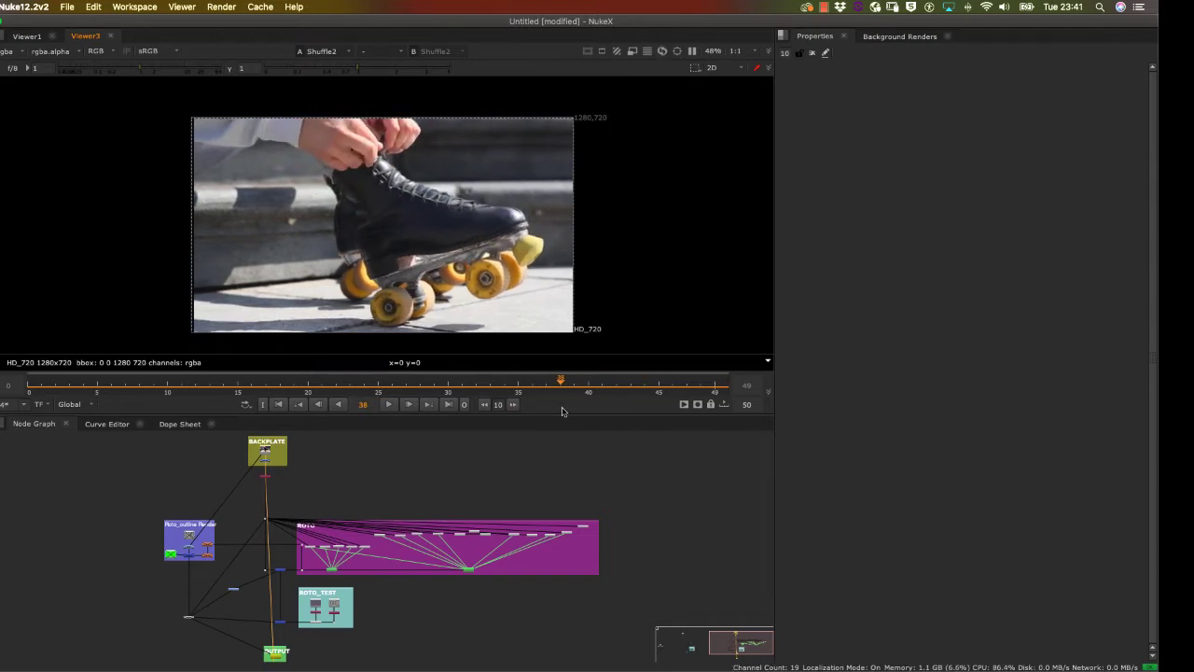
Step: Examine the BACKPLATE section of the node graph, including the Read2 footage node and the Shuffle2 node below it
scroll(213, 550, up, 5)
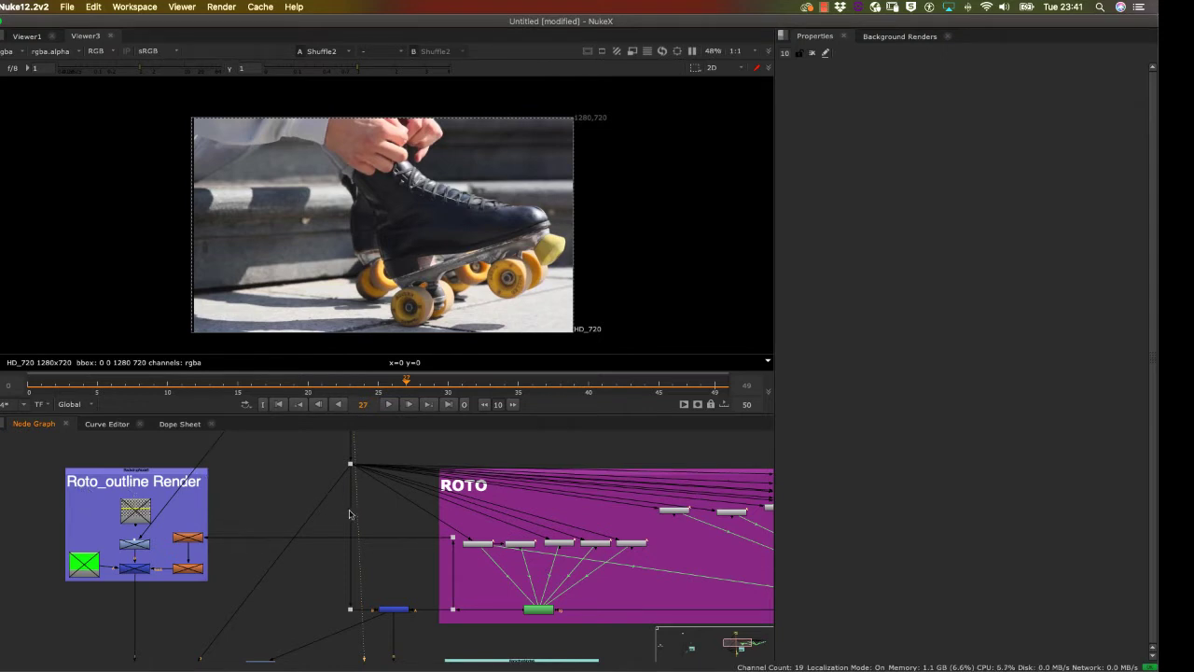
drag(358, 489, 352, 651)
drag(374, 532, 342, 619)
scroll(392, 516, up, 5)
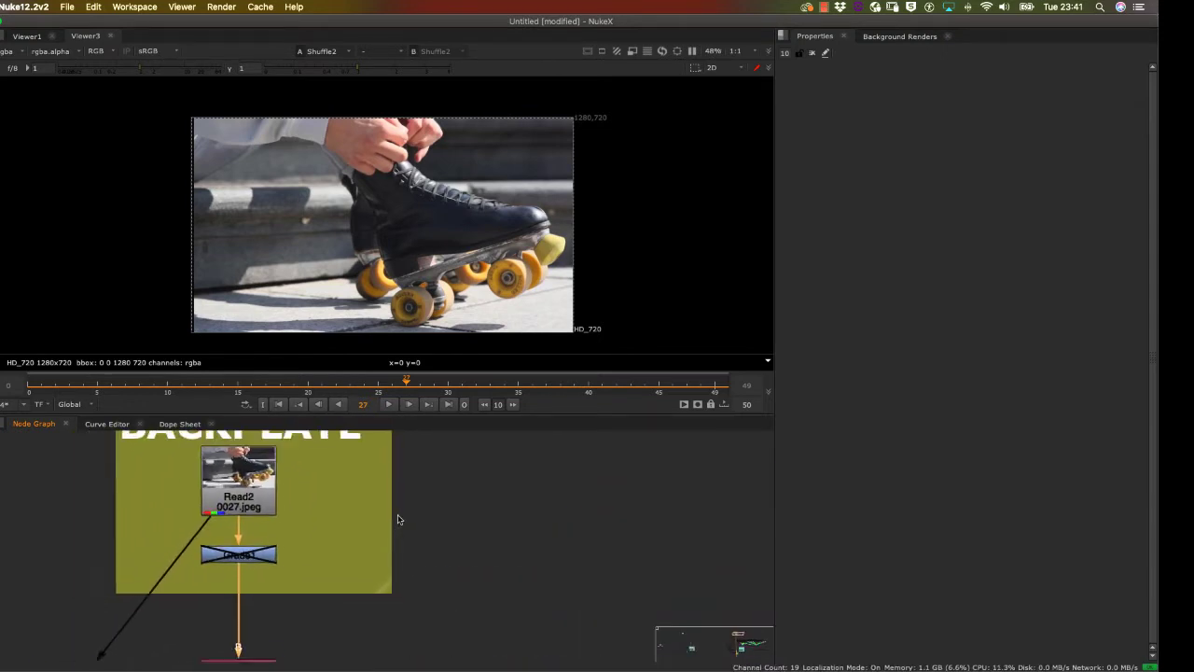
scroll(396, 516, down, 1)
drag(329, 468, 337, 502)
scroll(335, 483, up, 1)
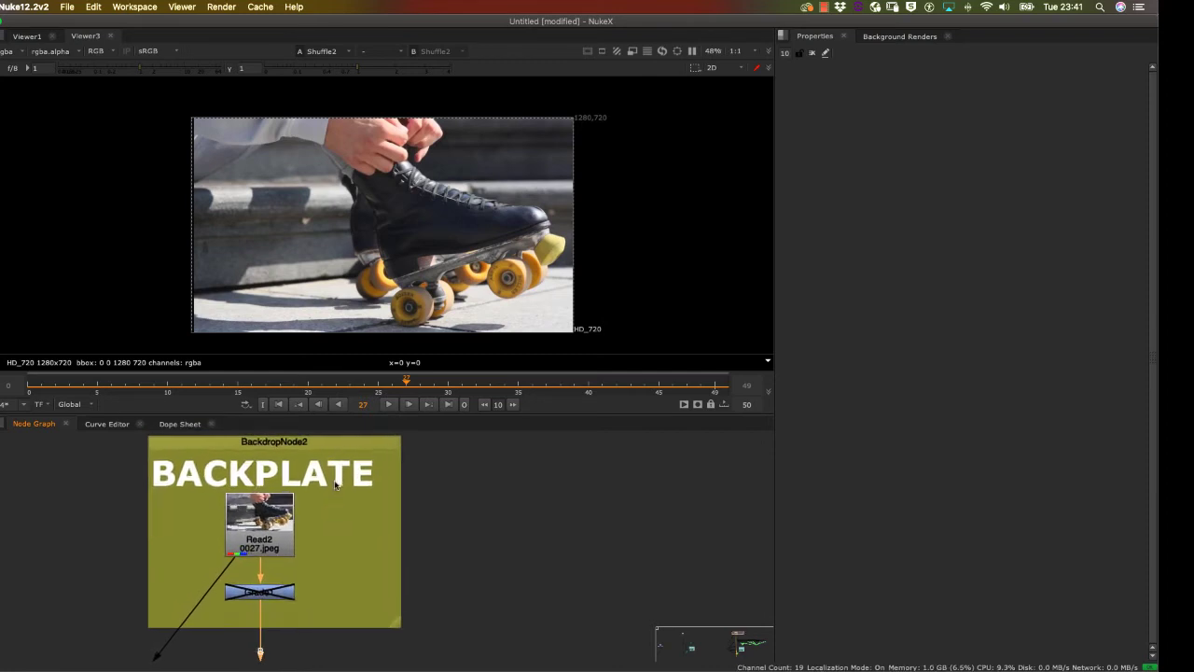
scroll(314, 485, down, 10)
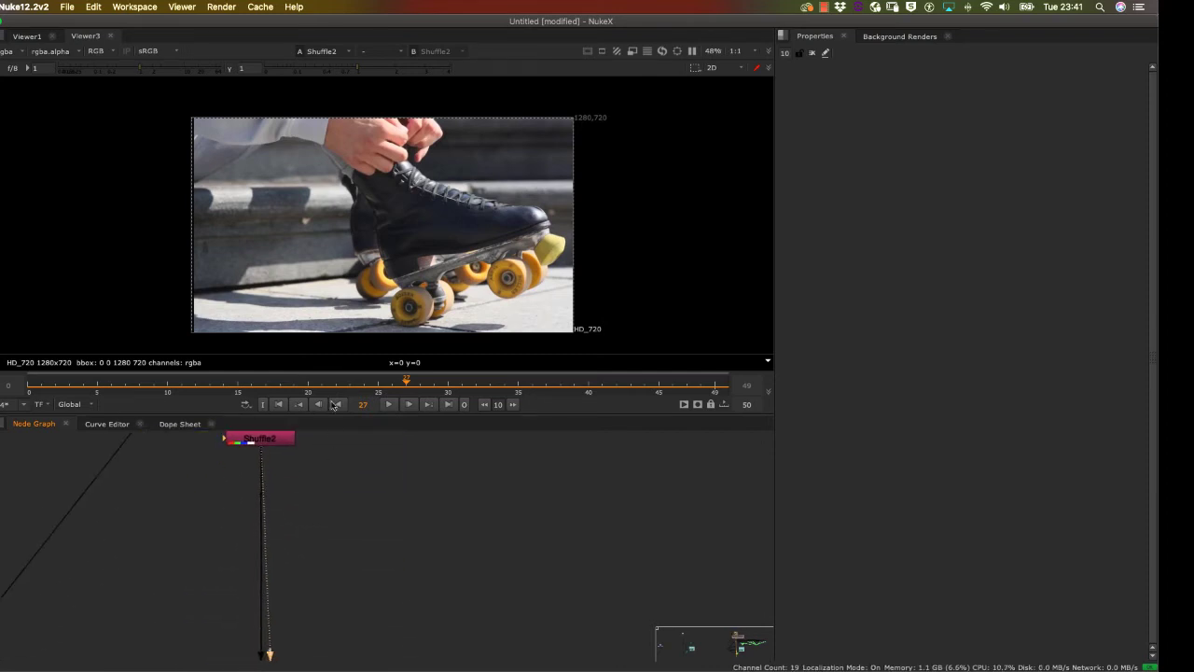
scroll(338, 499, down, 10)
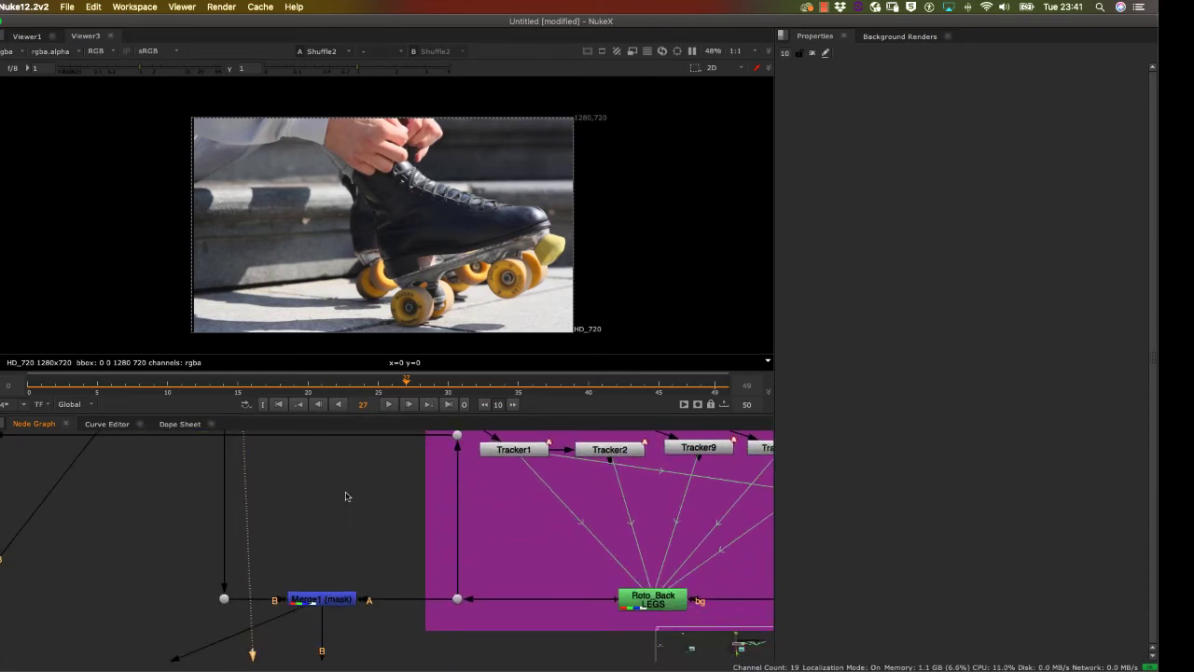
Step: Examine the ROTO section of the node graph and how its tracker nodes link to the roto nodes
scroll(346, 492, right, 5)
scroll(363, 531, down, 3)
drag(438, 495, 257, 534)
scroll(351, 532, down, 3)
scroll(430, 483, up, 3)
drag(399, 519, 431, 514)
scroll(430, 501, up, 3)
scroll(420, 524, down, 5)
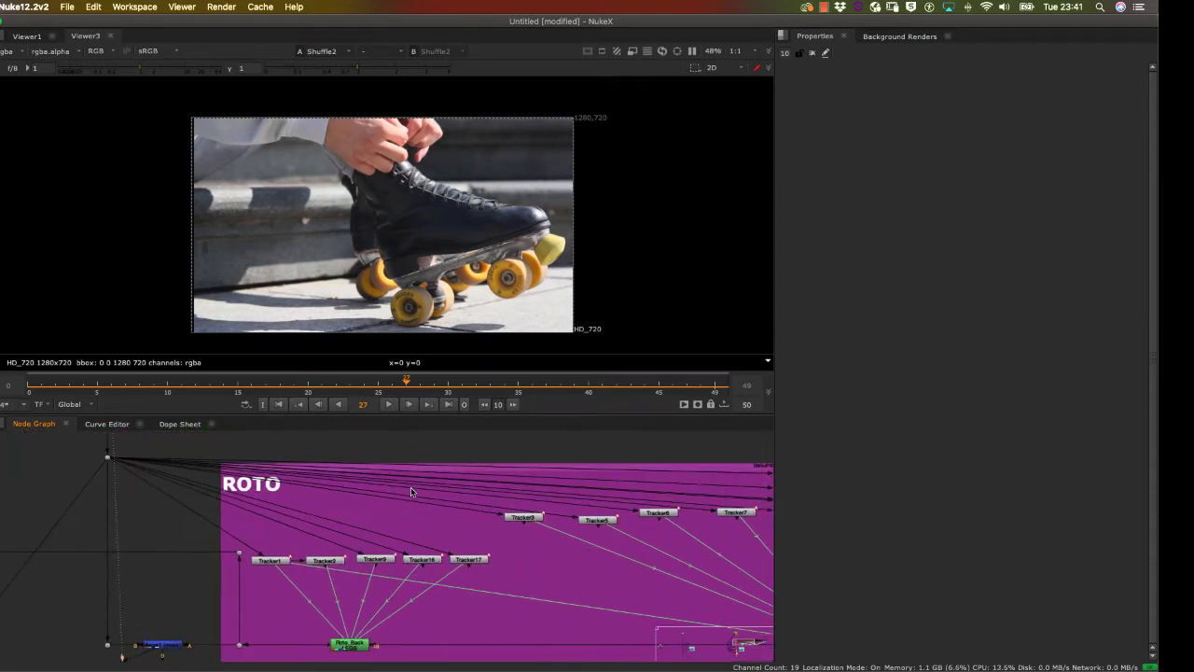
drag(437, 562, 381, 529)
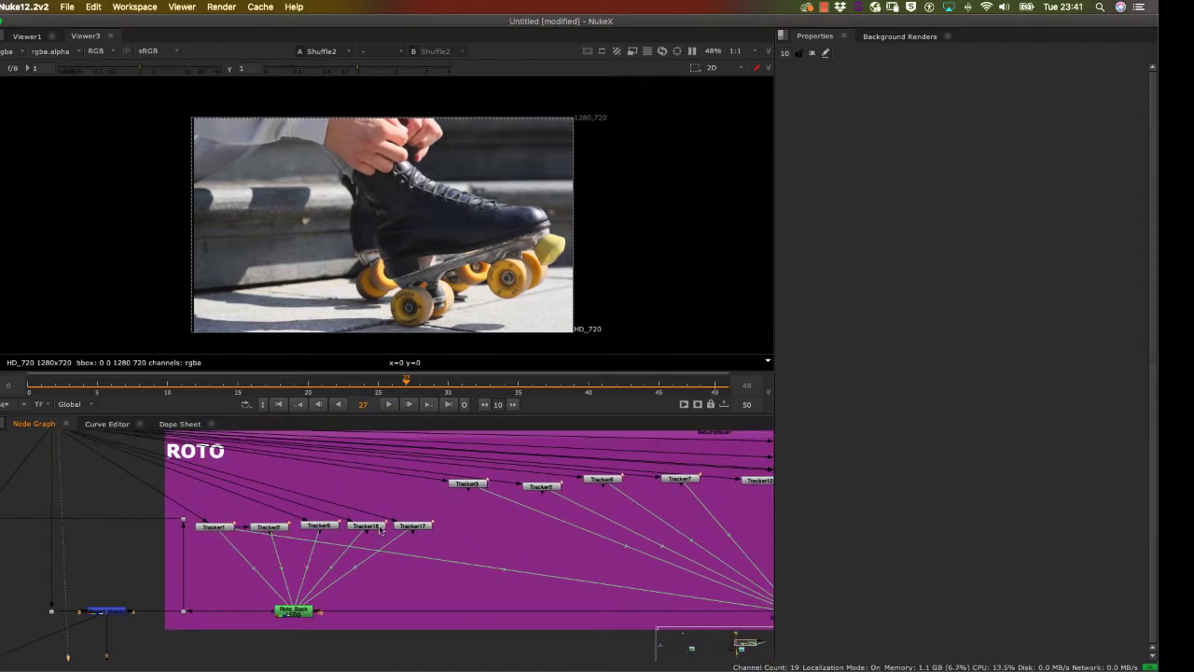
Step: Open the Roto_Back node's properties, enlarge its shape list and highlight several Tracksuite_bottom shapes one after another
double_click(295, 612)
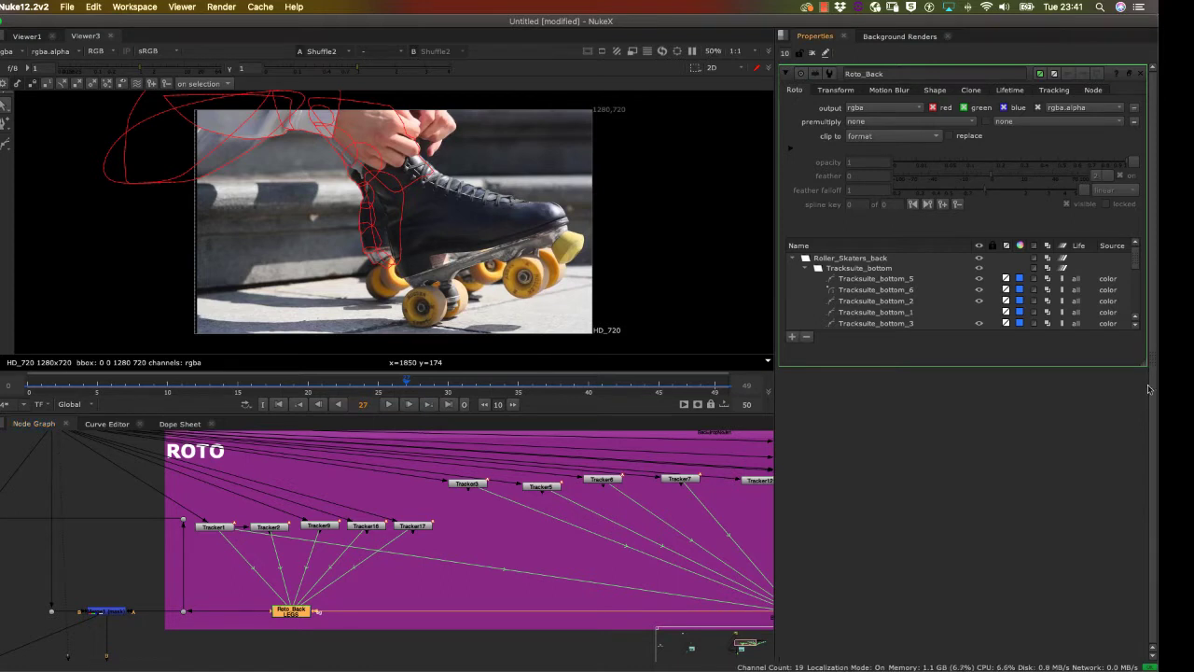
drag(1144, 368, 1150, 548)
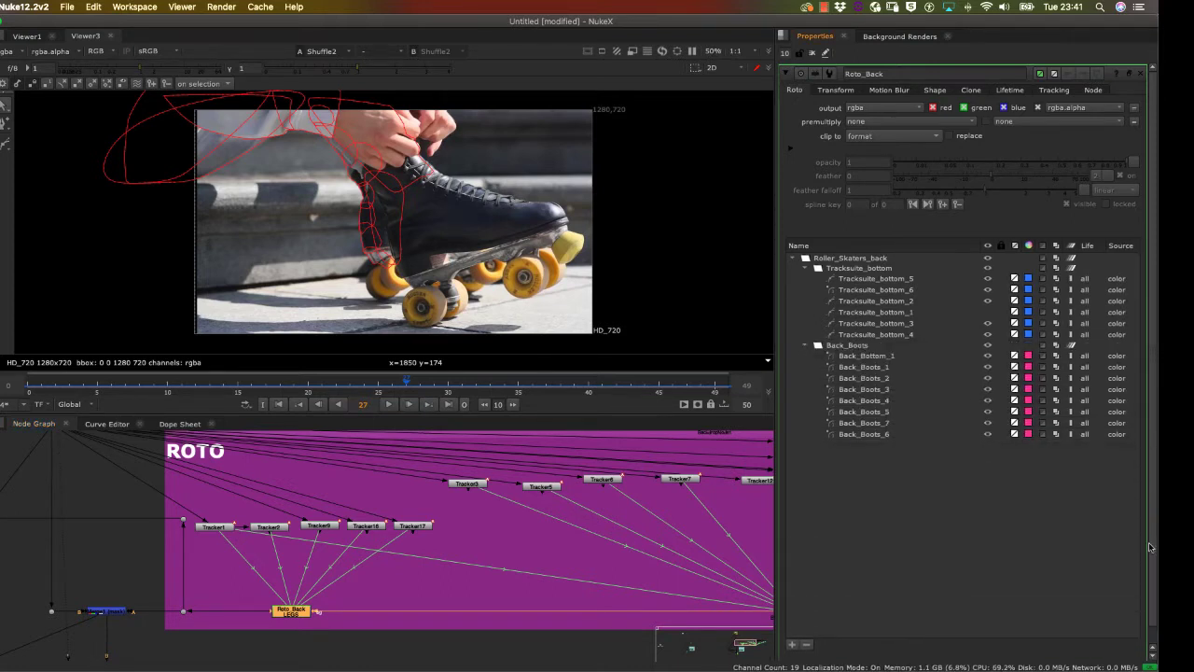
click(886, 289)
click(883, 301)
click(882, 312)
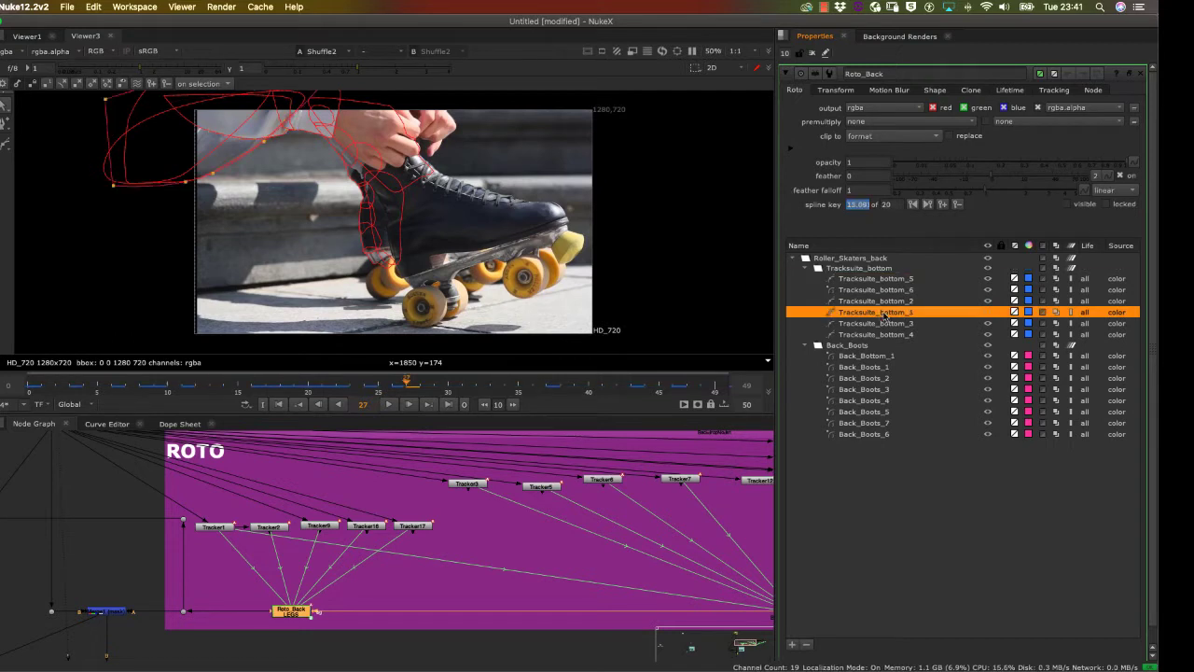
click(886, 334)
Step: Highlight the Back_Boots group and several of its shapes, and recheck Tracksuite_bottom shapes 5, 2 and 4
click(886, 345)
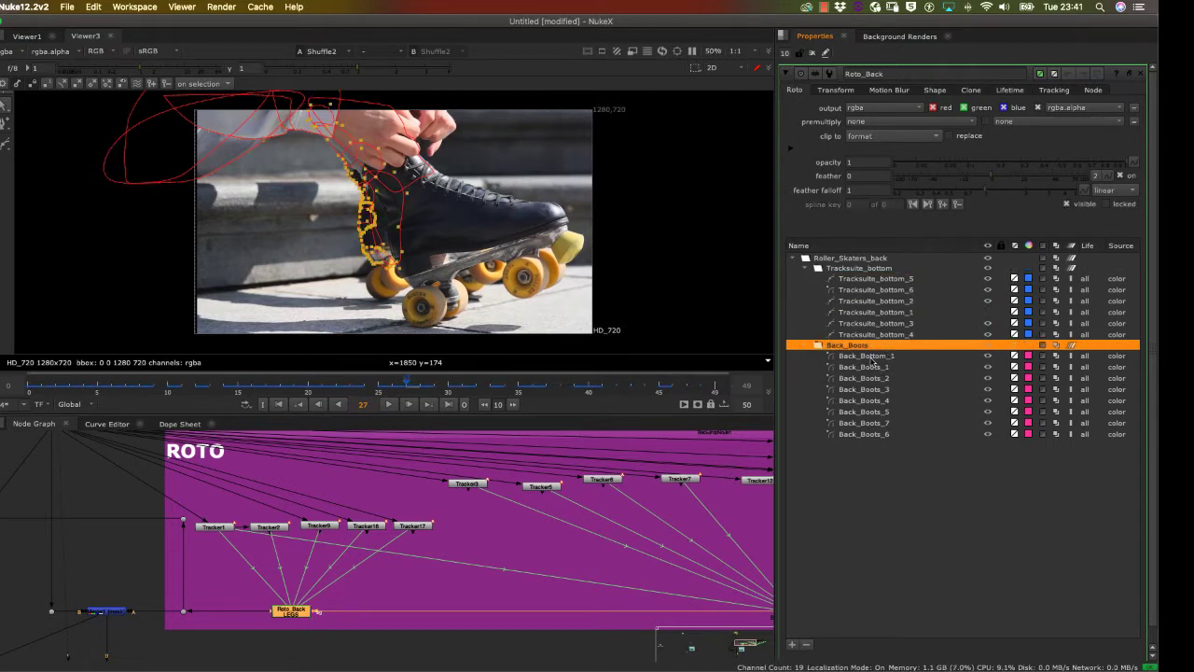
click(872, 357)
click(872, 390)
click(864, 422)
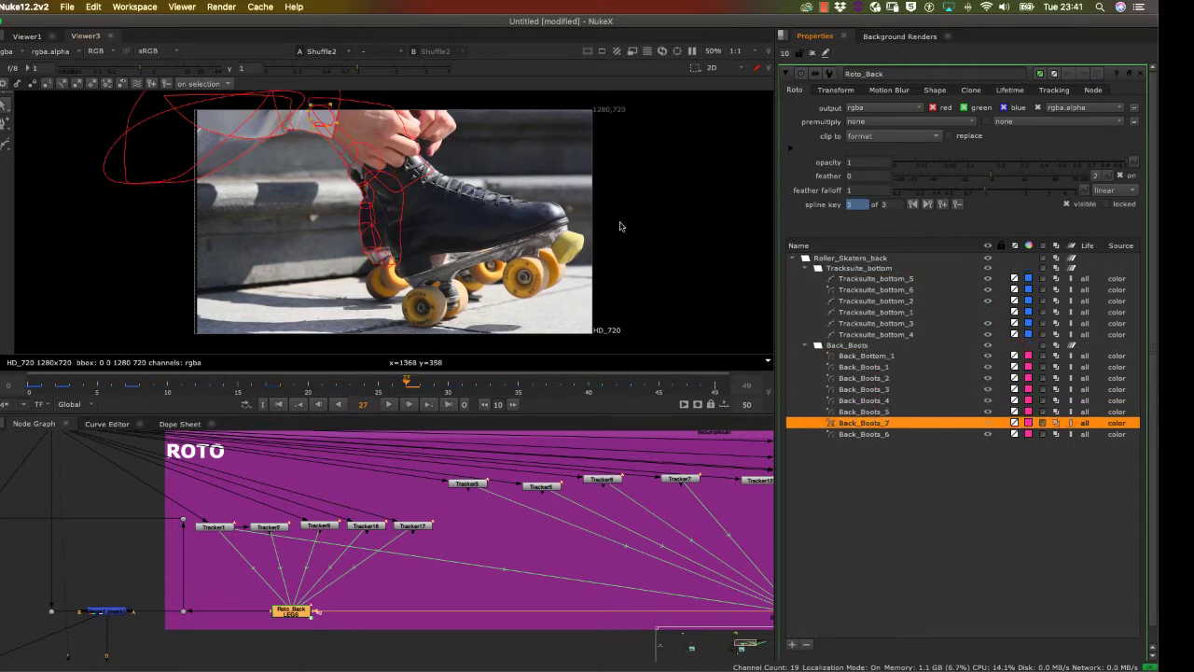
click(851, 347)
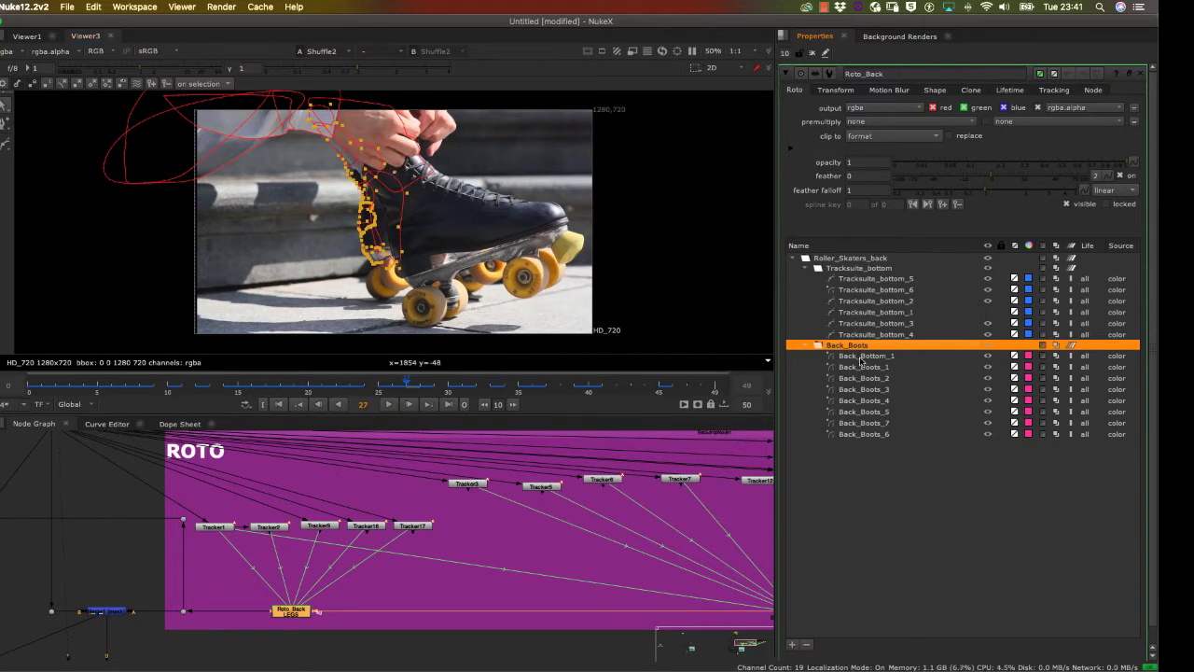
click(875, 278)
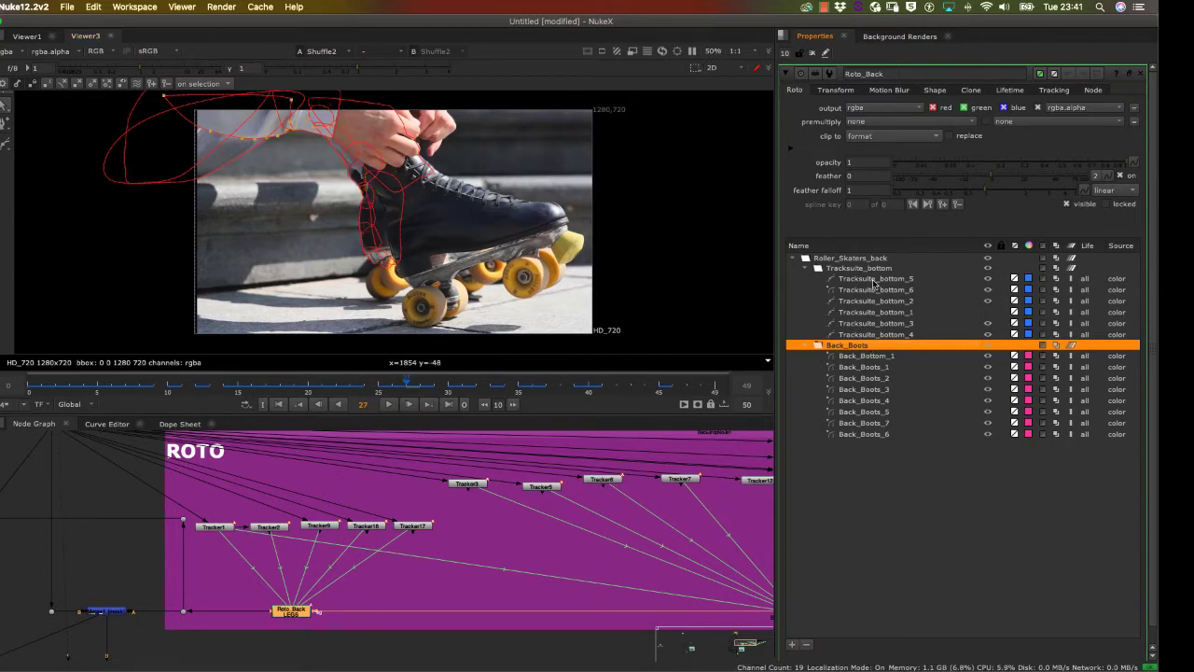
click(877, 301)
click(875, 333)
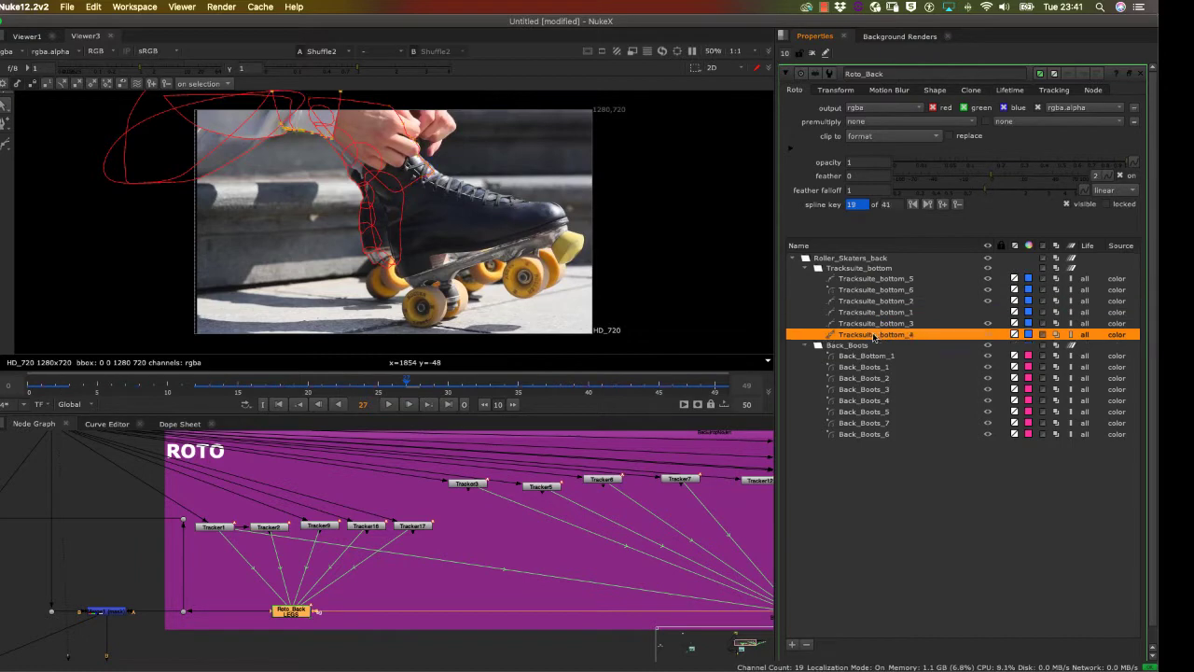
Step: Open the properties of the Roto_Front node in the ROTO section and enlarge them to show the full shape list
scroll(518, 557, down, 3)
drag(545, 557, 491, 528)
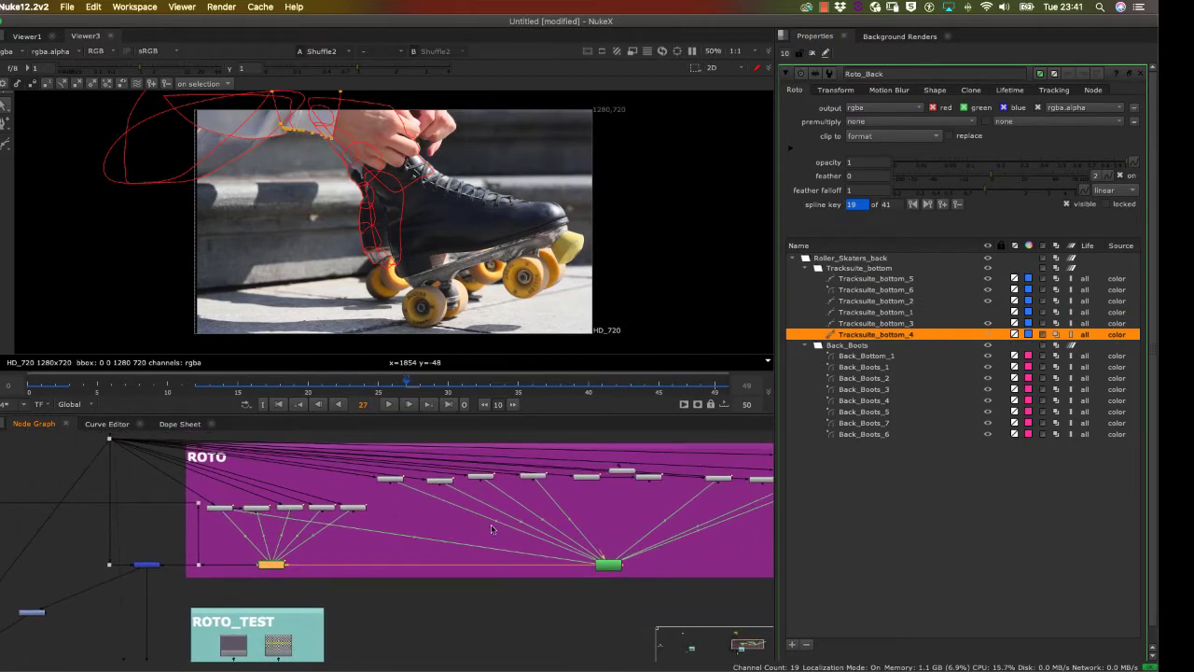
double_click(611, 564)
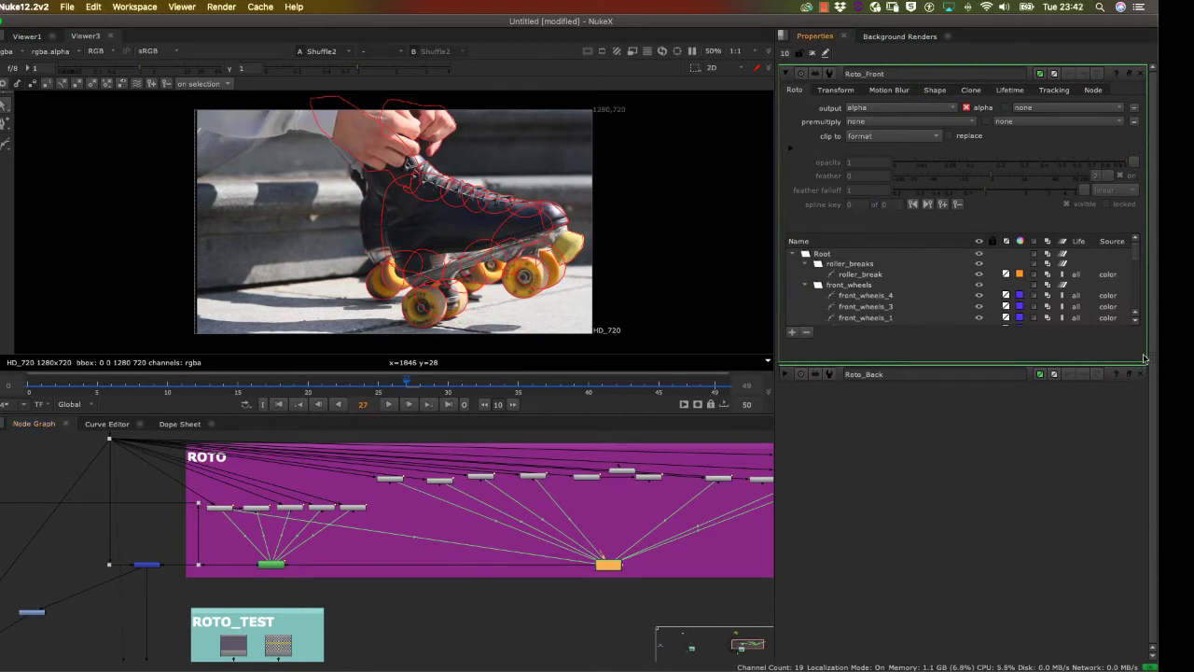
drag(1148, 363, 1147, 643)
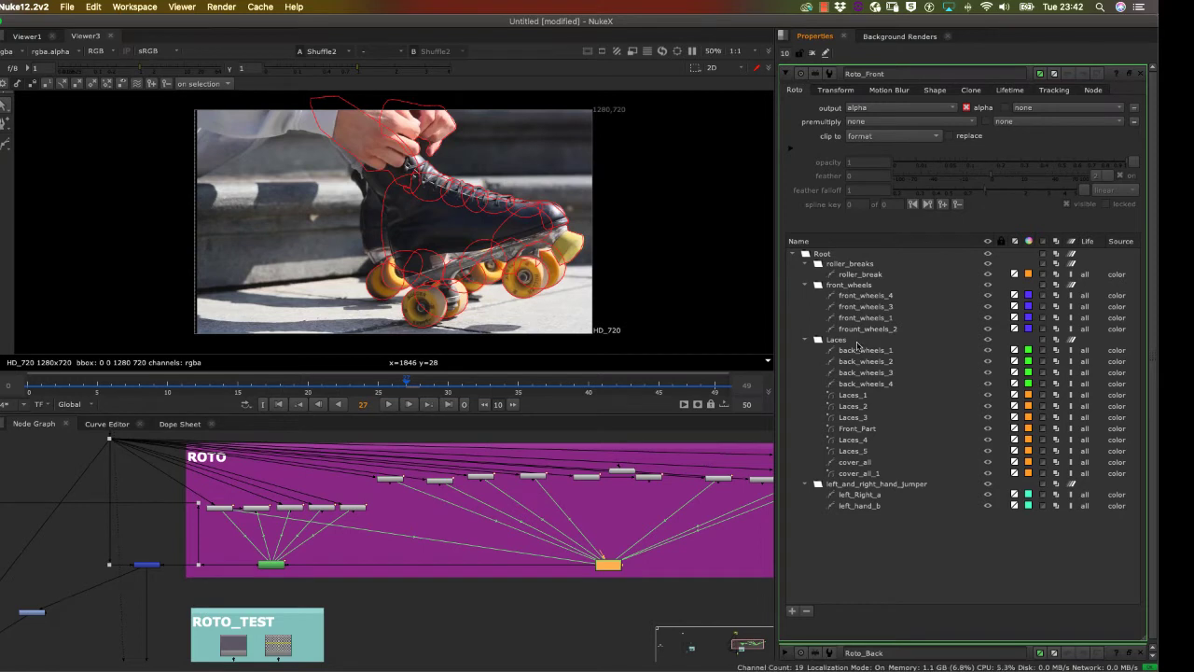
Step: Show the output of the Merge1 (mask) node beside the ROTO section in the viewer
drag(408, 565, 535, 425)
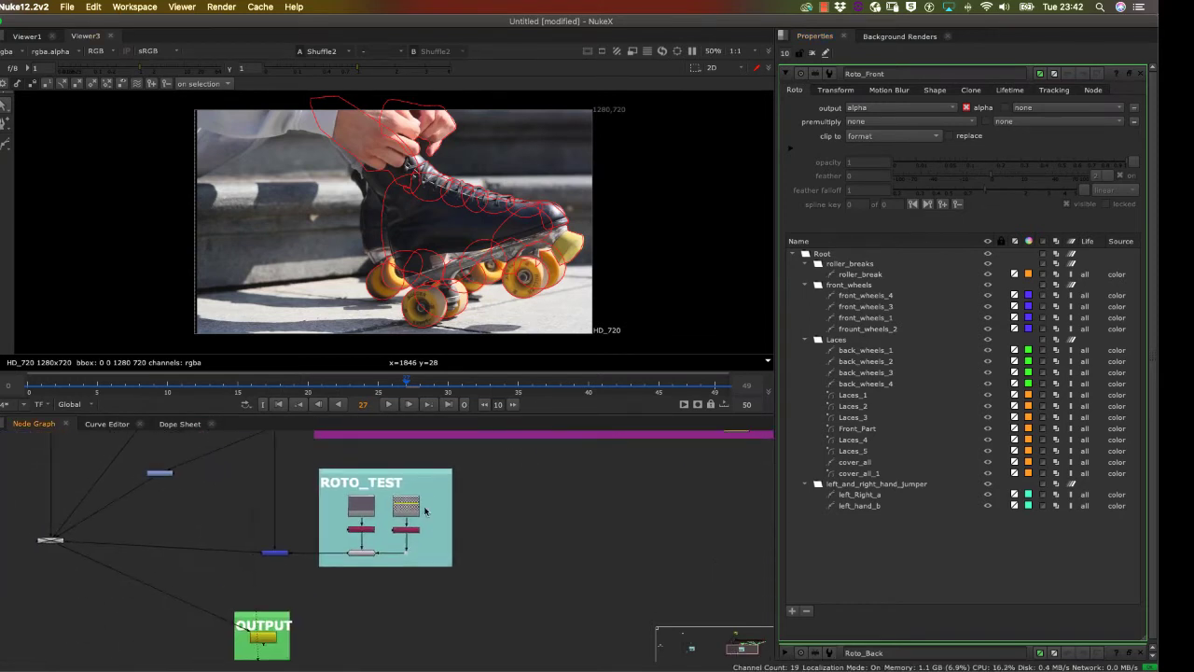
drag(423, 509, 448, 554)
scroll(447, 552, up, 1)
scroll(447, 552, down, 3)
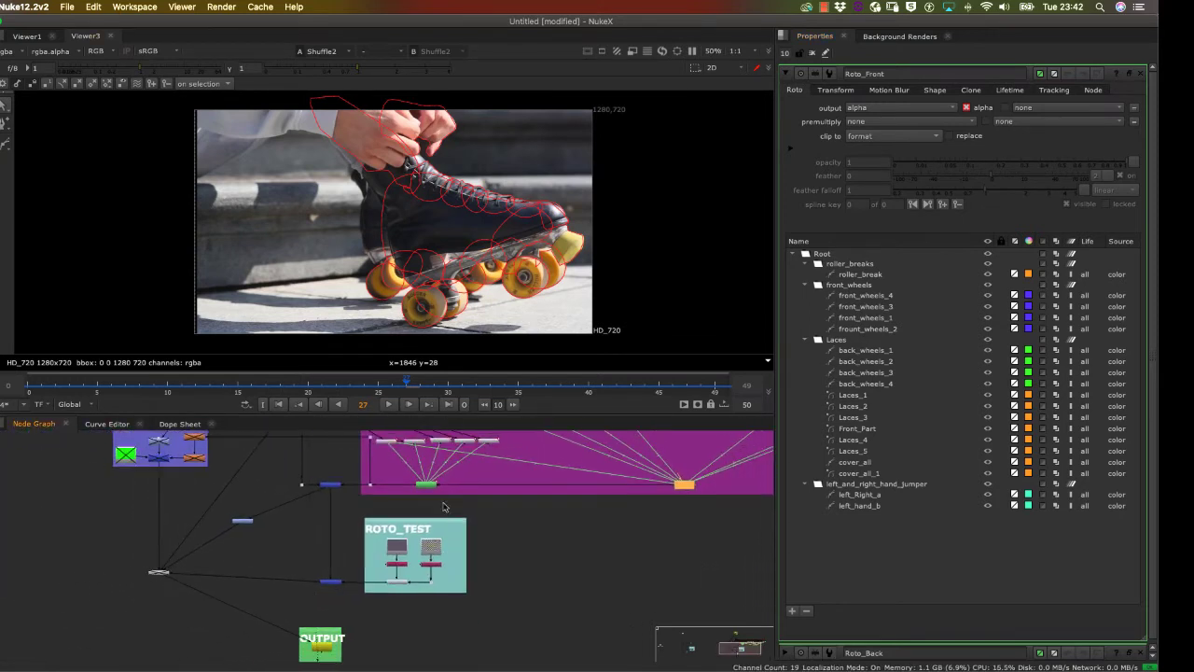
click(332, 484)
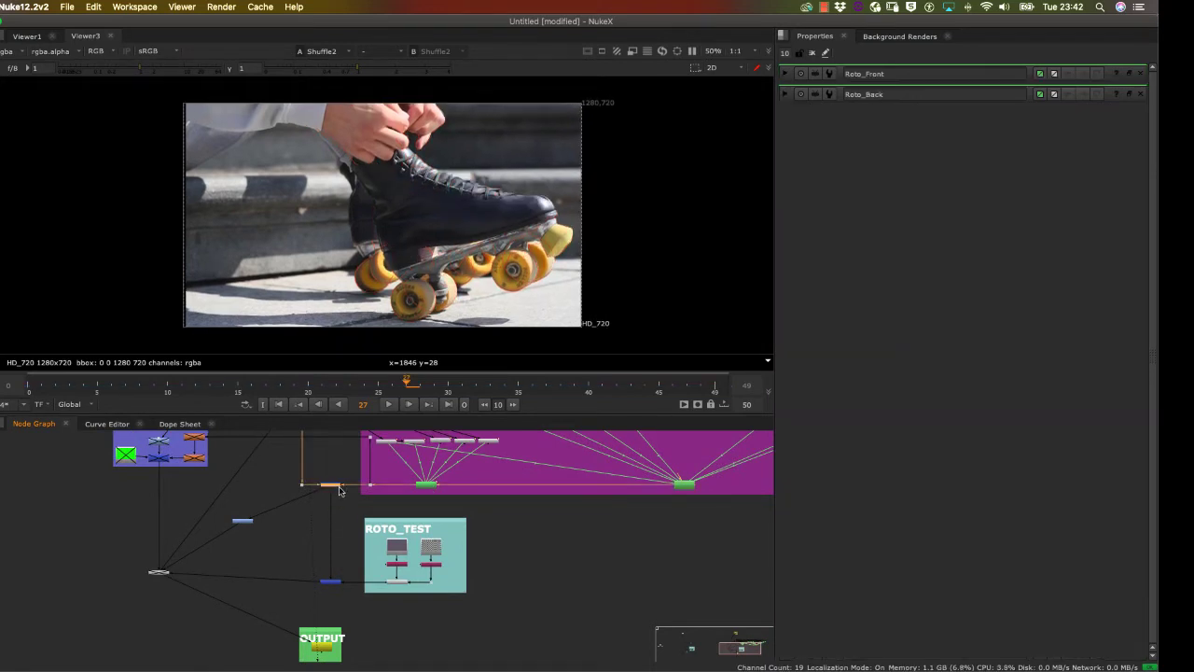
key(1)
scroll(374, 510, up, 4)
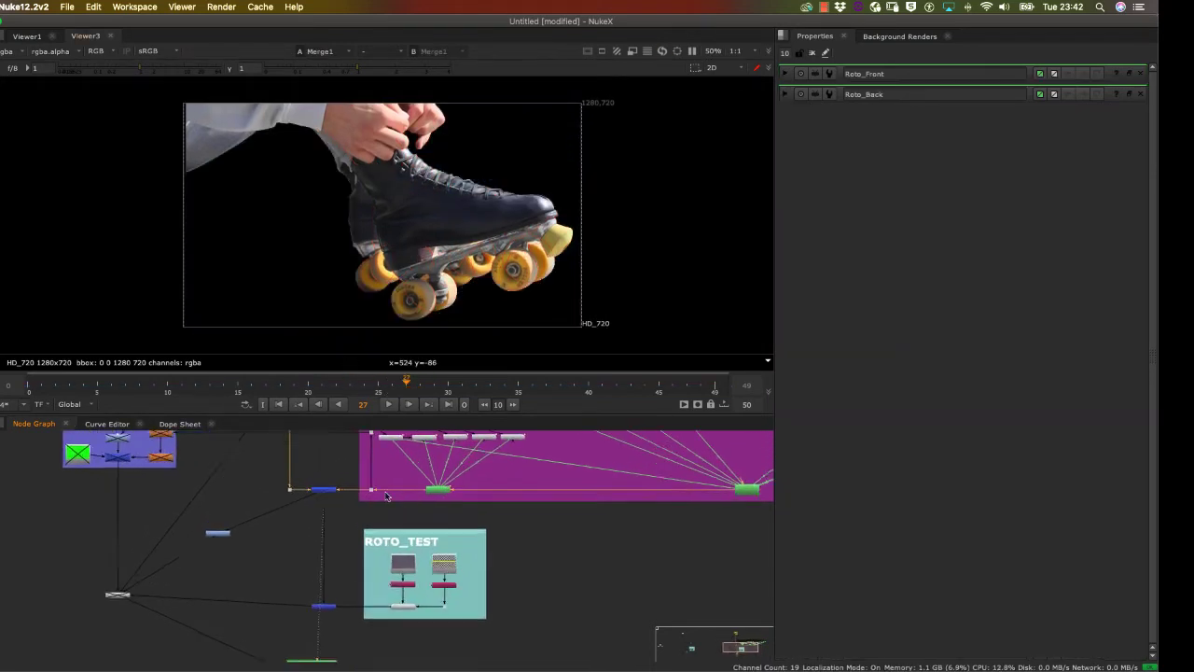
Step: Trace how the Roto_Back node and its trackers feed the A input of Merge1
scroll(378, 499, down, 5)
drag(528, 444, 493, 566)
scroll(492, 567, up, 4)
drag(515, 511, 561, 384)
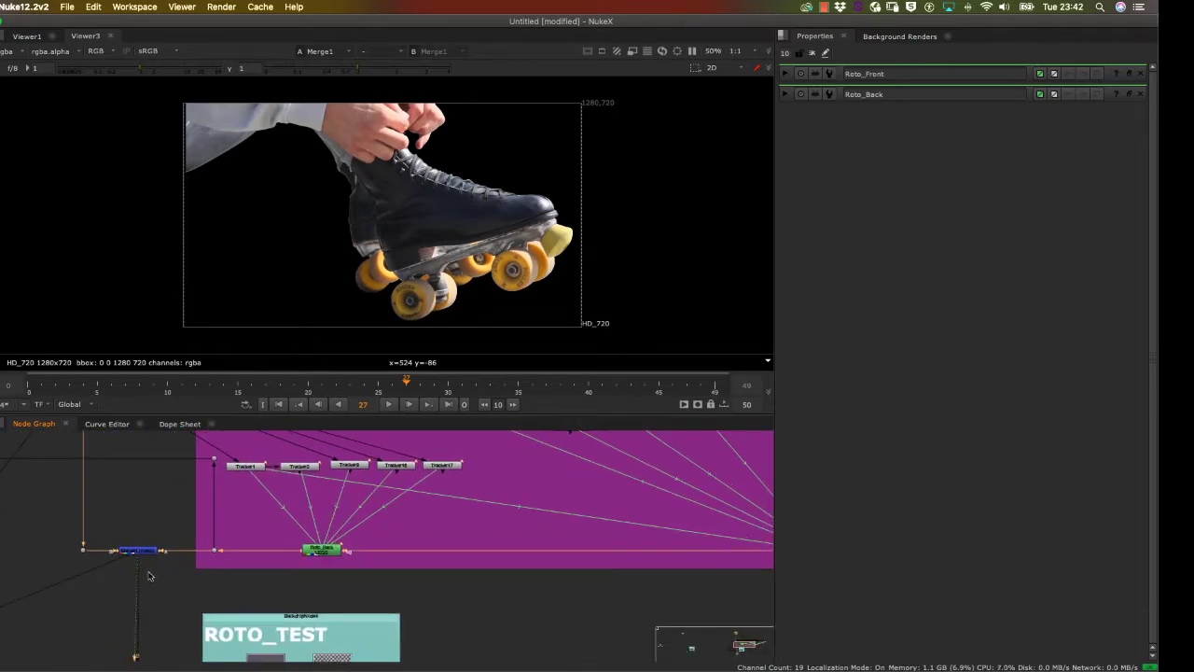
scroll(171, 567, up, 4)
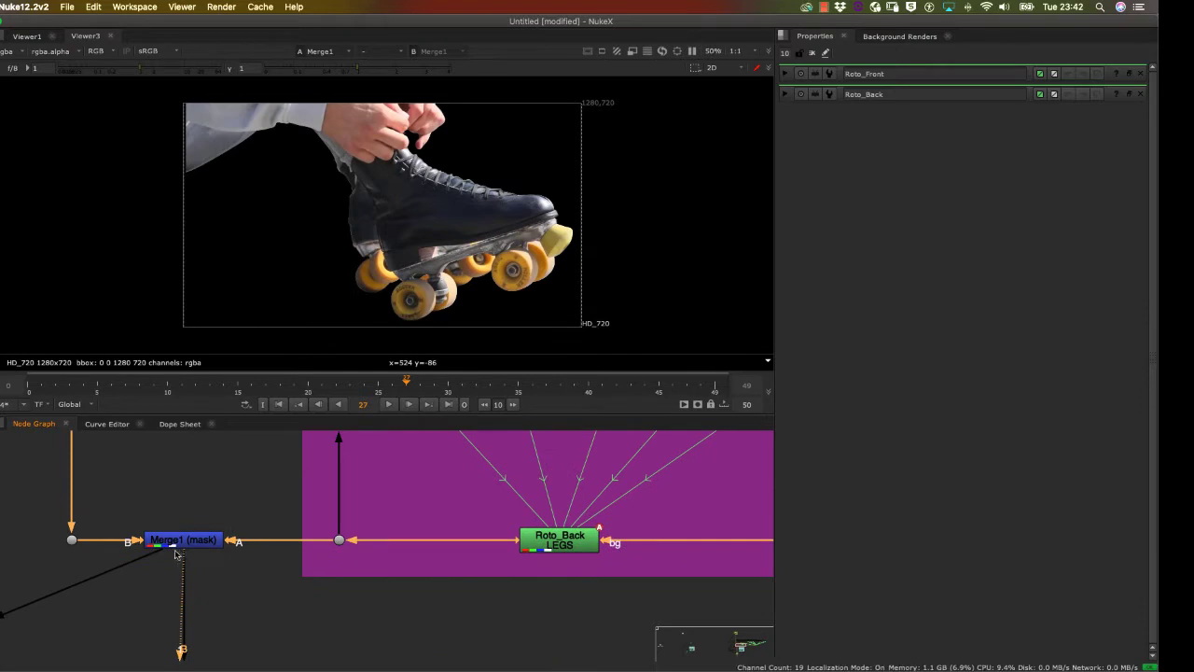
scroll(193, 505, down, 6)
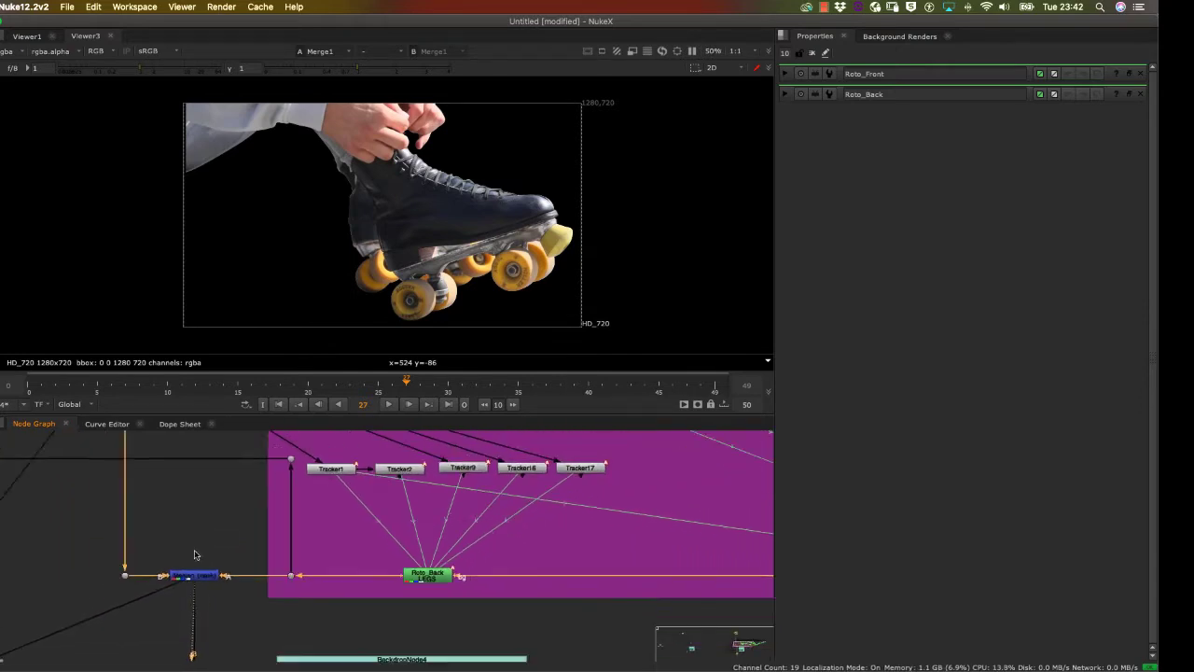
Step: Toggle the Shuffle2 node below the BACKPLATE section and follow its branch down to Merge1
drag(185, 565, 215, 603)
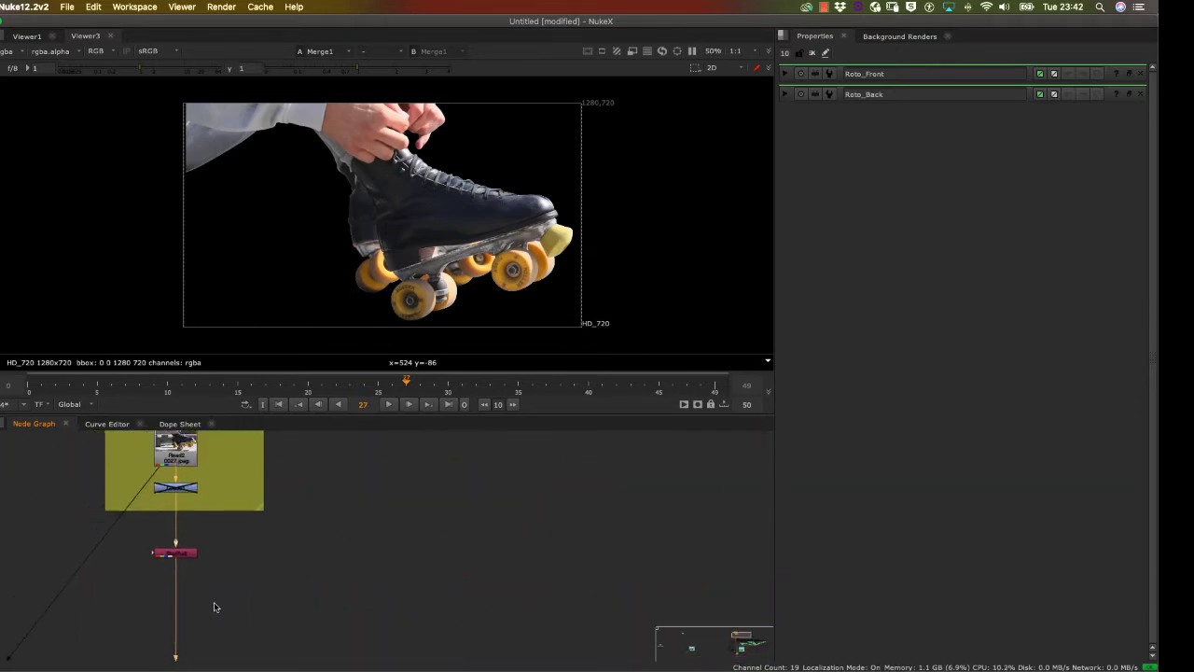
scroll(206, 551, up, 4)
drag(183, 548, 185, 545)
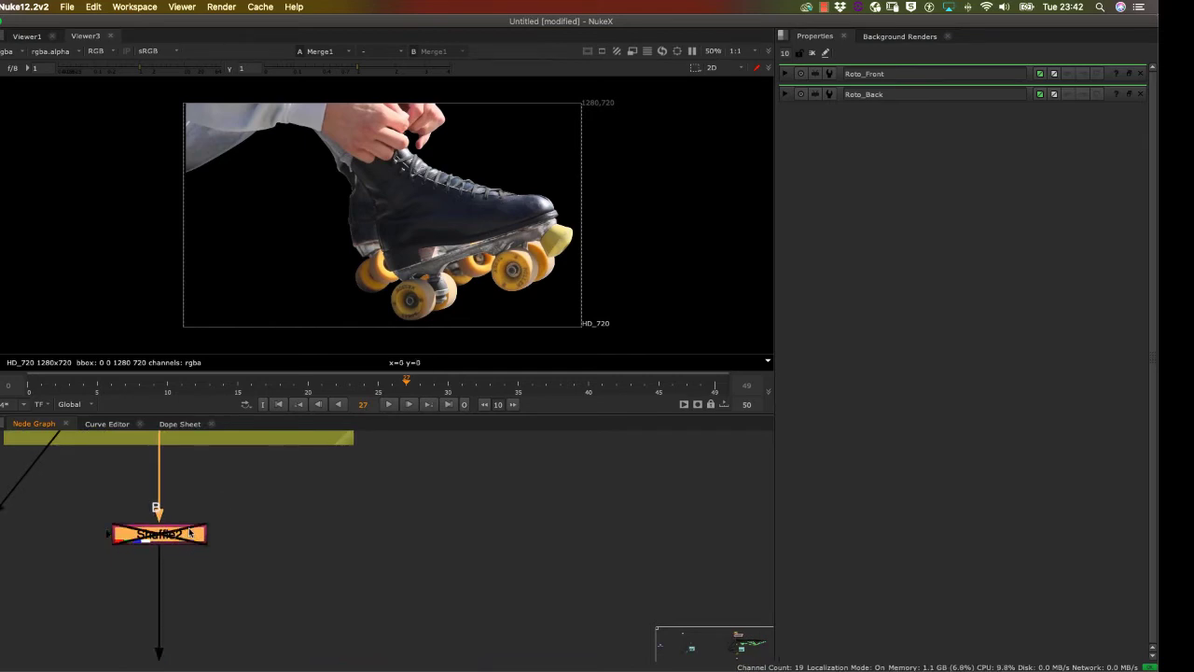
drag(198, 506, 224, 530)
scroll(210, 502, down, 5)
scroll(219, 521, up, 1)
drag(291, 549, 268, 467)
drag(294, 525, 273, 432)
drag(294, 498, 295, 425)
drag(301, 653, 311, 488)
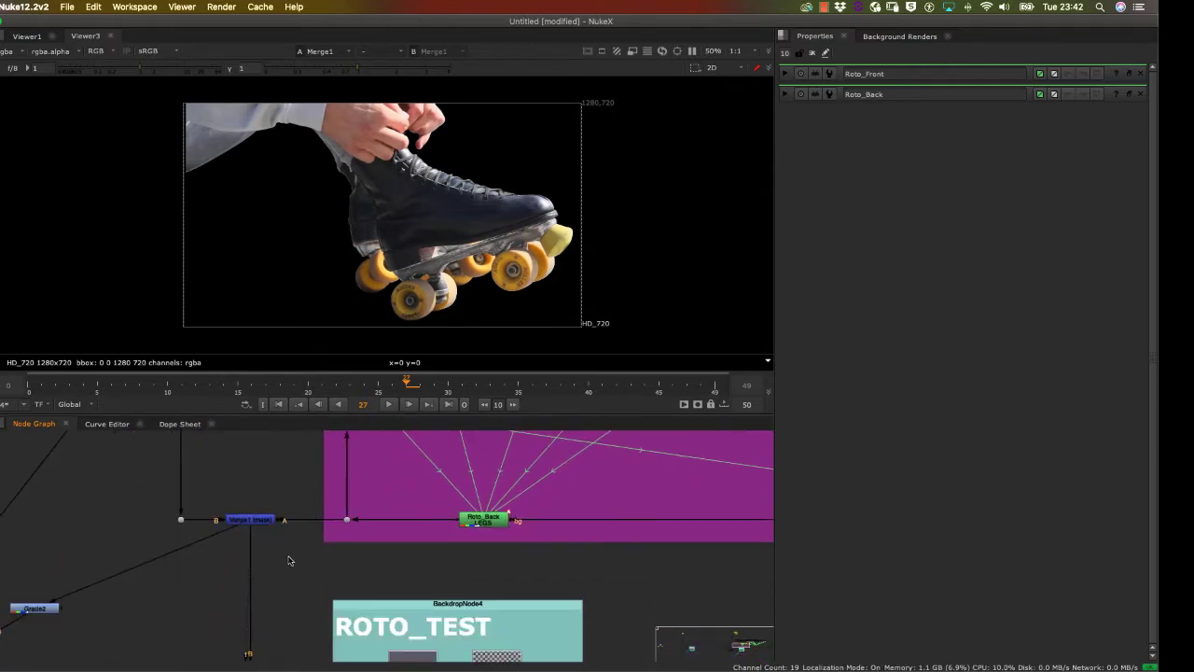
Step: Toggle the Merge1 (mask) node off and on repeatedly to compare the footage with and without the roto mask
scroll(289, 559, up, 2)
click(244, 504)
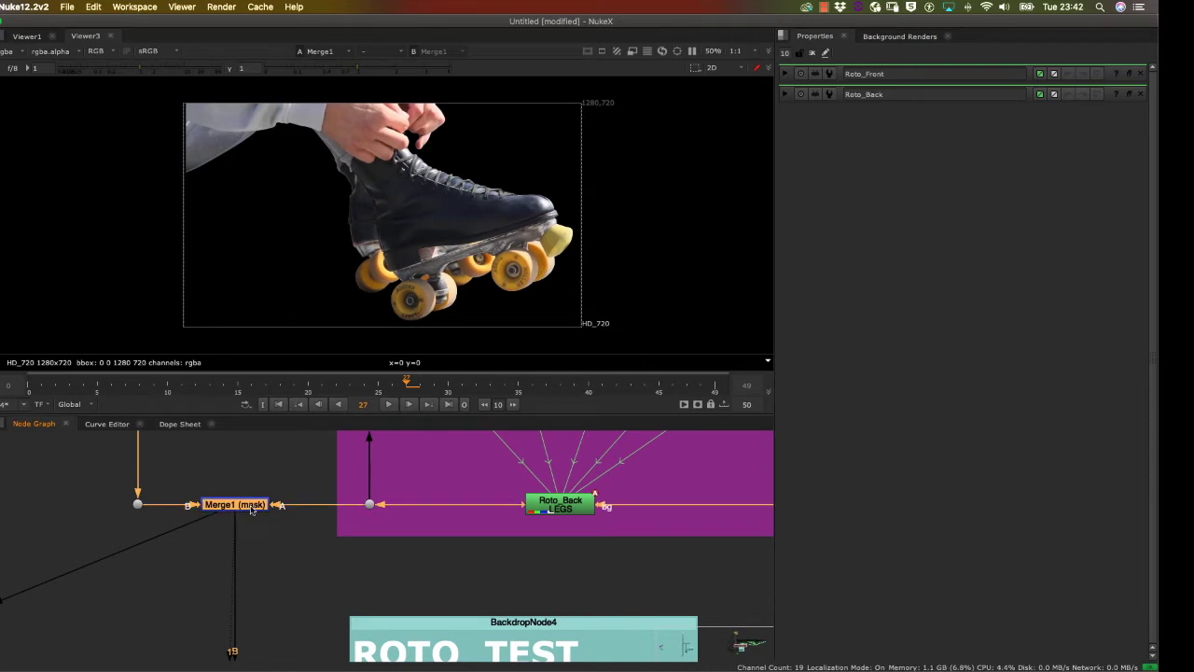
key(d)
key(d)
key(d)
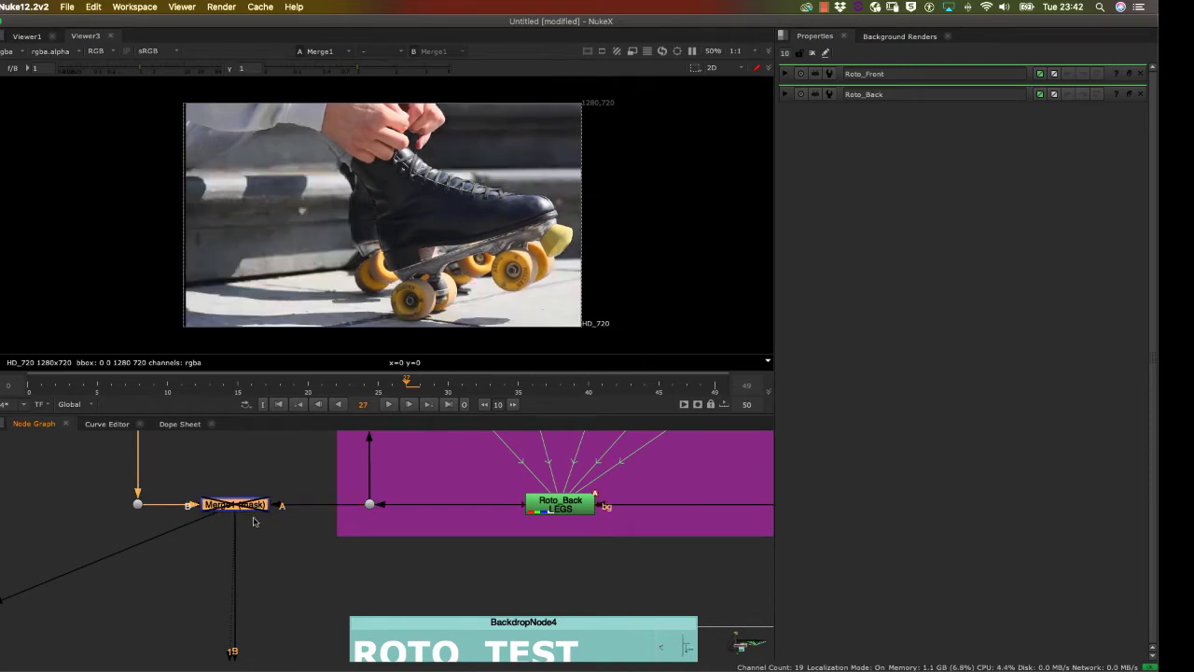
key(d)
key(d)
key(d)
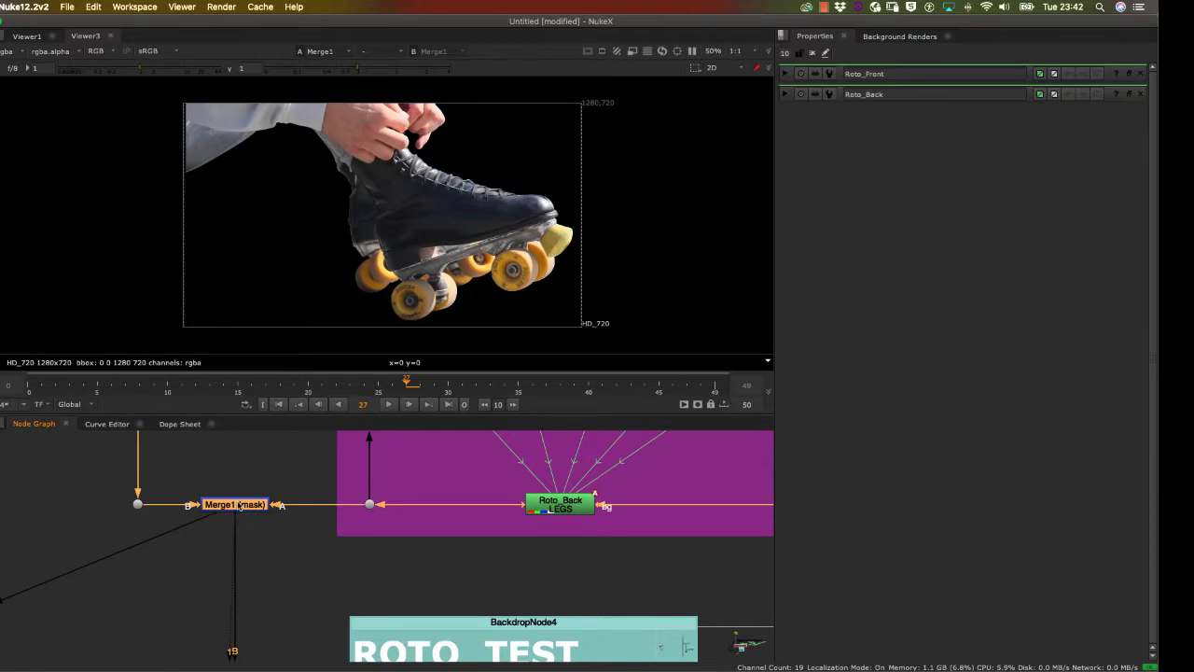
key(d)
scroll(439, 513, down, 10)
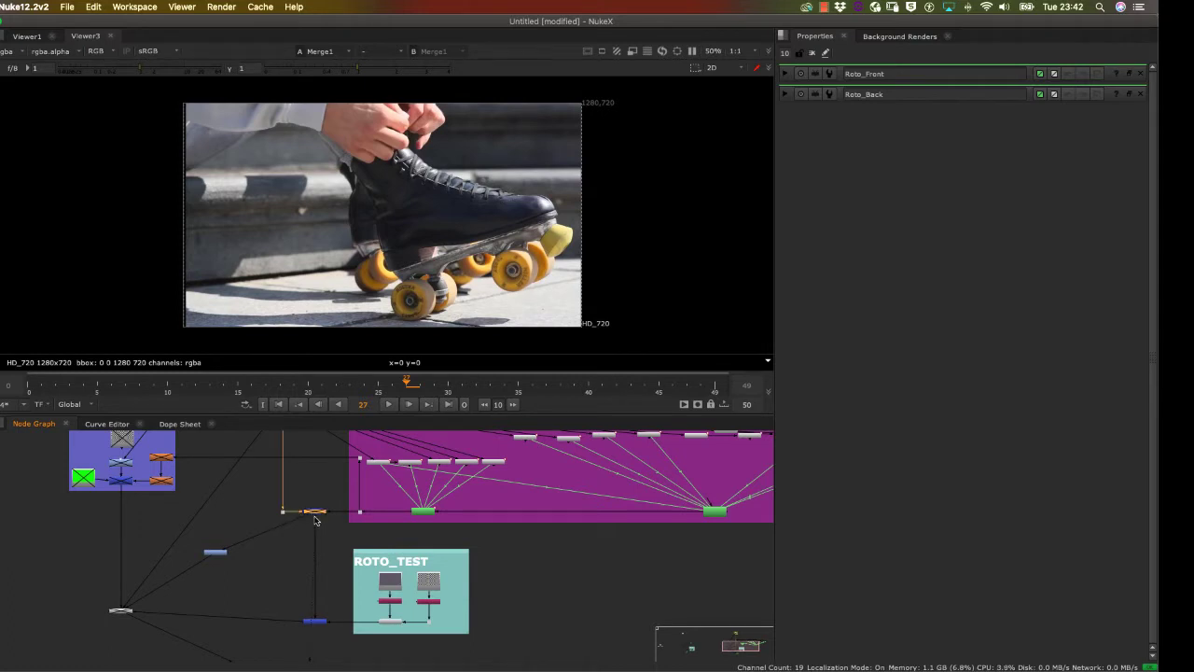
key(d)
scroll(317, 527, up, 5)
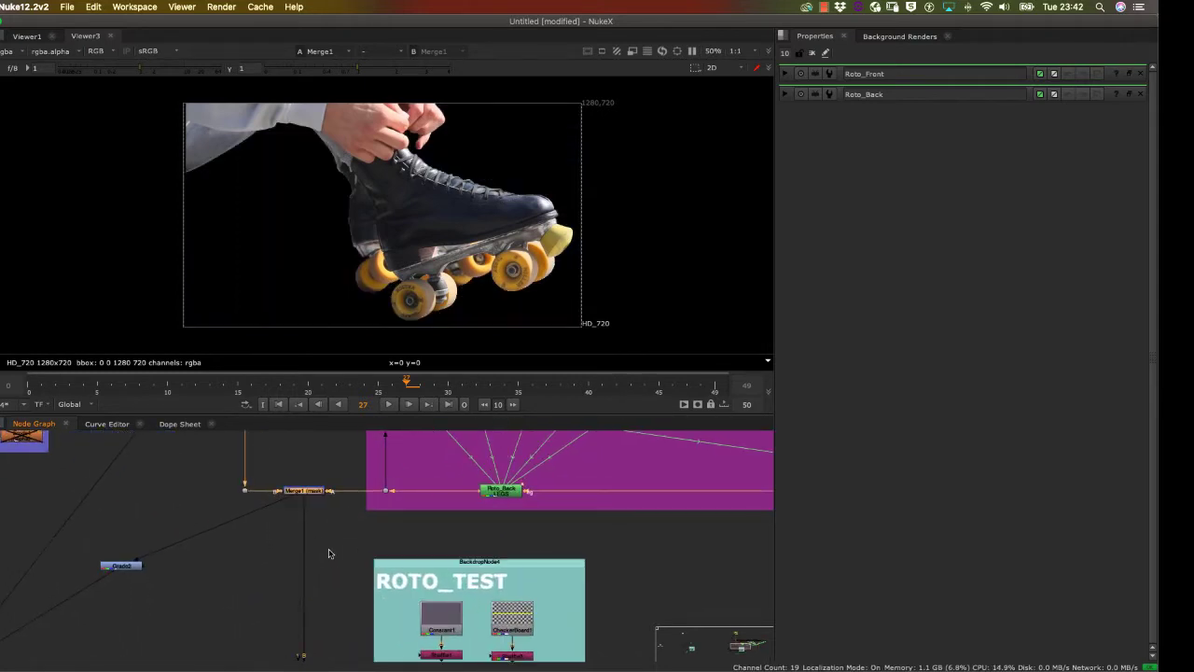
Step: Show the output of the Merge2 node beside ROTO_TEST in the viewer to check the cutout over the checkerboard
scroll(329, 553, down, 5)
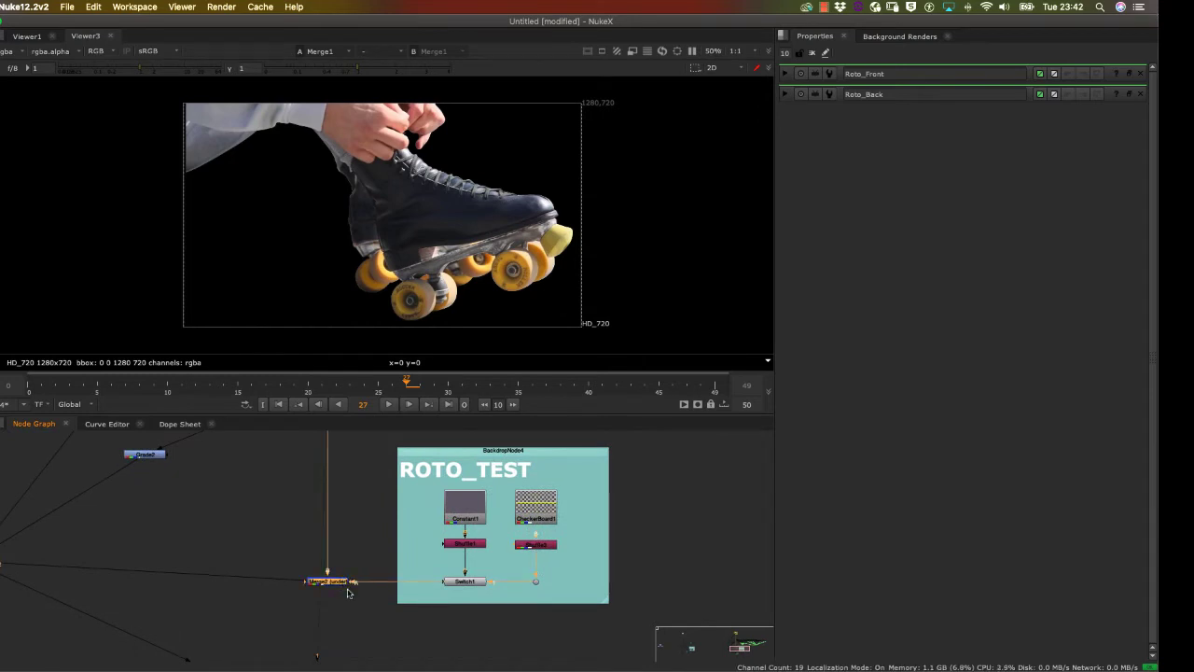
click(334, 583)
key(1)
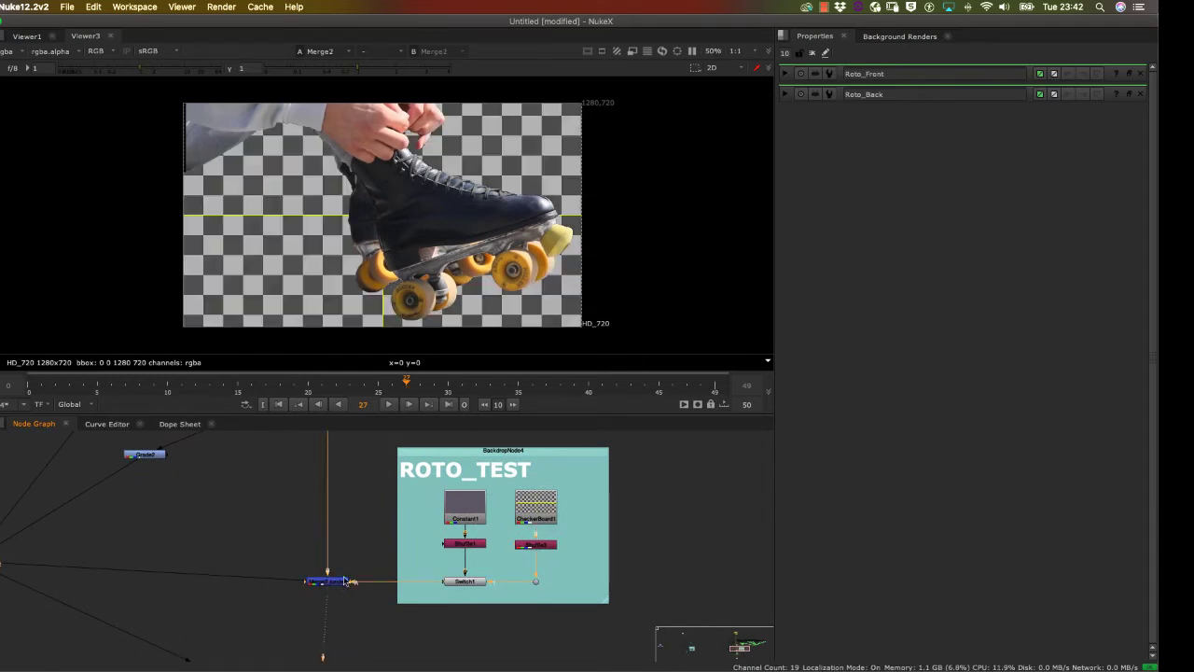
Step: Examine the channel routing of the Shuffle1 and Shuffle3 nodes under Constant1 and CheckerBoard1 in the ROTO_TEST backdrop
scroll(327, 520, down, 2)
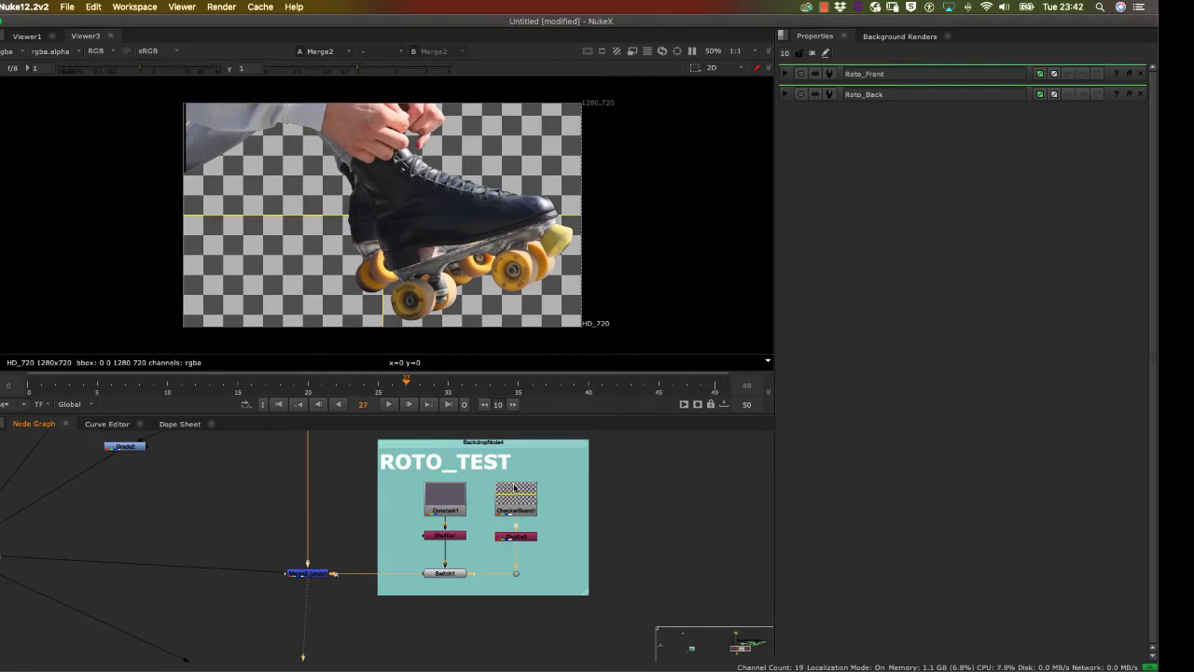
scroll(499, 539, up, 5)
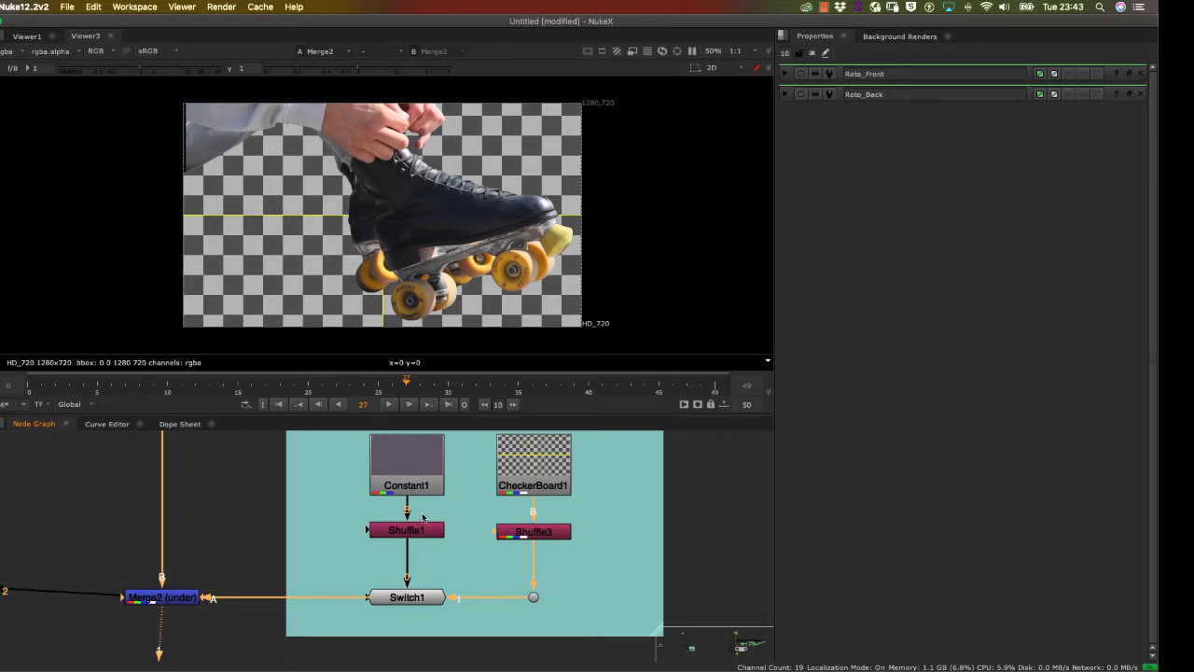
click(423, 515)
double_click(418, 530)
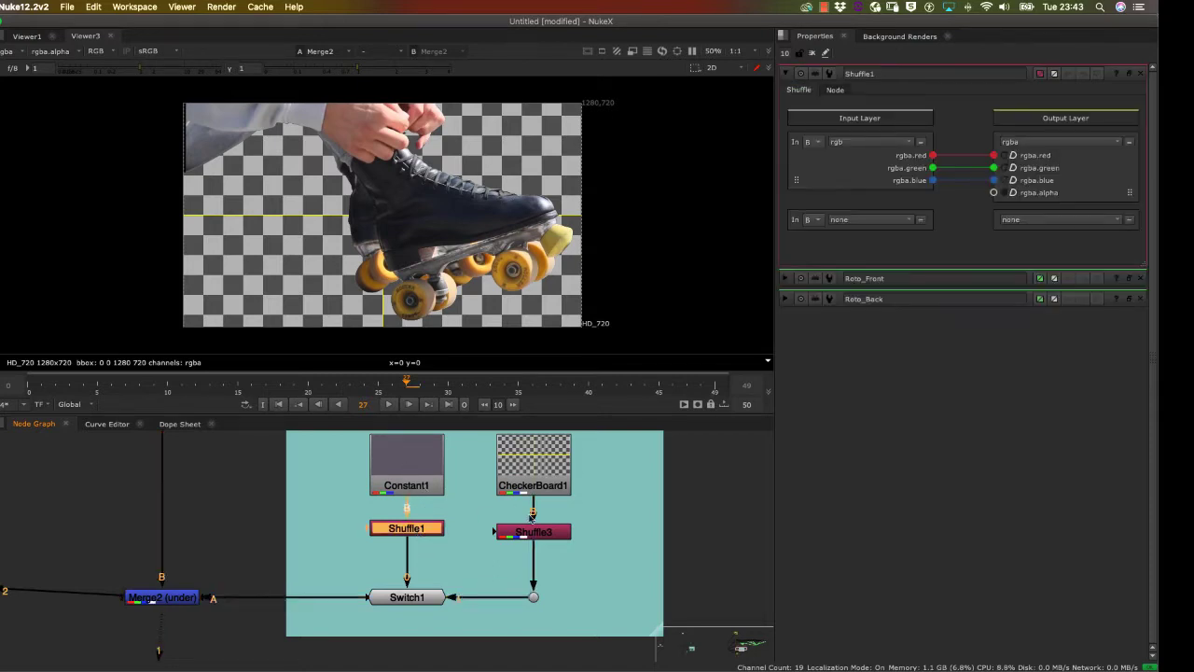
double_click(536, 530)
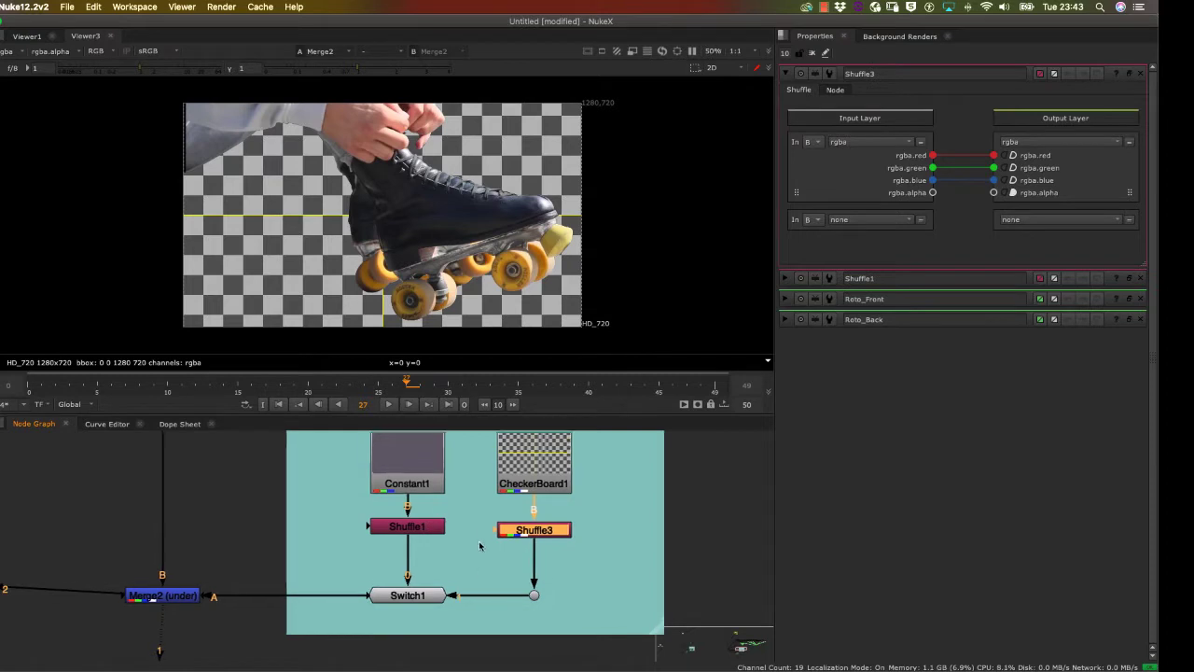
scroll(541, 542, down, 3)
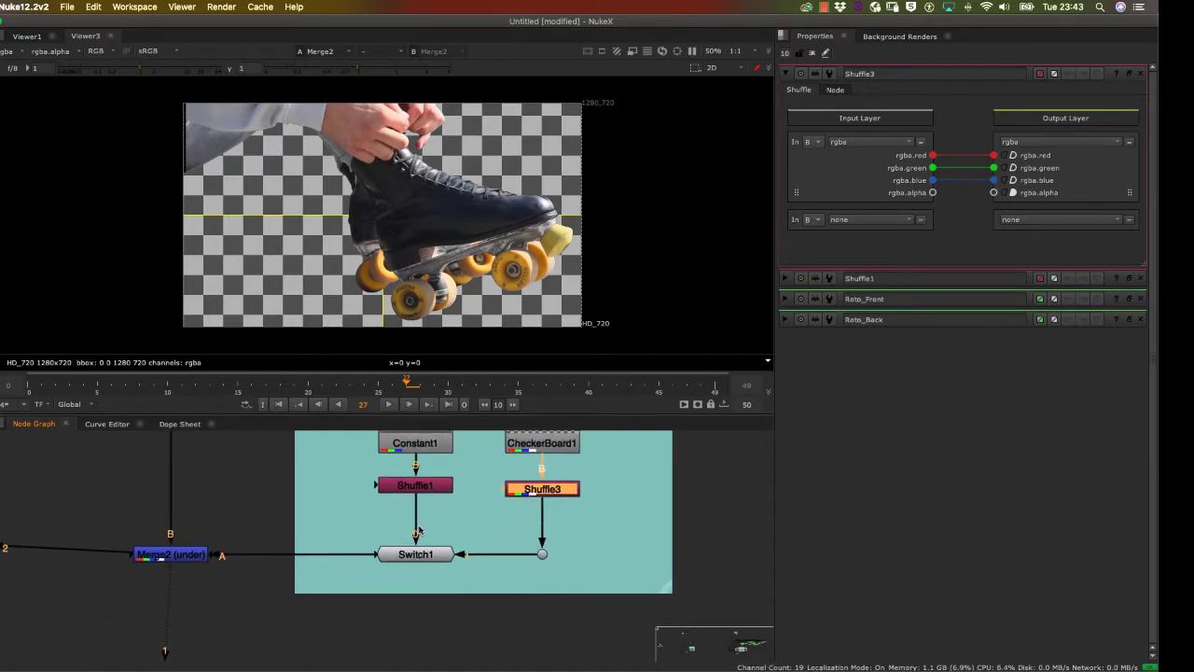
Step: Open the Switch1 node in ROTO_TEST and set its which value to 0 for the constant background
scroll(420, 585, up, 5)
scroll(420, 584, down, 3)
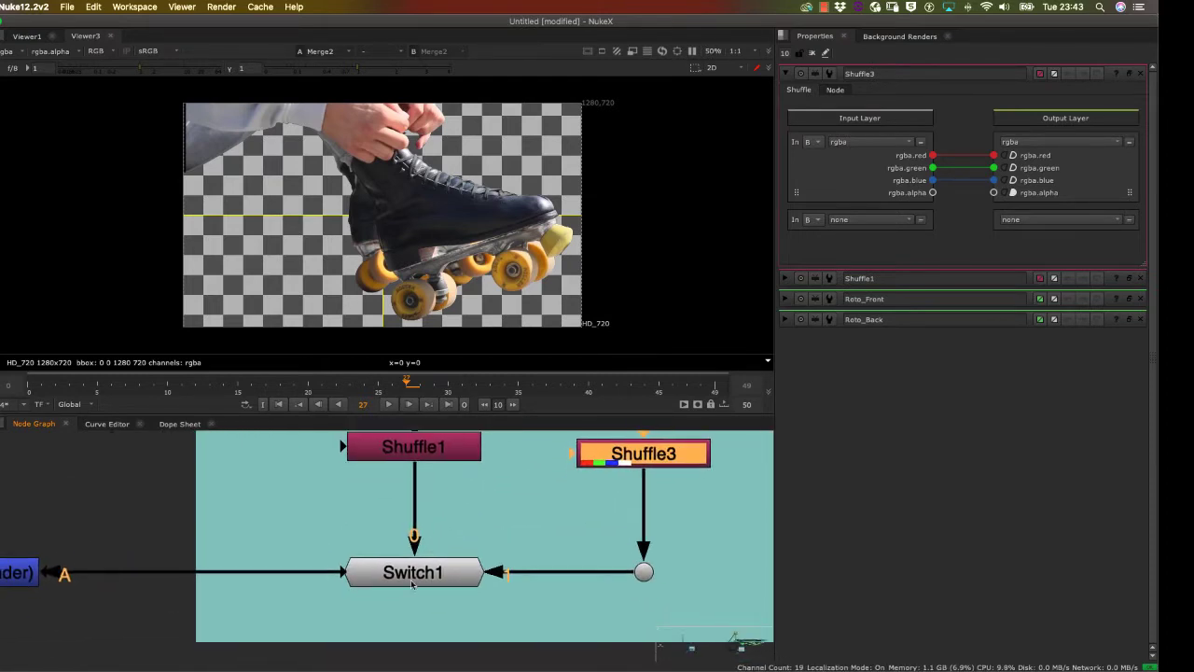
click(422, 581)
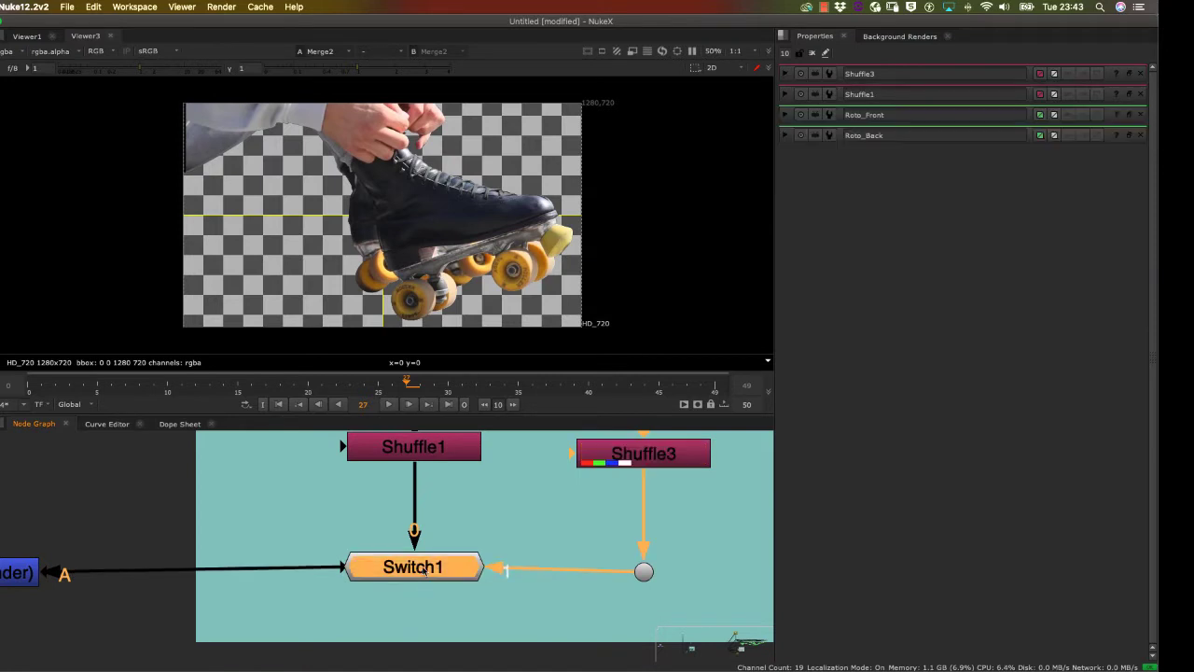
double_click(426, 580)
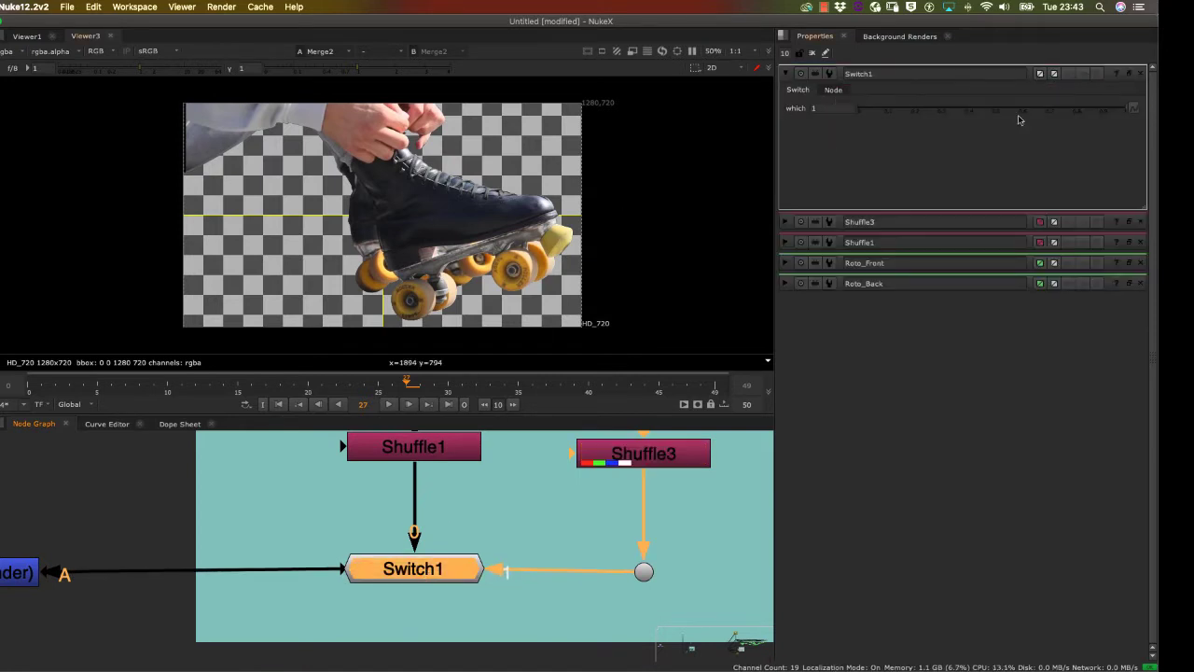
click(1111, 111)
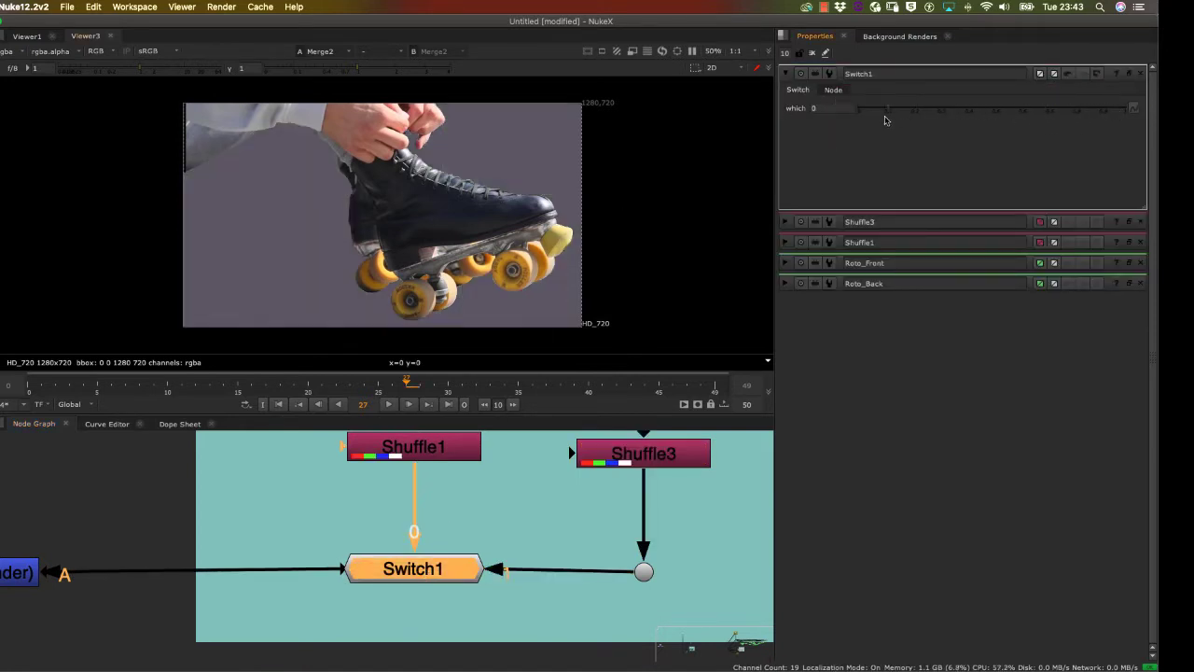
drag(1111, 115, 1008, 105)
drag(1118, 129, 907, 116)
Step: Play the skate cutout over the test background, try Switch1's other input, return which to 0 and stop playback
click(390, 405)
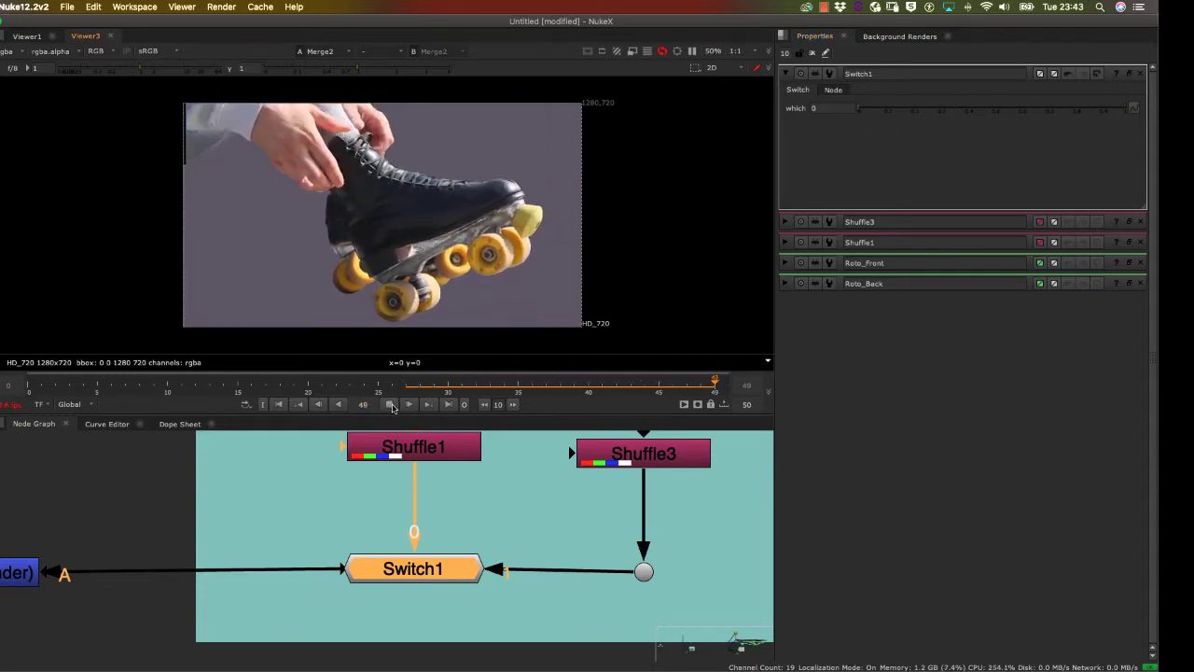
click(390, 405)
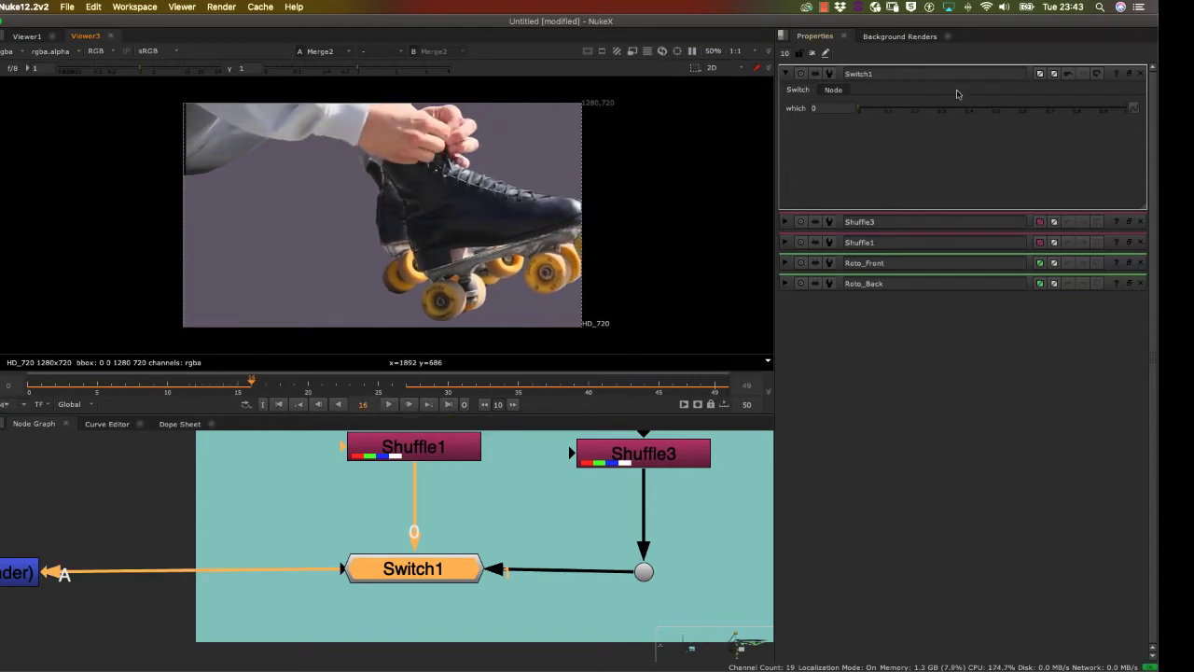
click(390, 405)
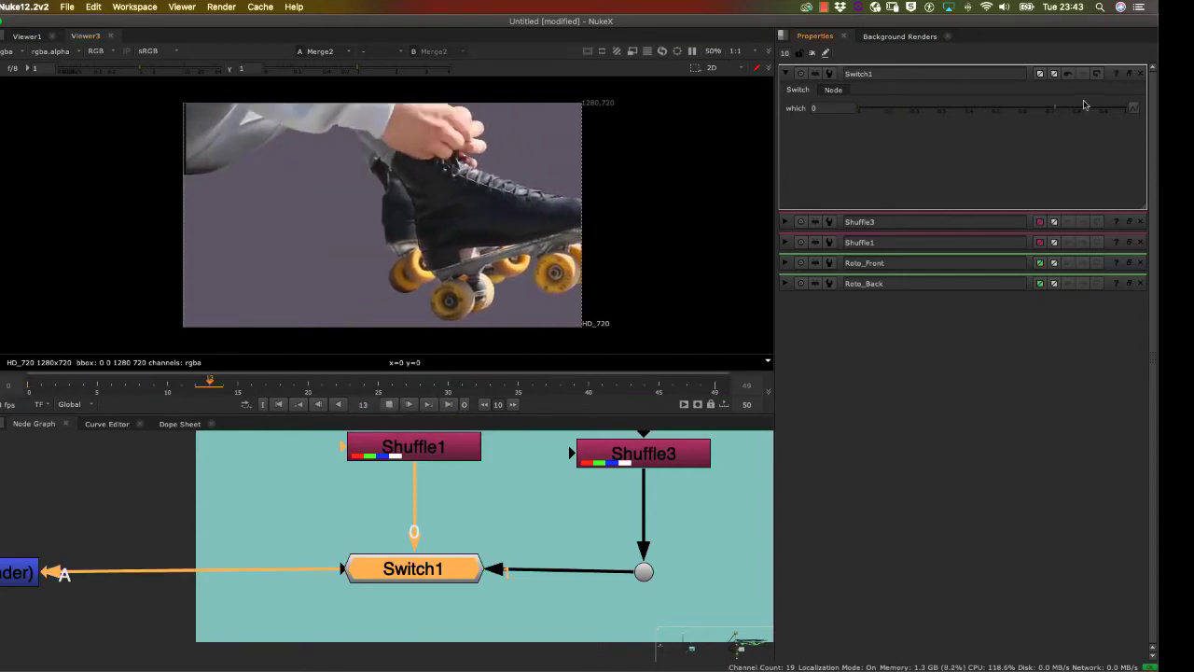
click(1125, 109)
click(893, 110)
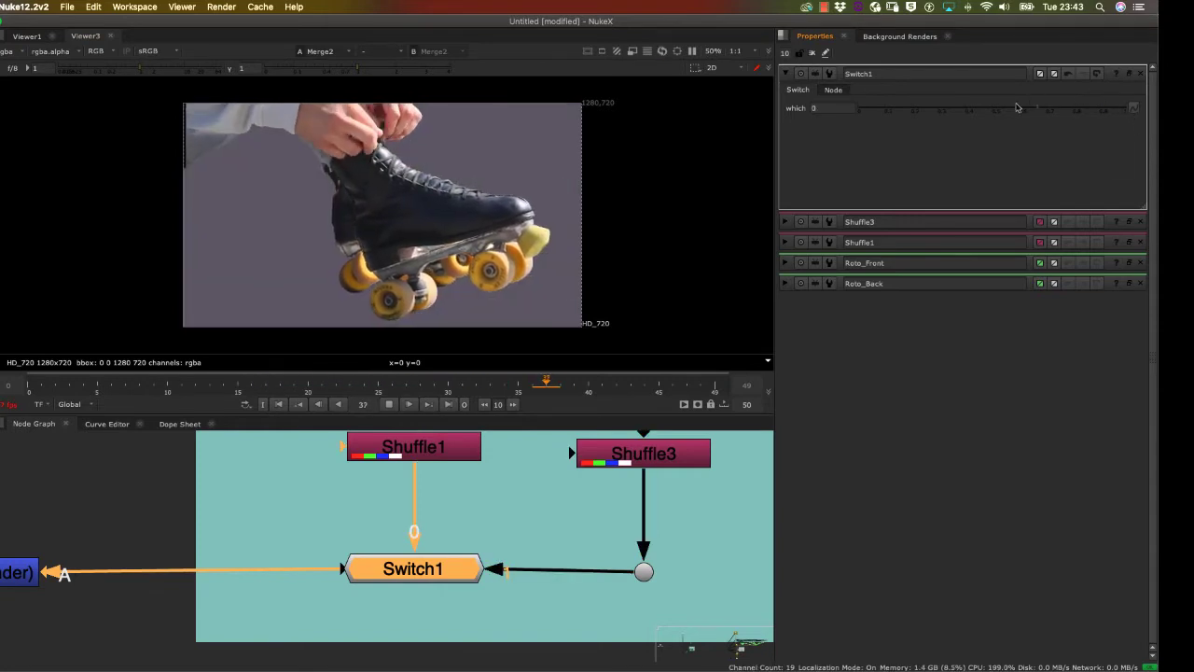
click(390, 407)
Step: Follow the tree below Merge2 to the OUTPUT backdrop and show the Write1 node in the viewer
scroll(323, 542, down, 3)
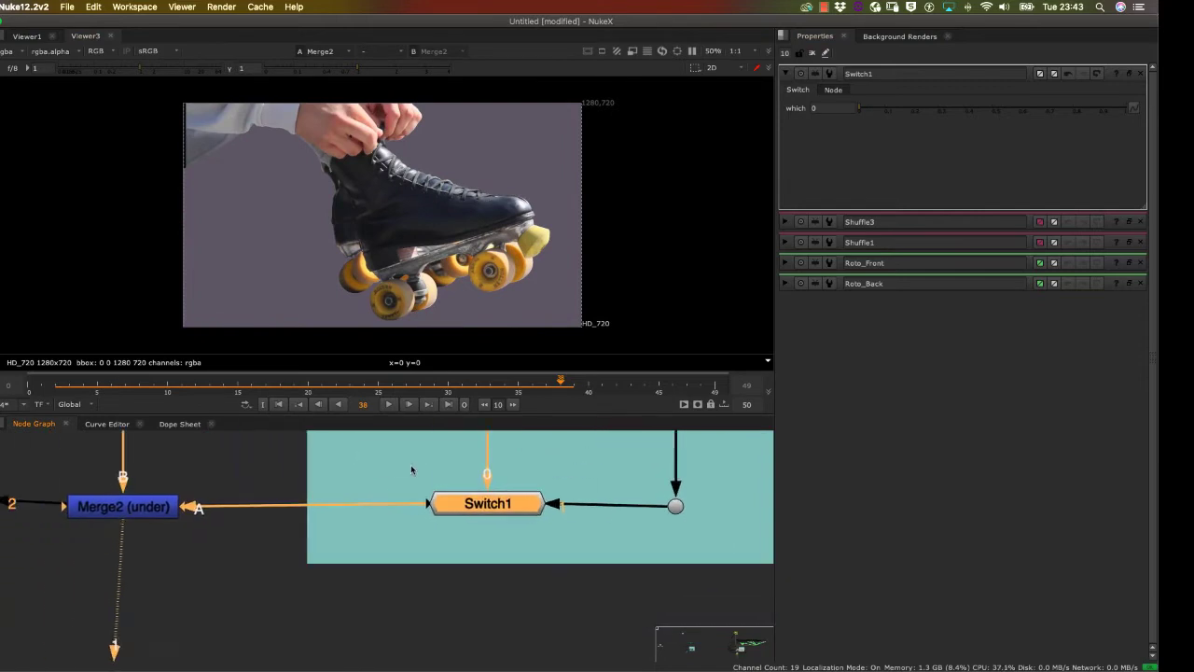
drag(320, 498, 336, 472)
scroll(338, 472, down, 2)
drag(286, 566, 376, 480)
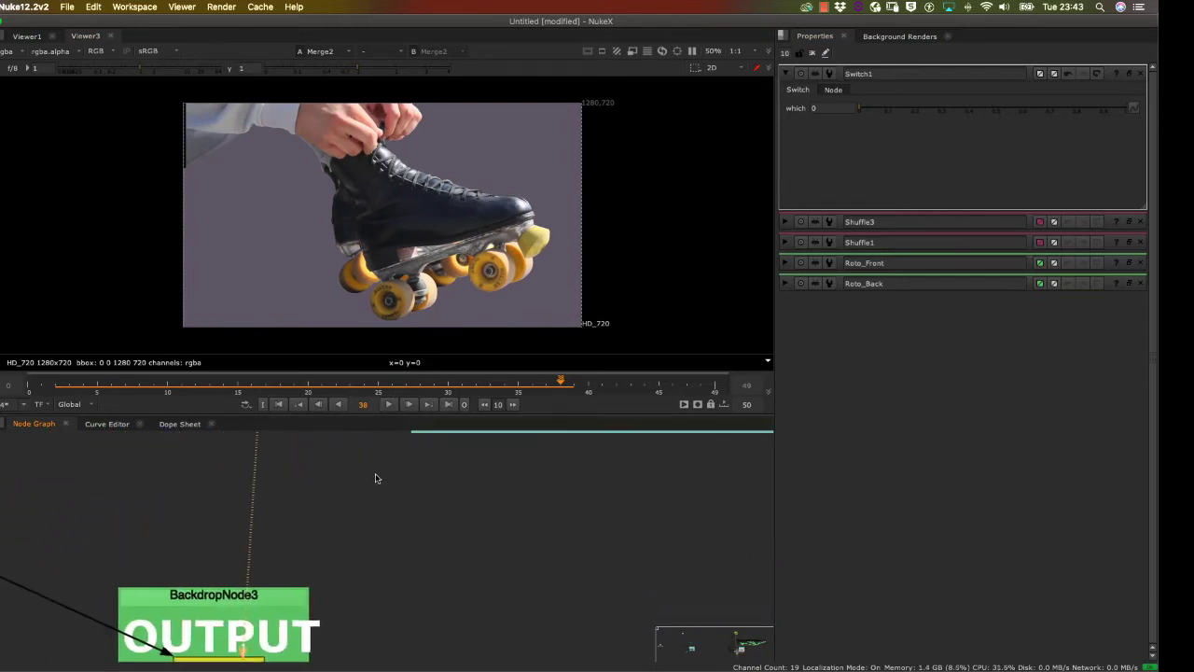
scroll(373, 485, down, 4)
scroll(386, 494, down, 1)
drag(343, 540, 355, 507)
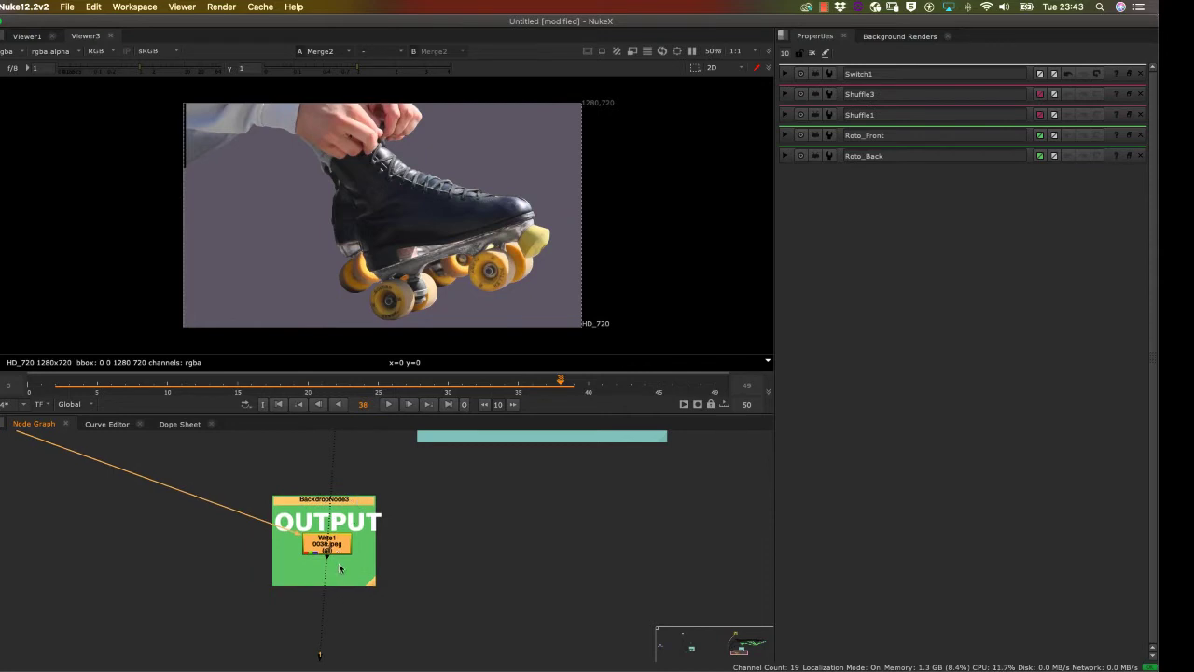
drag(341, 548, 359, 586)
key(1)
Step: Trace the script from OUTPUT back past ROTO_TEST to the trackers and roto nodes in the ROTO backdrop
scroll(378, 520, up, 2)
scroll(378, 519, down, 2)
drag(355, 457, 349, 629)
scroll(360, 522, up, 2)
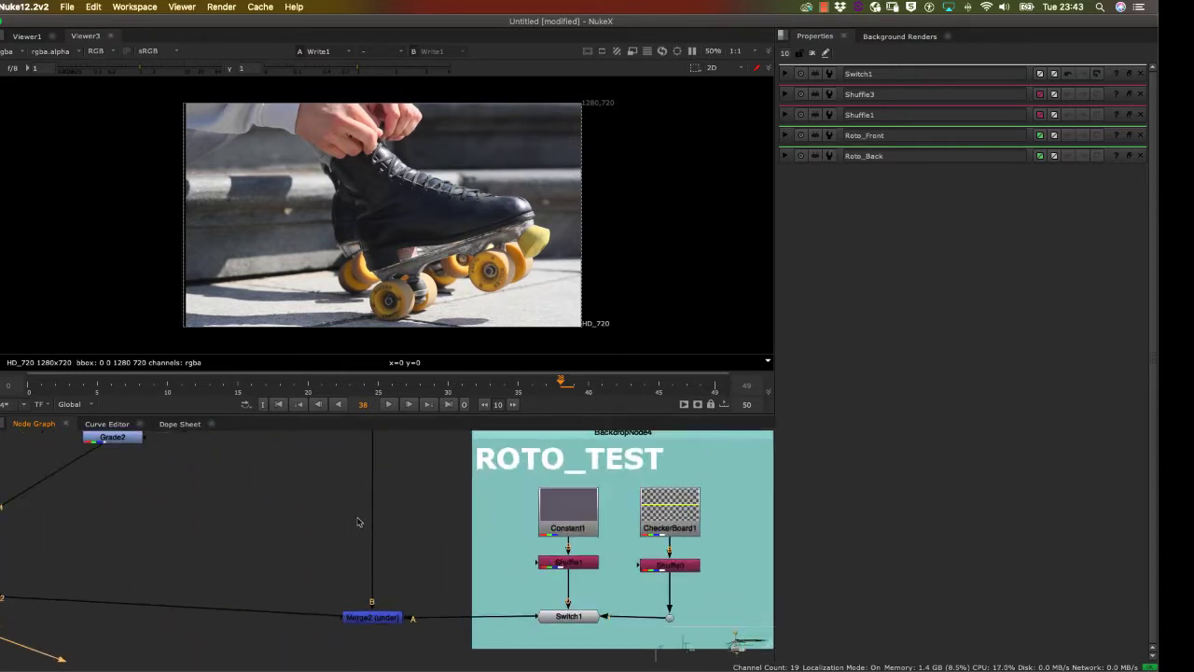
scroll(359, 532, down, 5)
drag(344, 517, 294, 638)
drag(321, 550, 487, 465)
scroll(380, 483, up, 5)
drag(369, 478, 242, 586)
scroll(377, 498, down, 1)
scroll(371, 508, down, 5)
scroll(379, 568, up, 4)
drag(422, 533, 421, 421)
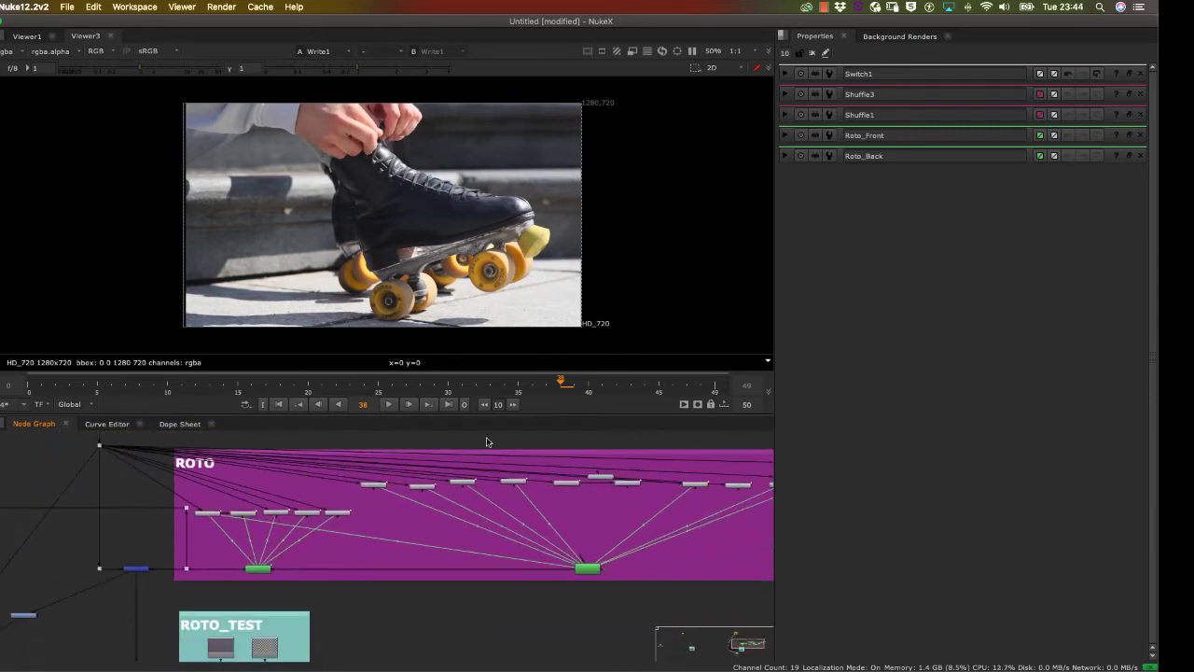
scroll(589, 501, up, 2)
scroll(596, 496, down, 3)
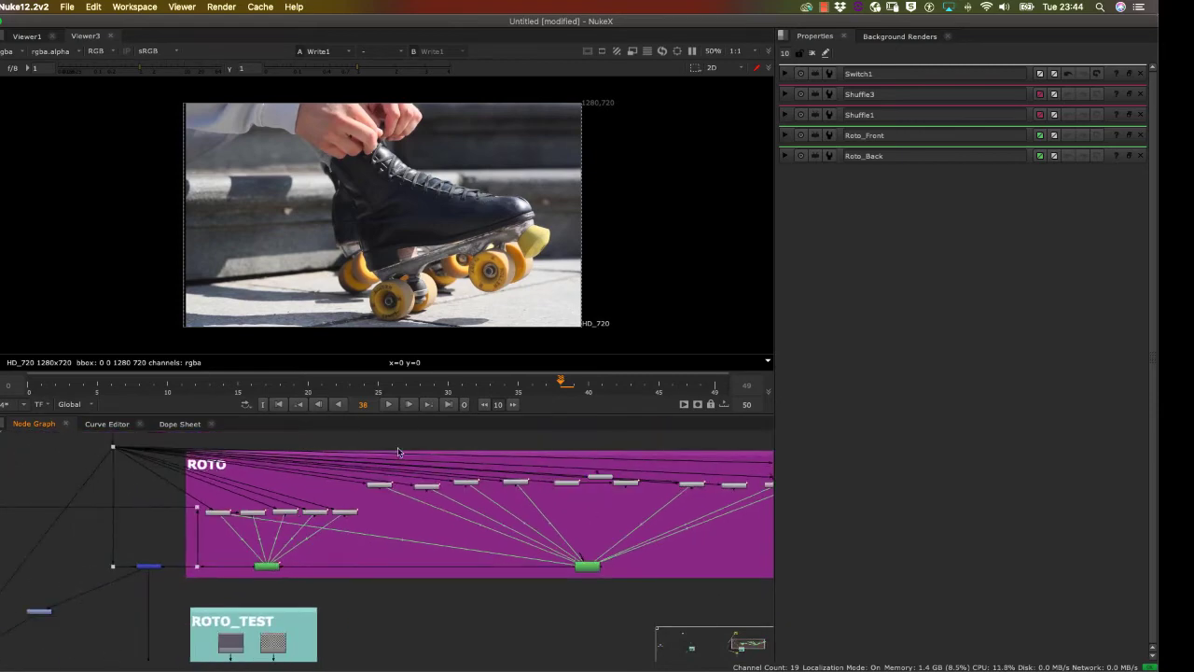
scroll(466, 531, up, 1)
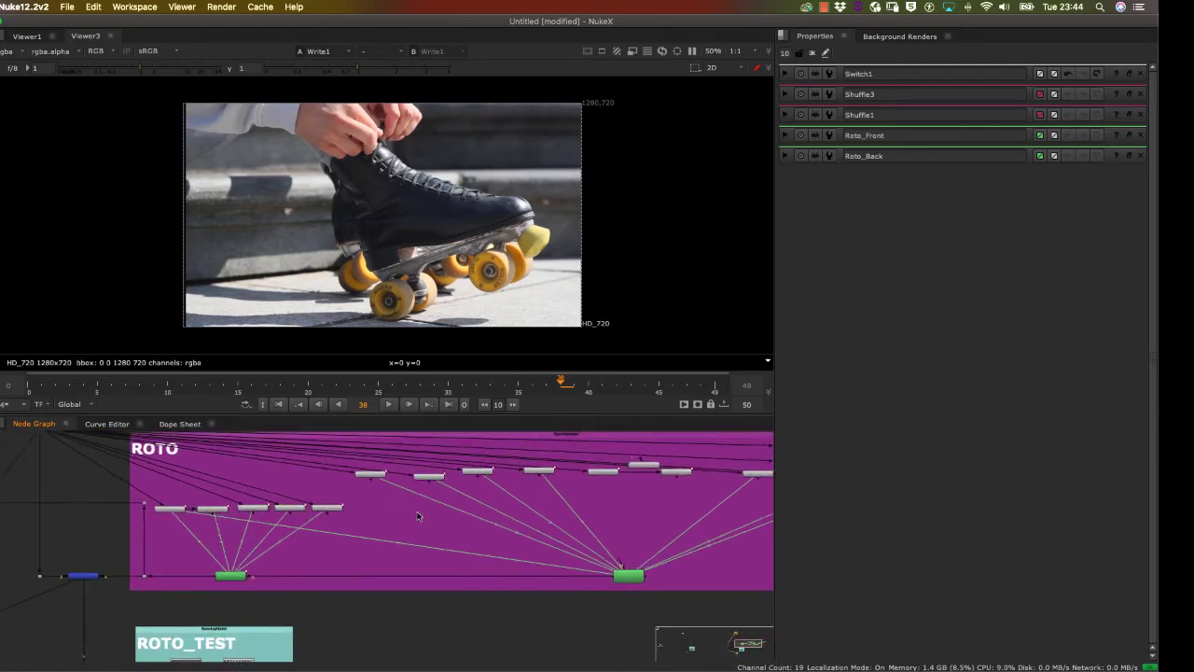
Step: Review how the Roto_outline Render, ROTO, ROTO_TEST and OUTPUT sections connect in the overall node tree
scroll(411, 530, down, 4)
scroll(454, 575, down, 1)
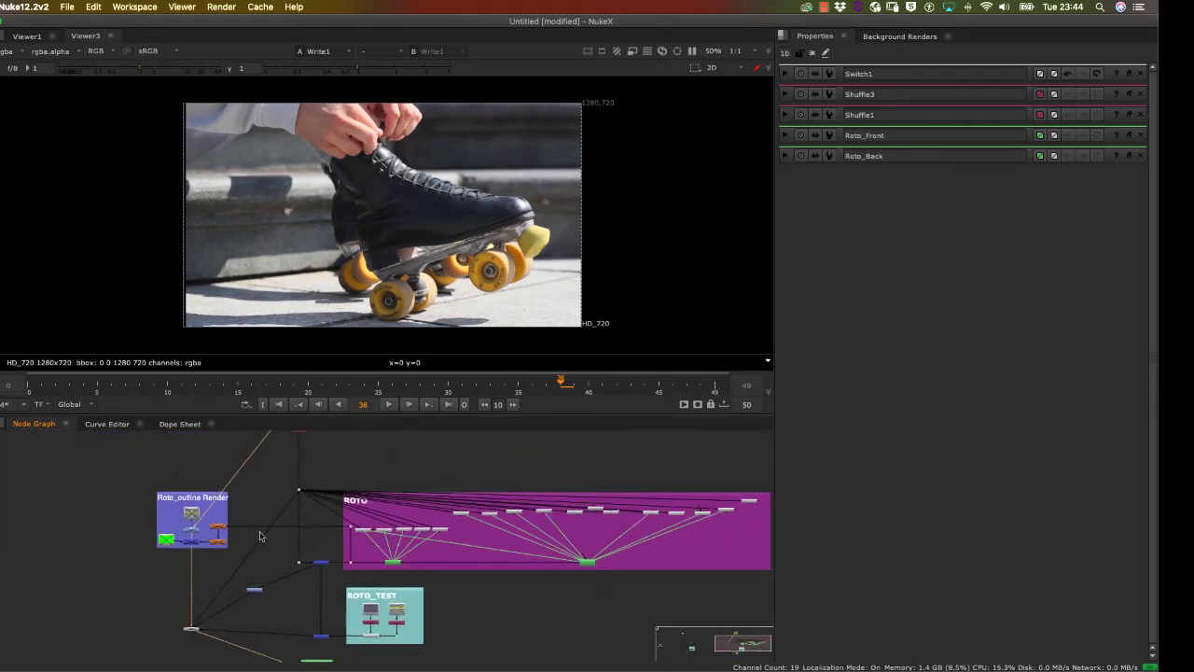
scroll(350, 628, up, 1)
scroll(340, 597, down, 2)
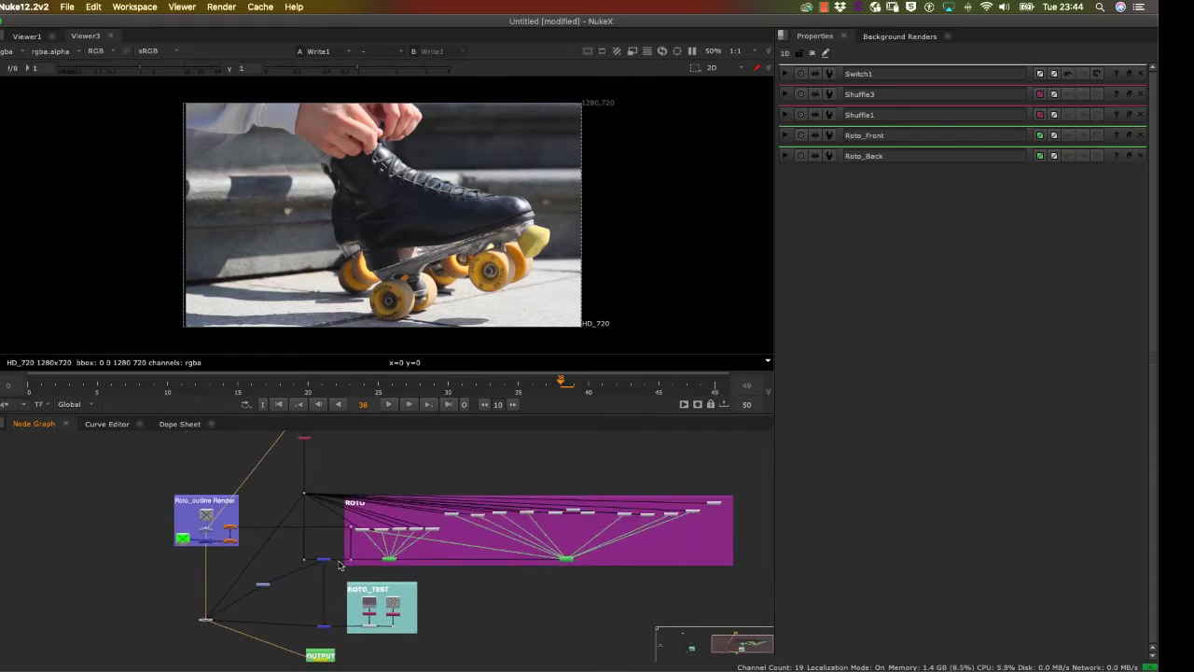
scroll(336, 576, up, 2)
scroll(357, 582, up, 1)
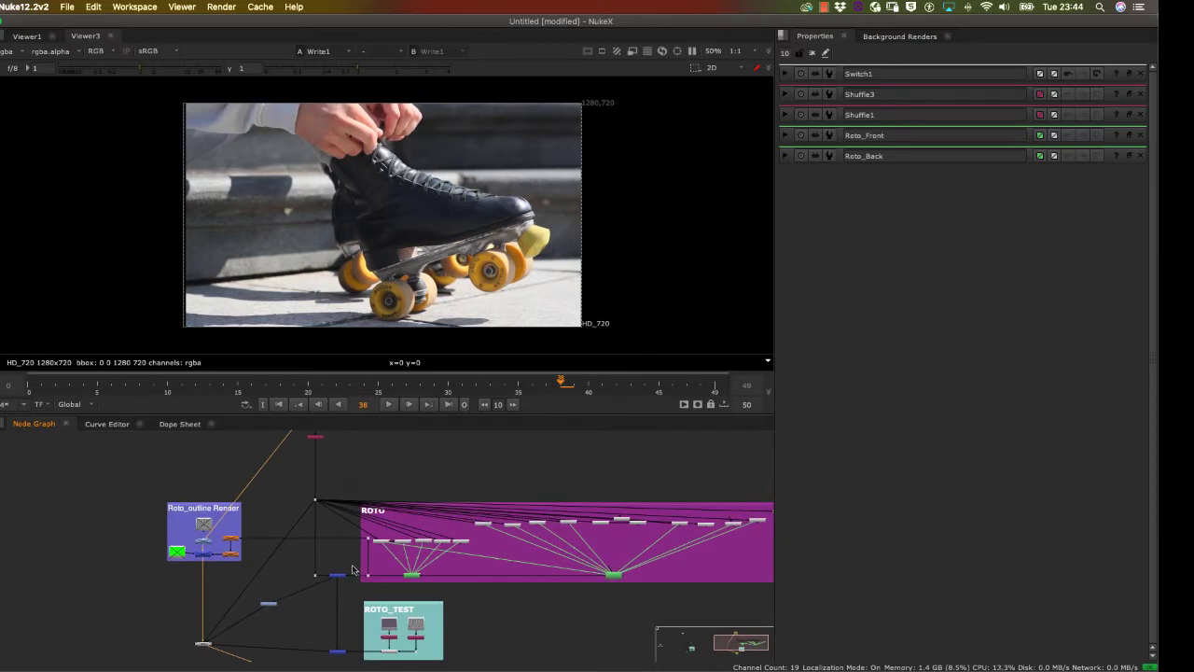
Step: Go to the second node tree with the nearly empty purple backdrop and show its Dot6 output in Viewer1
drag(356, 571, 767, 513)
drag(327, 505, 587, 539)
scroll(522, 523, up, 1)
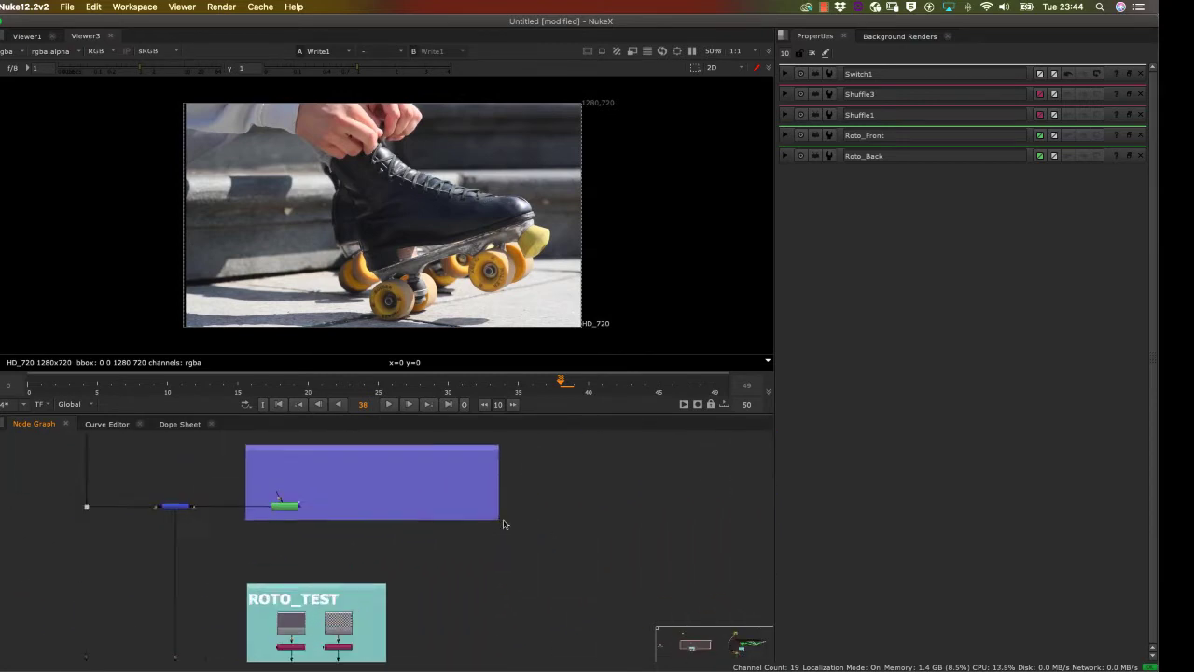
scroll(476, 589, down, 3)
scroll(493, 557, up, 3)
drag(492, 610, 544, 439)
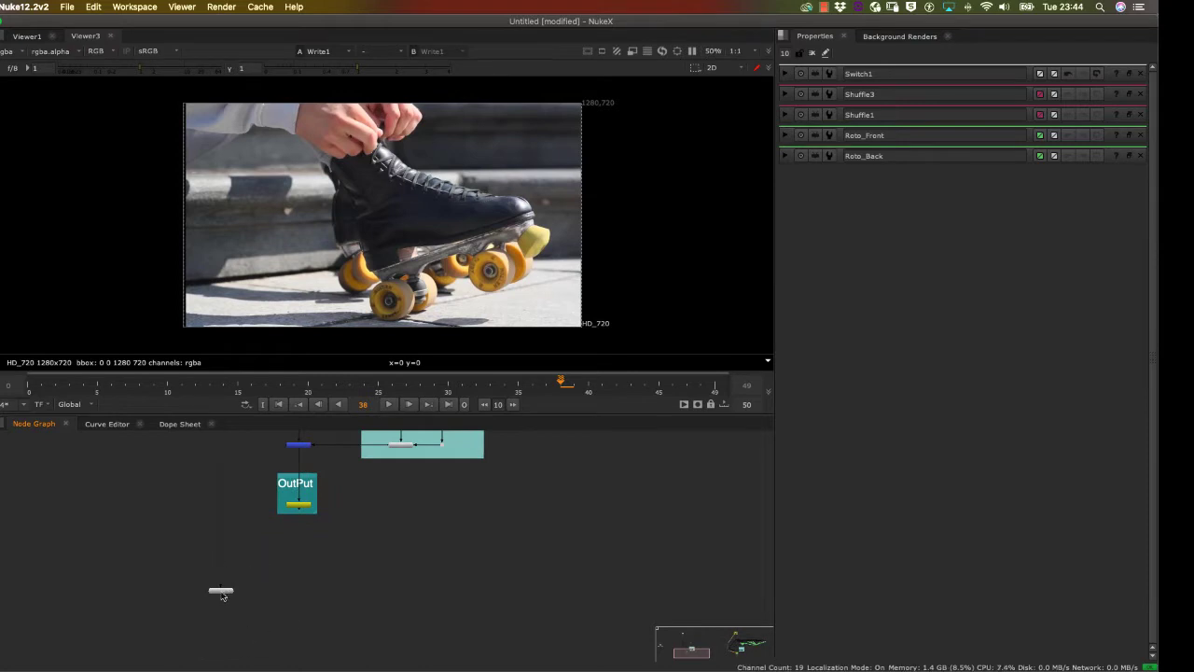
key(1)
Step: Enable the disabled Grade3 node between Read1 and Shuffle4 in the Black Plate backdrop
scroll(252, 625, up, 10)
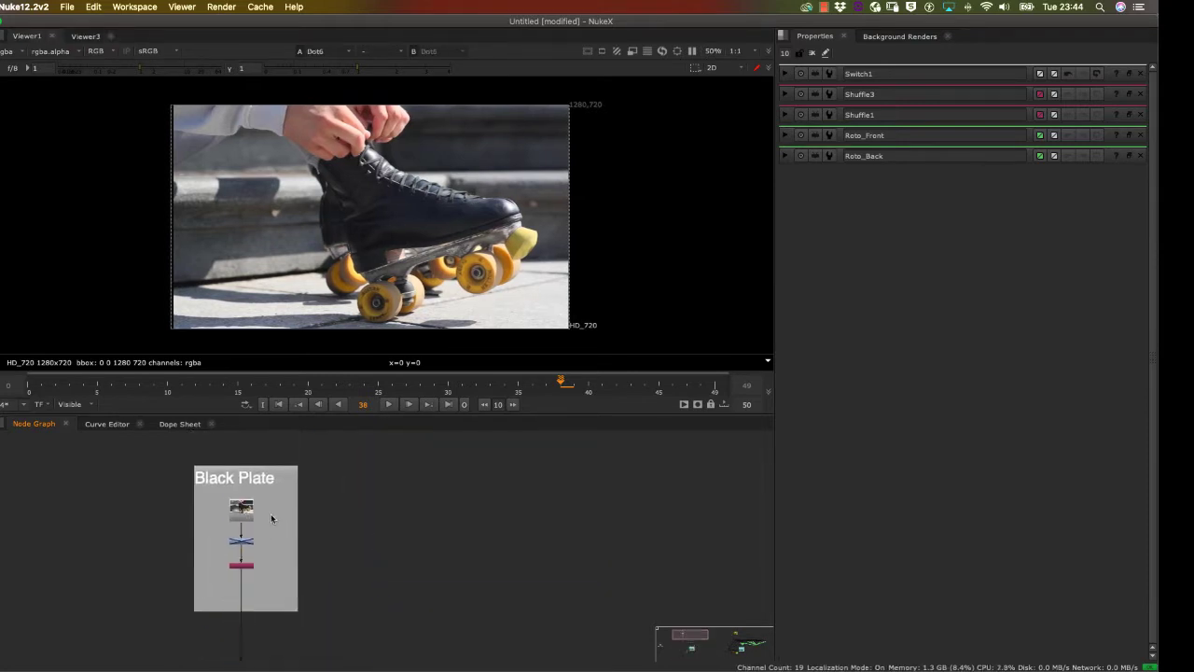
scroll(255, 537, up, 4)
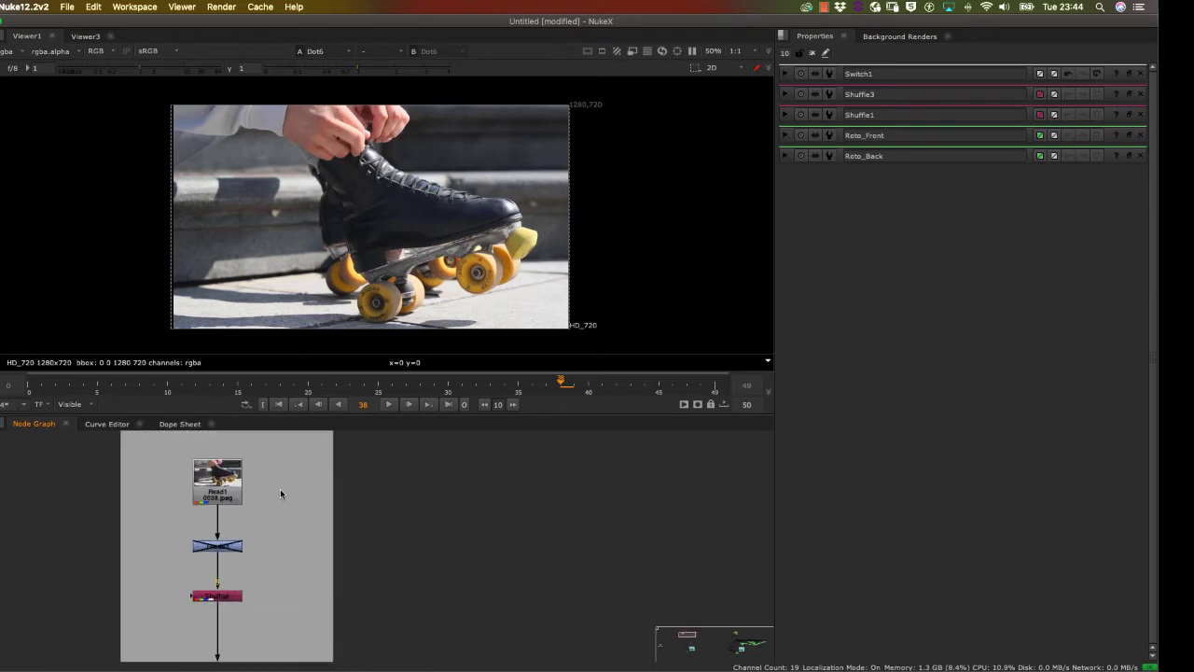
click(227, 550)
key(d)
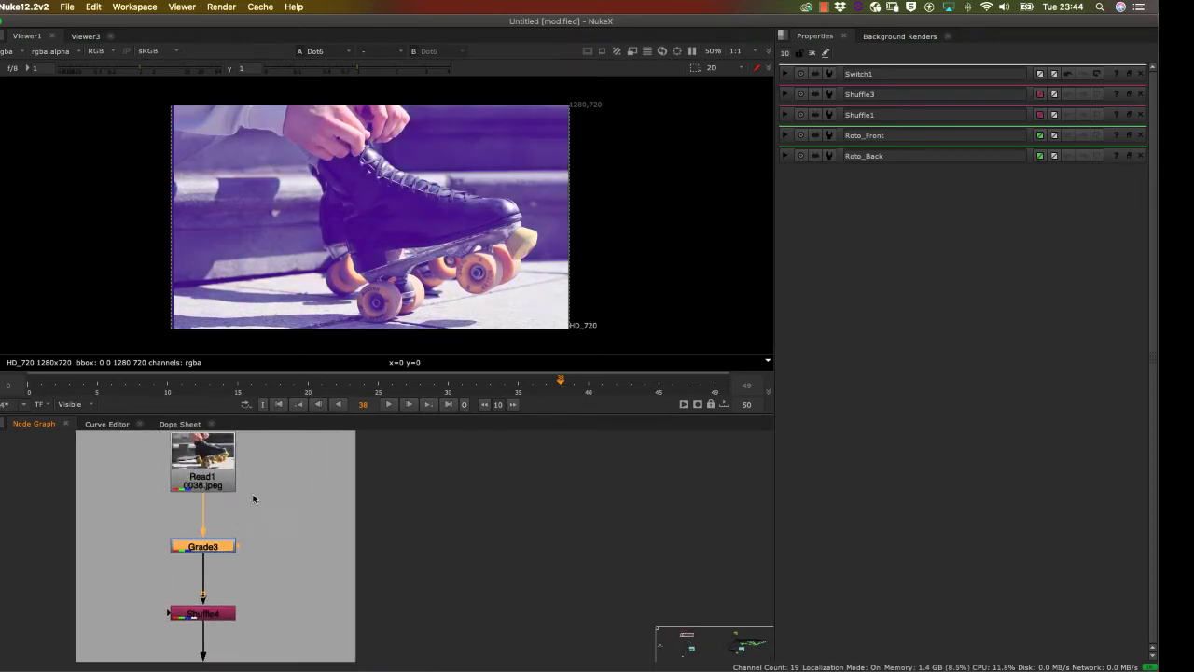
Step: Arrange Grade3 and Shuffle4 closely beneath the Read1 node in the Black Plate backdrop
drag(239, 497, 249, 529)
scroll(253, 517, up, 4)
mouse_move(275, 468)
mouse_down()
mouse_move(301, 472)
mouse_move(275, 484)
mouse_move(275, 472)
mouse_up()
scroll(283, 540, down, 5)
scroll(281, 541, down, 2)
drag(270, 563, 270, 522)
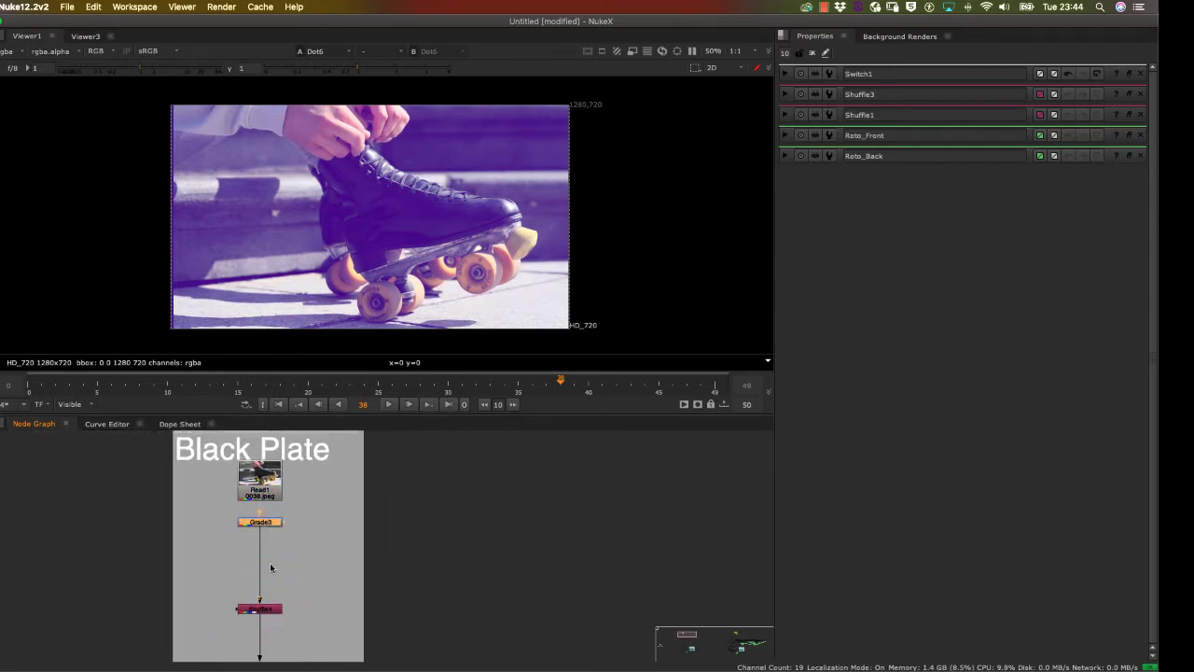
drag(270, 608, 272, 540)
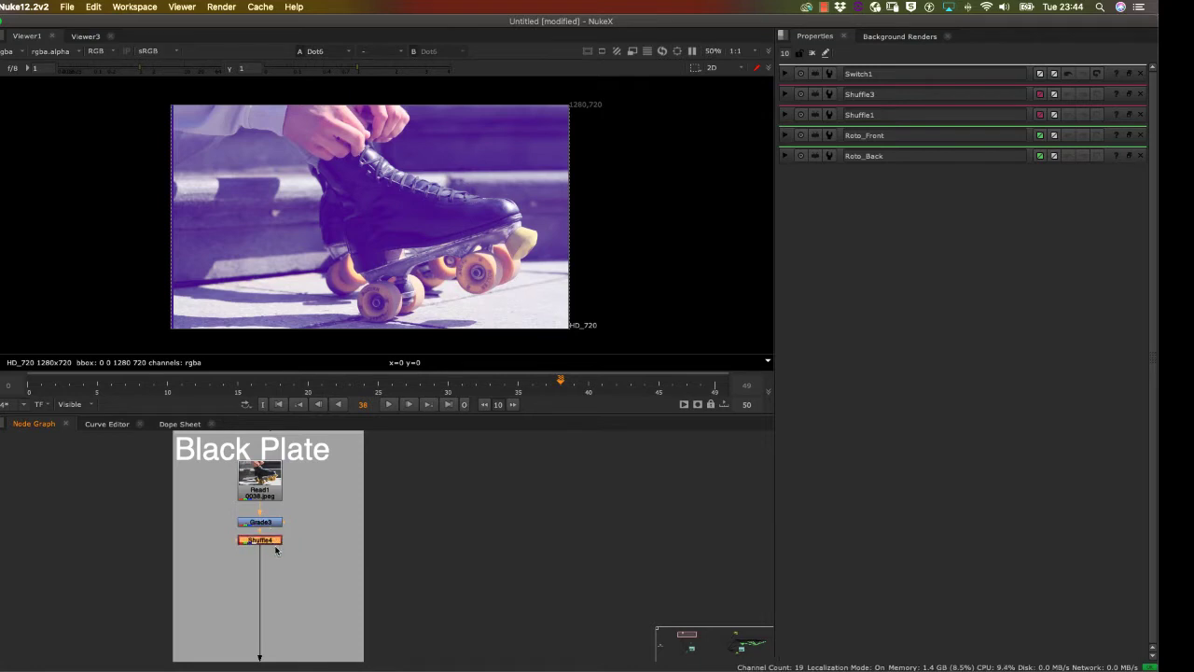
Step: Clear all open node properties, reopen Shuffle4 and toggle the viewer's alpha display to check its alpha channel
double_click(272, 540)
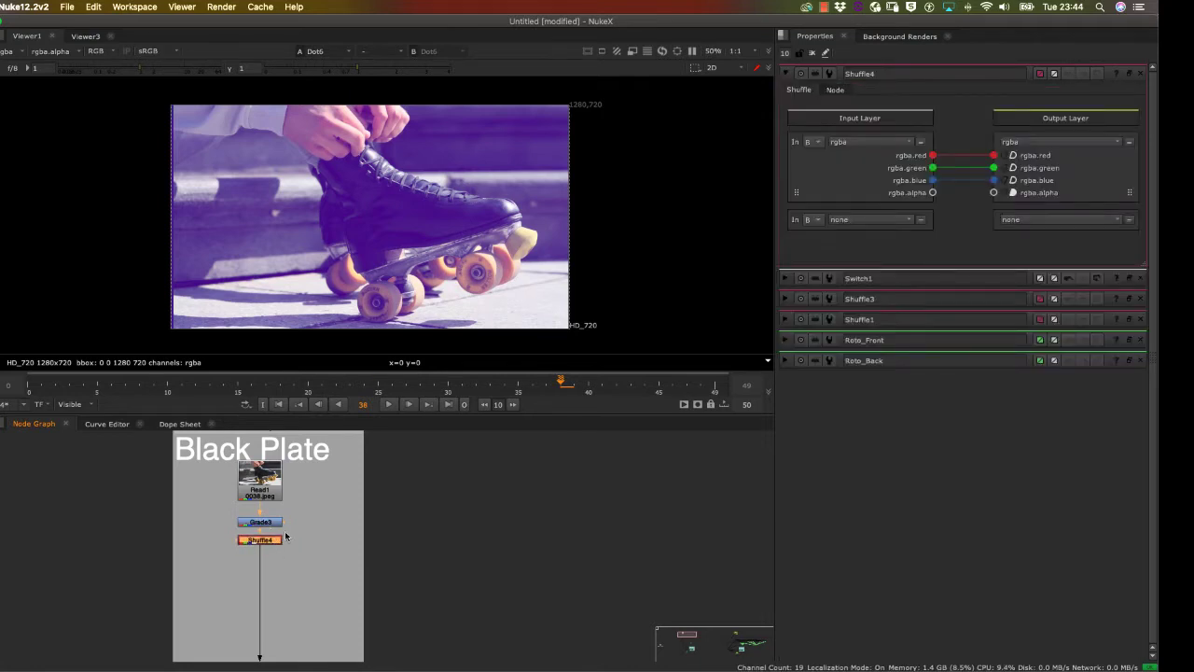
click(812, 54)
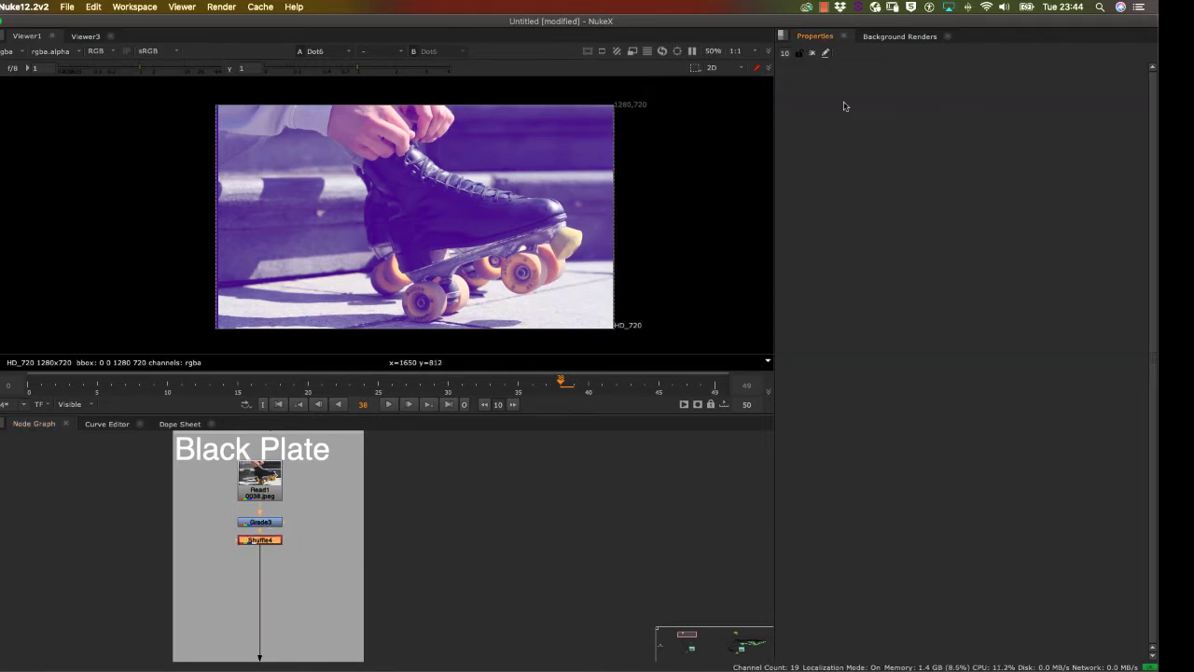
double_click(276, 540)
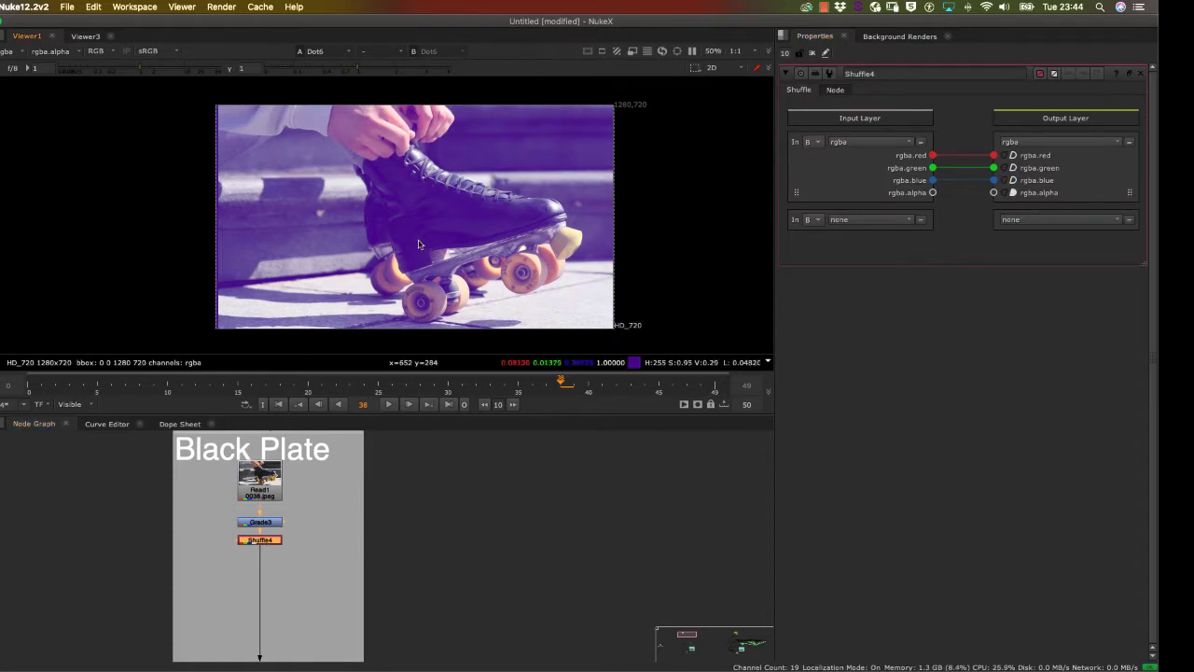
key(a)
key(a)
Step: Examine the second node tree from the Black Plate backdrop down through the Merge3 branch, the purple backdrop and ROTO_TEST
scroll(320, 535, down, 5)
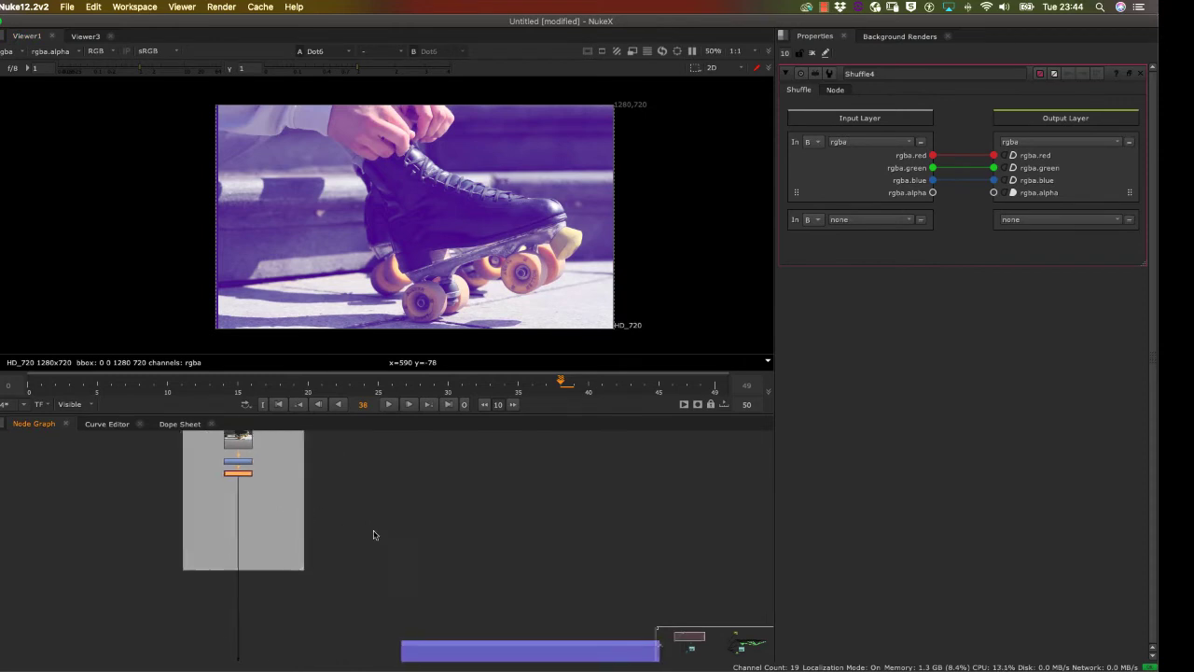
drag(388, 595, 367, 478)
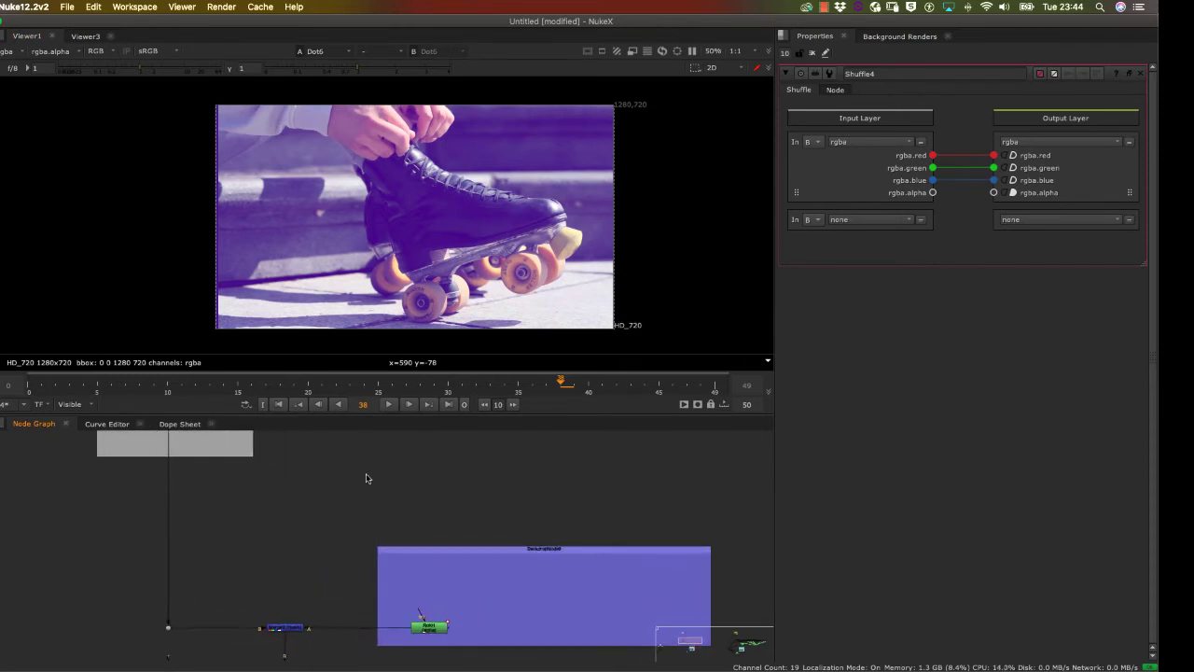
scroll(365, 478, down, 8)
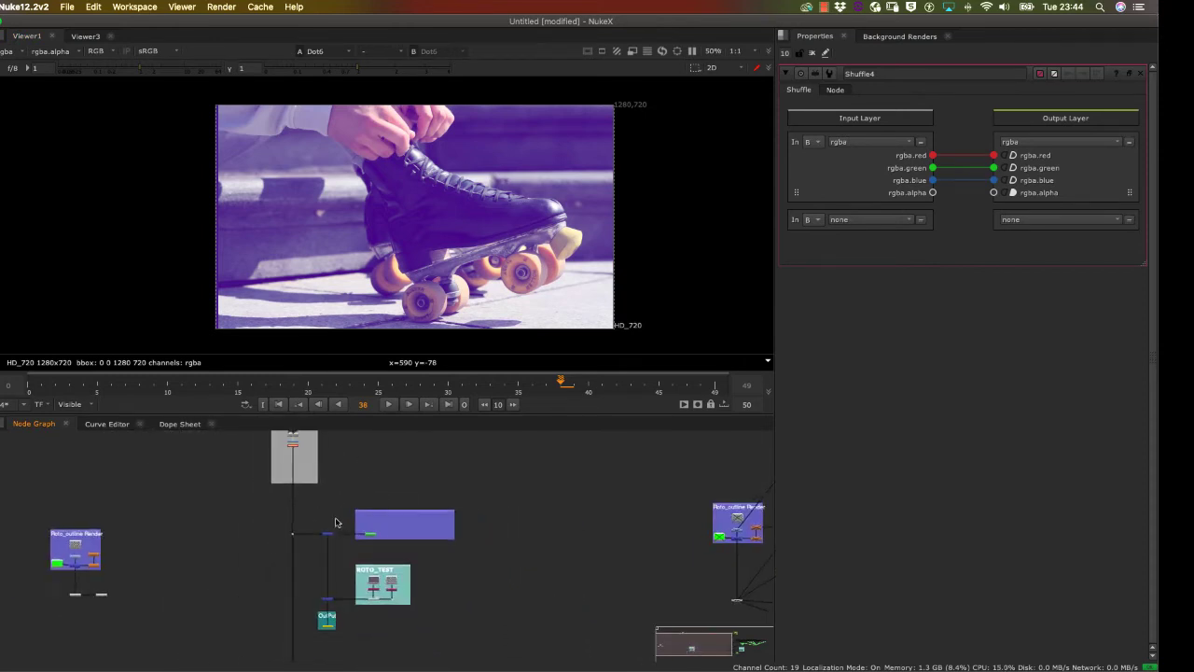
scroll(336, 522, up, 4)
drag(346, 485, 340, 559)
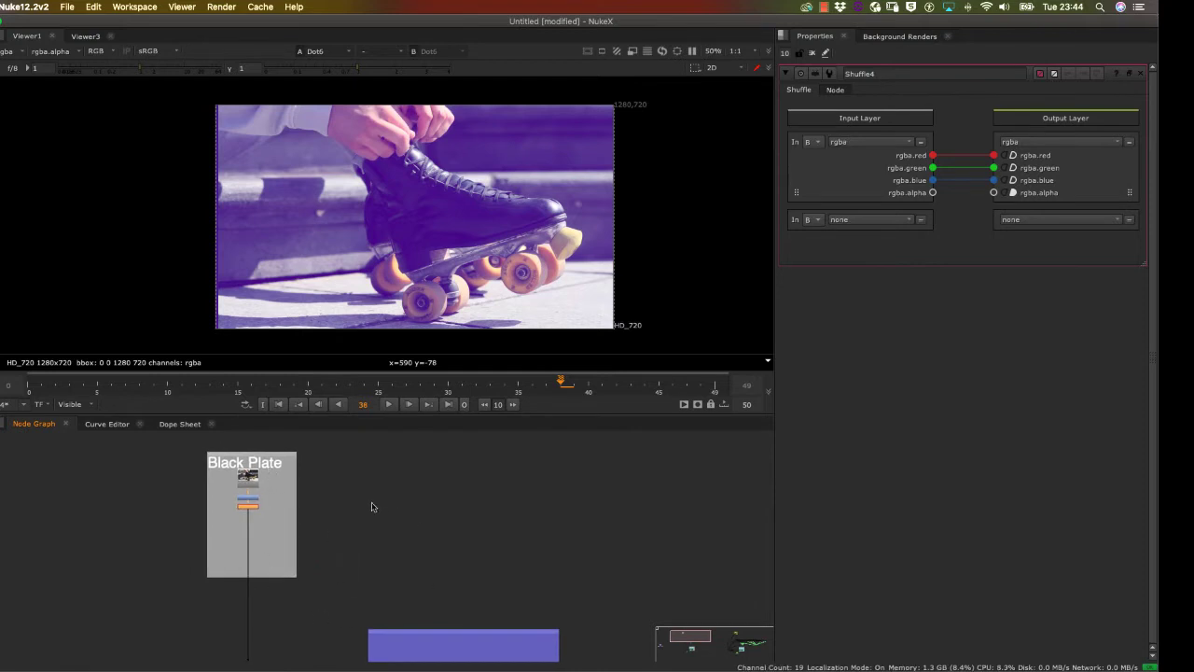
drag(368, 518, 362, 476)
scroll(363, 476, down, 4)
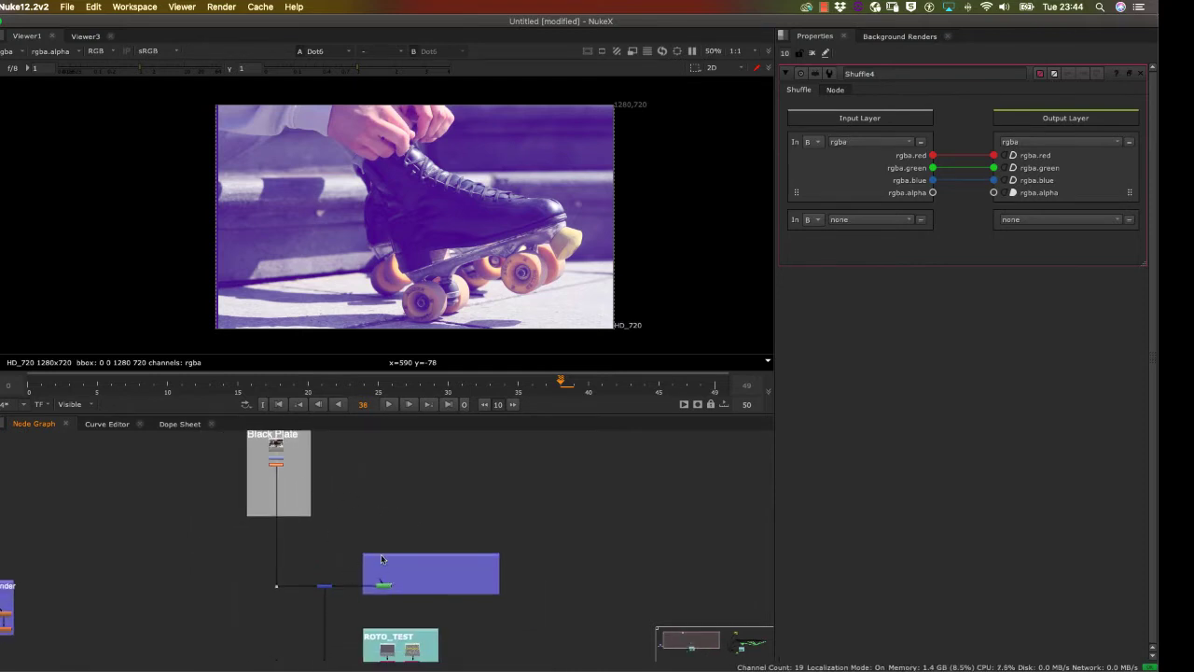
scroll(367, 490, up, 2)
scroll(360, 532, down, 3)
scroll(336, 506, up, 4)
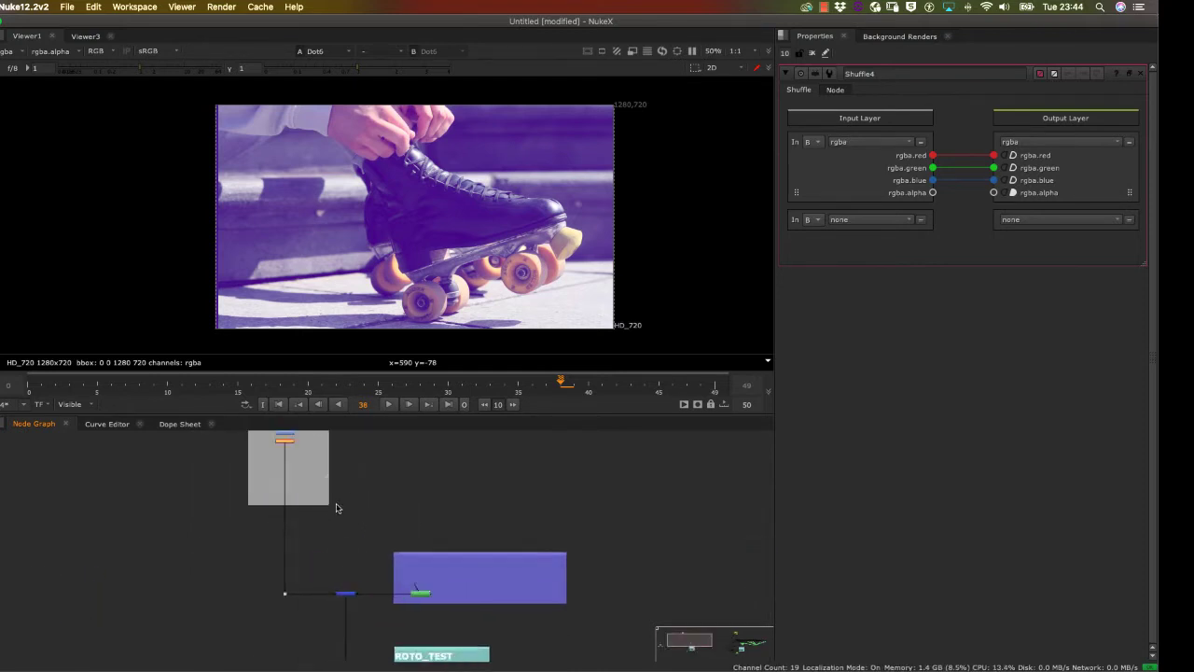
scroll(413, 572, up, 3)
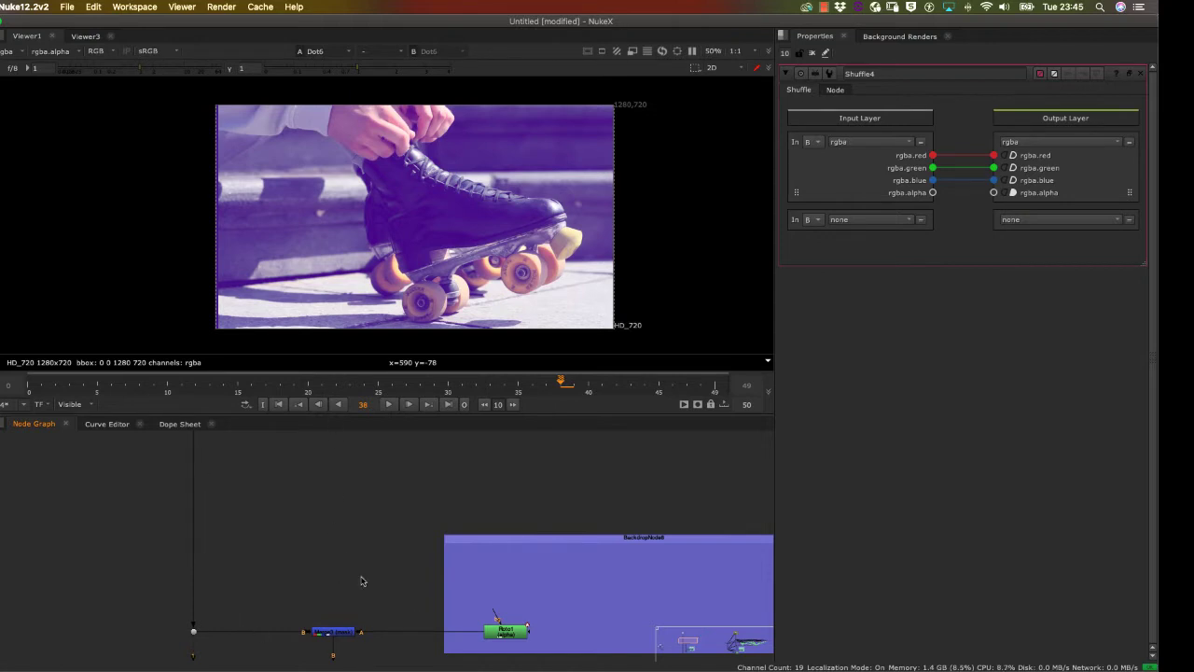
drag(329, 548, 313, 493)
scroll(325, 579, down, 5)
scroll(313, 494, up, 2)
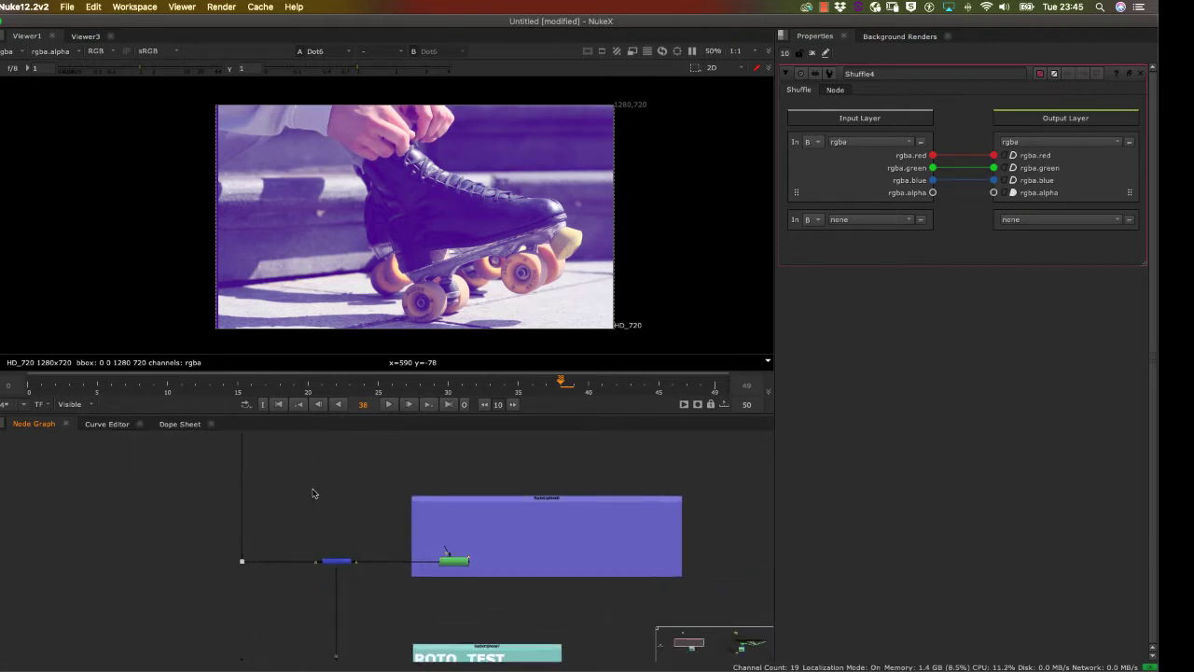
scroll(314, 493, down, 4)
scroll(311, 508, up, 3)
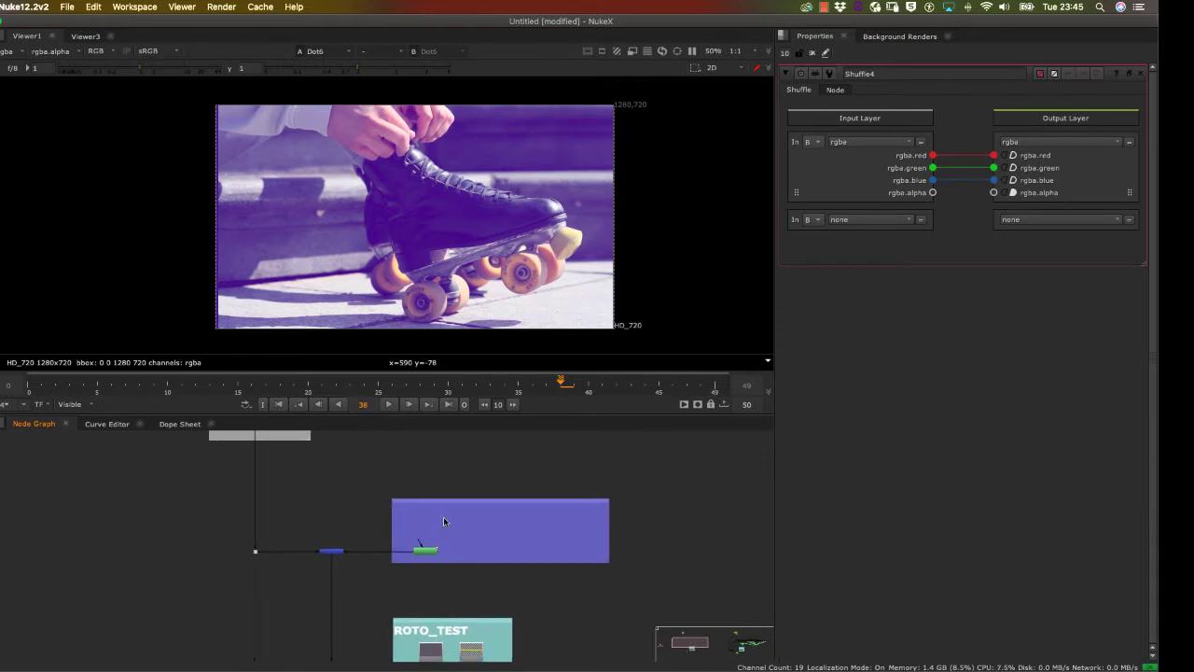
Step: Rename the purple backdrop around Roto1 to Roto and give it the label Roto
scroll(444, 520, up, 3)
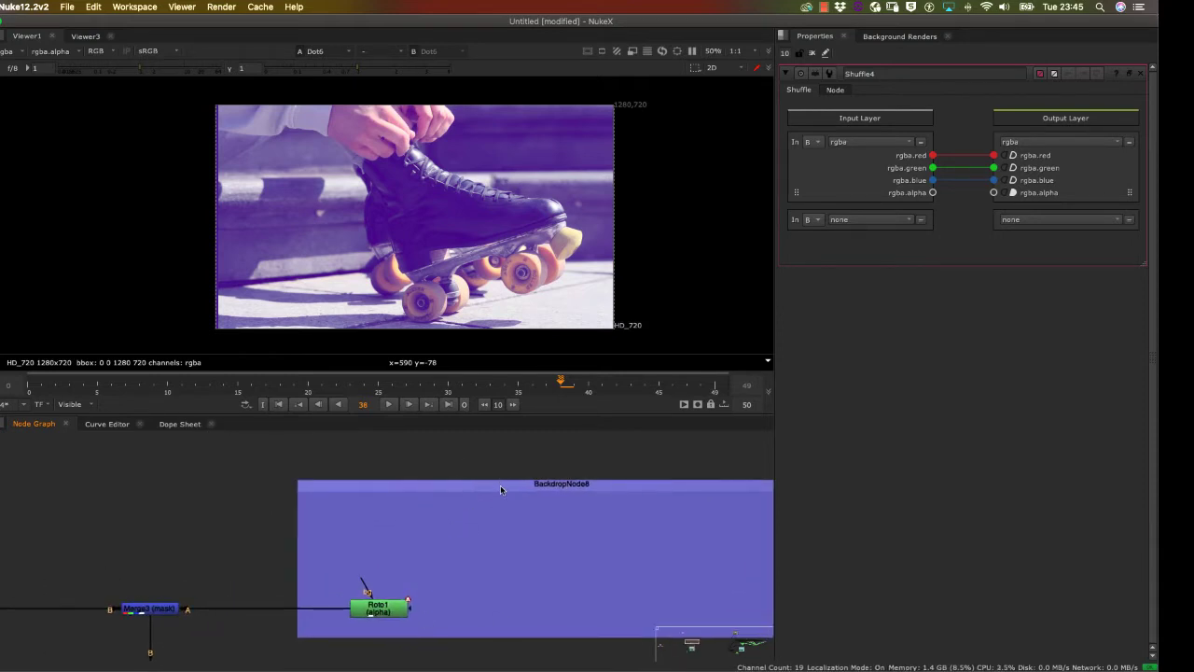
click(500, 485)
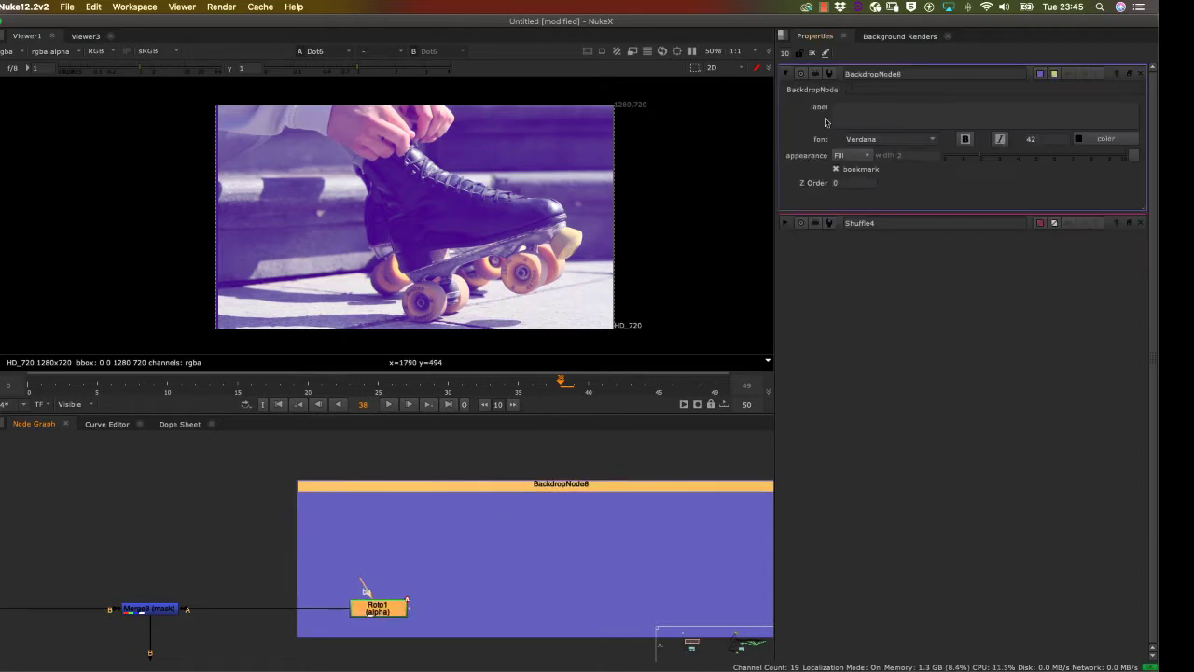
drag(903, 73, 874, 78)
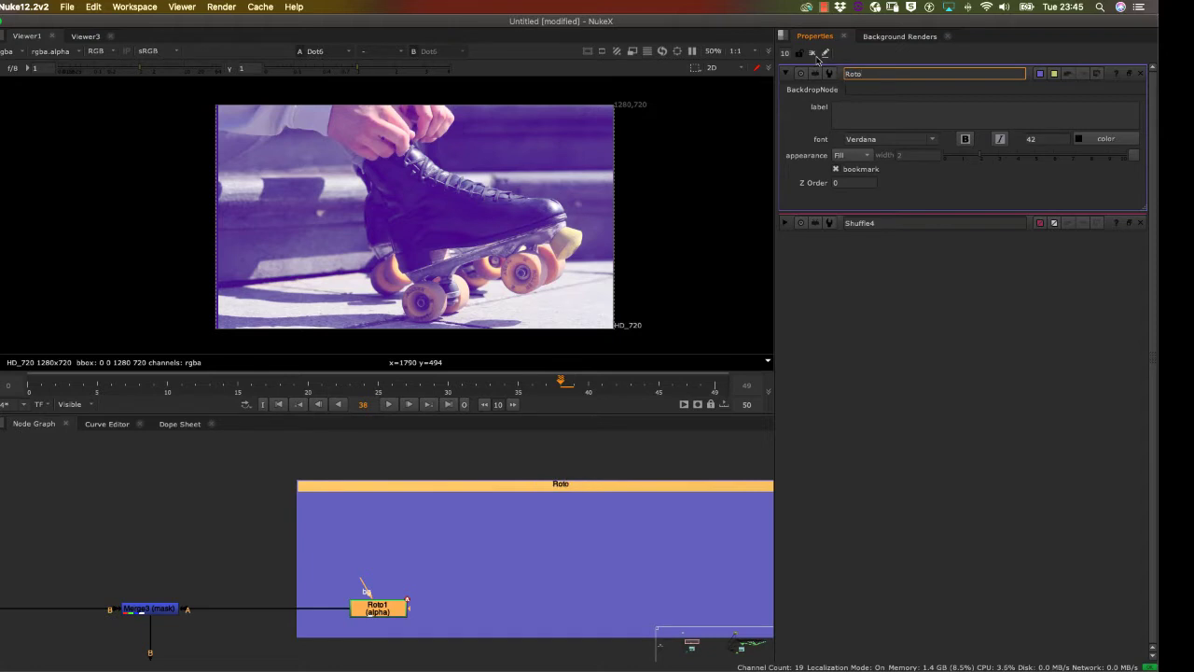
scroll(770, 174, up, 5)
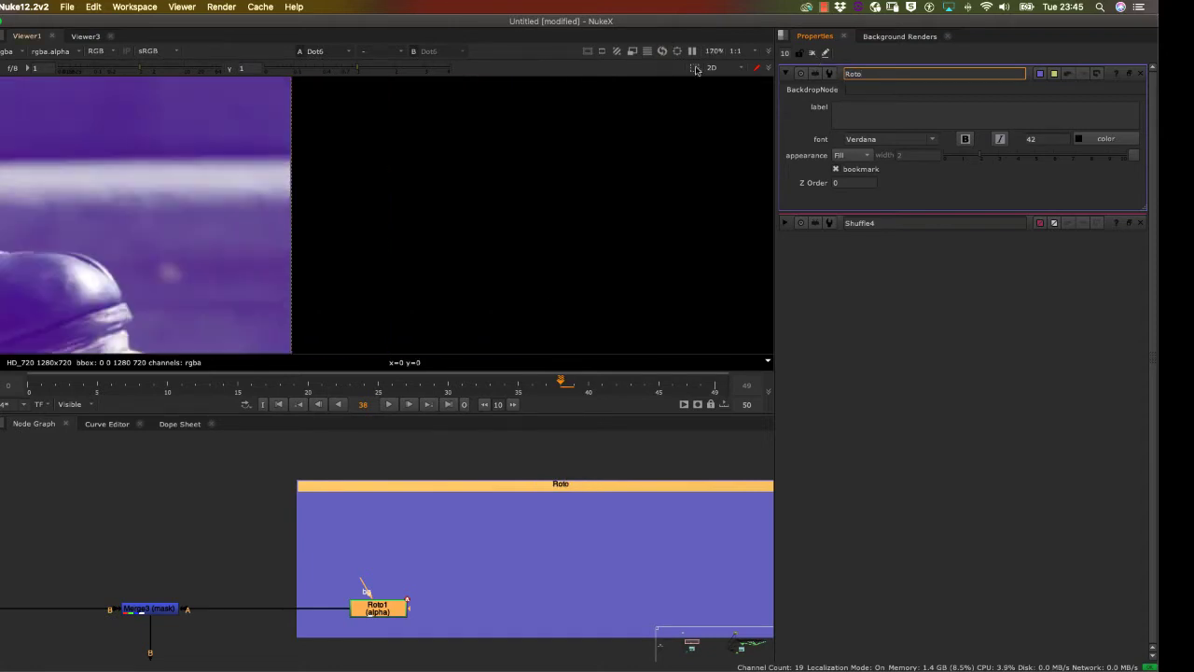
click(850, 122)
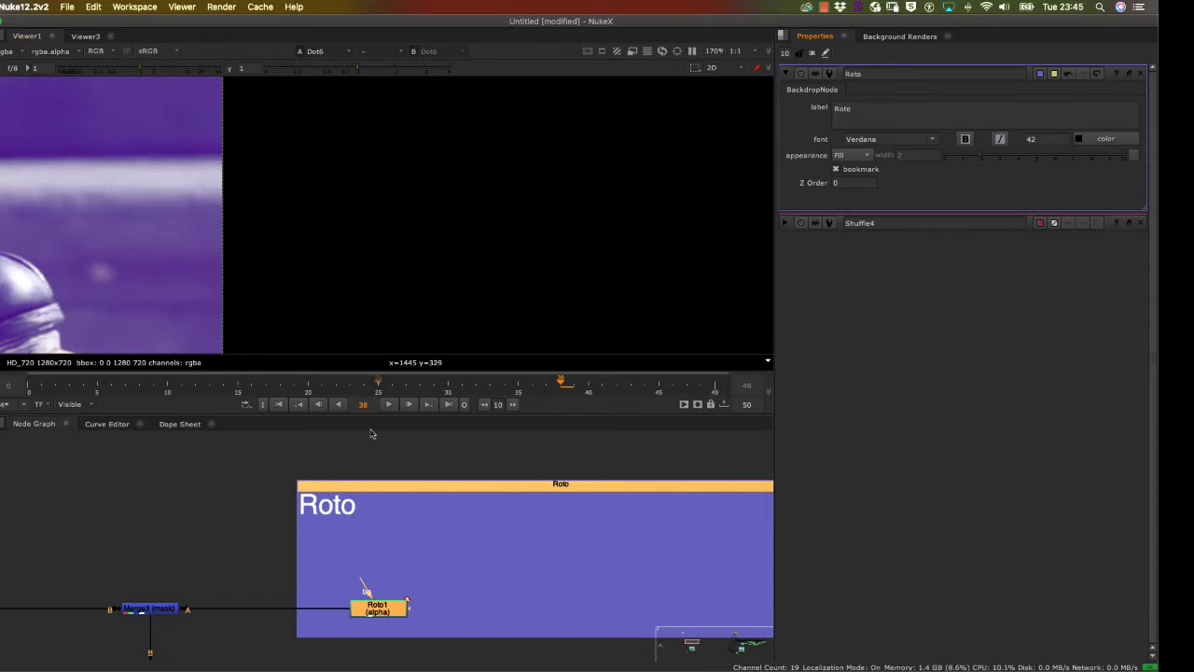
Step: Bring the whole roller skate frame back into view and look over the node connections around the Roto backdrop
scroll(364, 591, up, 1)
scroll(374, 583, down, 3)
drag(270, 533, 263, 508)
scroll(263, 508, up, 1)
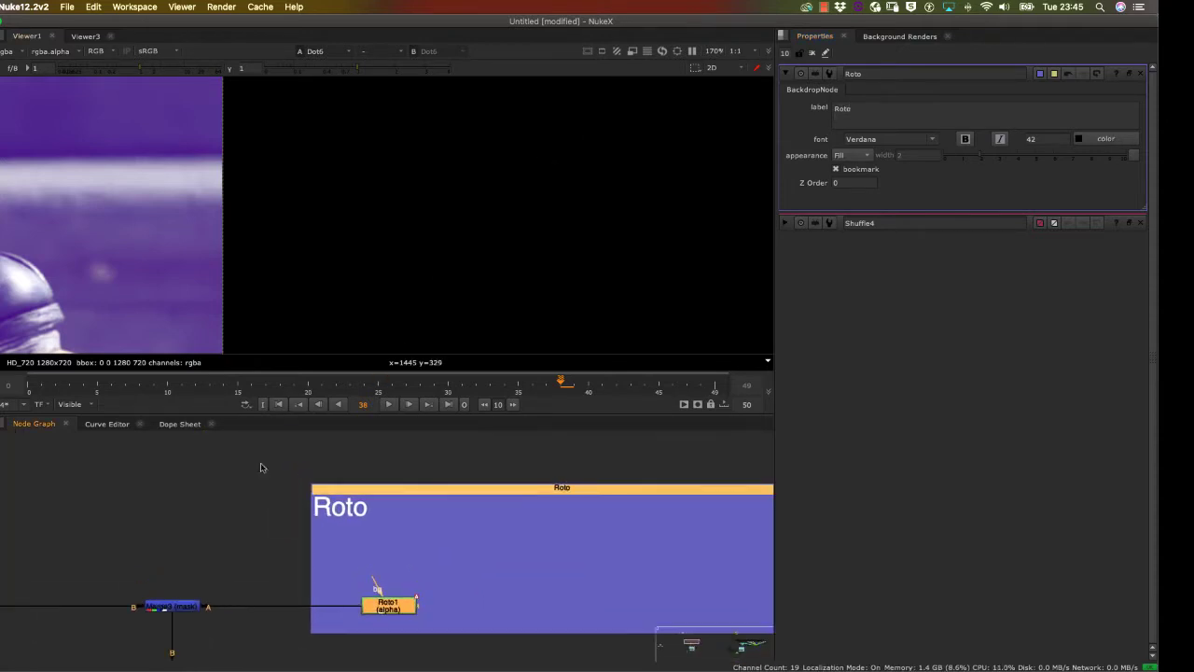
scroll(208, 174, down, 4)
scroll(288, 227, down, 1)
drag(280, 225, 494, 186)
scroll(464, 163, down, 3)
scroll(457, 156, up, 3)
scroll(448, 150, down, 1)
drag(448, 149, 374, 207)
scroll(451, 177, up, 1)
scroll(450, 173, down, 4)
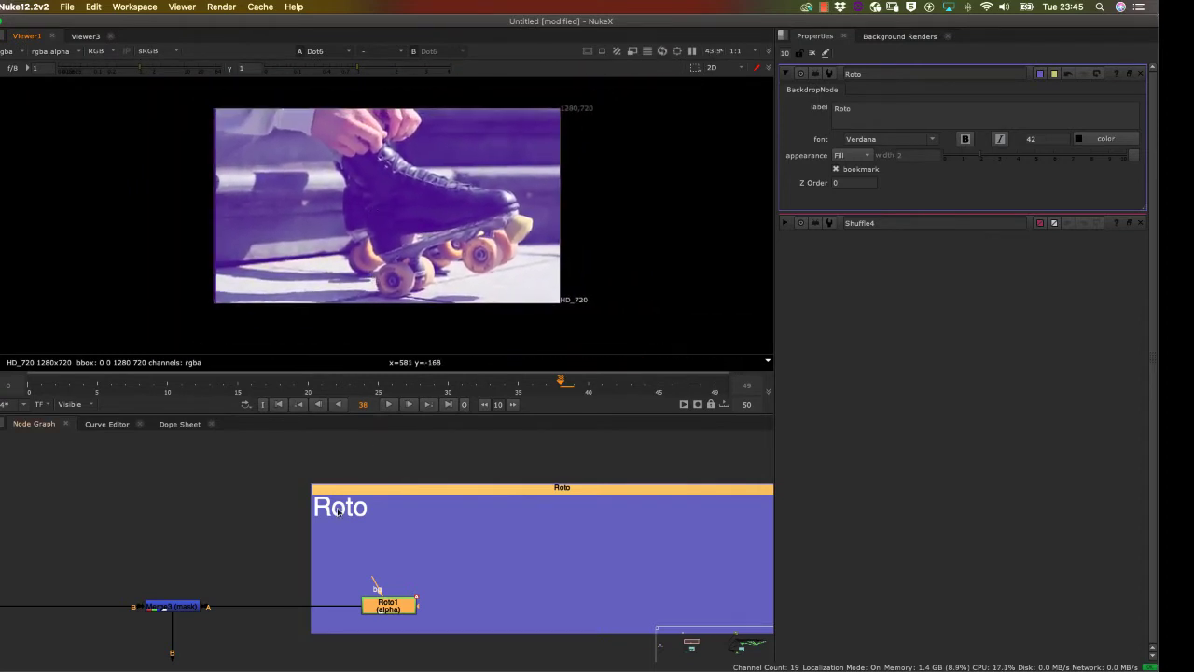
scroll(262, 558, down, 5)
drag(257, 550, 321, 507)
scroll(262, 565, up, 4)
scroll(259, 562, down, 4)
scroll(306, 462, up, 1)
scroll(305, 466, down, 3)
scroll(308, 475, up, 6)
scroll(342, 501, up, 3)
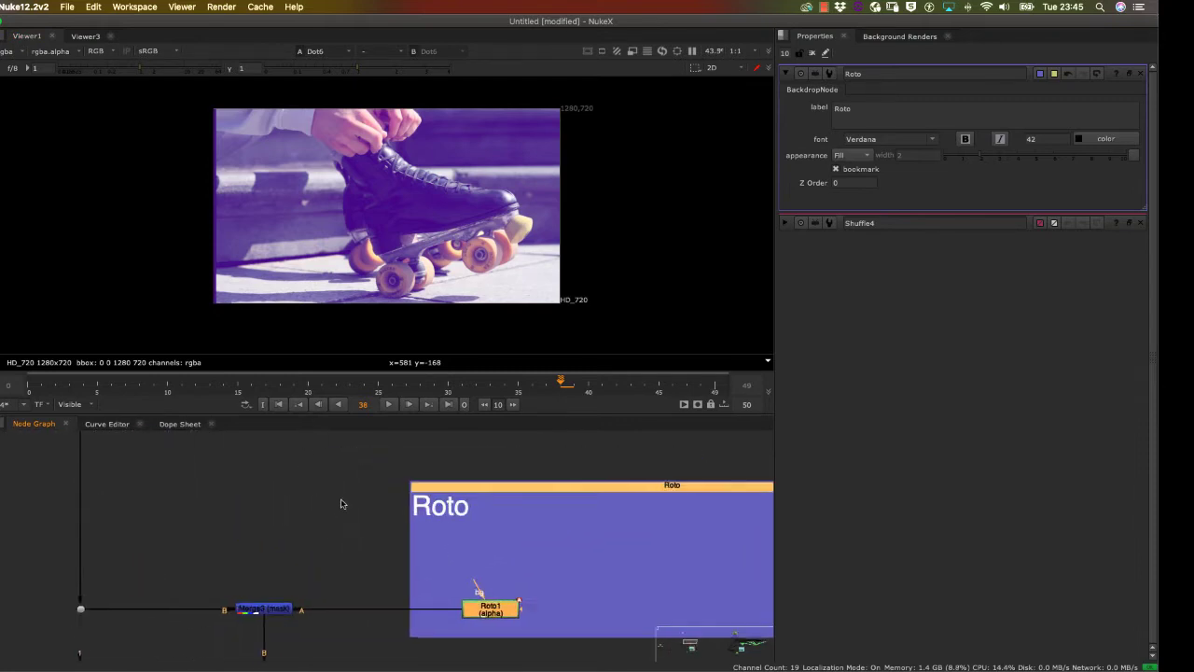
Step: Detach Merge3's A input from Roto1, then reconnect that input to Roto1
click(262, 556)
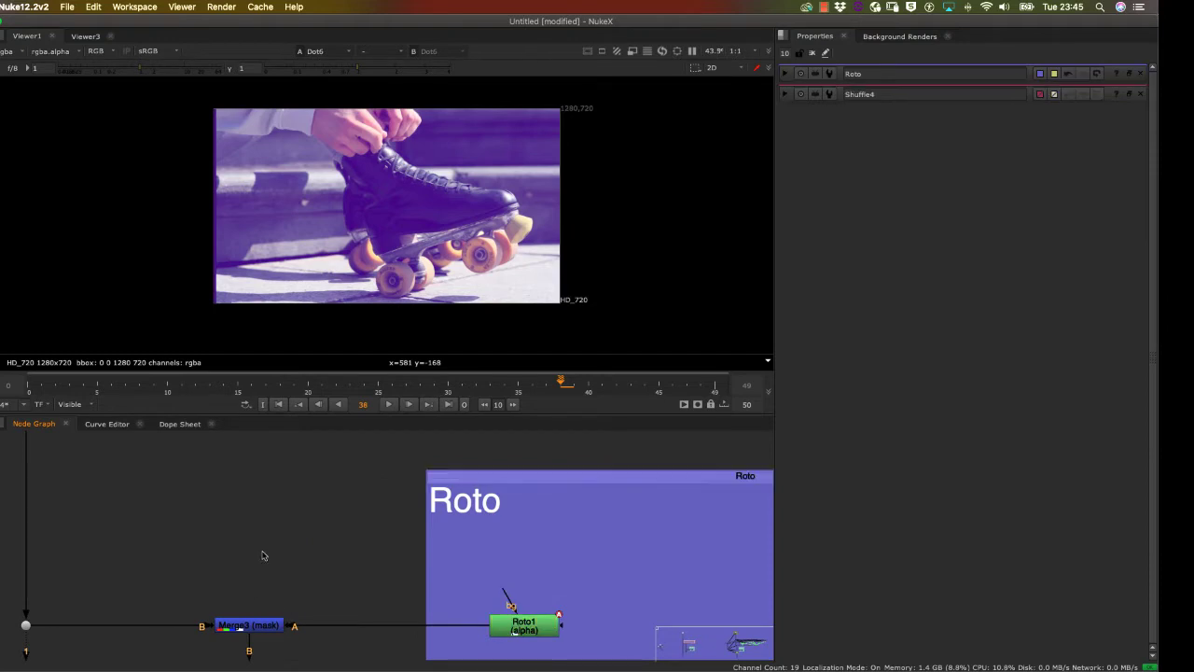
click(260, 626)
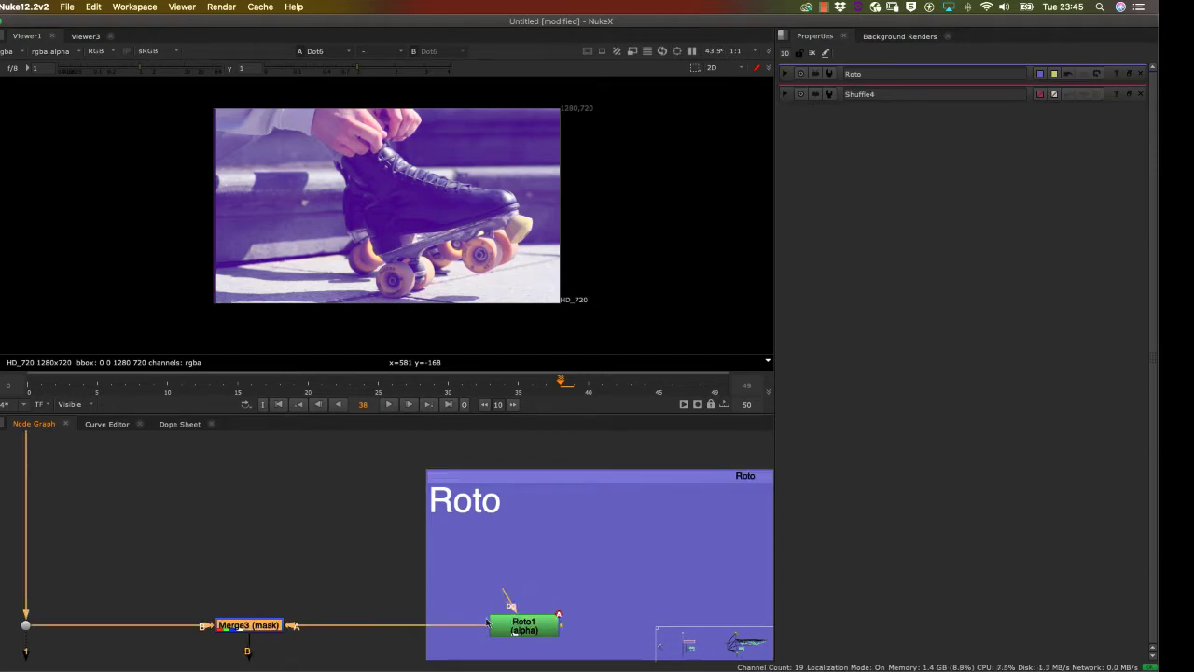
mouse_move(487, 622)
mouse_down()
mouse_move(451, 625)
mouse_move(482, 603)
mouse_move(496, 623)
mouse_up()
click(269, 627)
drag(299, 630, 317, 612)
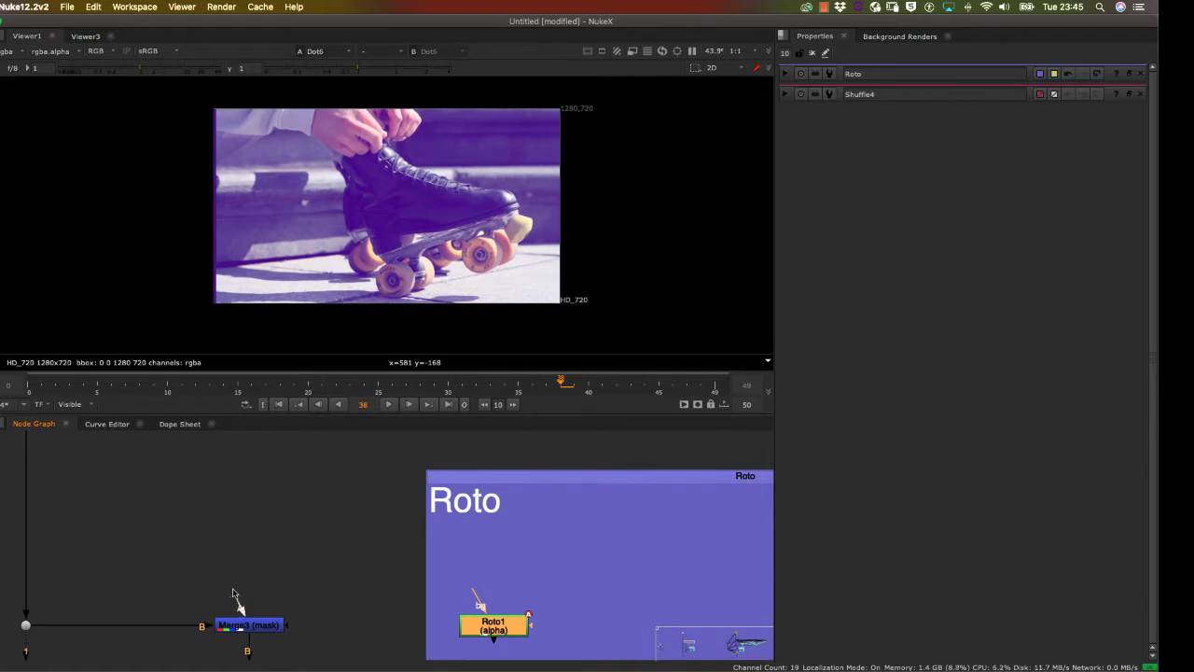
drag(233, 594, 480, 620)
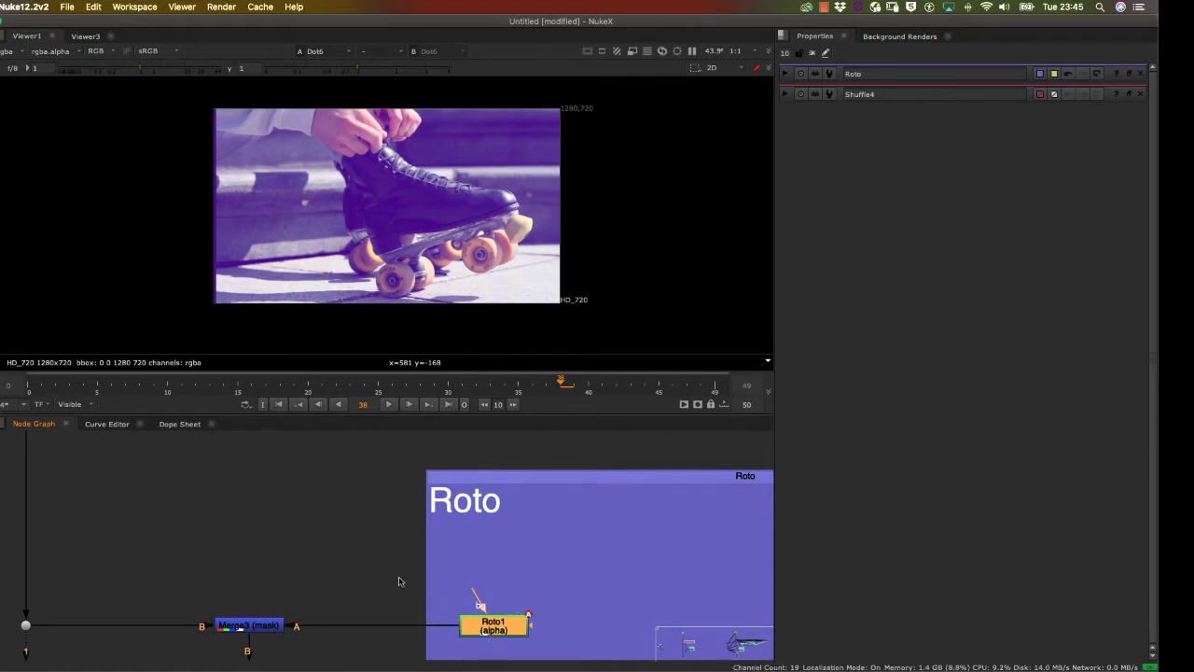
Step: Reposition Roto1 slightly in its backdrop, open its properties and delete the existing Bezier1 shape
drag(493, 631, 495, 621)
click(473, 570)
drag(502, 570, 504, 608)
double_click(500, 615)
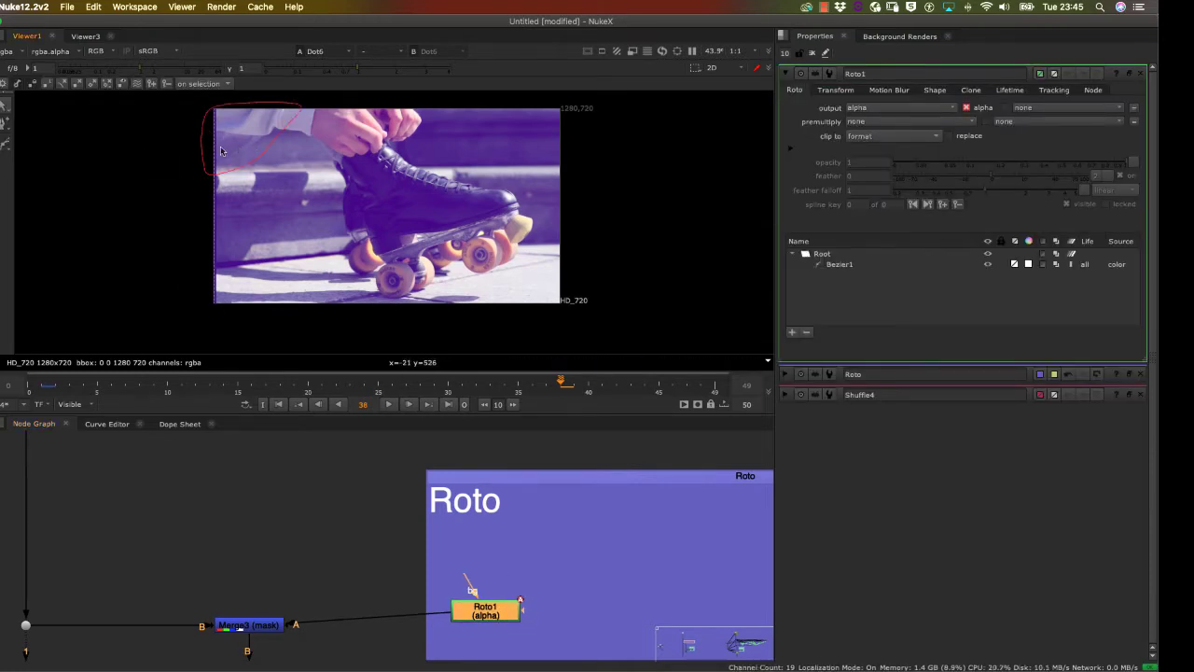
click(247, 174)
key(Delete)
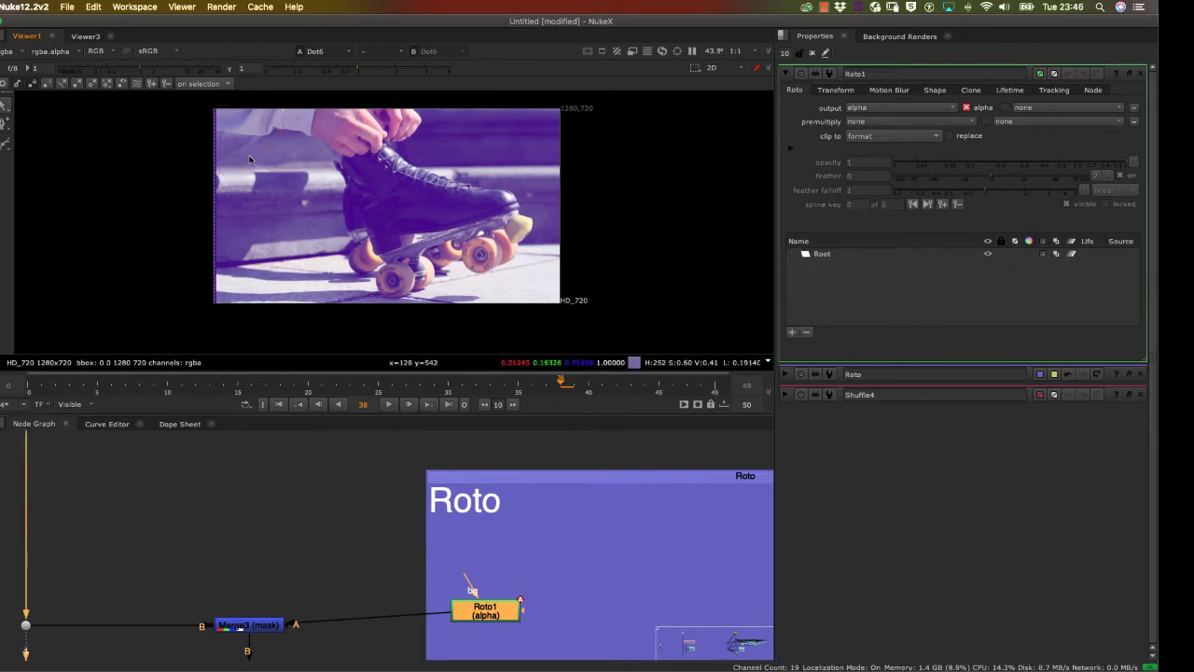
Step: Draw a closed Bezier shape in Roto1 along the sleeve's lower edge and cuff, extending past the frame's upper-left corner
click(8, 151)
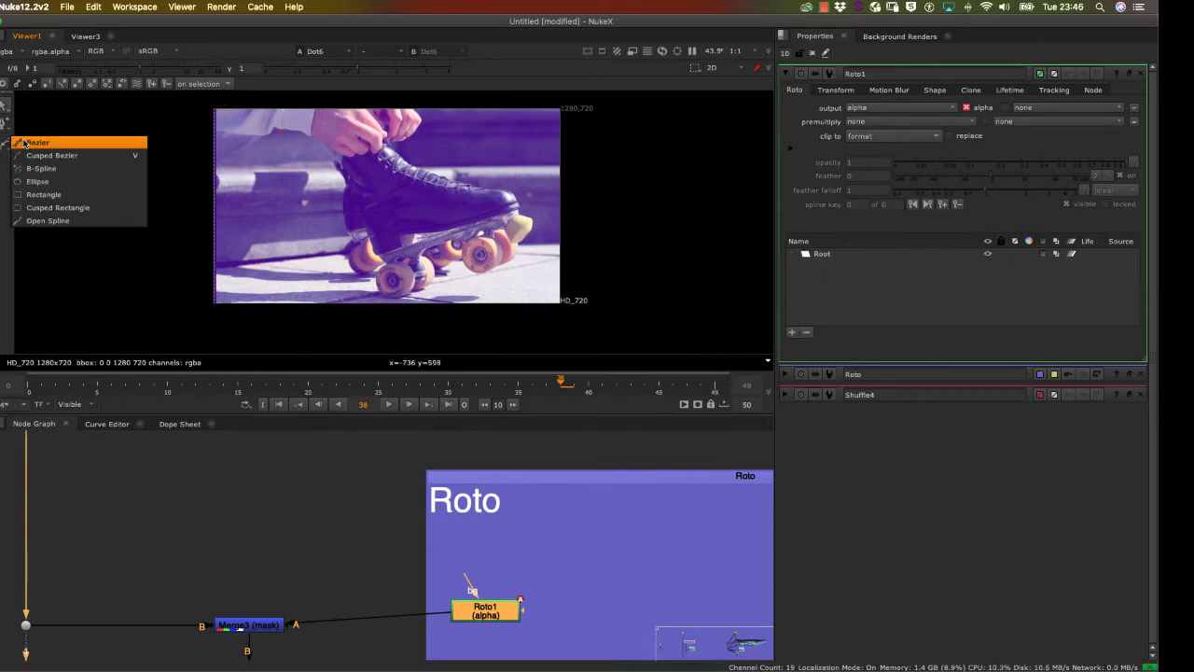
click(31, 145)
drag(259, 172, 234, 226)
scroll(289, 237, up, 2)
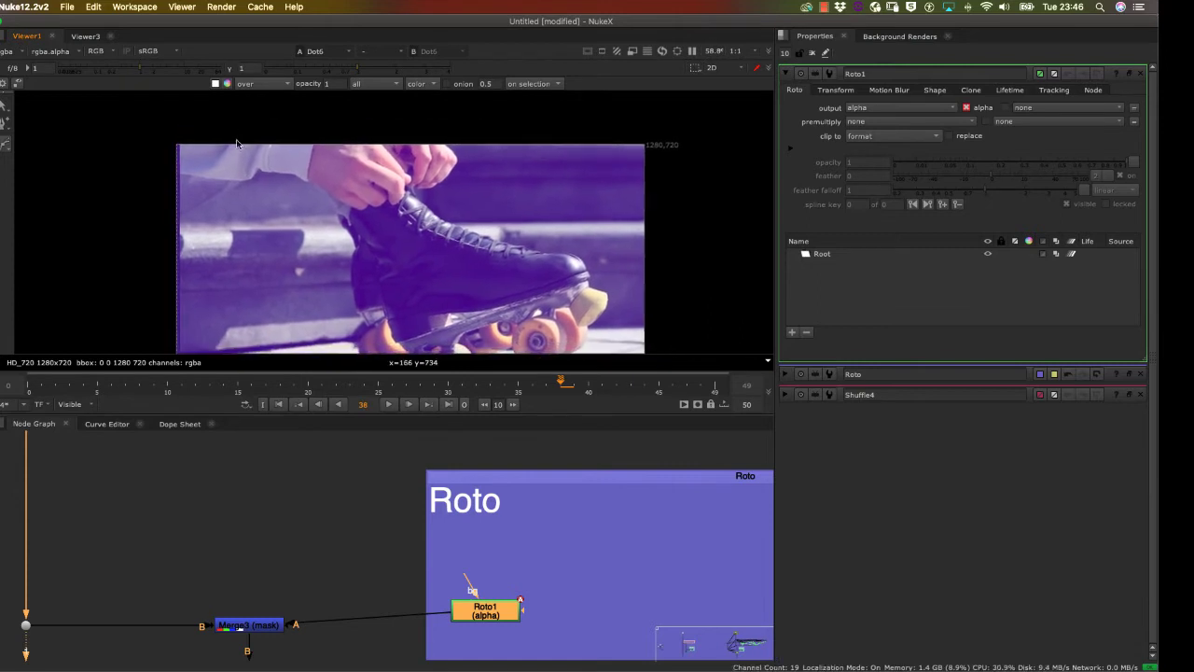
click(181, 224)
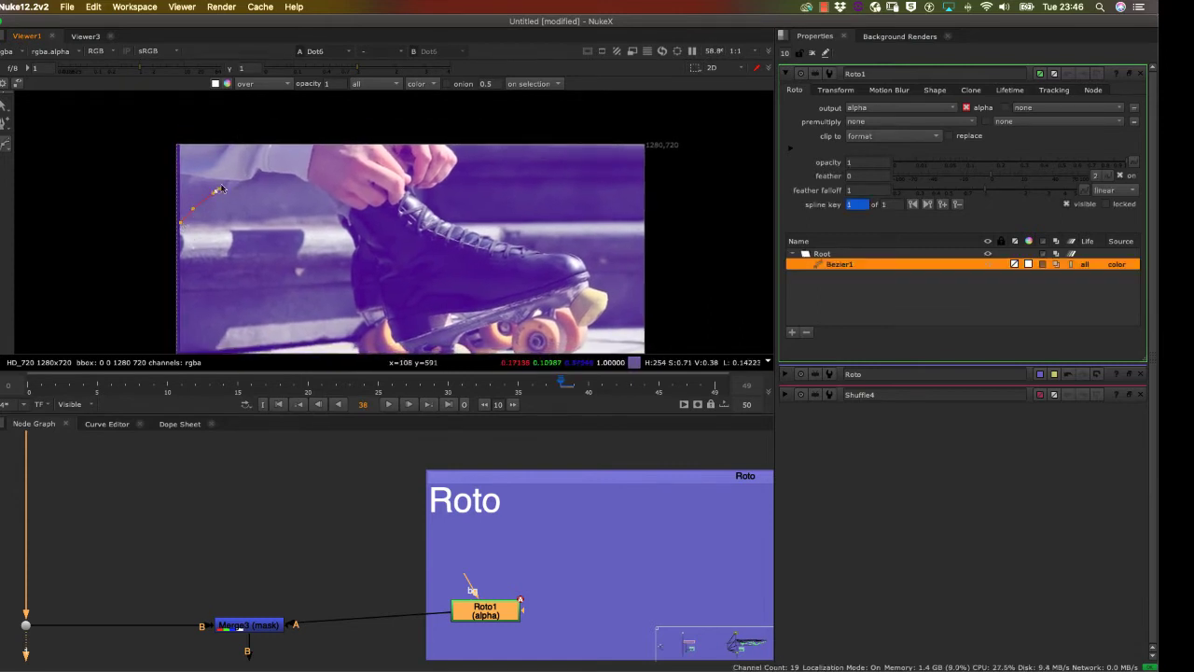
click(308, 175)
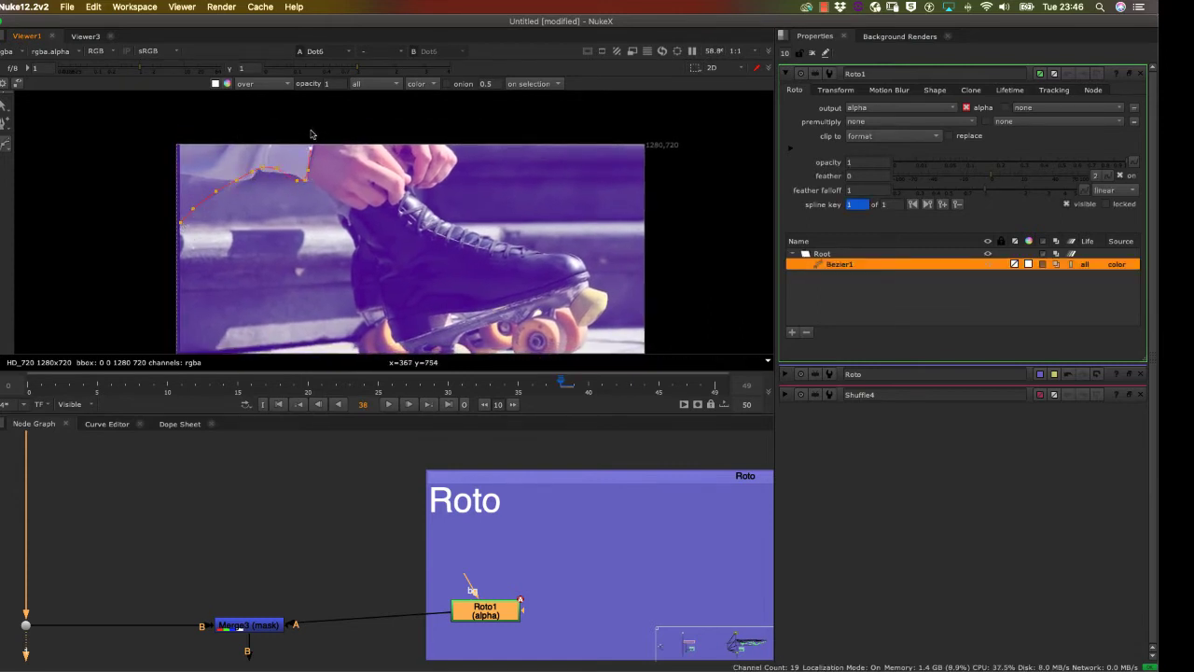
click(149, 207)
click(166, 240)
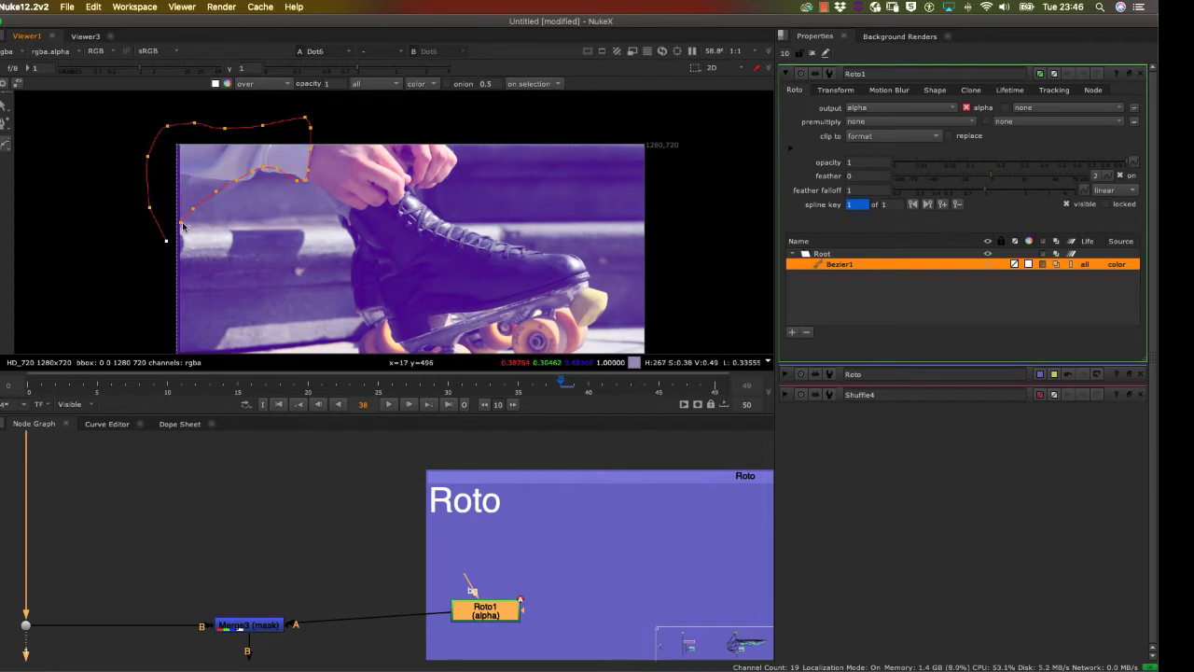
click(181, 223)
drag(219, 216, 225, 227)
scroll(223, 233, down, 1)
click(269, 205)
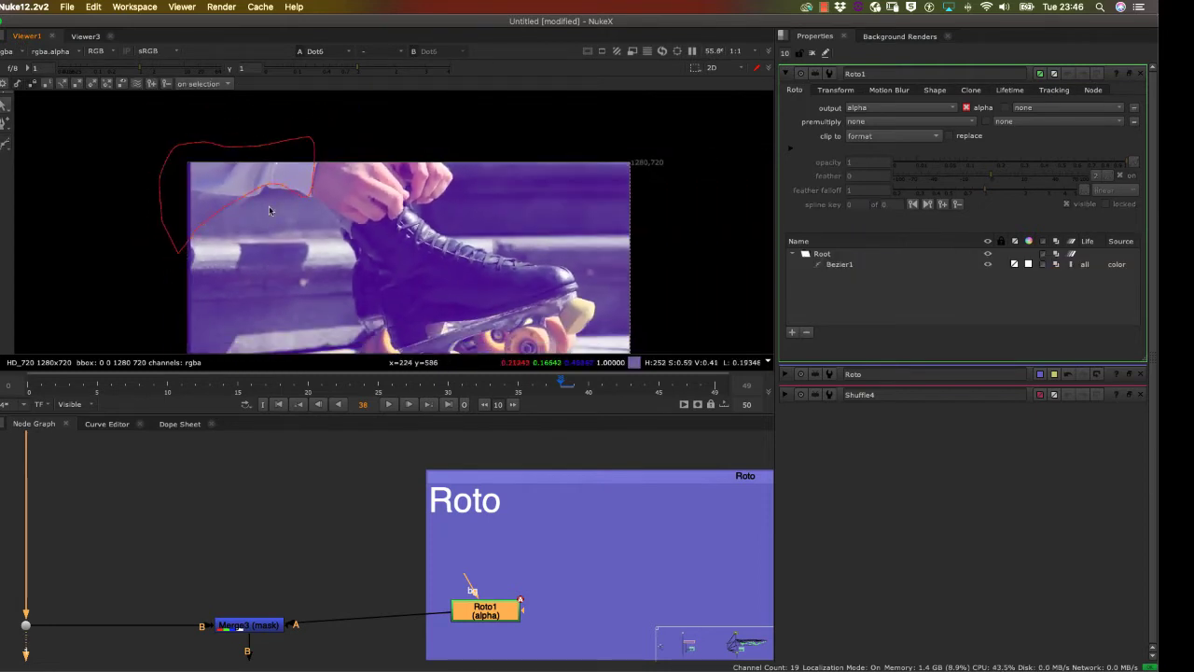
drag(297, 284, 304, 197)
scroll(304, 241, down, 2)
drag(302, 242, 285, 260)
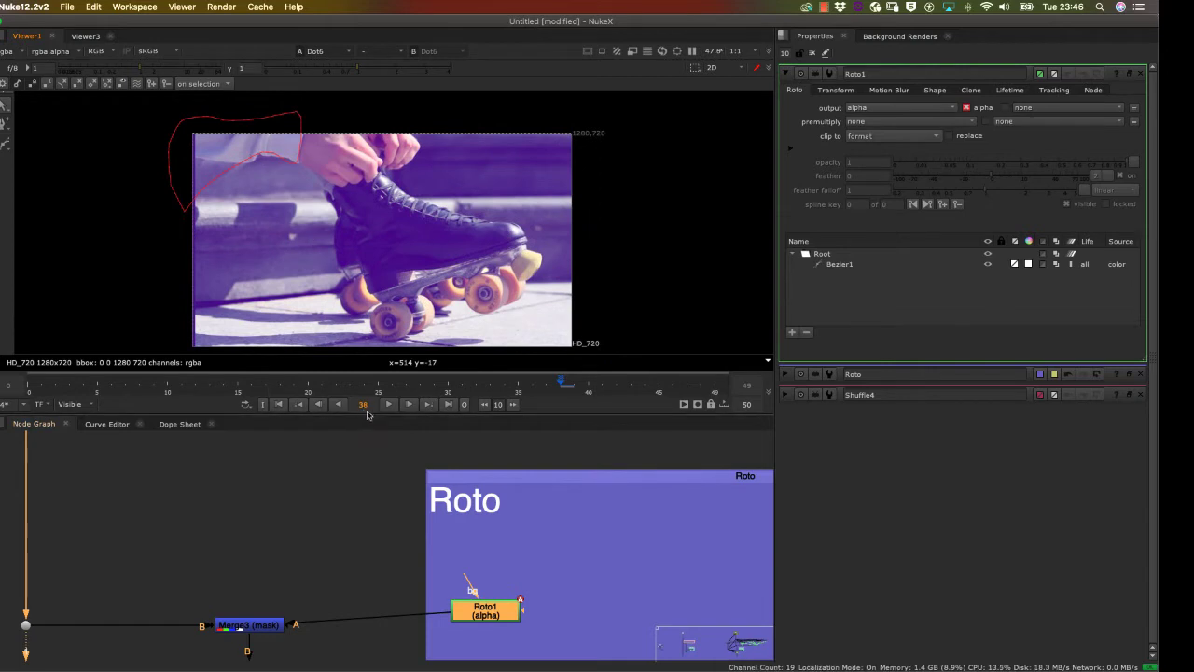
Step: Enlarge the node graph and show Merge3's output in Viewer1 to inspect the masked sleeve
drag(368, 415, 369, 363)
scroll(345, 462, down, 5)
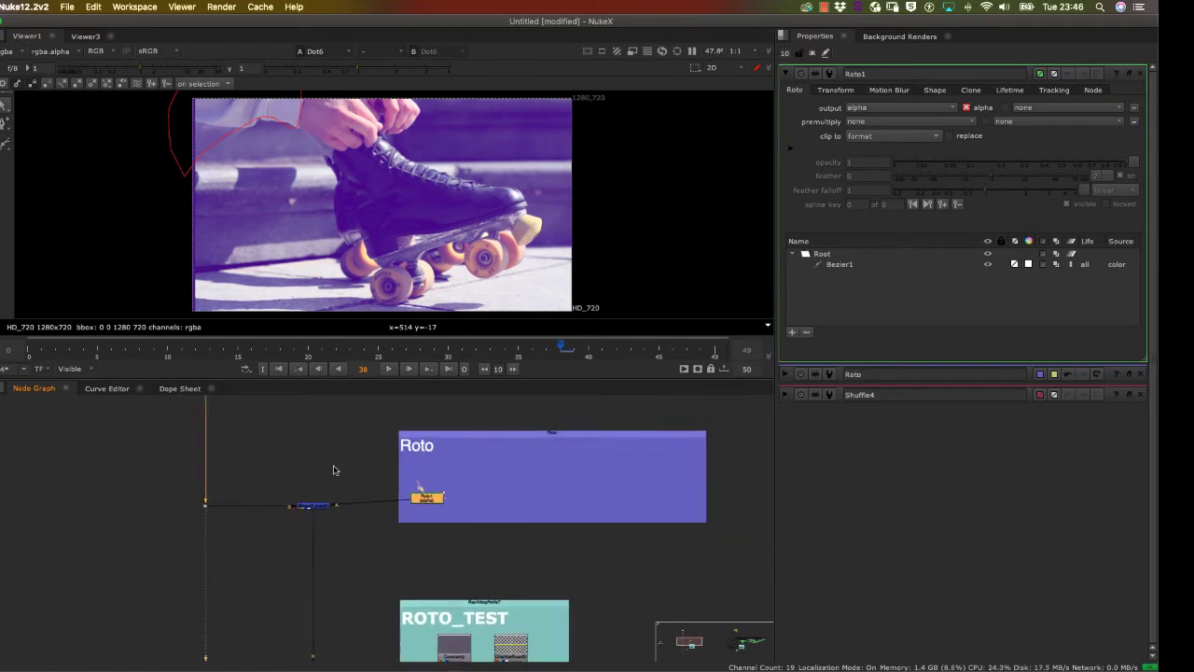
drag(316, 439, 325, 480)
click(311, 472)
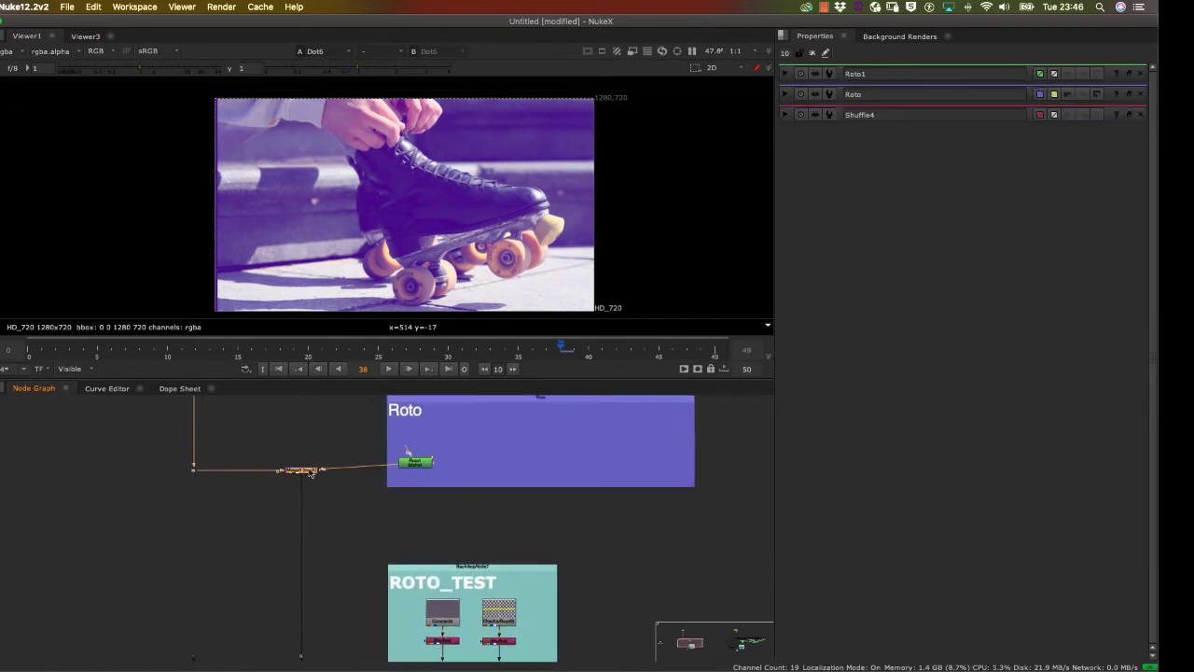
key(m)
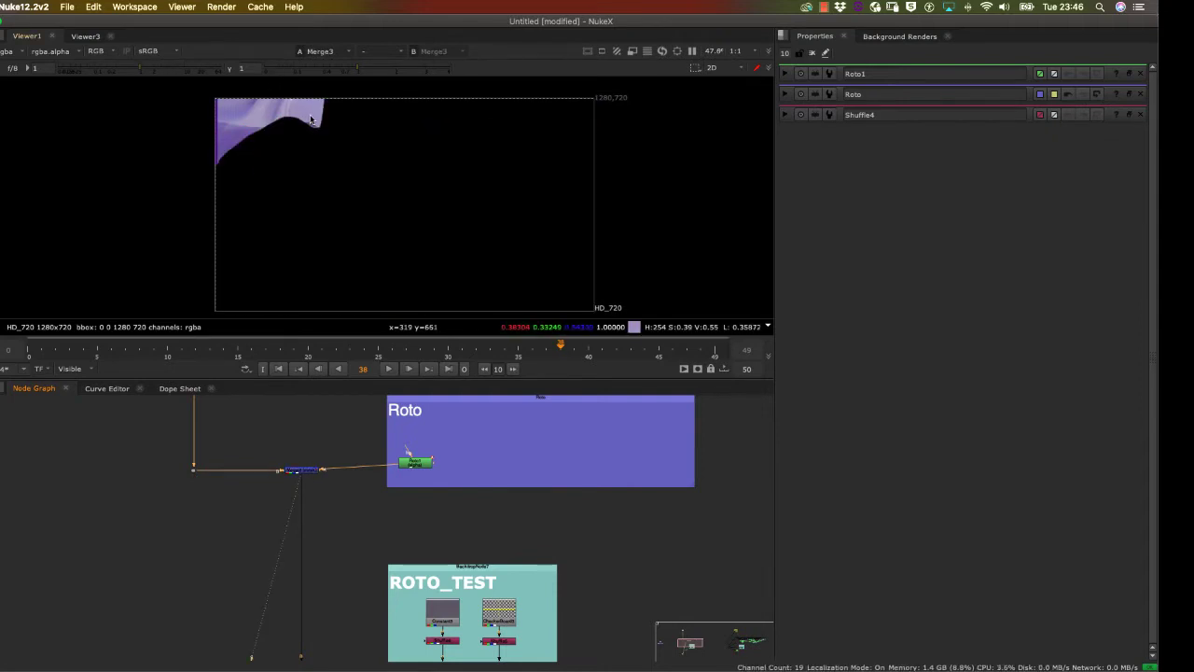
scroll(286, 221, up, 3)
scroll(290, 215, down, 3)
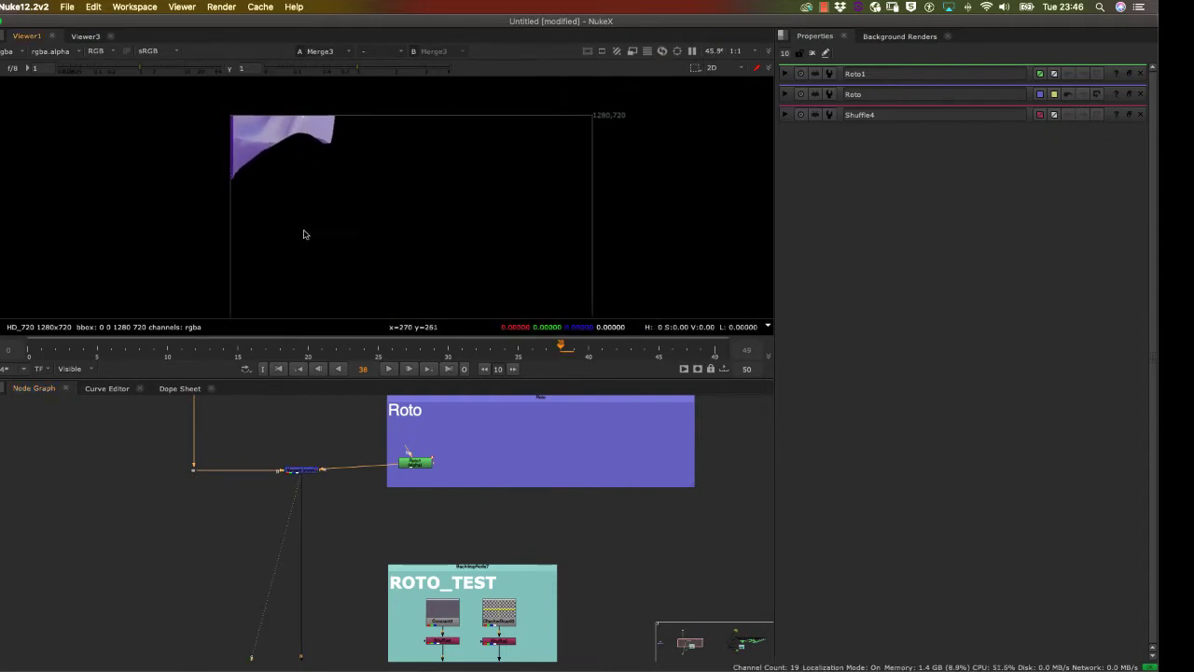
scroll(312, 408, down, 5)
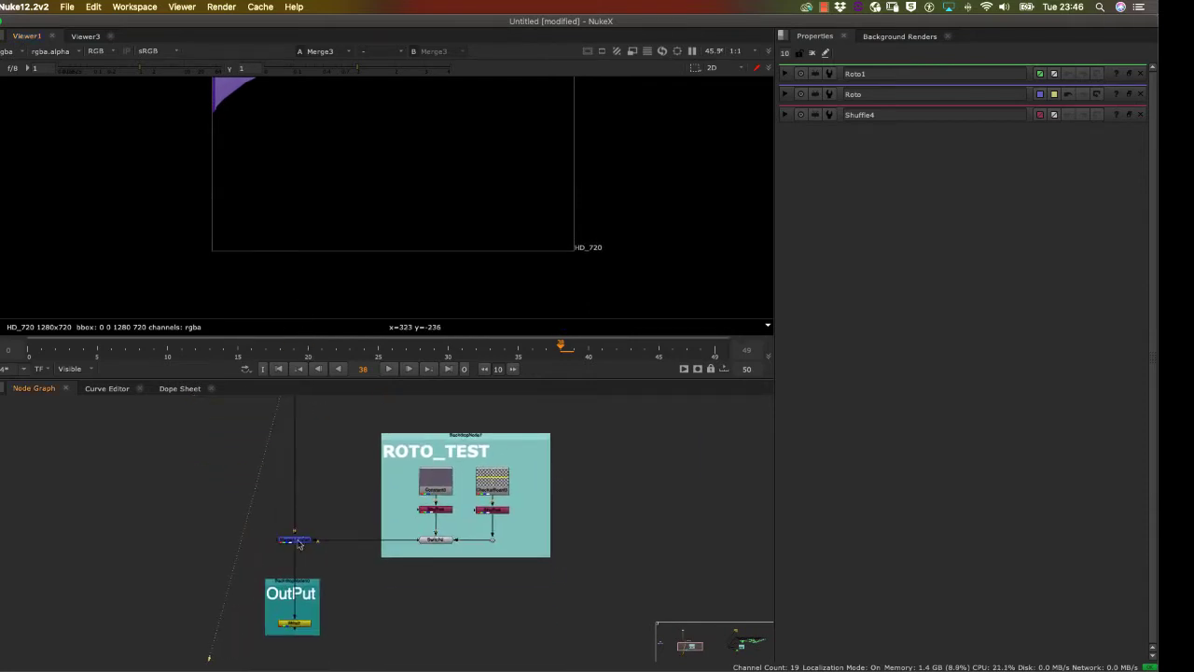
Step: Show Merge4's output in Viewer1 and inspect the masked sleeve over the ROTO_TEST constant background
scroll(276, 473, up, 4)
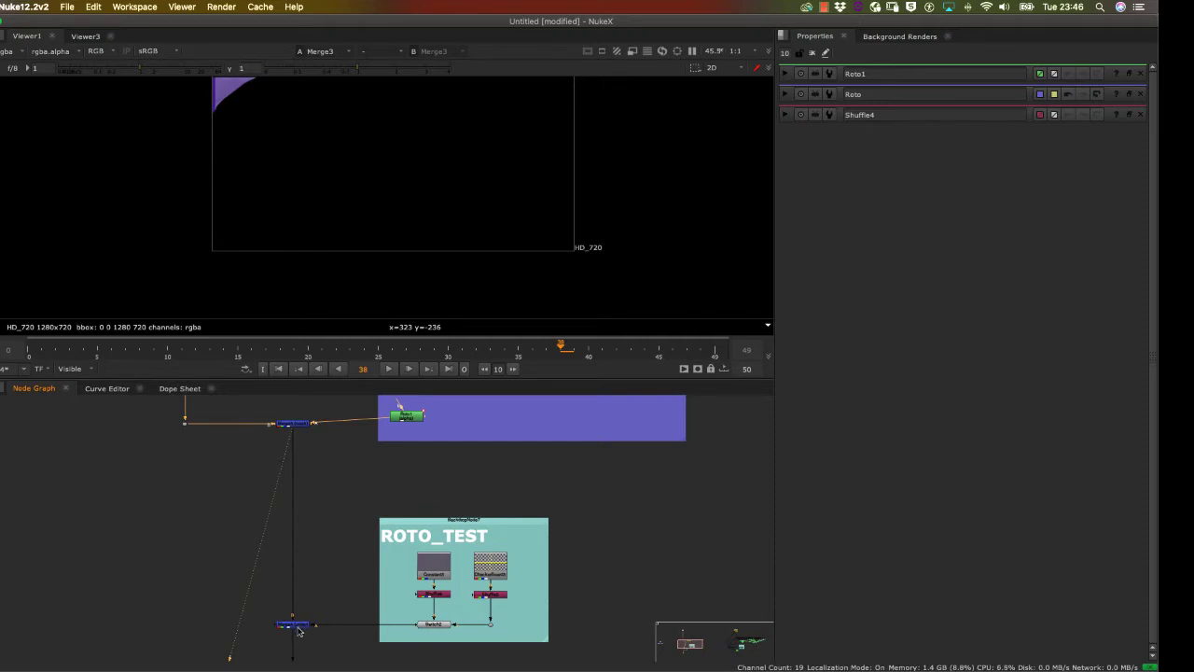
scroll(309, 539, down, 4)
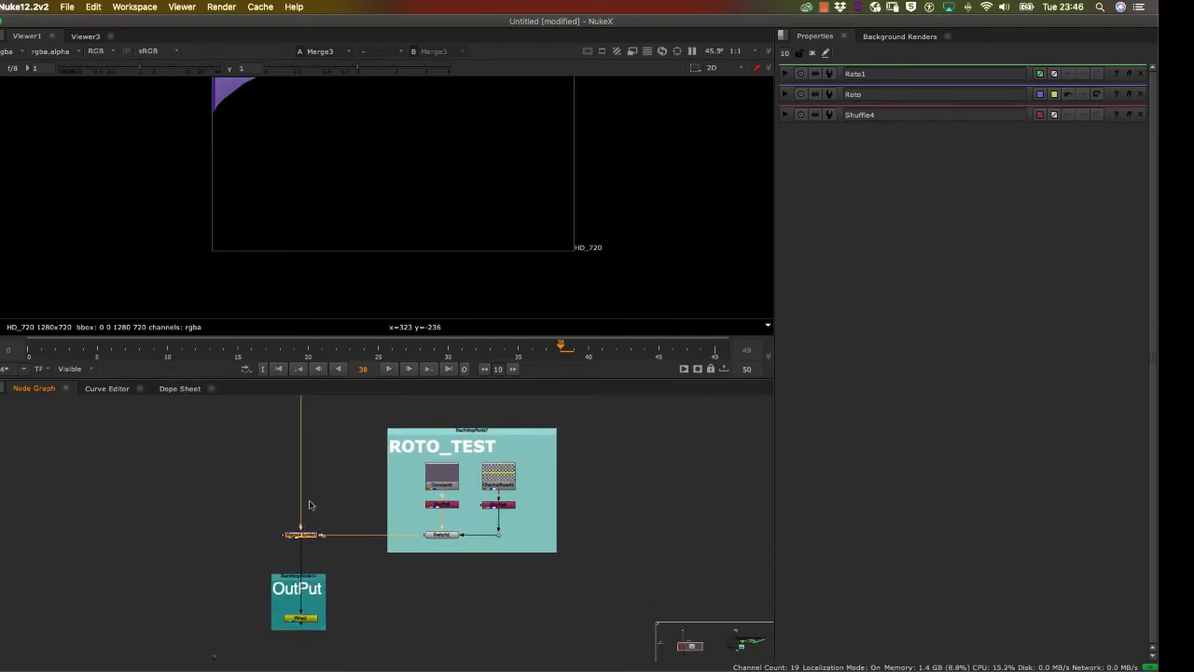
click(303, 536)
key(1)
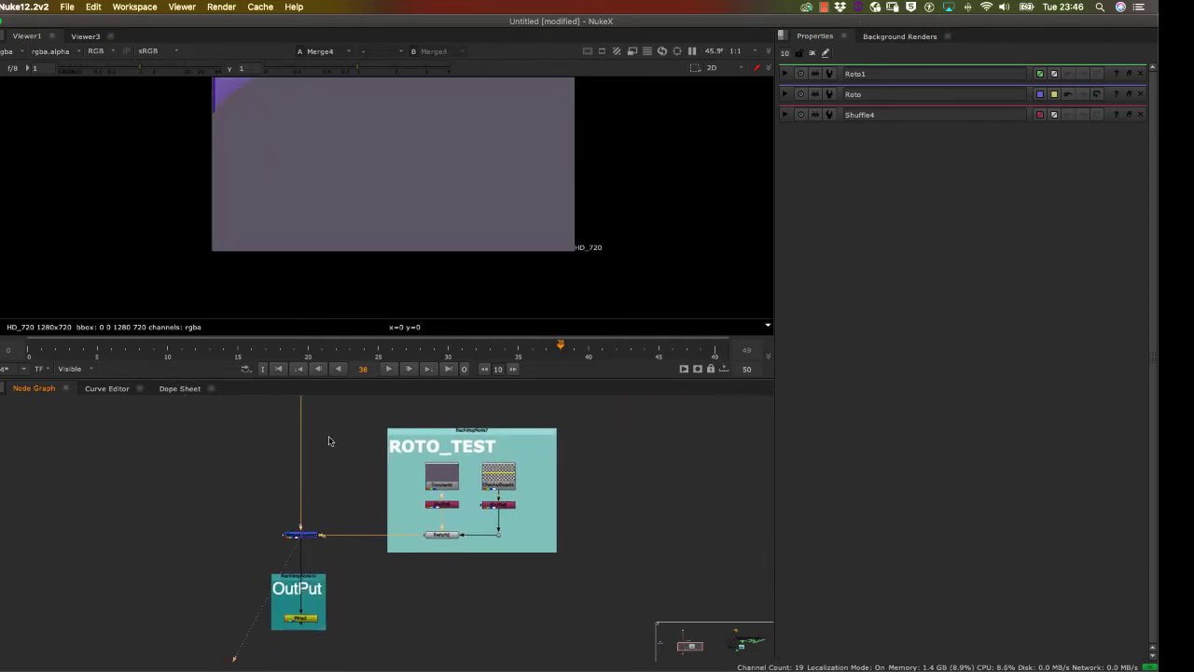
drag(329, 437, 324, 572)
drag(262, 102, 271, 158)
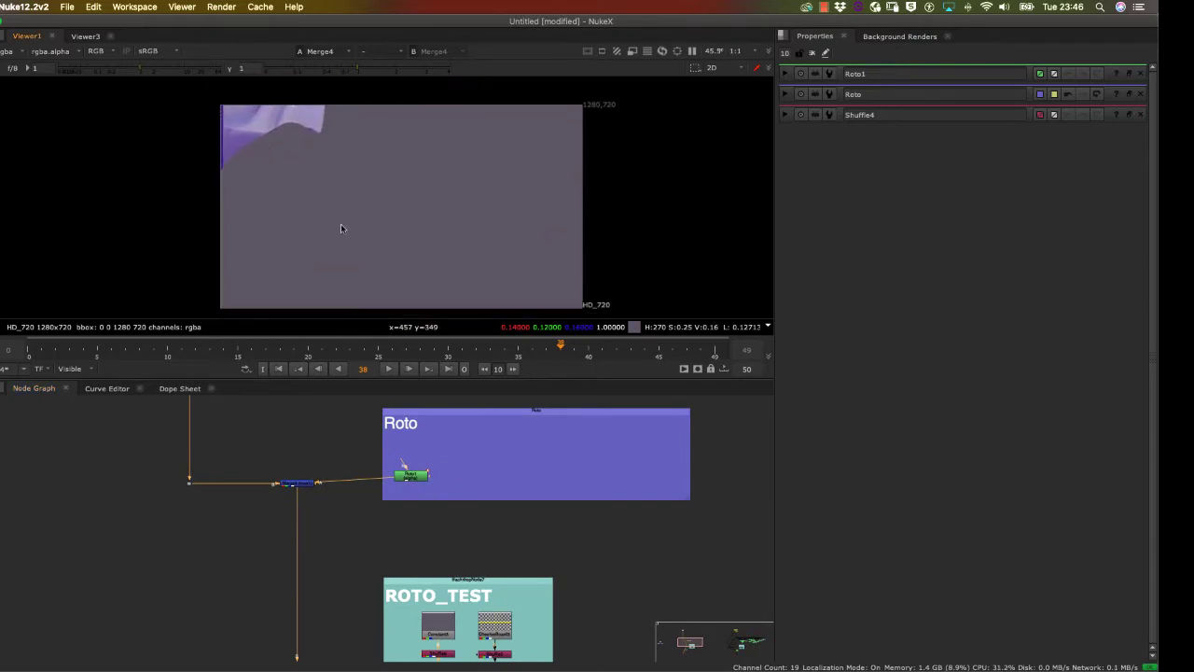
Step: Open Switch2's properties, set which to 1 to check the sleeve over the checkerboard, and return it to 0
scroll(442, 532, down, 3)
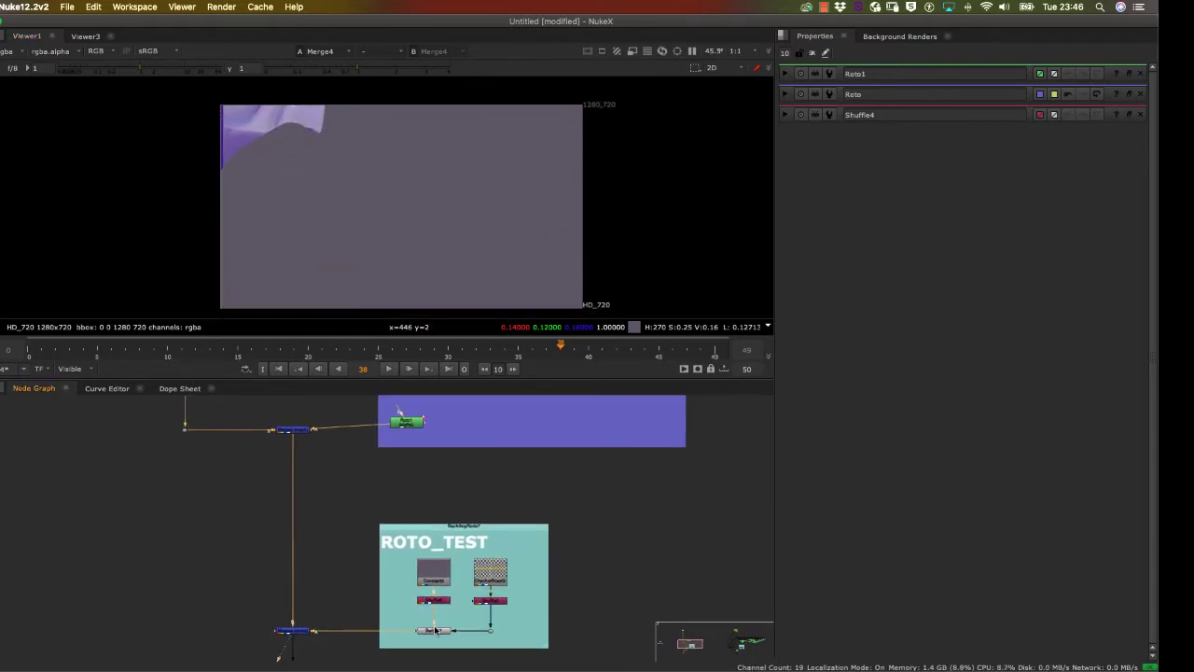
click(435, 584)
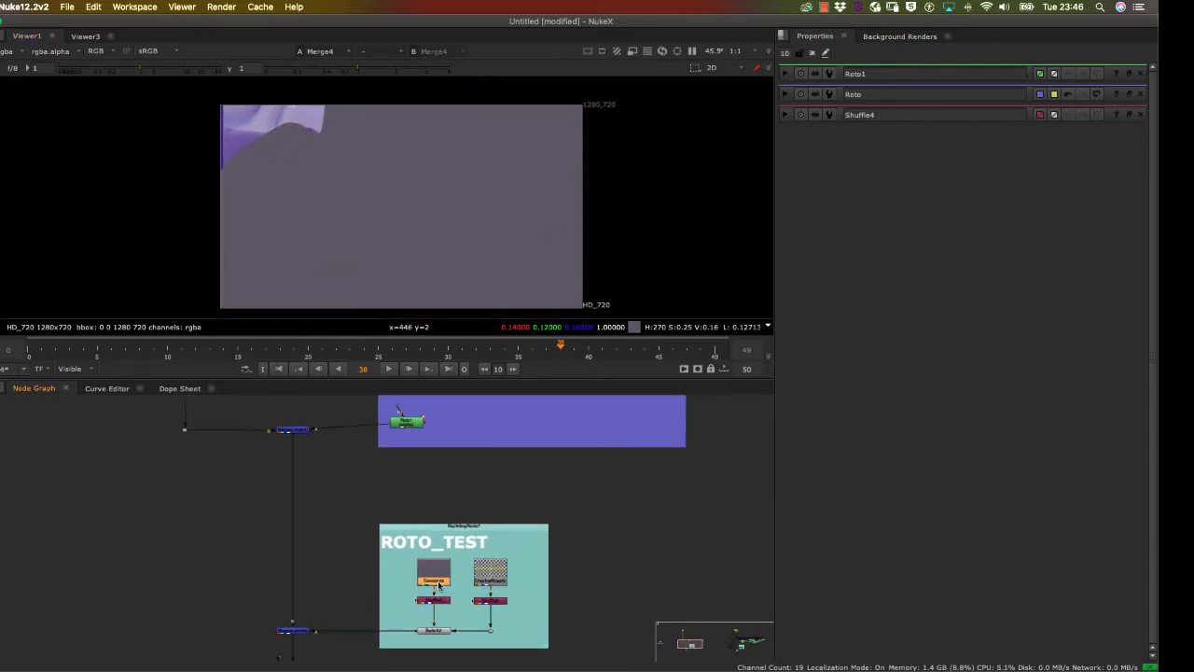
double_click(435, 631)
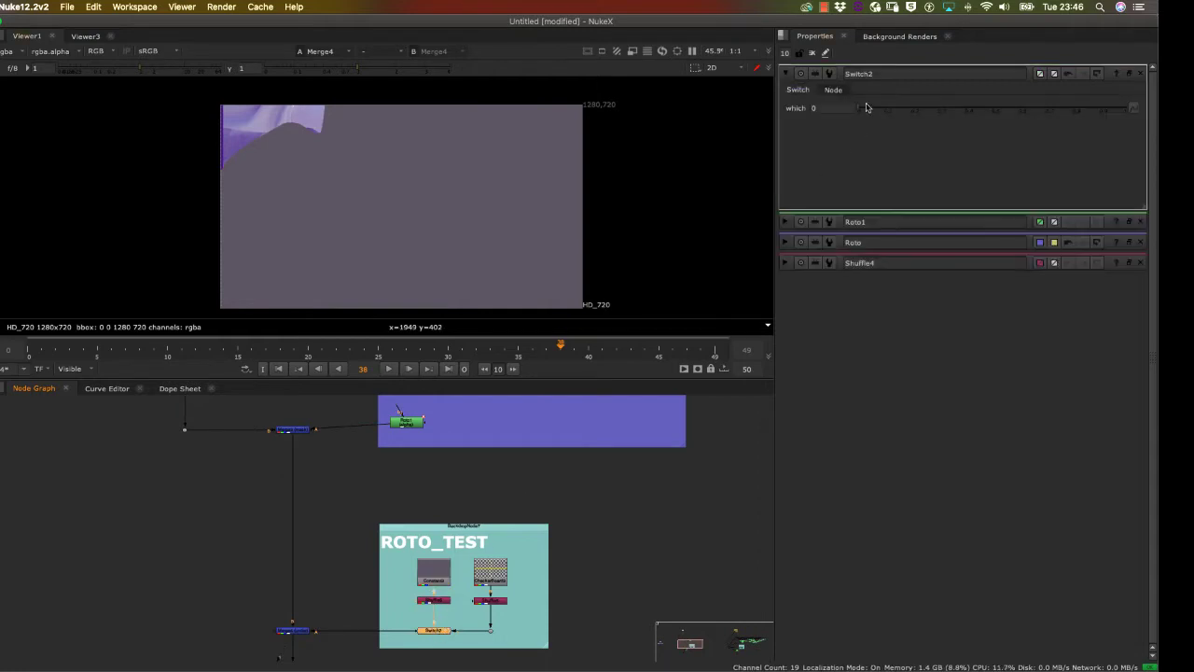
click(1125, 118)
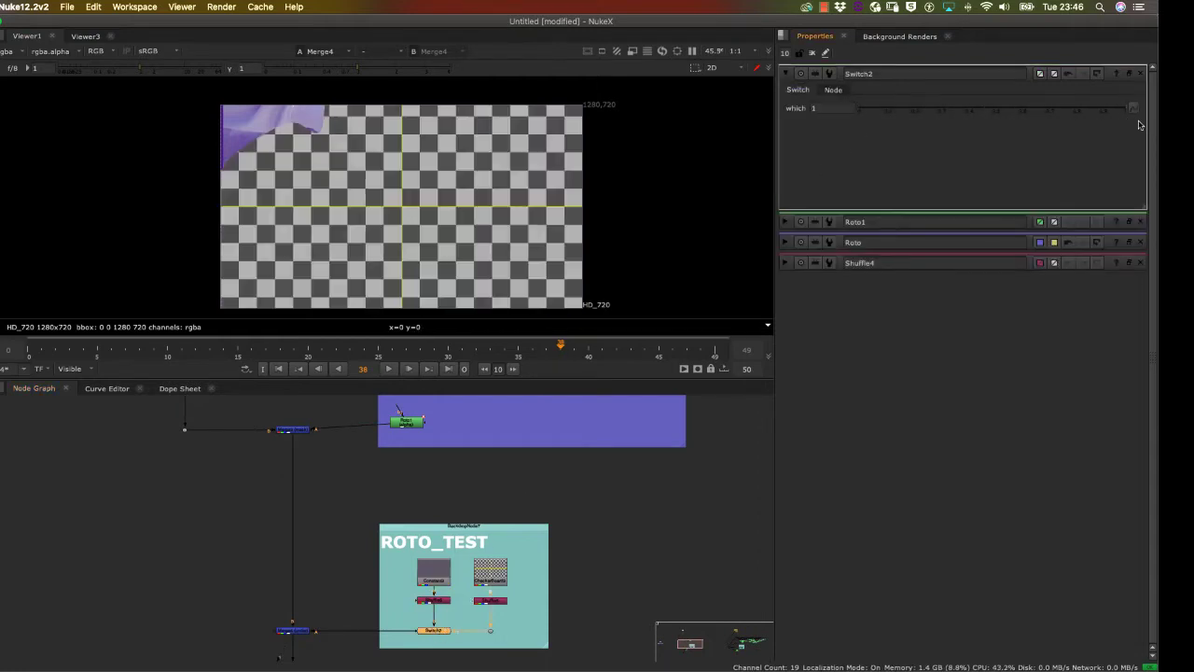
drag(1123, 115, 930, 135)
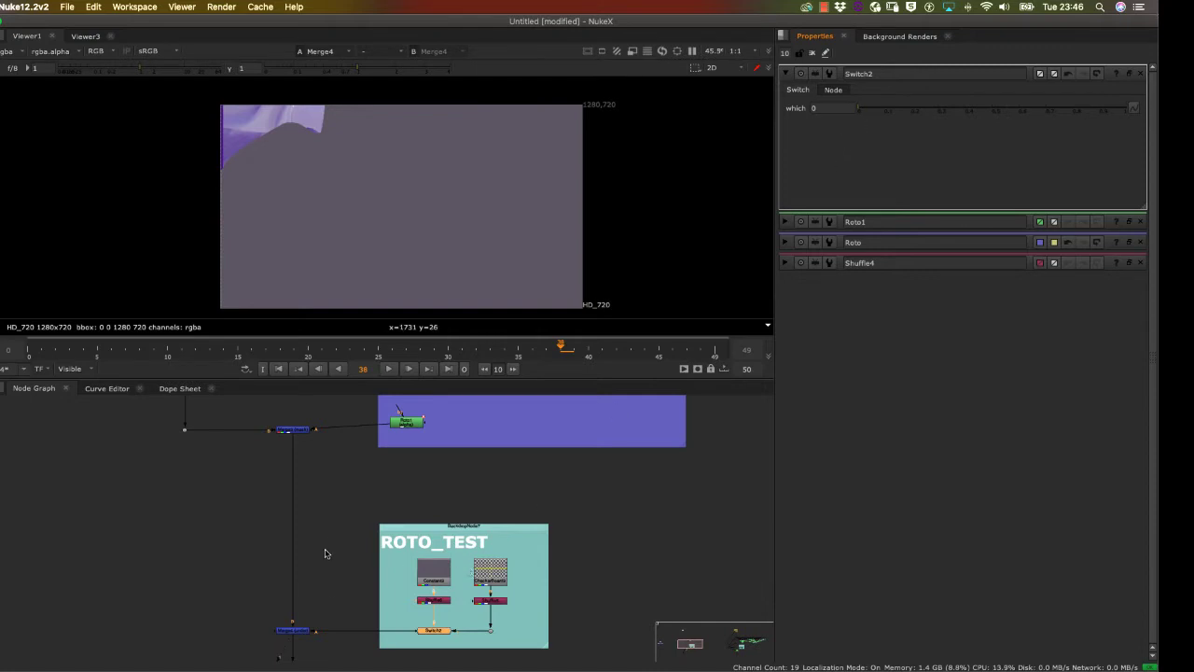
Step: Show the Dot6 plate in Viewer1 and open Roto1's properties to view its Bezier outline over the footage
drag(334, 504, 392, 498)
scroll(392, 498, down, 1)
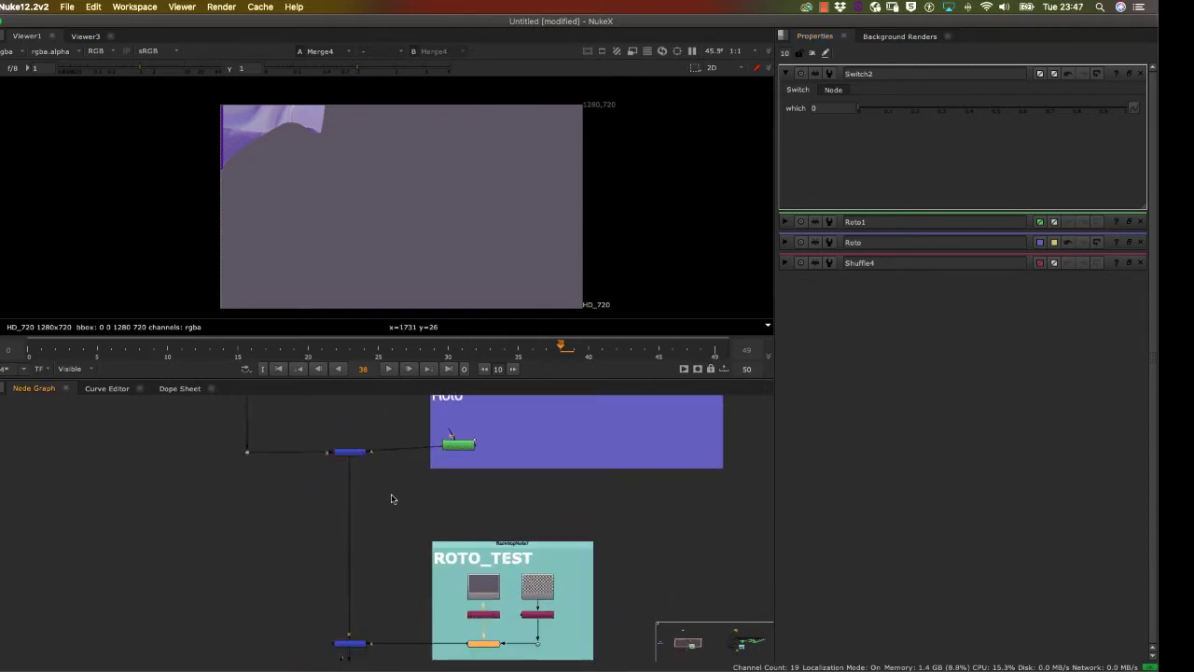
scroll(392, 498, down, 3)
double_click(323, 473)
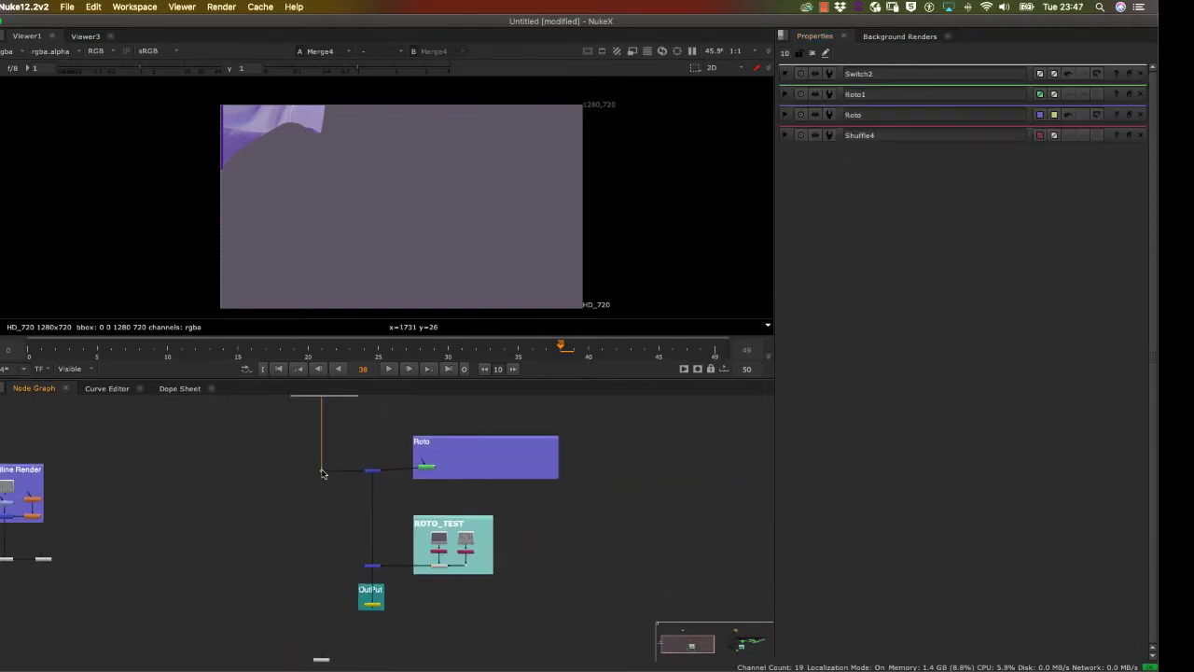
key(1)
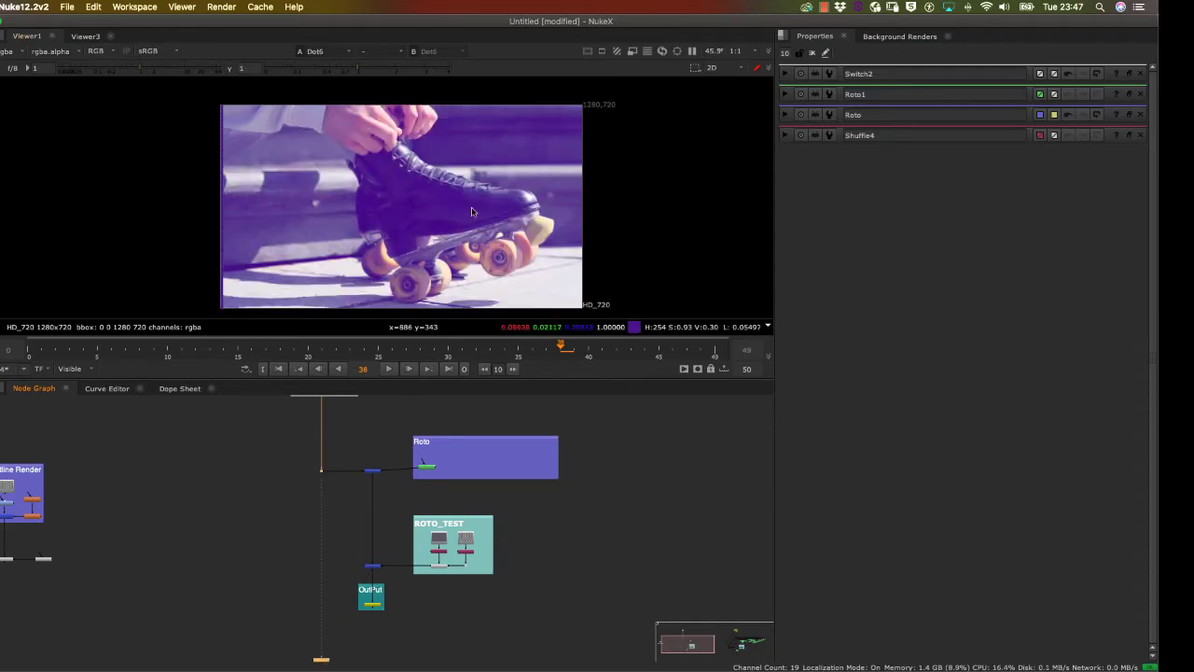
double_click(427, 469)
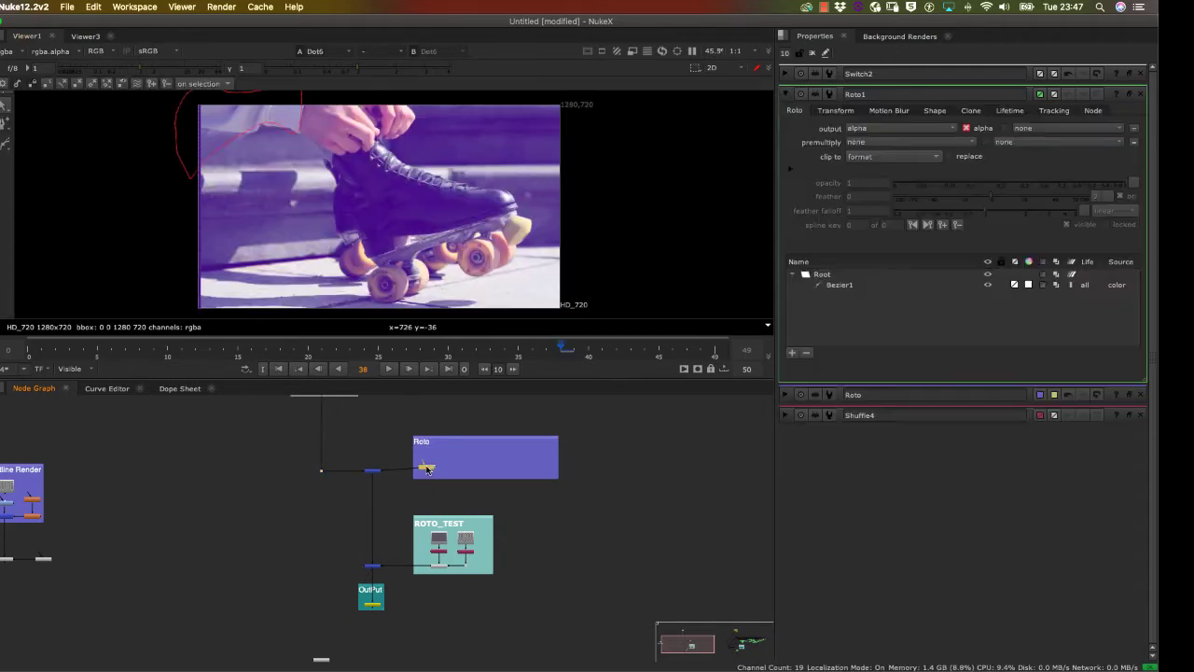
scroll(280, 238, up, 1)
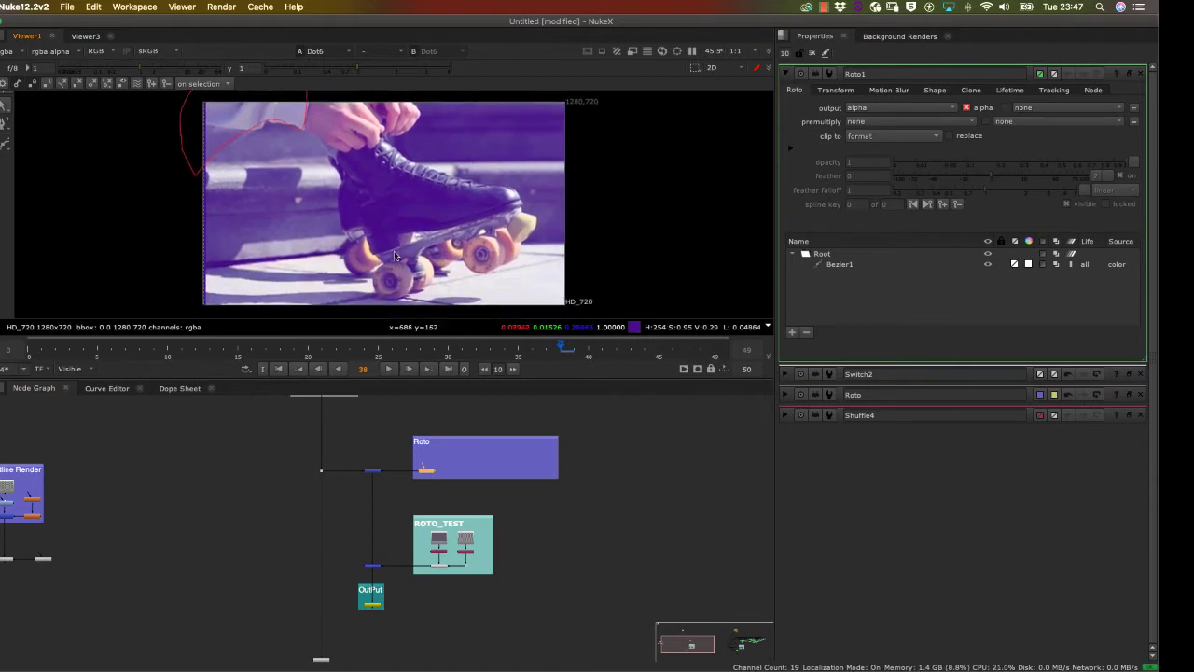
scroll(373, 252, up, 1)
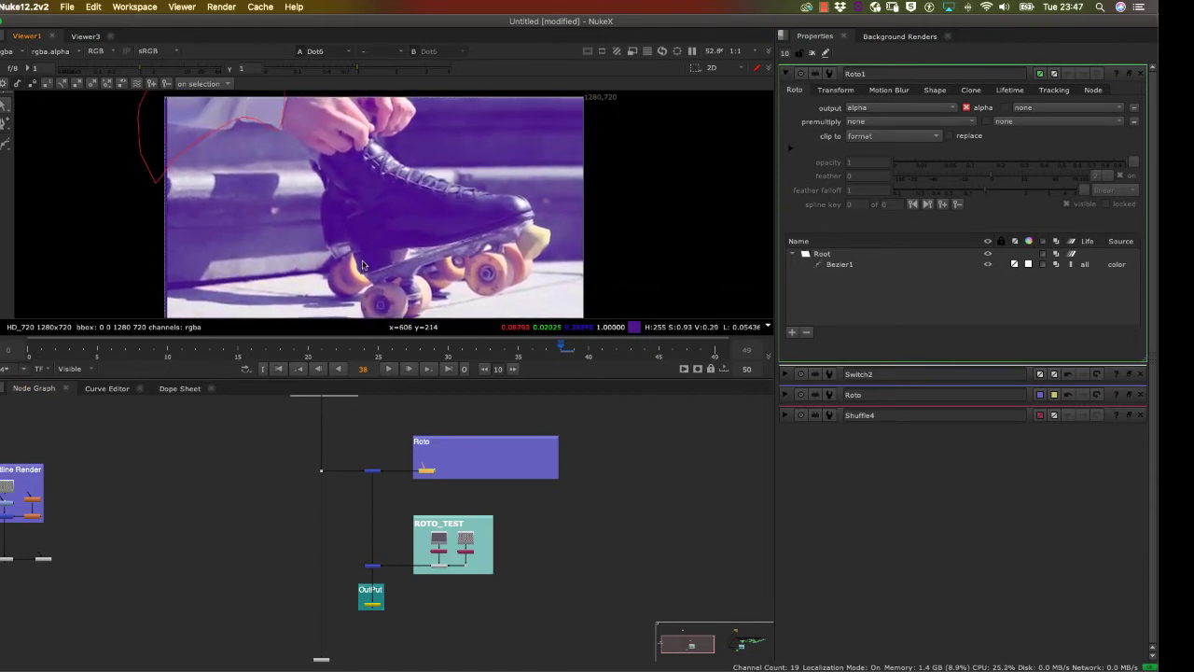
Step: Open Grade3 in the Black Plate backdrop and set its lift to red 0.26 and green -0.016
drag(371, 440, 376, 525)
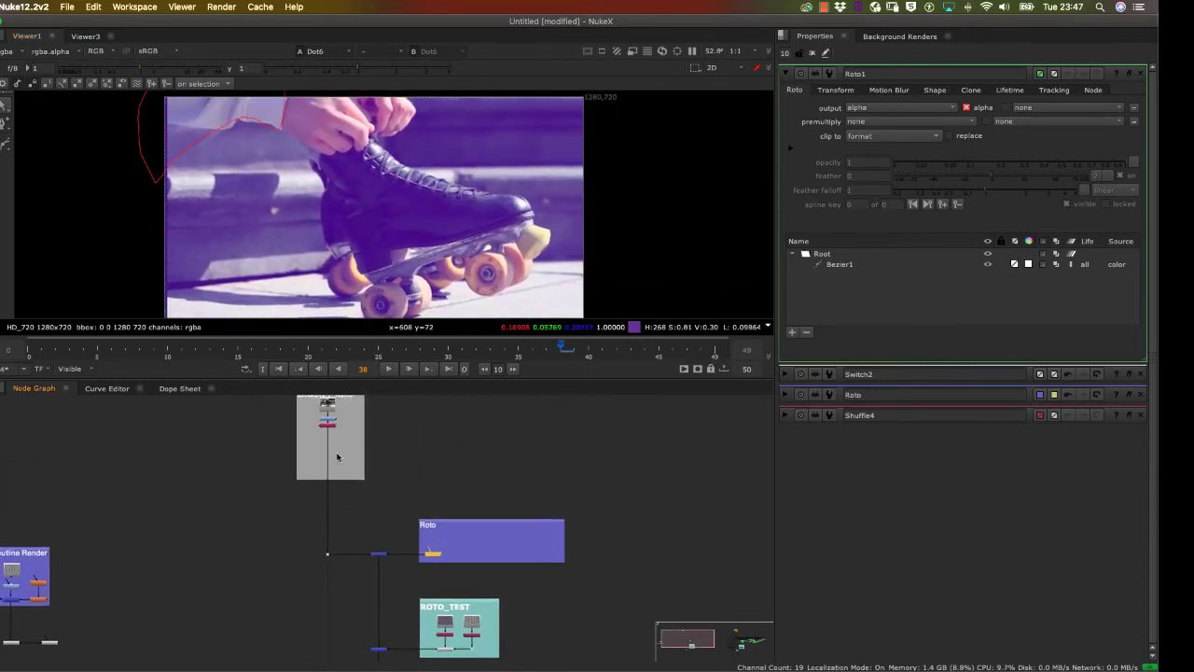
scroll(336, 412, up, 3)
double_click(334, 404)
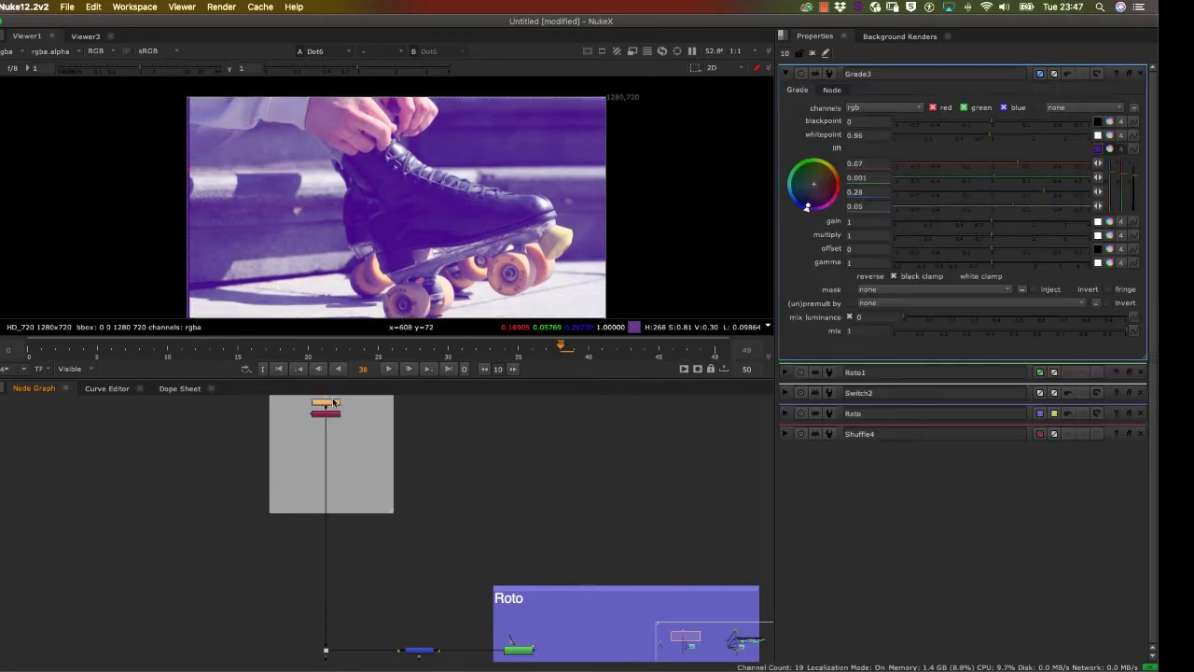
drag(1023, 166, 978, 183)
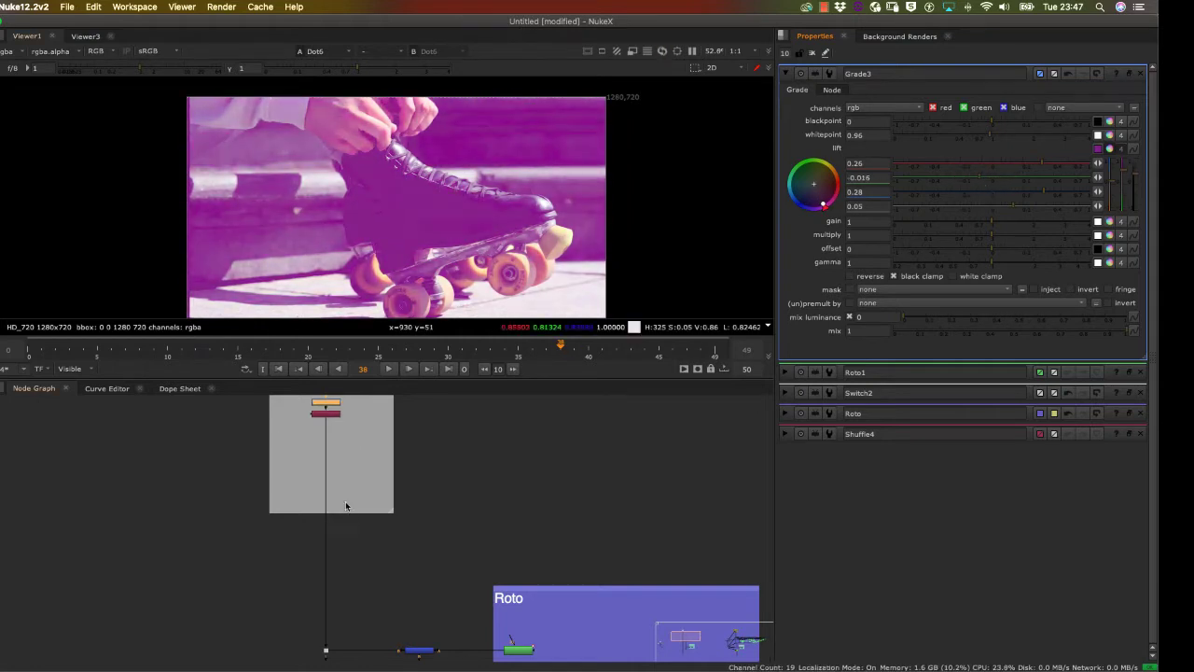
Step: Disable the Grade3 node in the Black Plate backdrop to view the plate ungraded
click(485, 476)
scroll(418, 507, up, 2)
scroll(419, 503, down, 4)
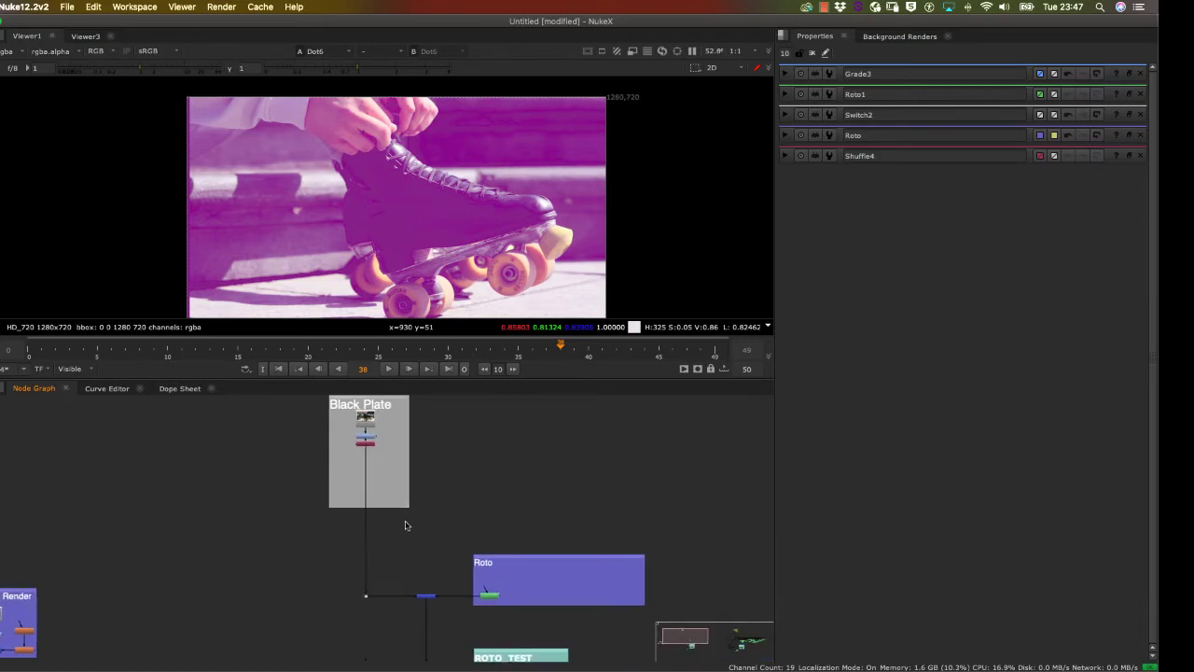
drag(408, 525, 363, 495)
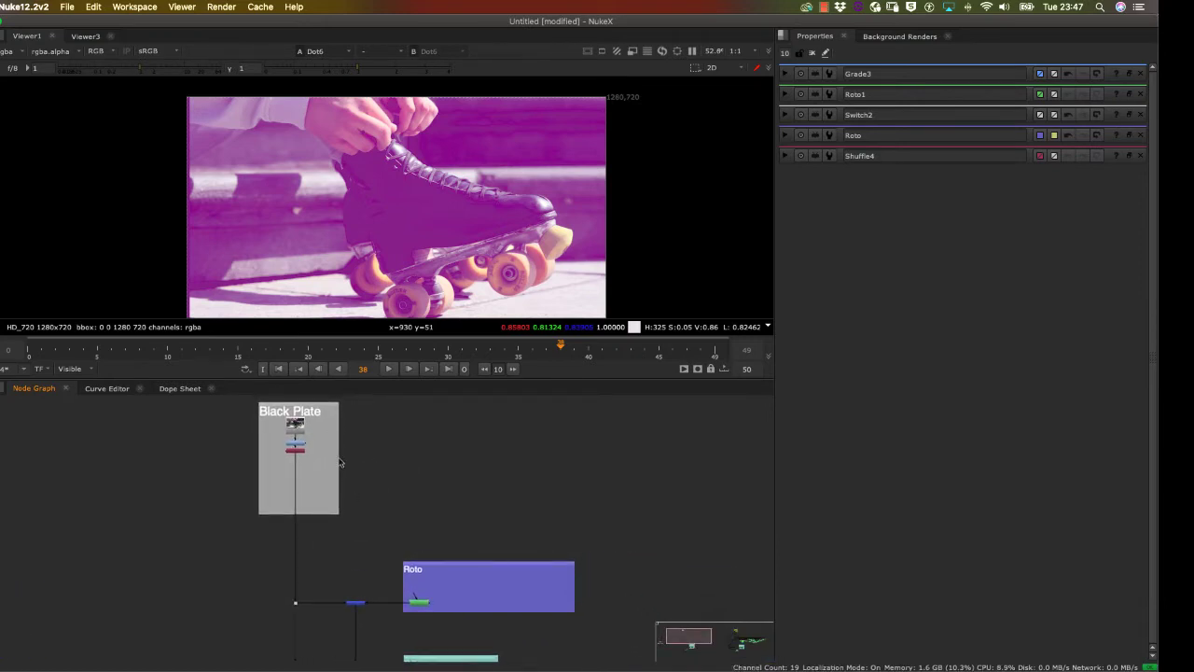
scroll(336, 433, up, 5)
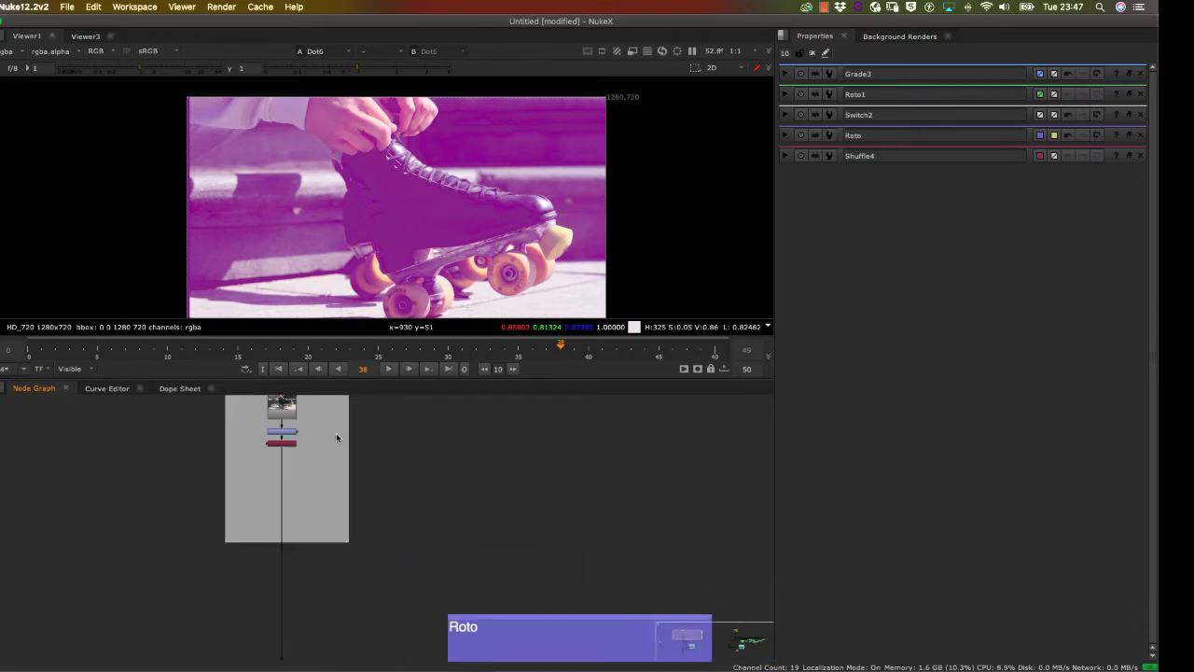
double_click(271, 425)
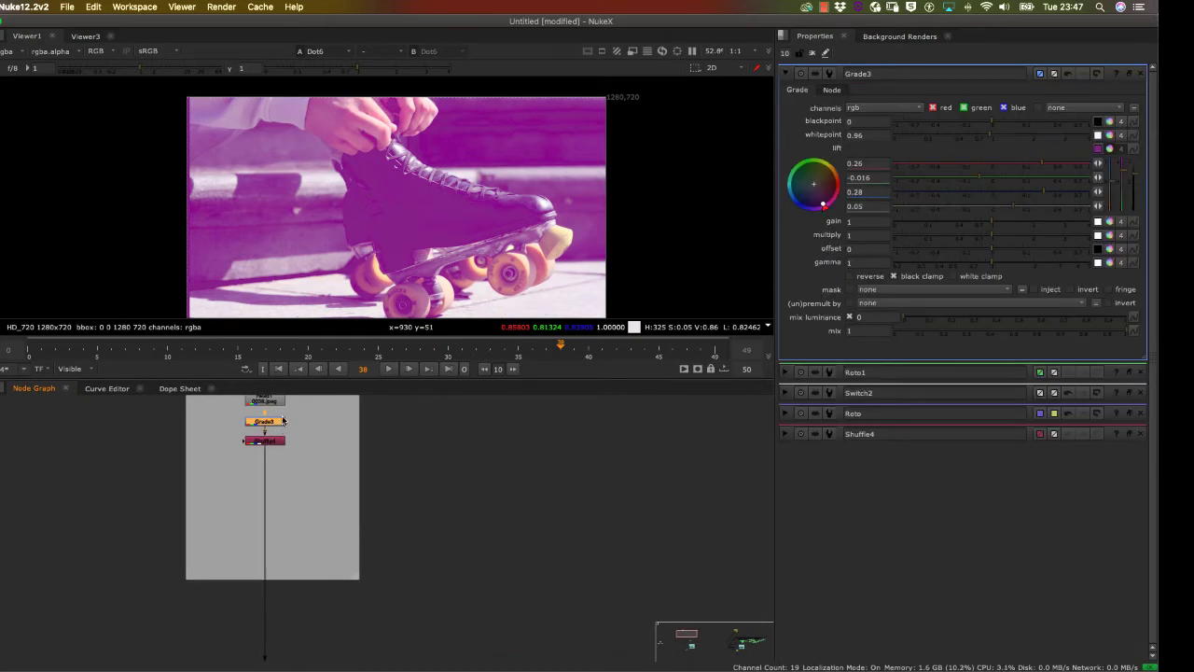
key(d)
scroll(371, 488, down, 3)
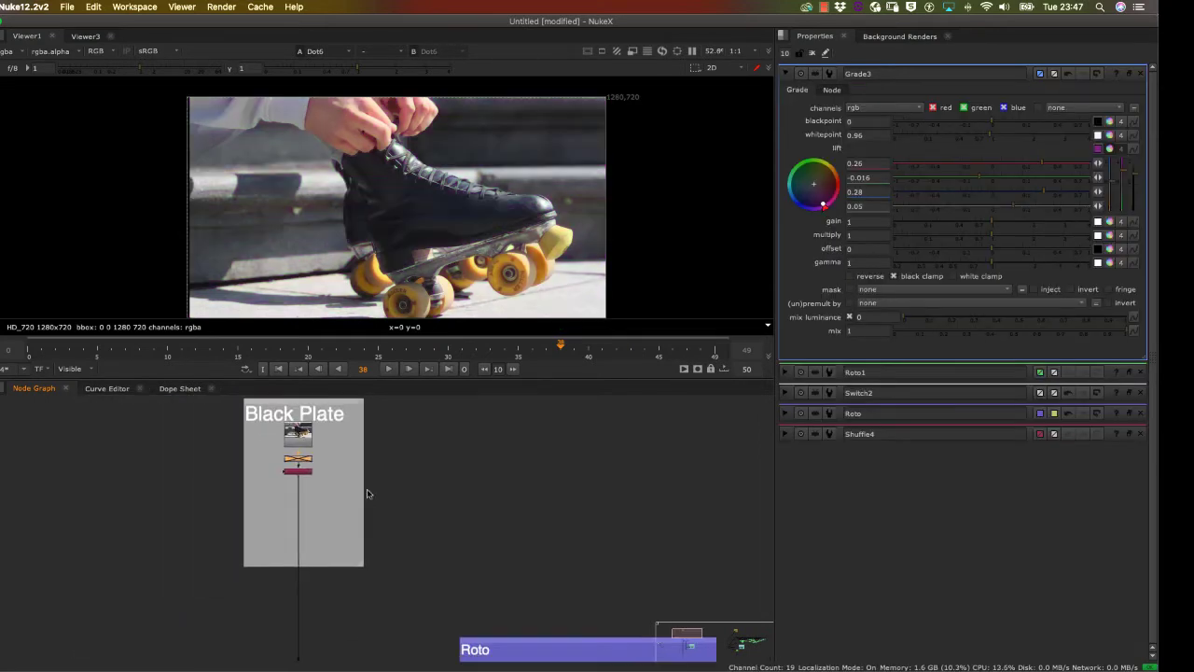
Step: Close all open node property panels
drag(367, 490, 303, 461)
drag(439, 525, 396, 434)
drag(569, 441, 574, 451)
click(814, 54)
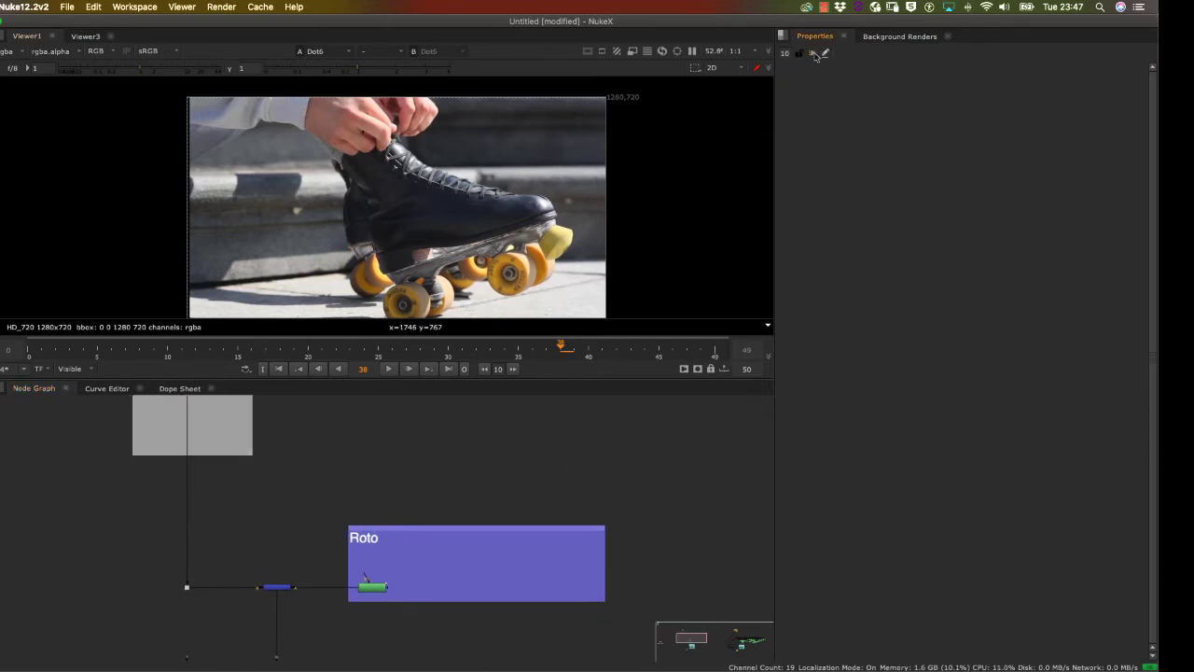
Step: Open the properties of Roto_Back in the original tree's ROTO backdrop and examine its shapes around the sleeve
drag(682, 490, 459, 475)
scroll(533, 496, down, 10)
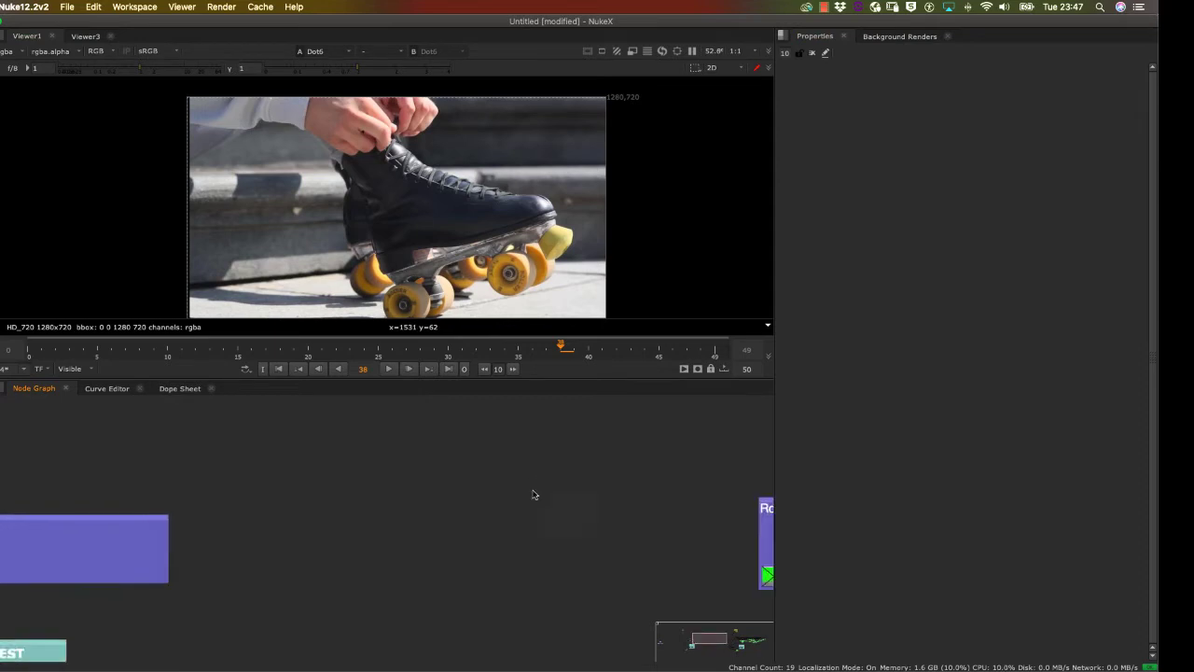
drag(531, 509, 252, 546)
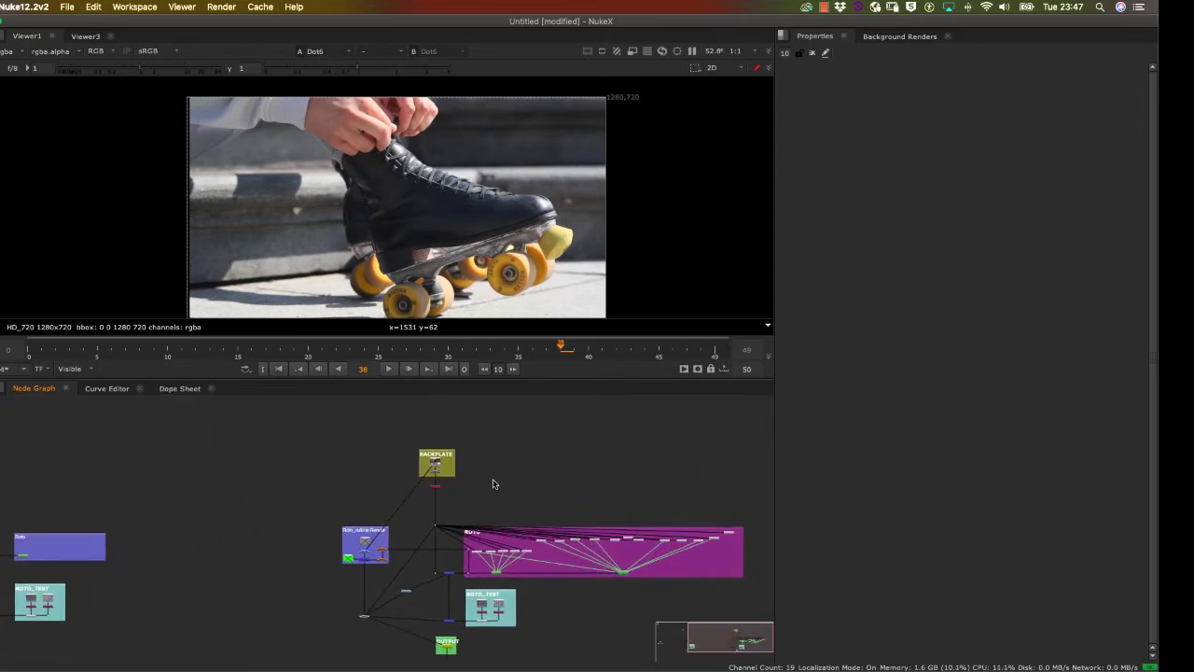
scroll(494, 483, up, 5)
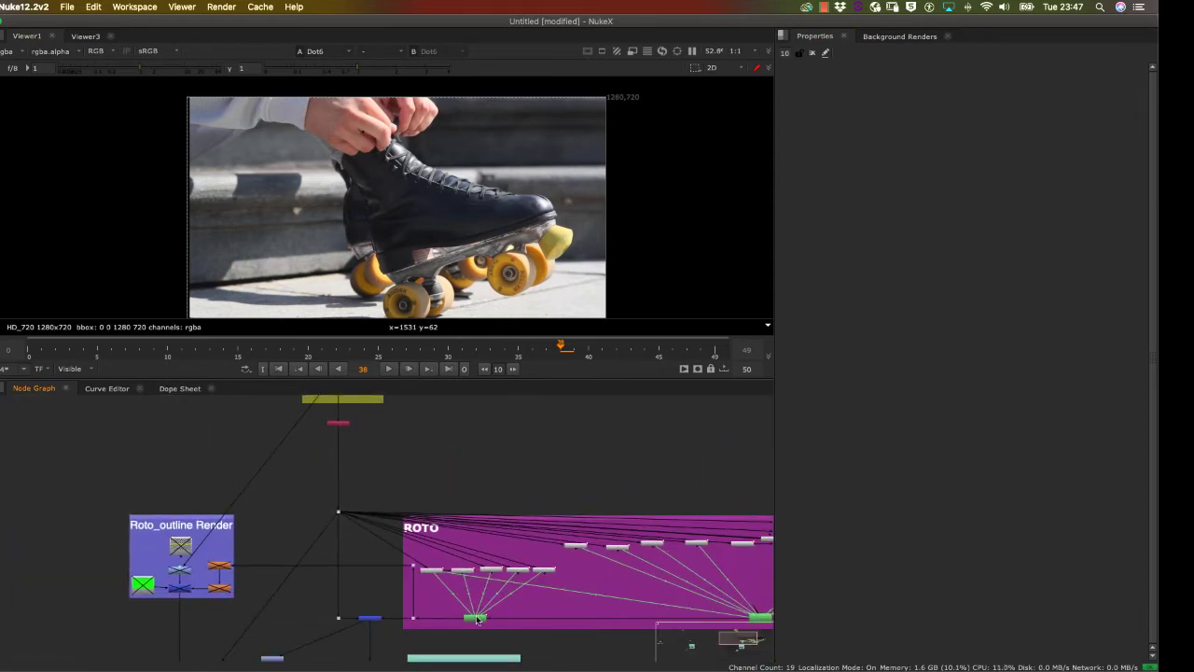
double_click(476, 618)
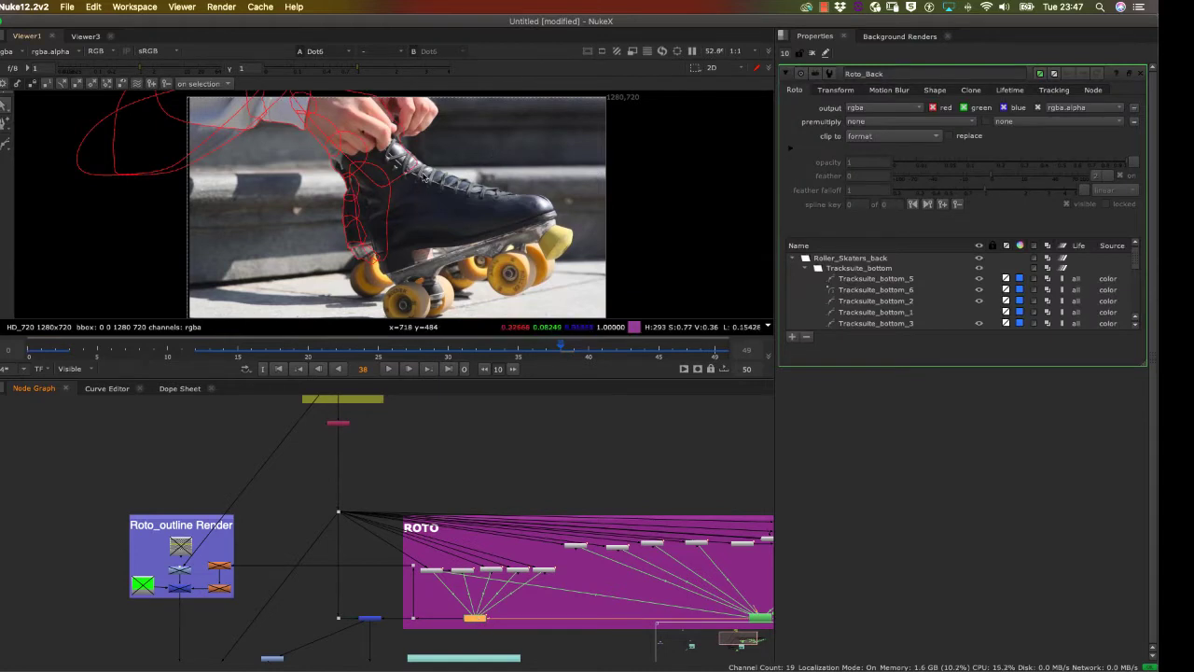
scroll(284, 197, up, 3)
drag(302, 176, 392, 245)
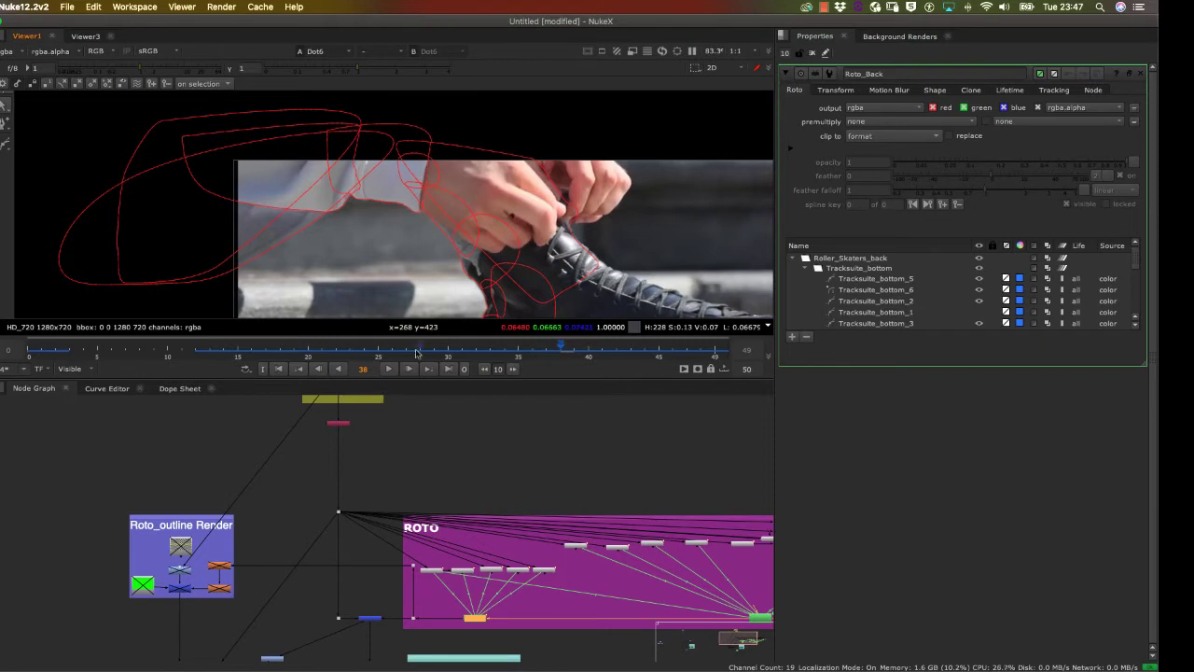
Step: Scrub the timeline back to frame 15 and forward to frame 36 to examine Roto_Back's animated shapes
drag(382, 350, 349, 347)
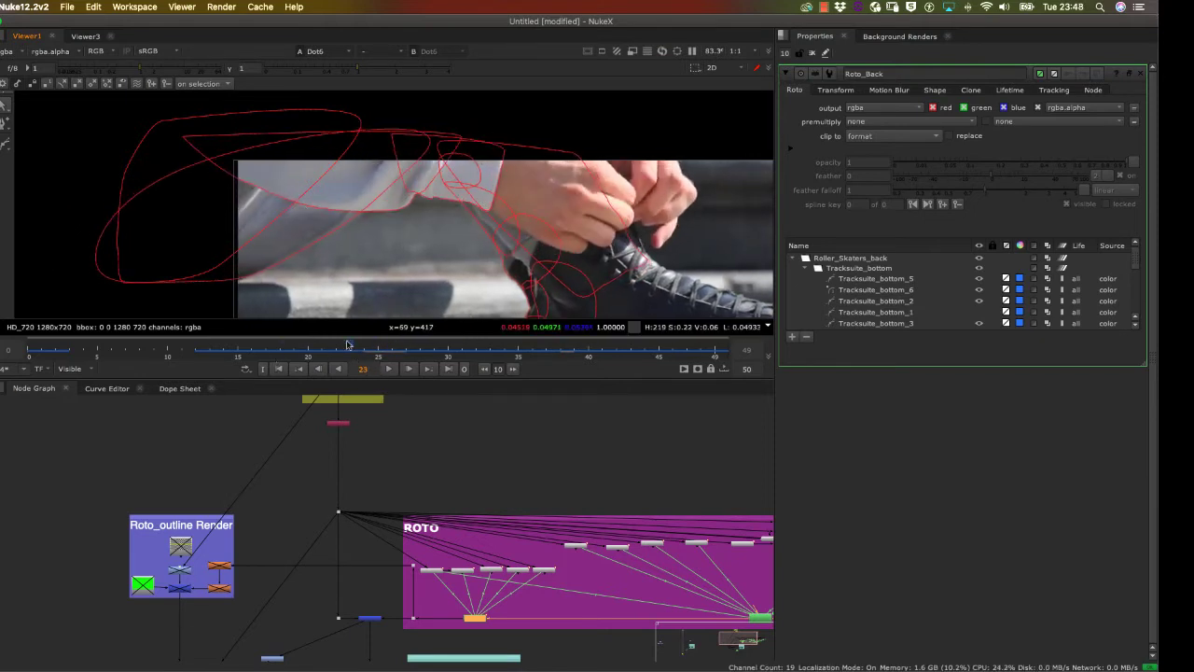
drag(349, 348, 238, 349)
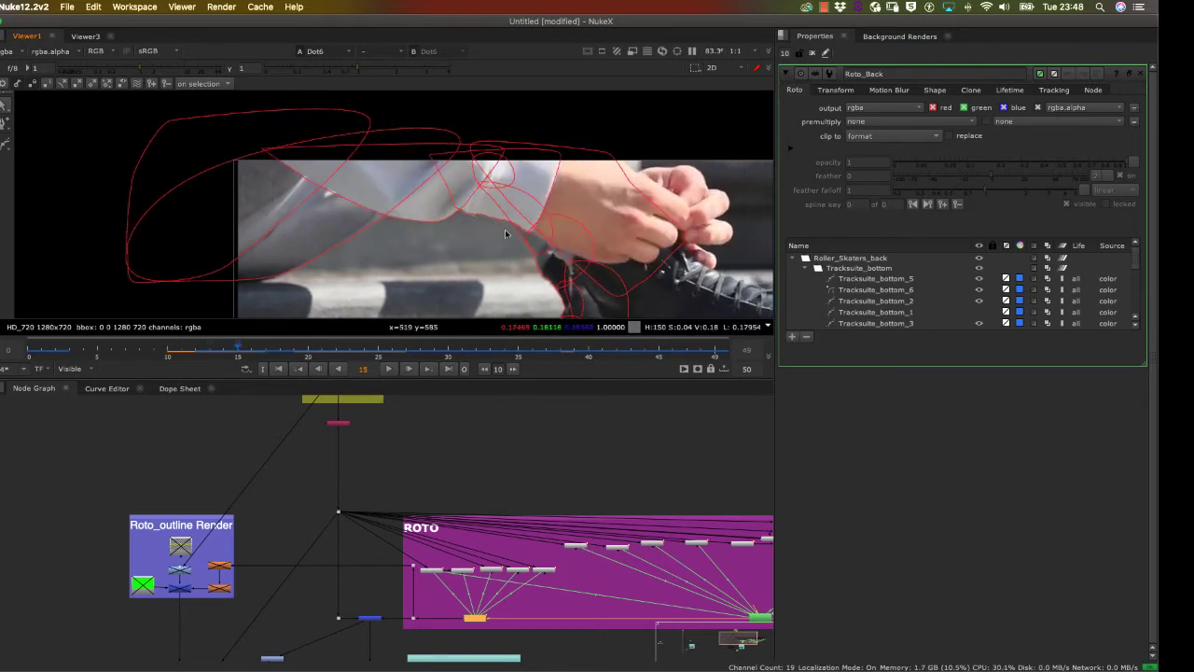
click(262, 346)
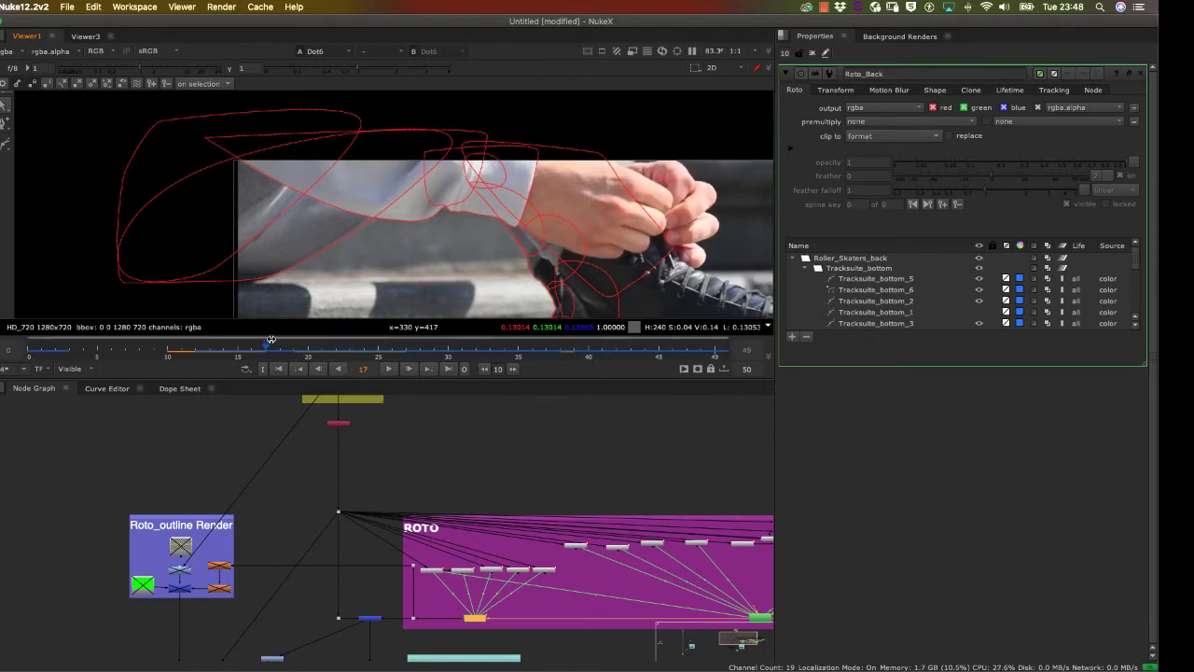
drag(271, 353, 519, 364)
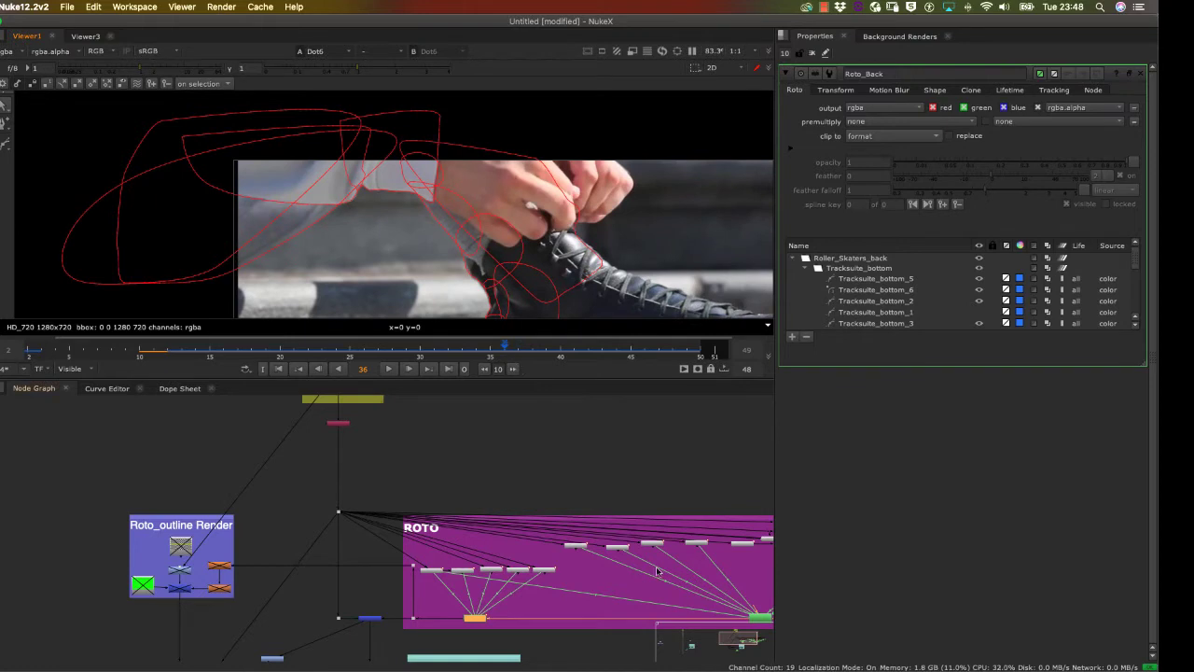
Step: Open Roto_Front's properties and scrub to the start of the frame range to examine its animated shapes
double_click(763, 617)
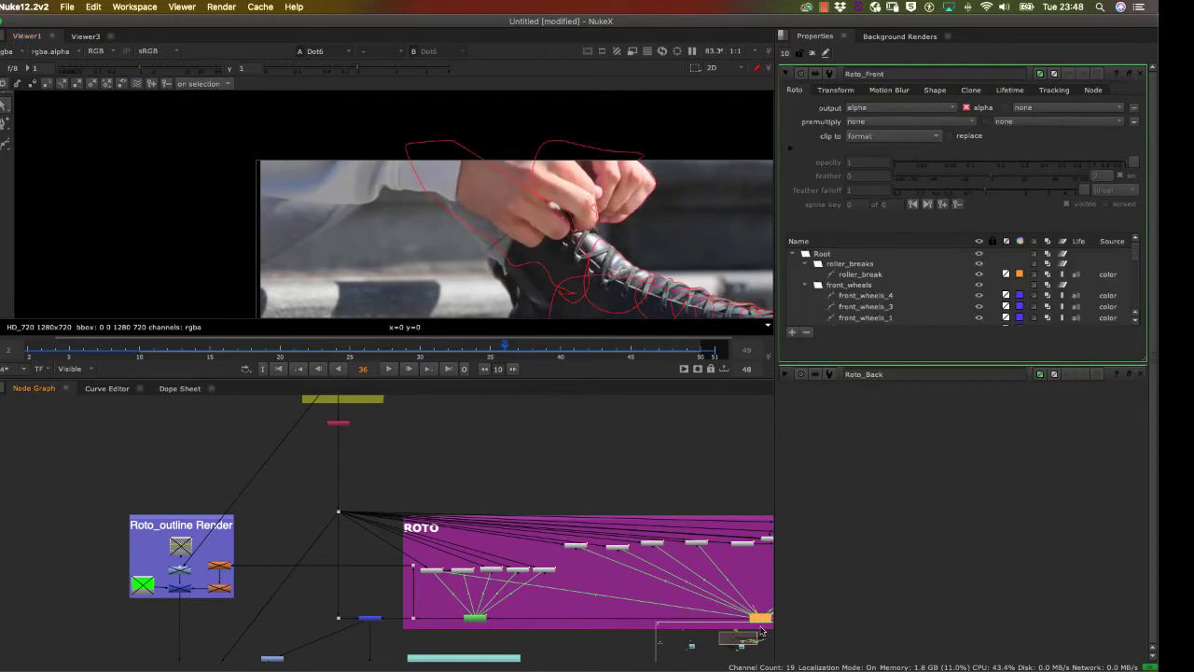
drag(505, 351, 210, 355)
drag(214, 401, 30, 372)
scroll(279, 208, down, 5)
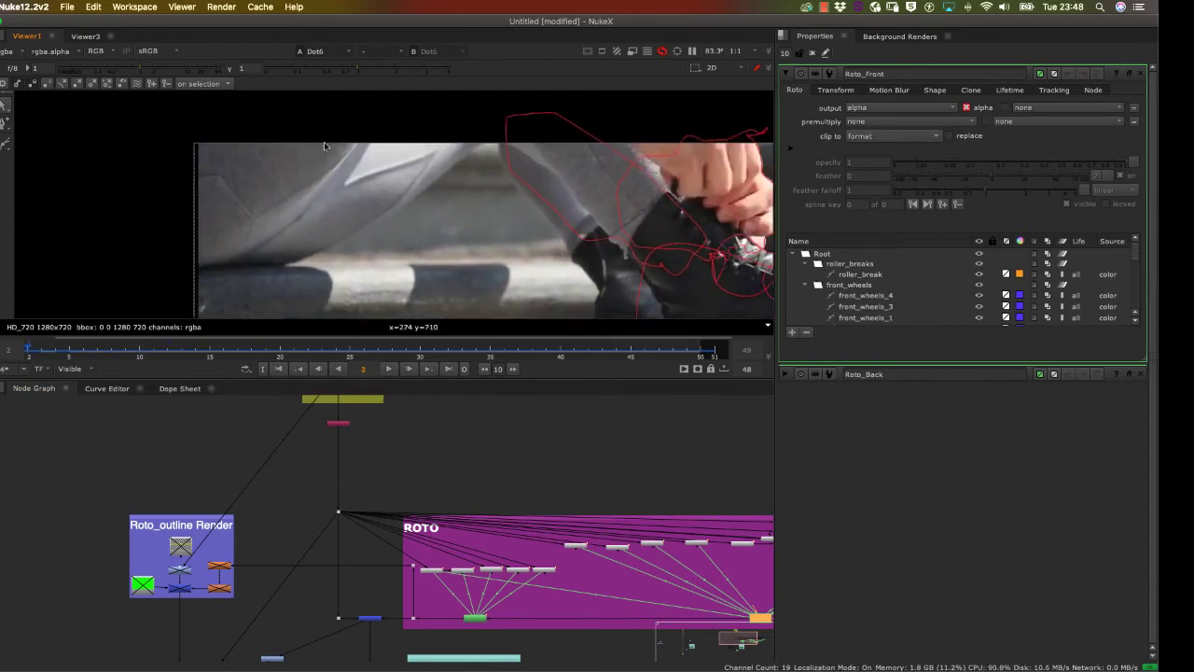
Step: Scrub the timeline forward to frame 50 and back to frame 2 to examine Roto_Front's animated shapes on the skate and hands
scroll(280, 208, down, 1)
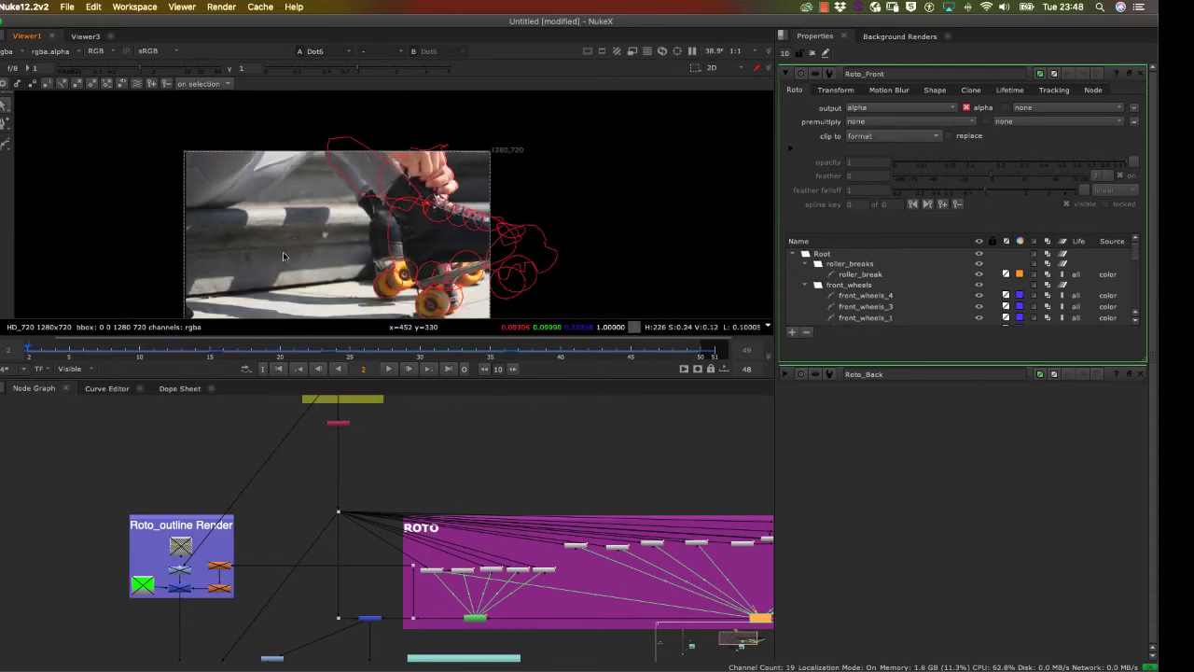
drag(214, 348, 688, 355)
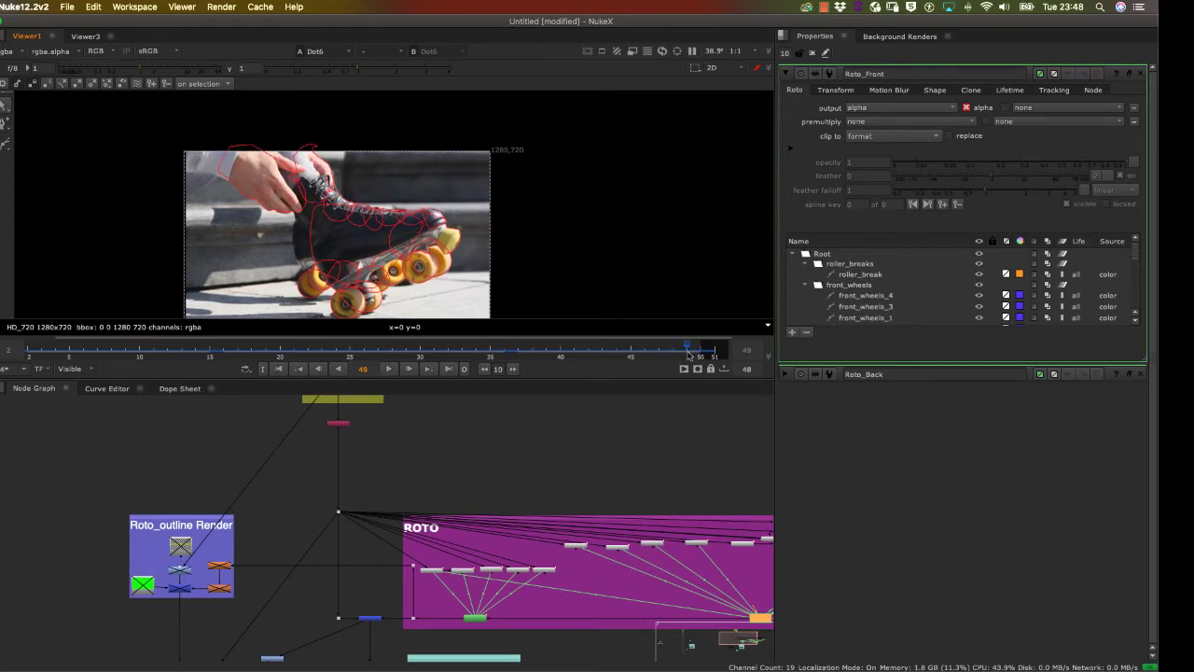
scroll(257, 117, up, 5)
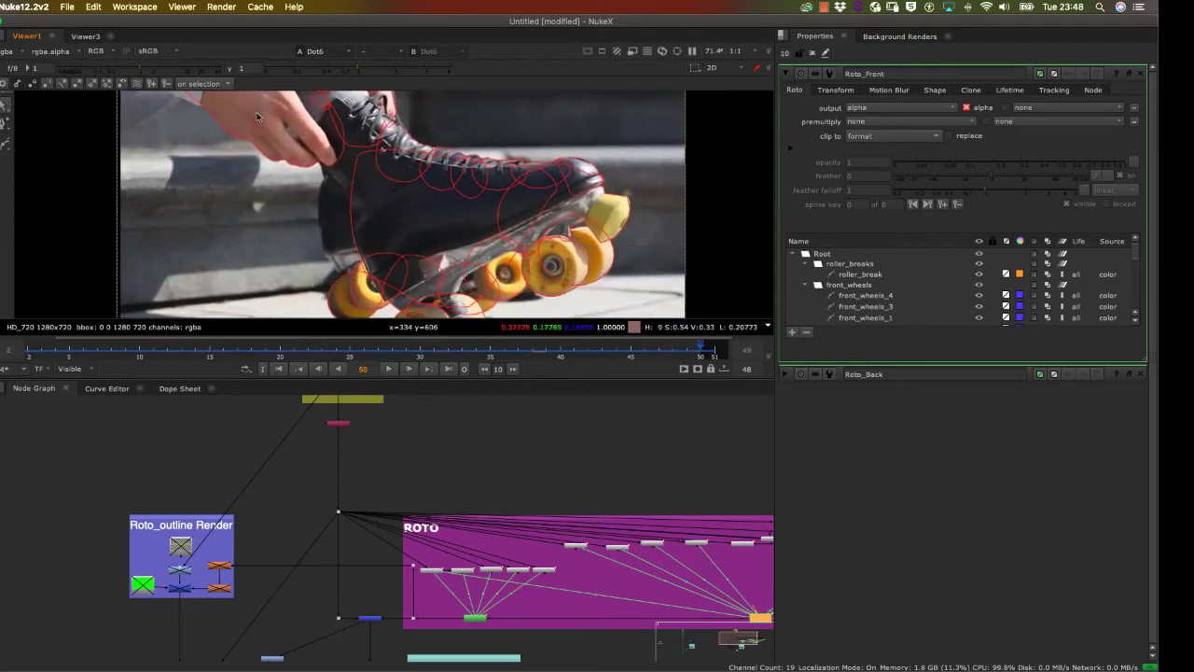
scroll(341, 147, down, 3)
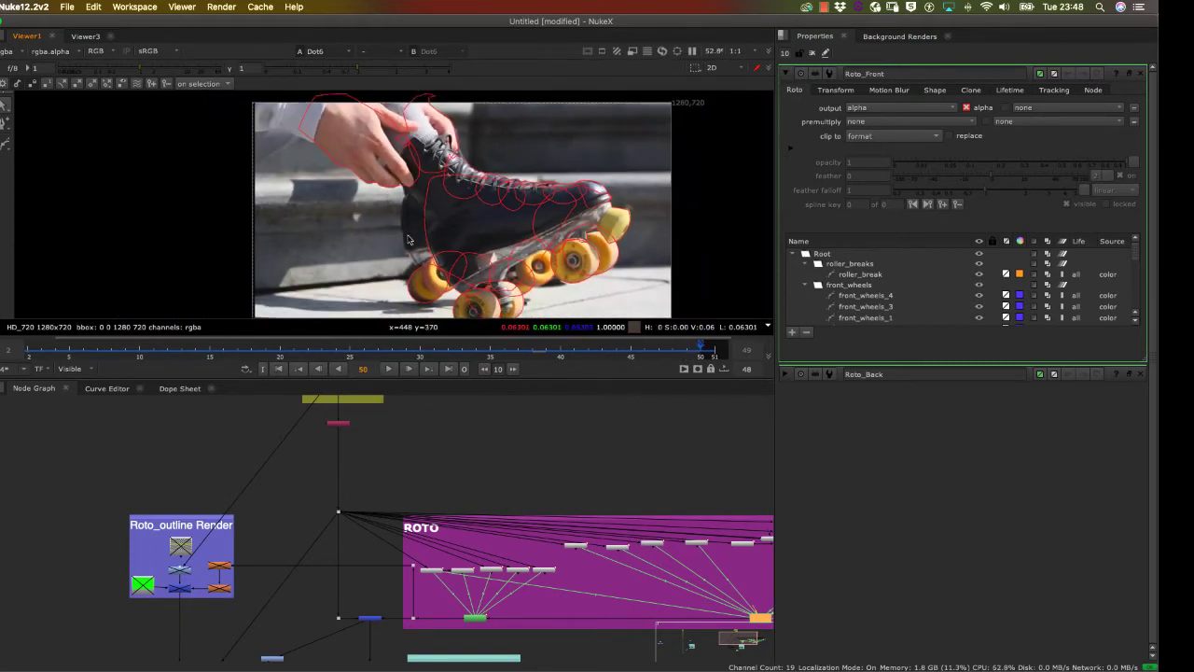
drag(687, 349, 33, 368)
Step: Locate the second tree's Roto backdrop and open the properties of its Roto1 node
scroll(223, 448, down, 5)
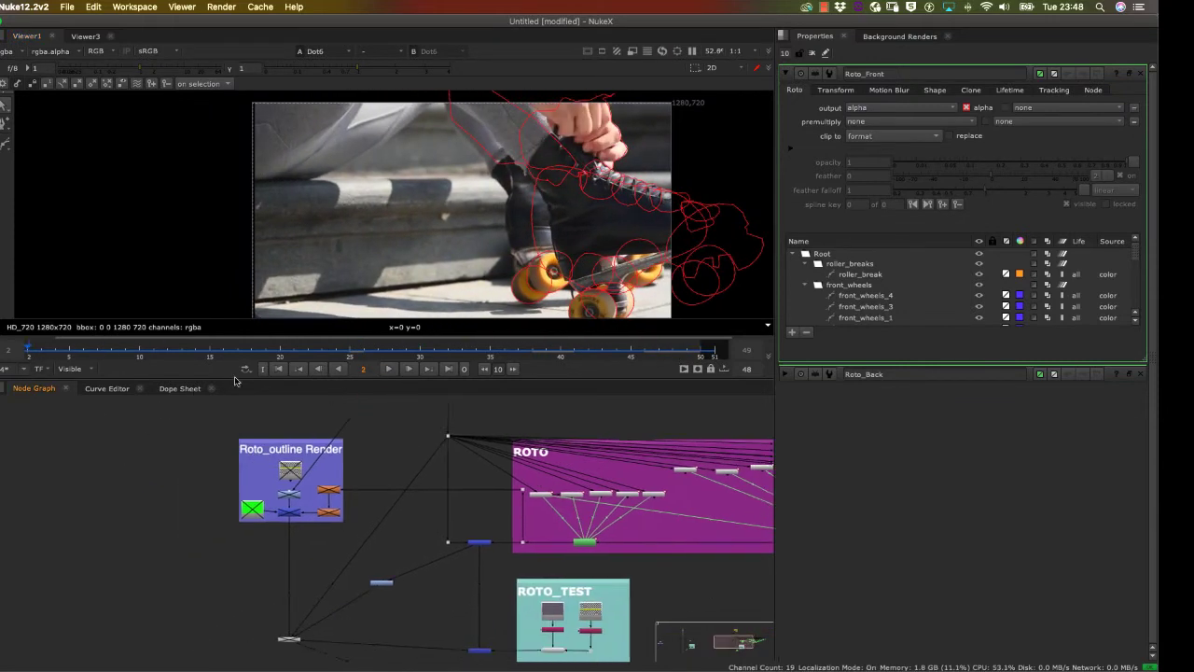
drag(93, 559, 315, 525)
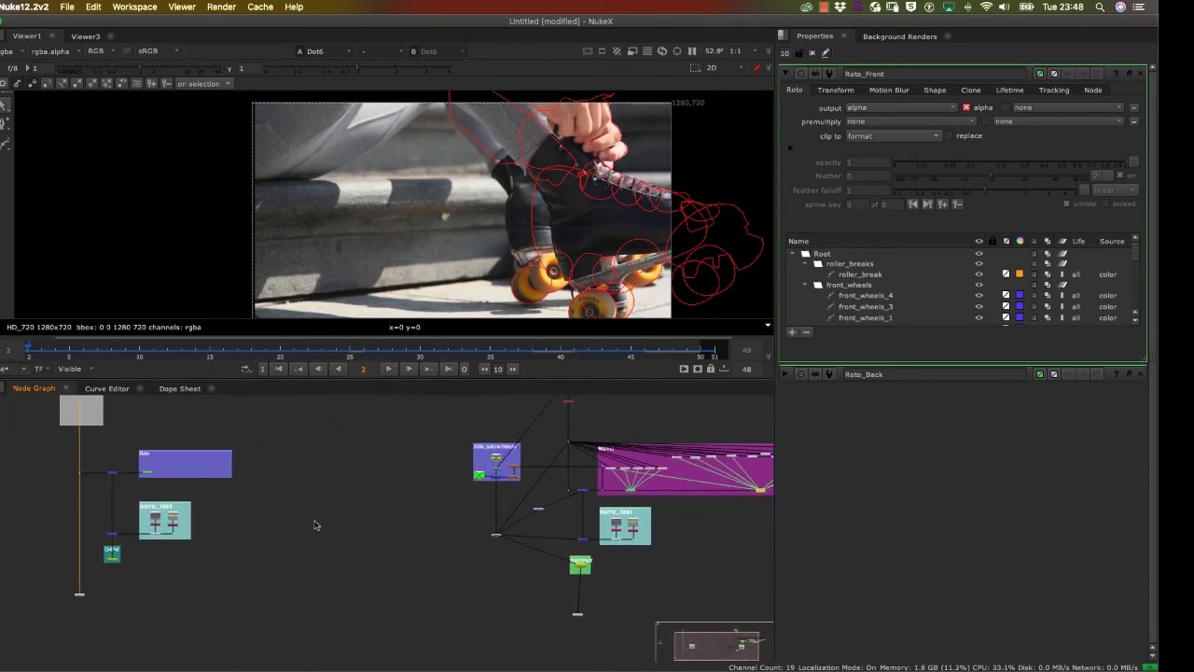
scroll(275, 494, up, 3)
scroll(271, 506, down, 5)
scroll(215, 496, up, 5)
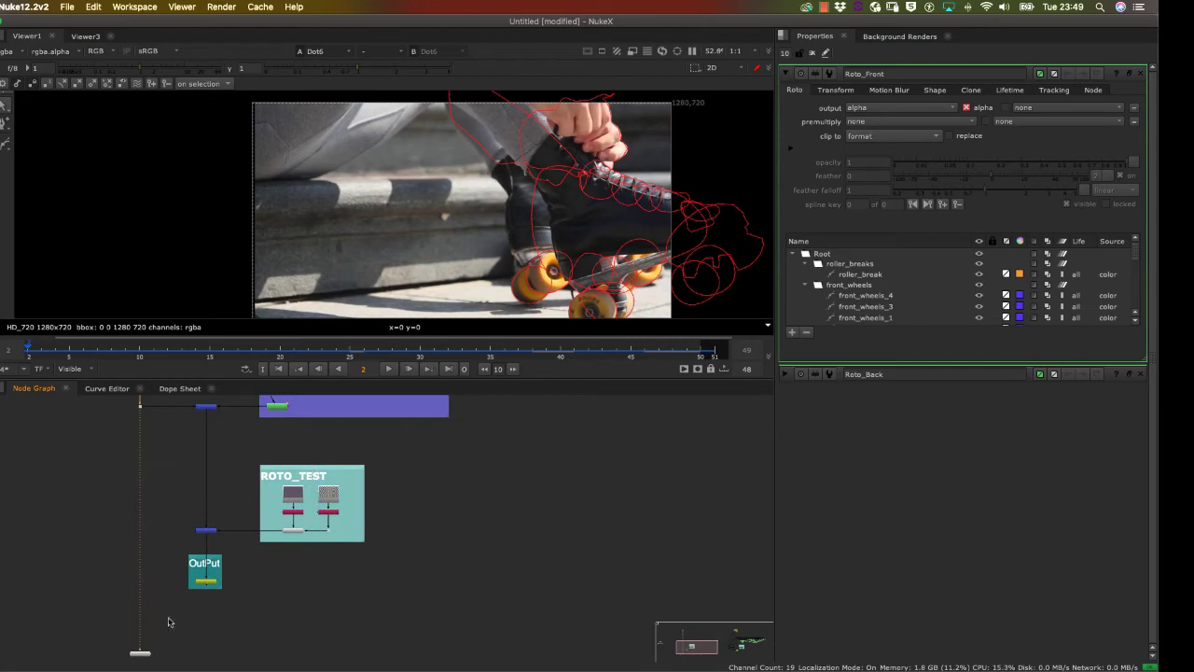
drag(146, 619, 179, 516)
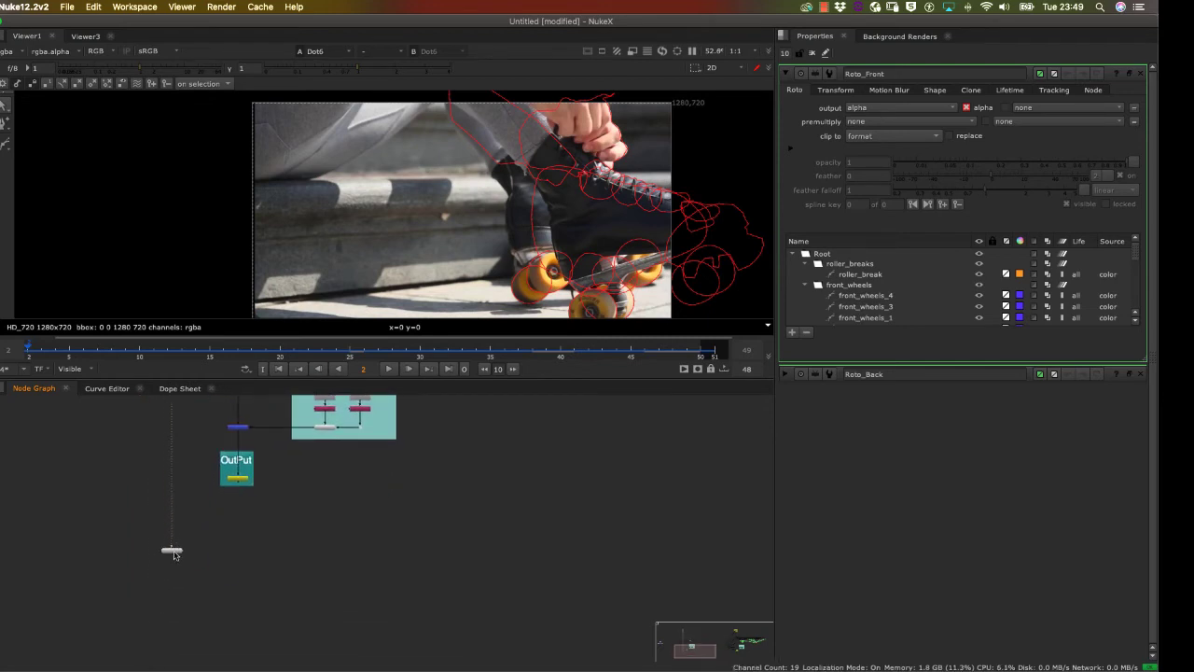
click(173, 551)
drag(272, 446, 284, 580)
drag(283, 505, 280, 658)
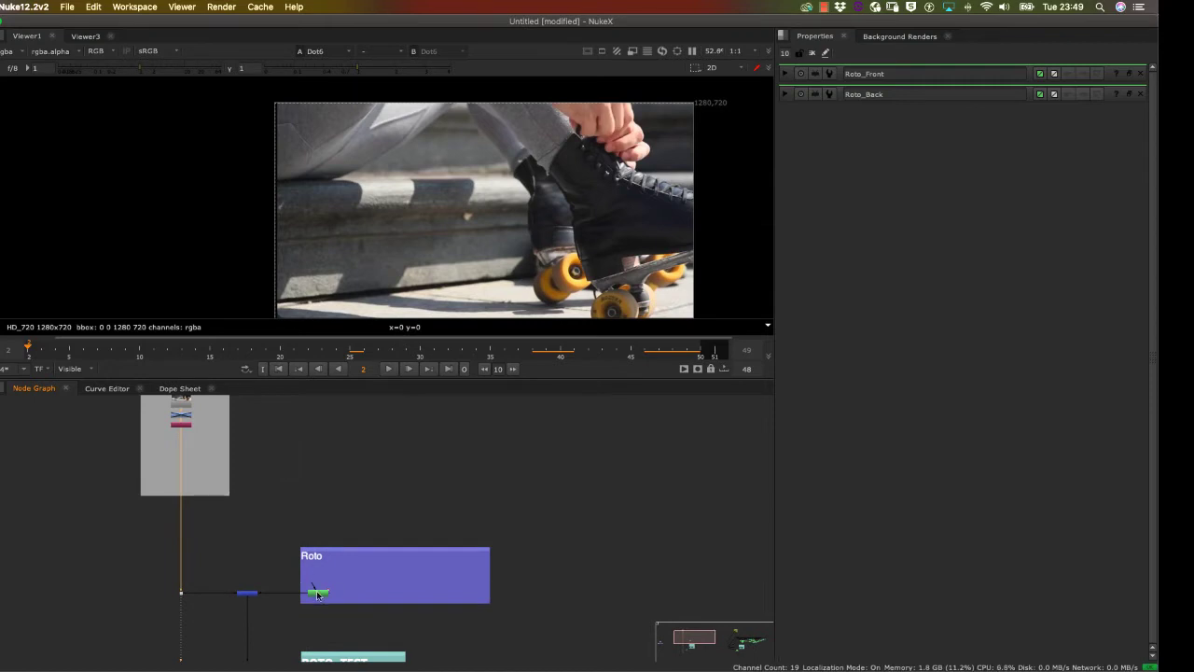
double_click(318, 595)
drag(364, 145, 325, 233)
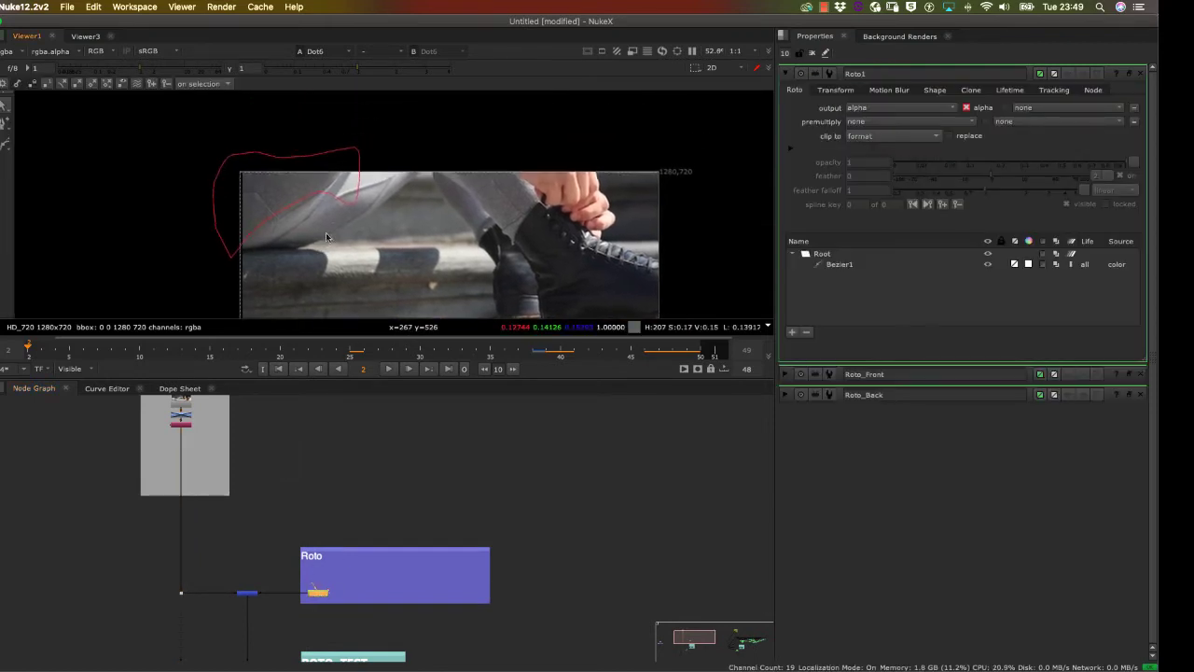
Step: Clear the open node properties, reopen only Roto1, and delete its Bezier1 shape around the trouser leg
click(812, 53)
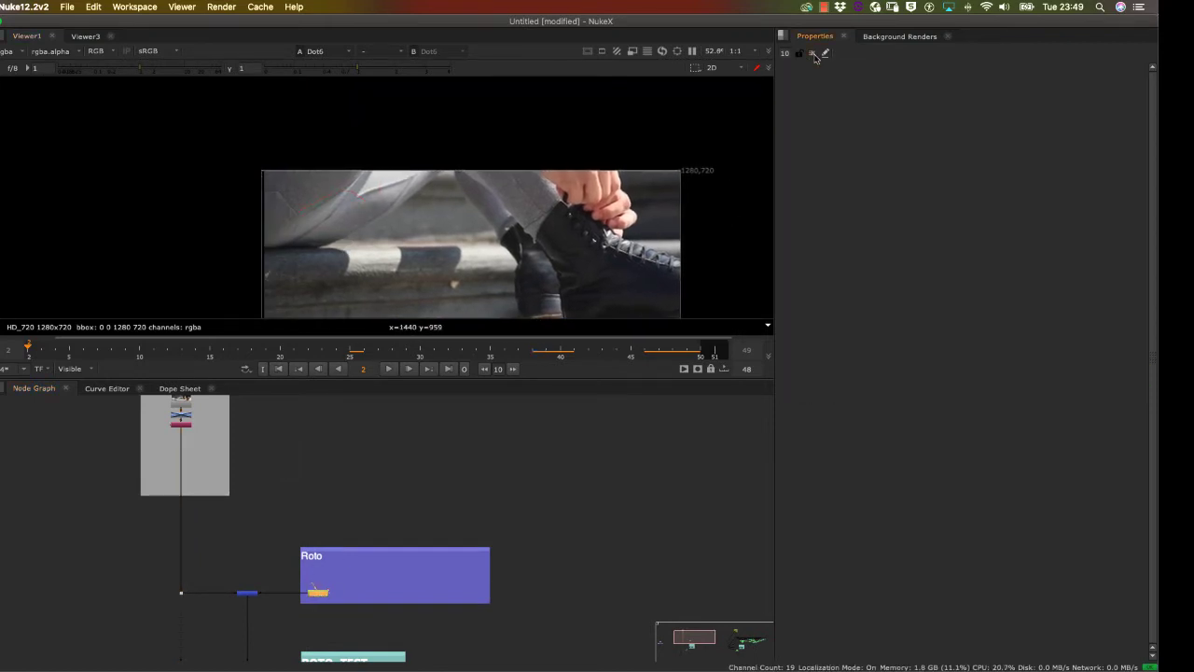
double_click(318, 593)
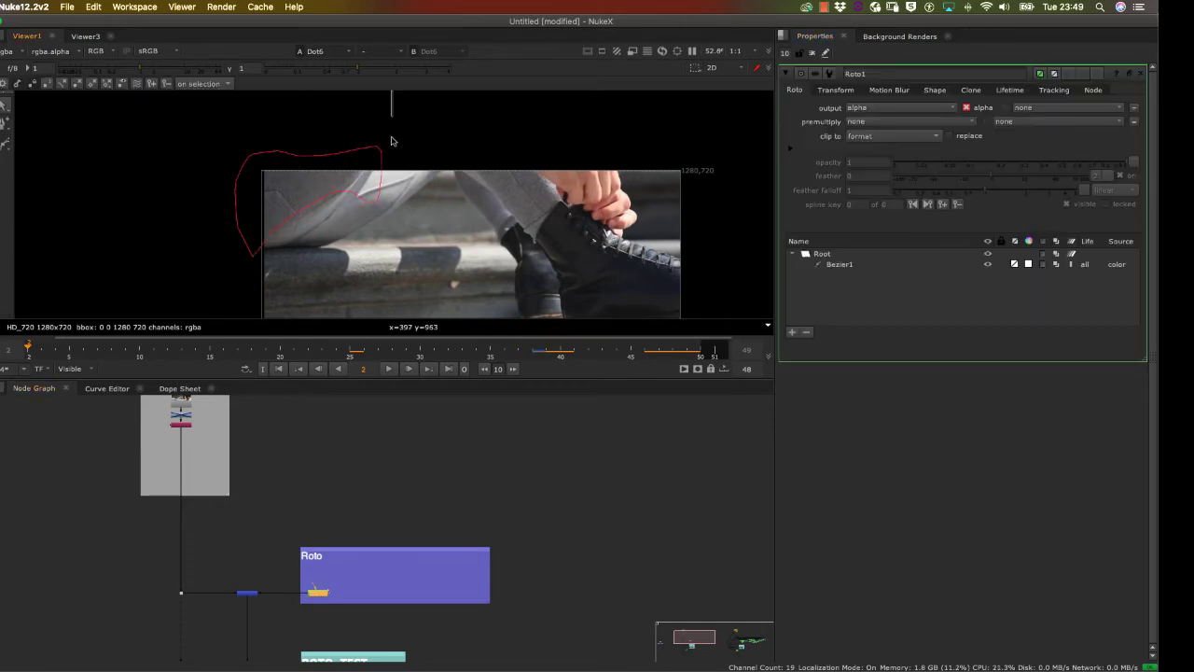
drag(391, 139, 217, 294)
key(Delete)
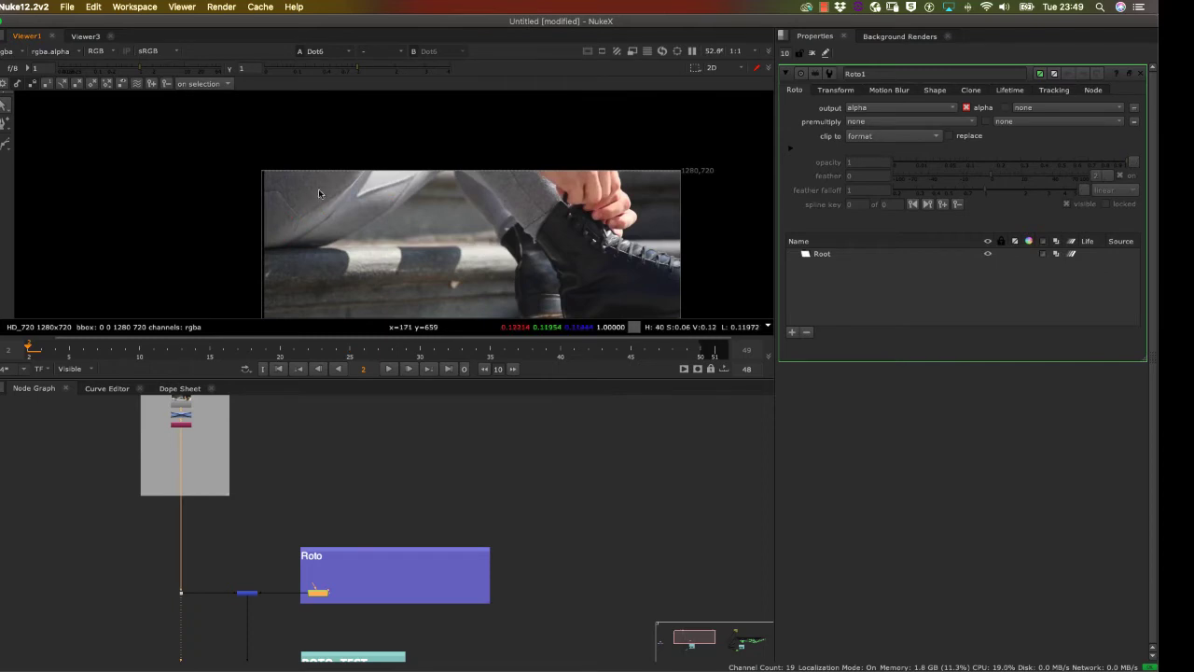
Step: Enlarge the viewer area above the node graph and frame the whole plate in it
scroll(318, 194, up, 3)
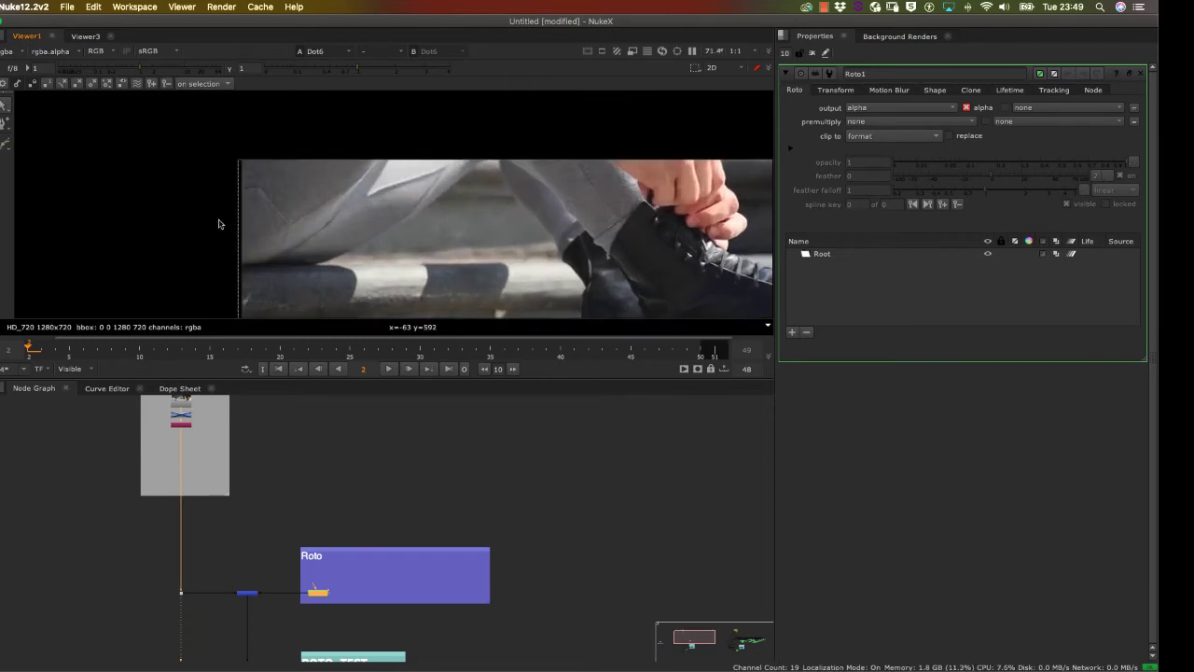
scroll(334, 142, down, 3)
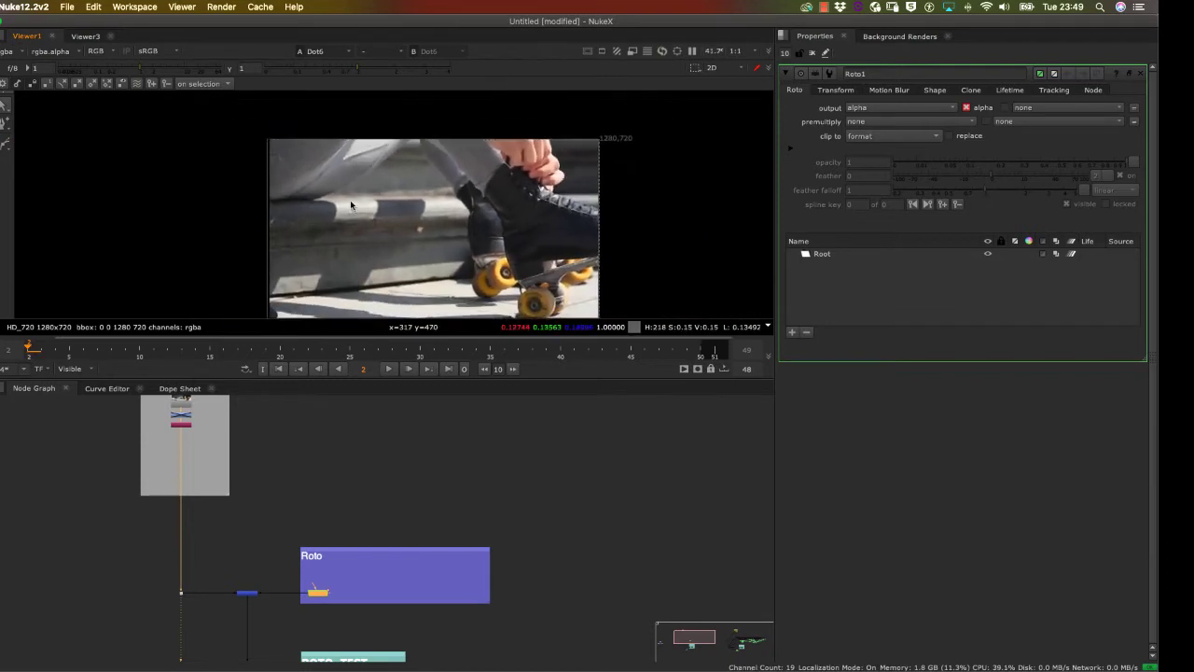
drag(406, 215, 312, 196)
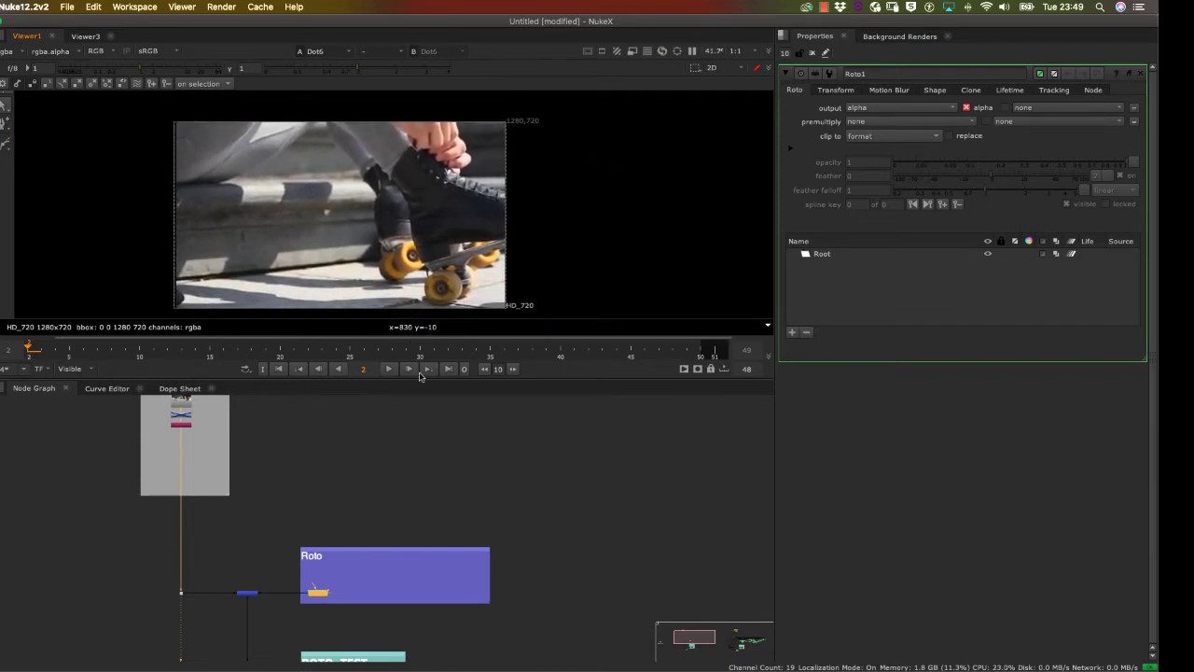
drag(373, 379, 374, 447)
drag(370, 300, 402, 276)
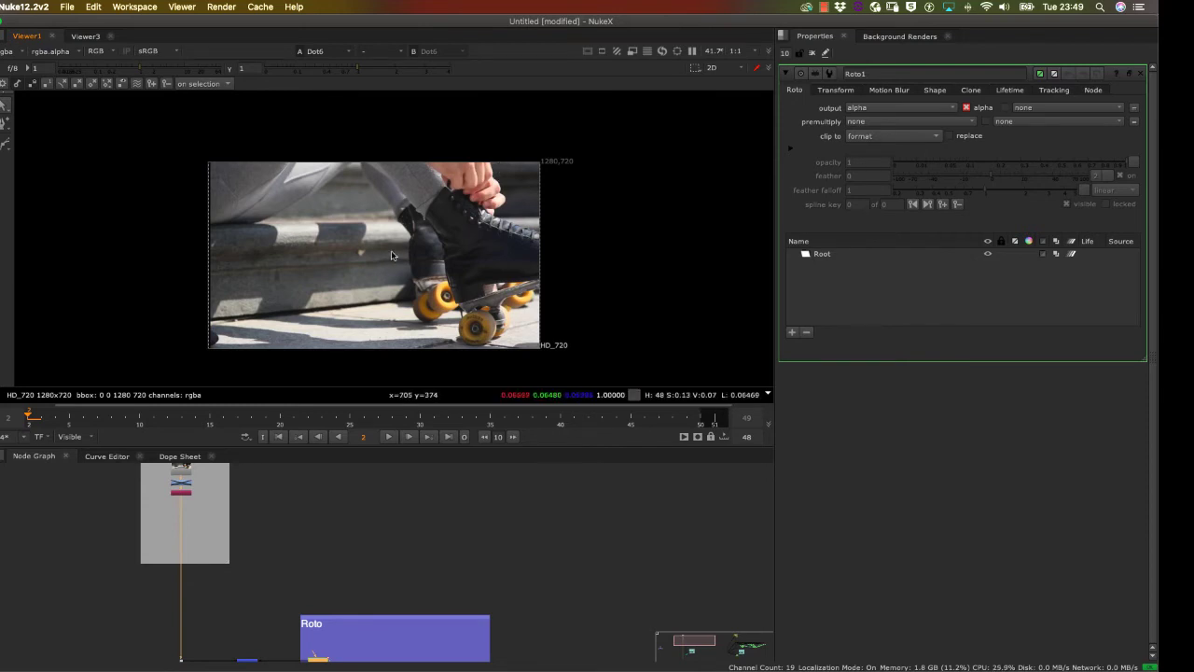
Step: Play through the roller skate plate to review its motion, and return the timeline to frame 0
scroll(310, 209, up, 1)
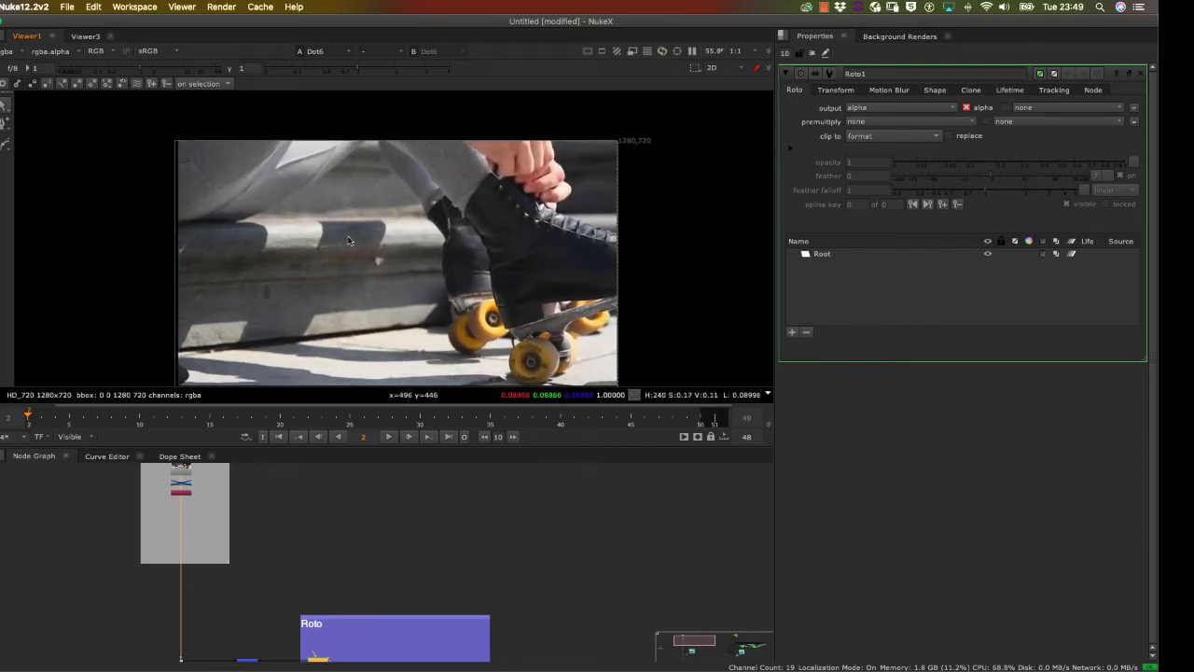
scroll(347, 241, up, 1)
scroll(345, 252, down, 1)
scroll(342, 259, down, 1)
drag(318, 235, 296, 221)
drag(35, 423, 5, 423)
click(389, 437)
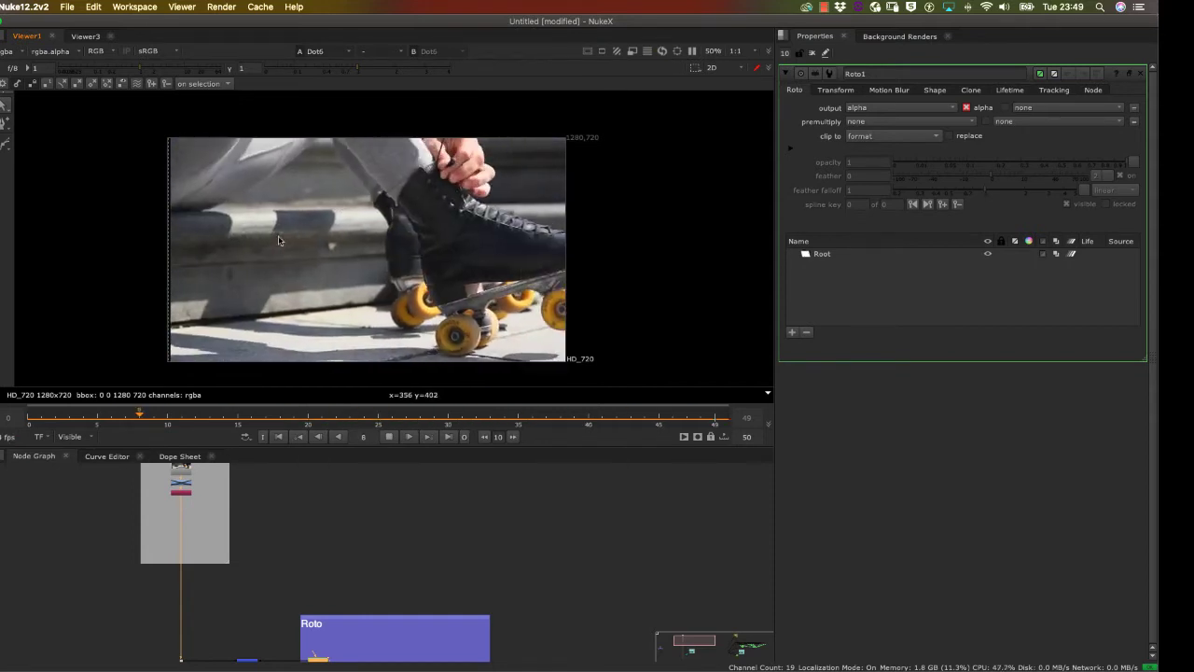
click(389, 437)
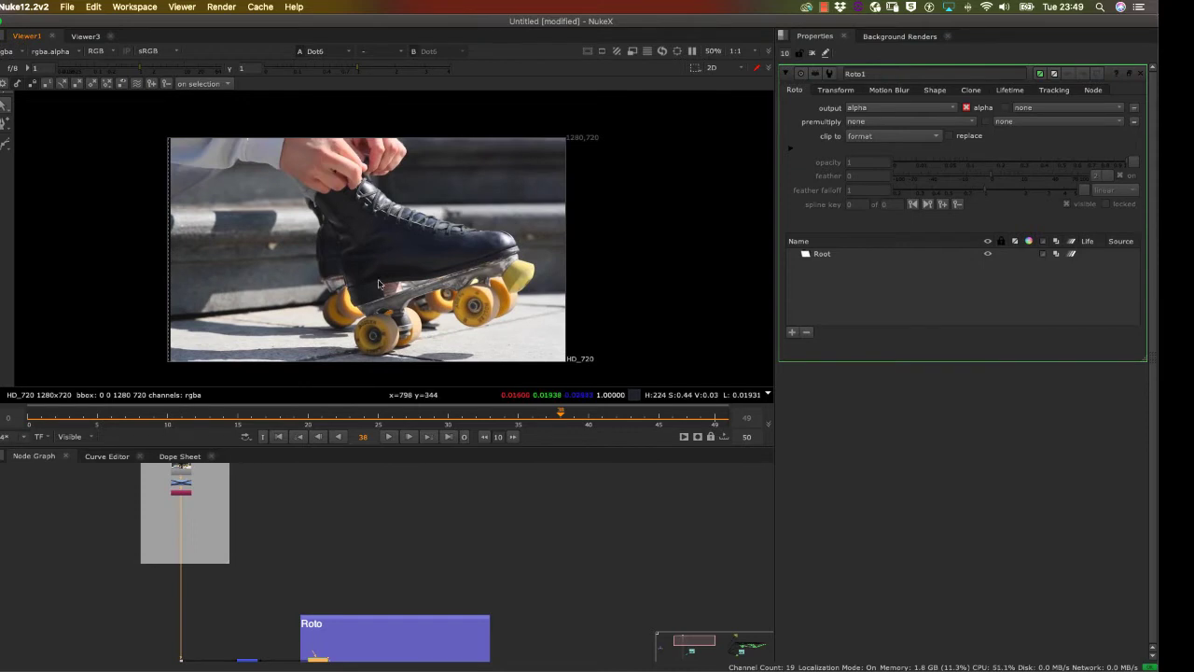
click(391, 436)
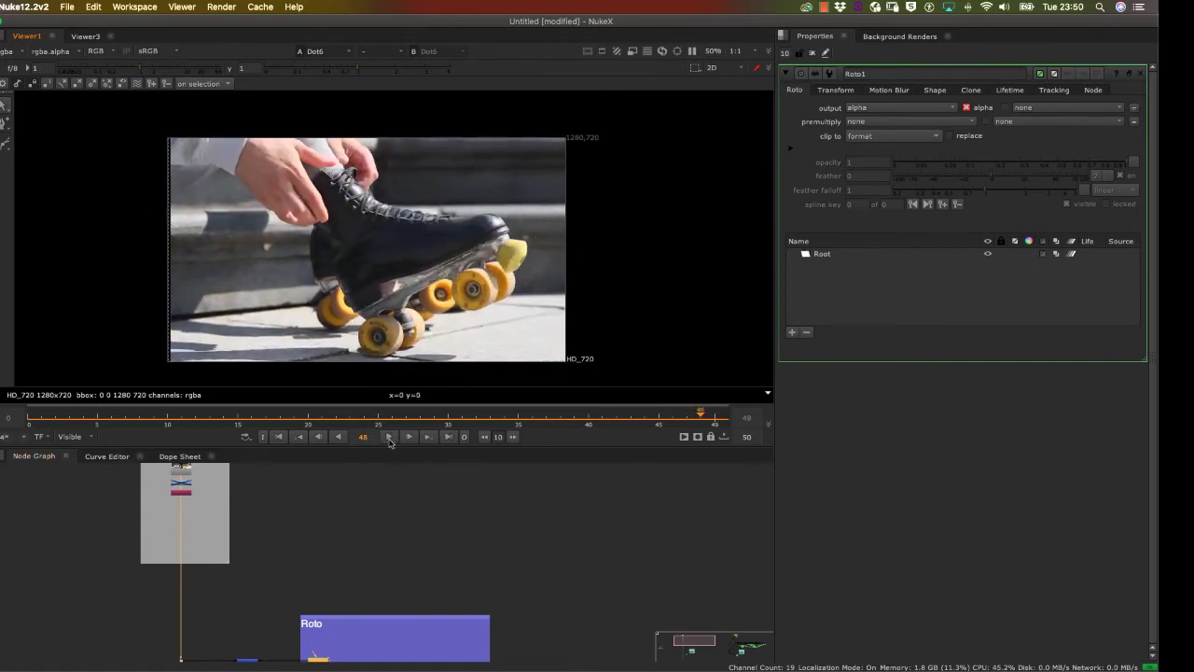
click(350, 423)
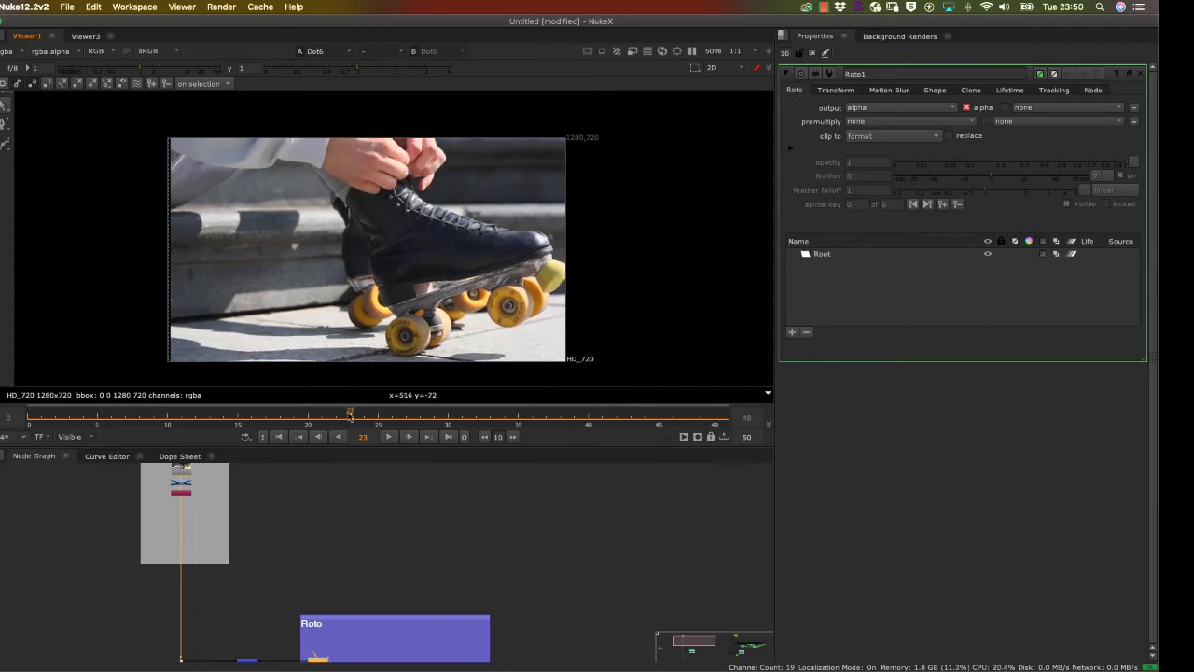
drag(350, 416, 29, 424)
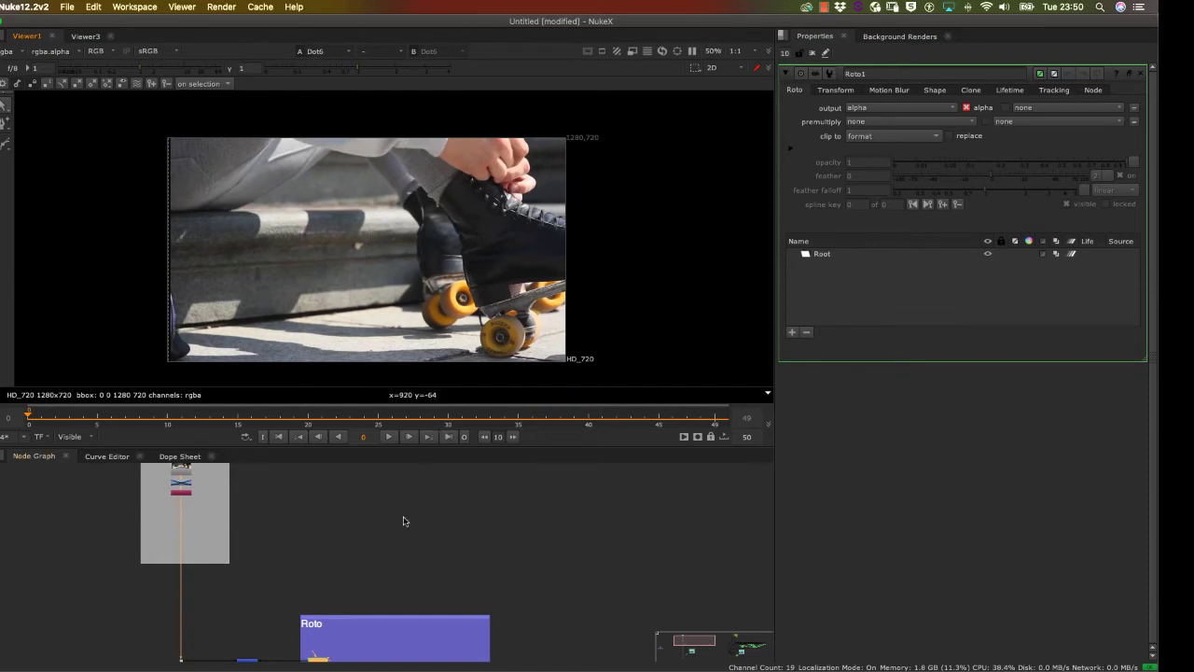
Step: Create a Tracker node above Roto1 in the second tree's Roto backdrop and add one track to it
drag(353, 591, 341, 480)
scroll(341, 517, up, 5)
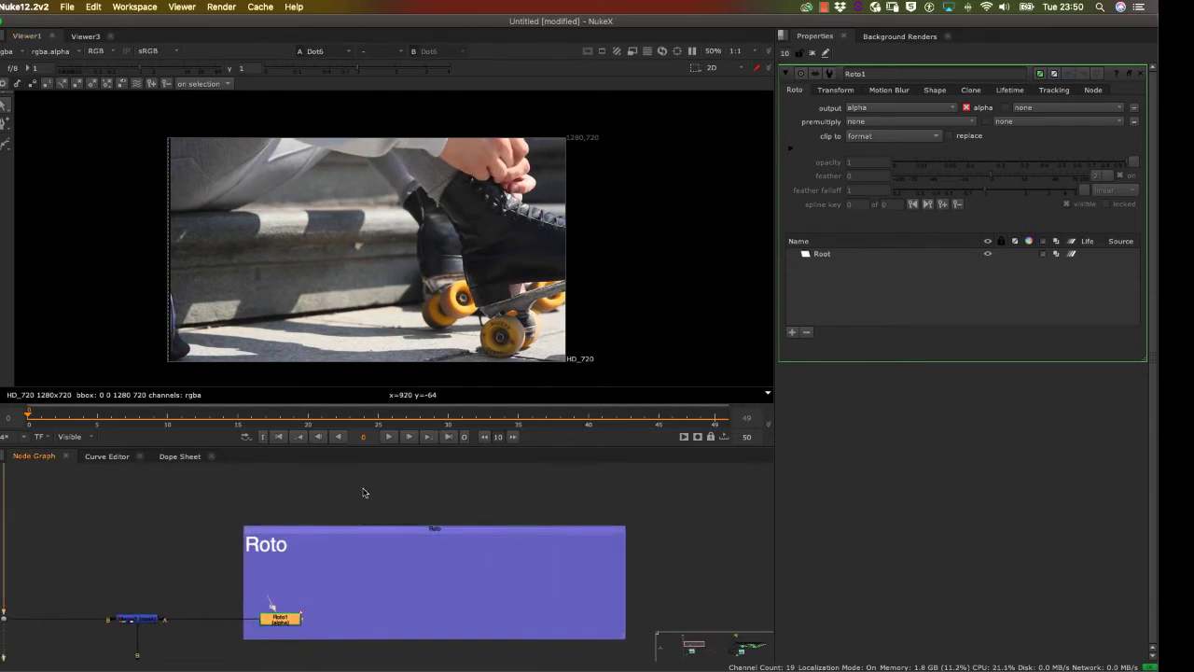
mouse_move(367, 580)
mouse_down()
mouse_move(356, 549)
mouse_move(357, 564)
mouse_up()
click(368, 558)
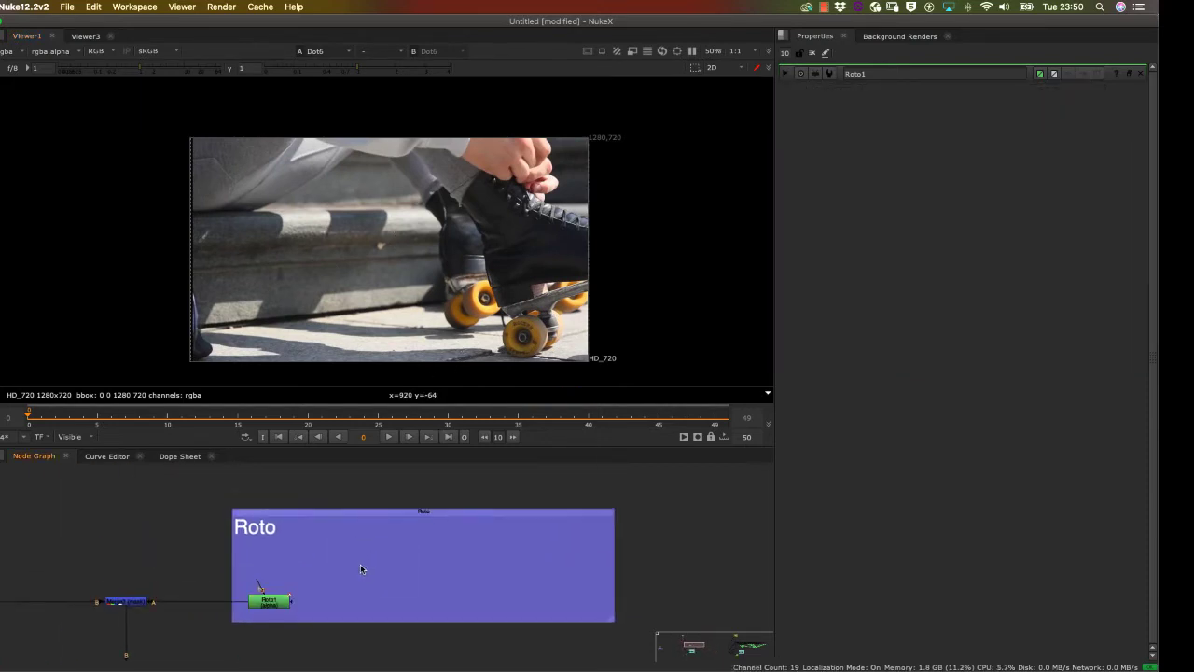
key(Tab)
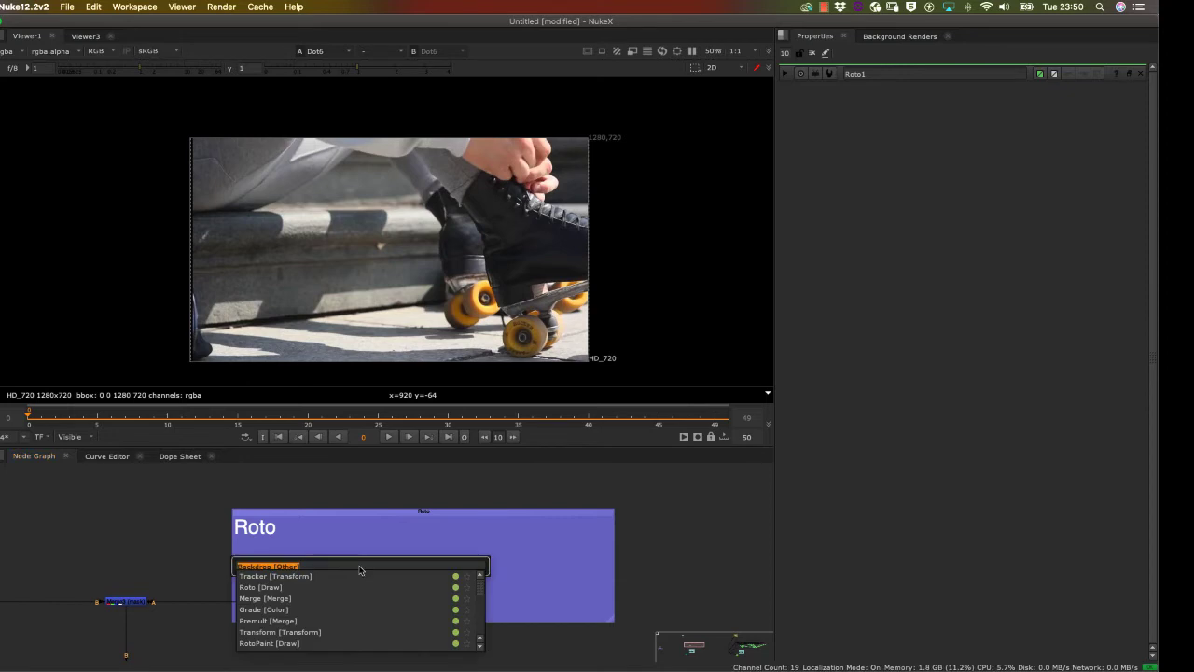
click(289, 575)
drag(369, 563, 365, 562)
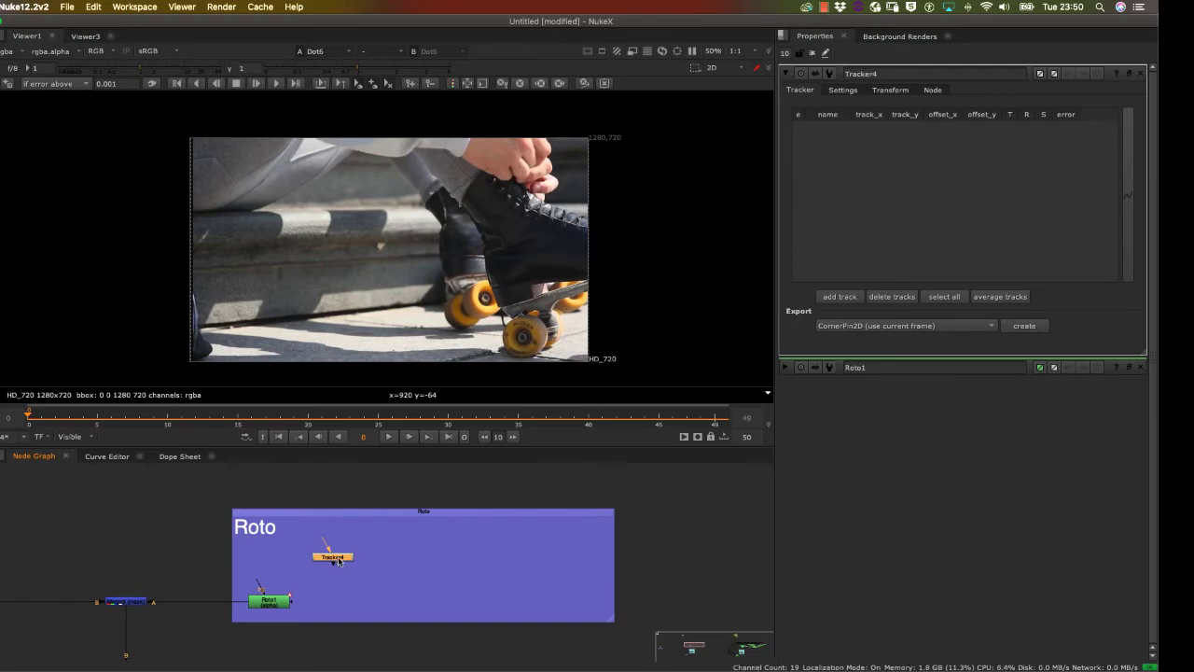
click(840, 297)
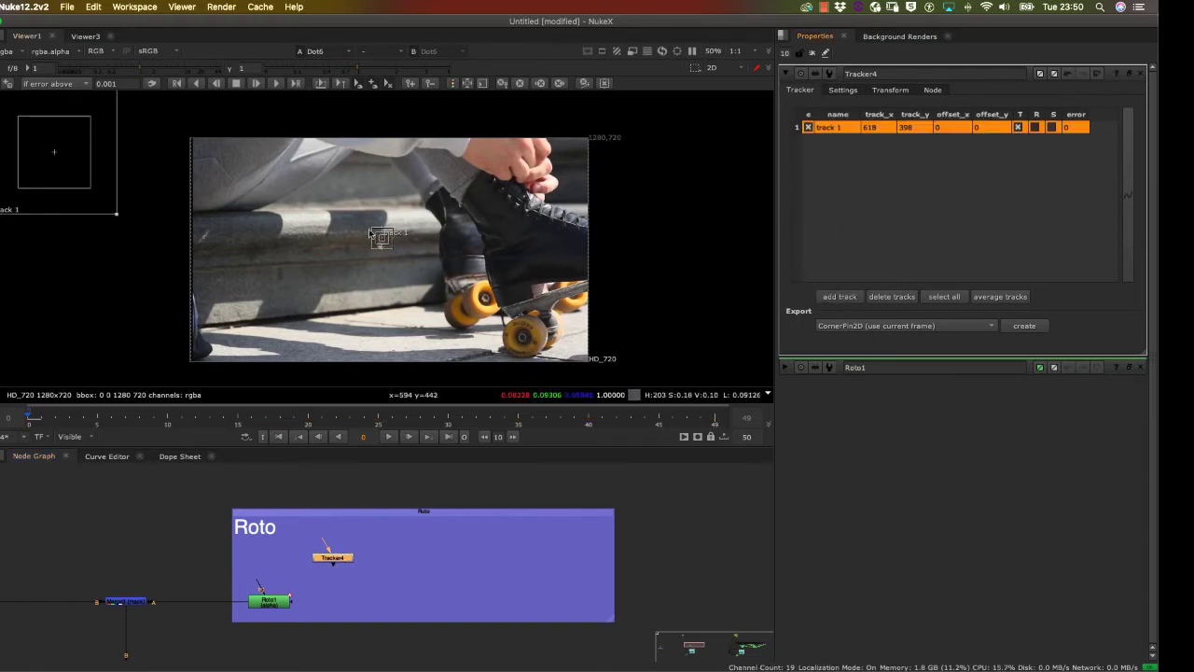
Step: Insert a Dot in the second tree's main pipe at the lower edge of the Black Plate backdrop
scroll(351, 531, up, 1)
scroll(351, 530, down, 4)
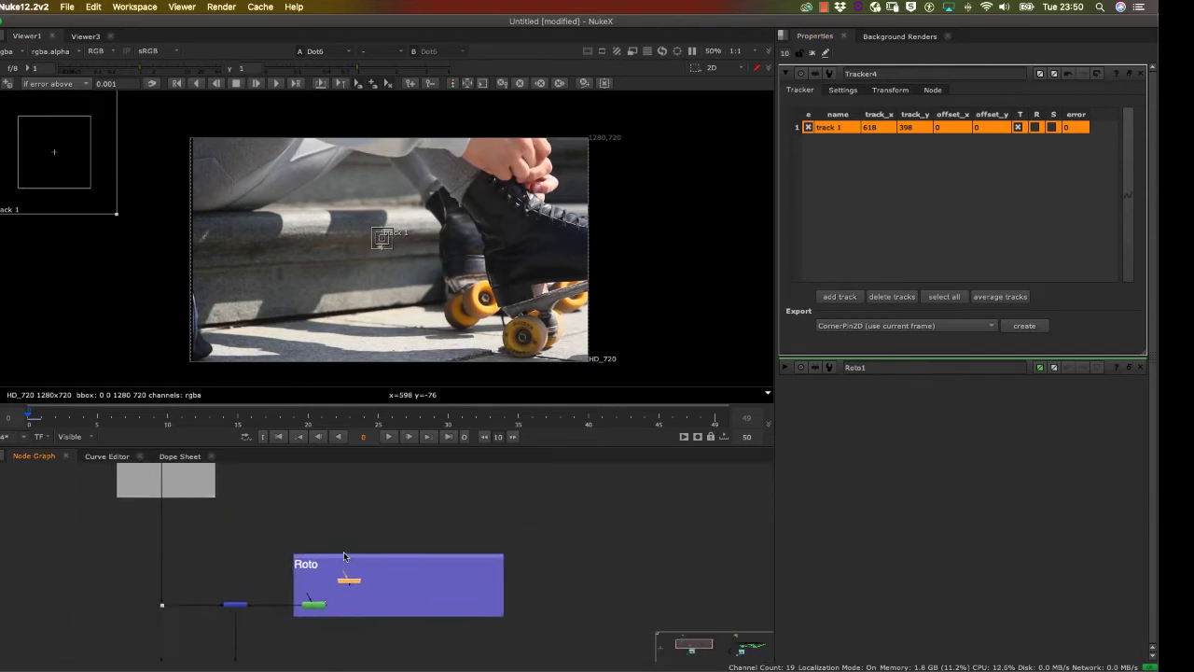
scroll(344, 585, up, 3)
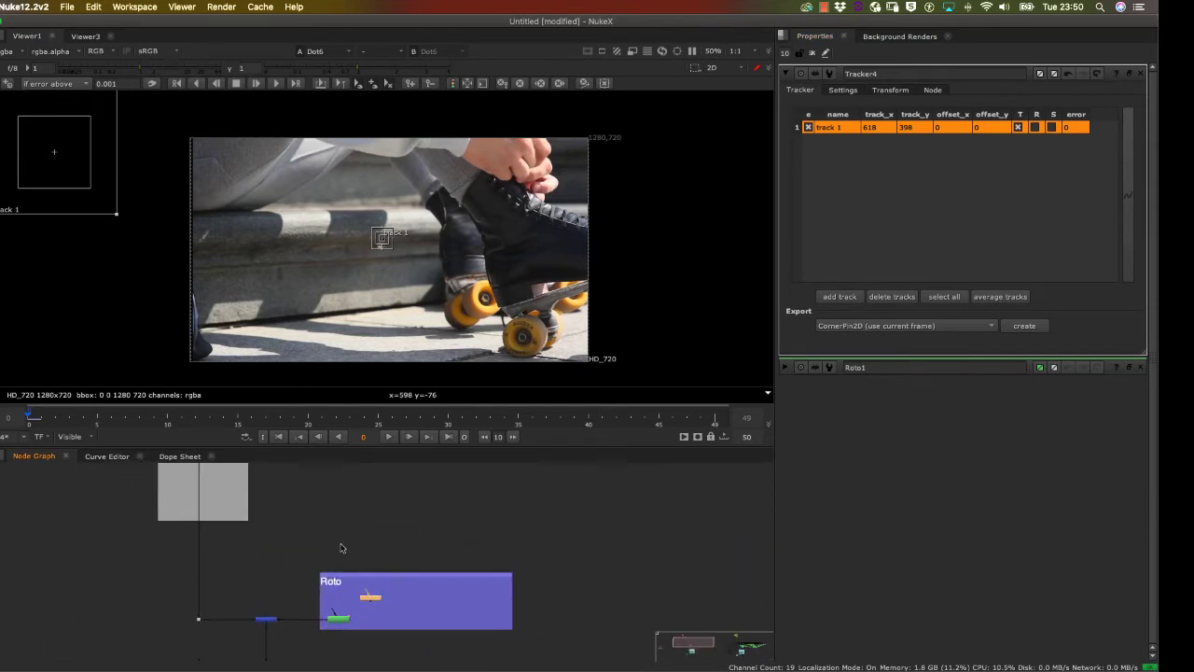
scroll(354, 525, down, 1)
scroll(299, 522, up, 2)
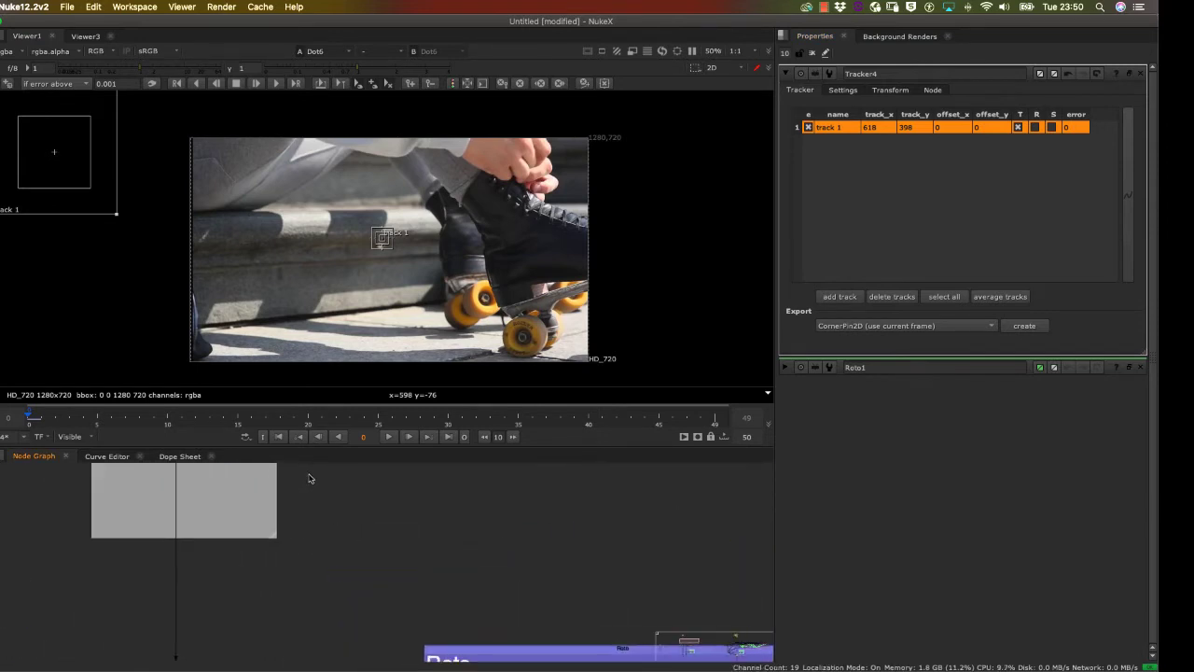
scroll(312, 530, down, 2)
scroll(248, 547, down, 4)
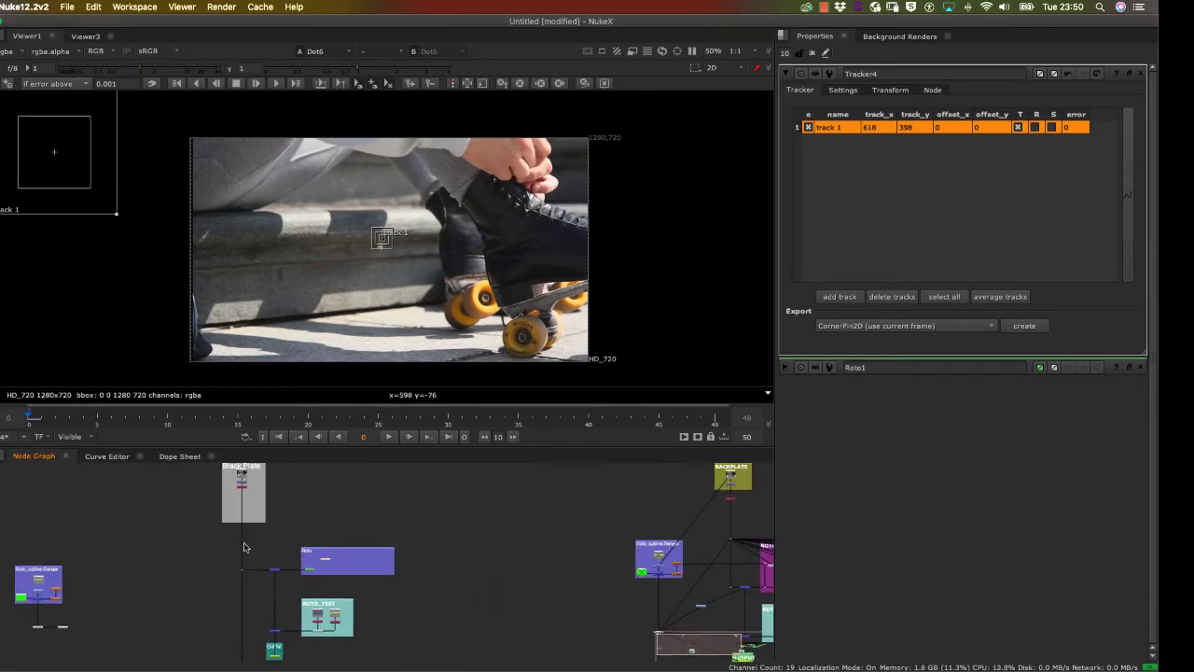
drag(245, 507, 236, 535)
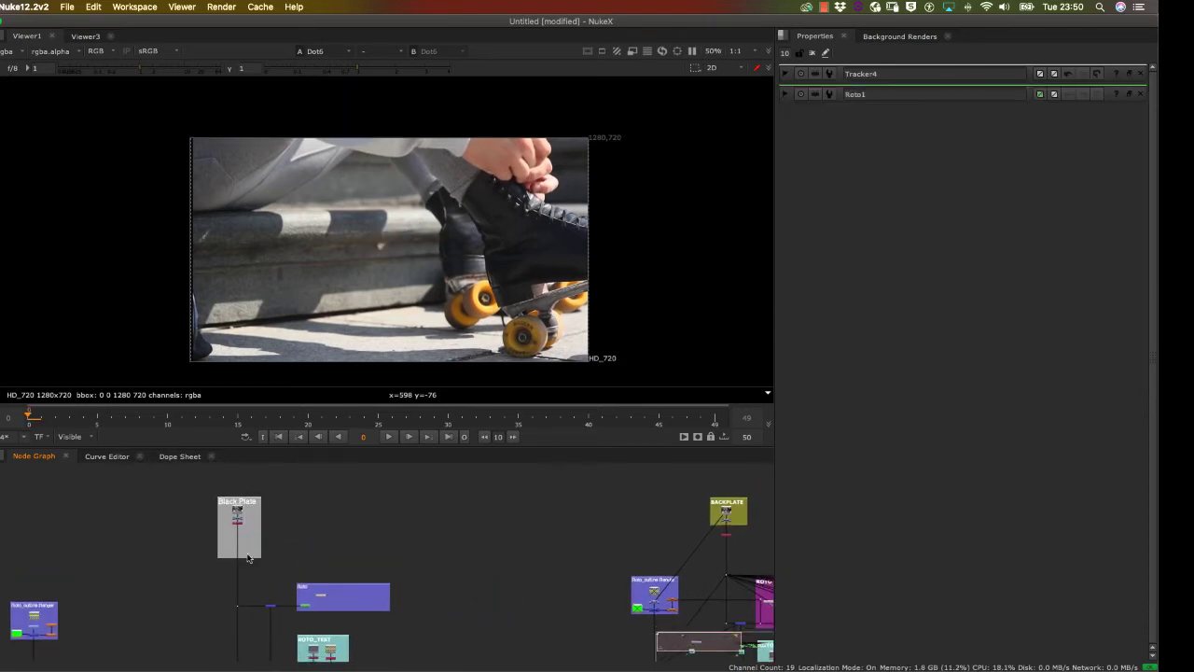
scroll(249, 538, up, 4)
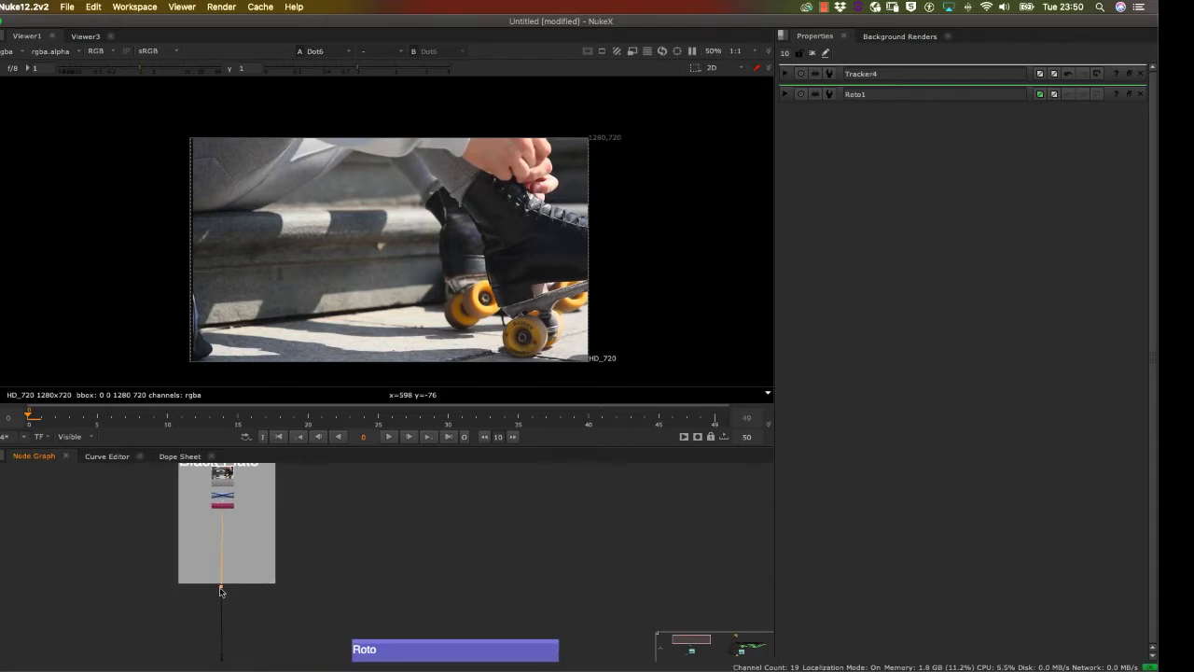
scroll(312, 546, up, 2)
scroll(346, 544, down, 3)
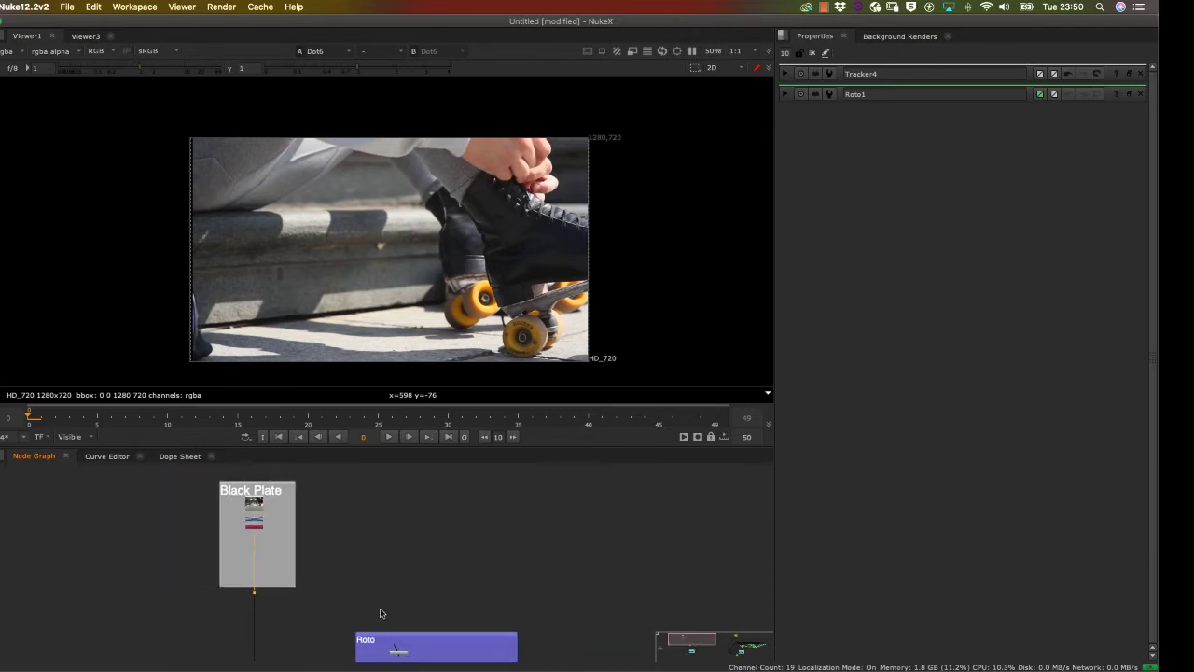
Step: Open the Tracker's properties in the second tree's Roto backdrop and nudge its node slightly higher above Roto1
drag(299, 610, 262, 598)
drag(357, 577, 348, 481)
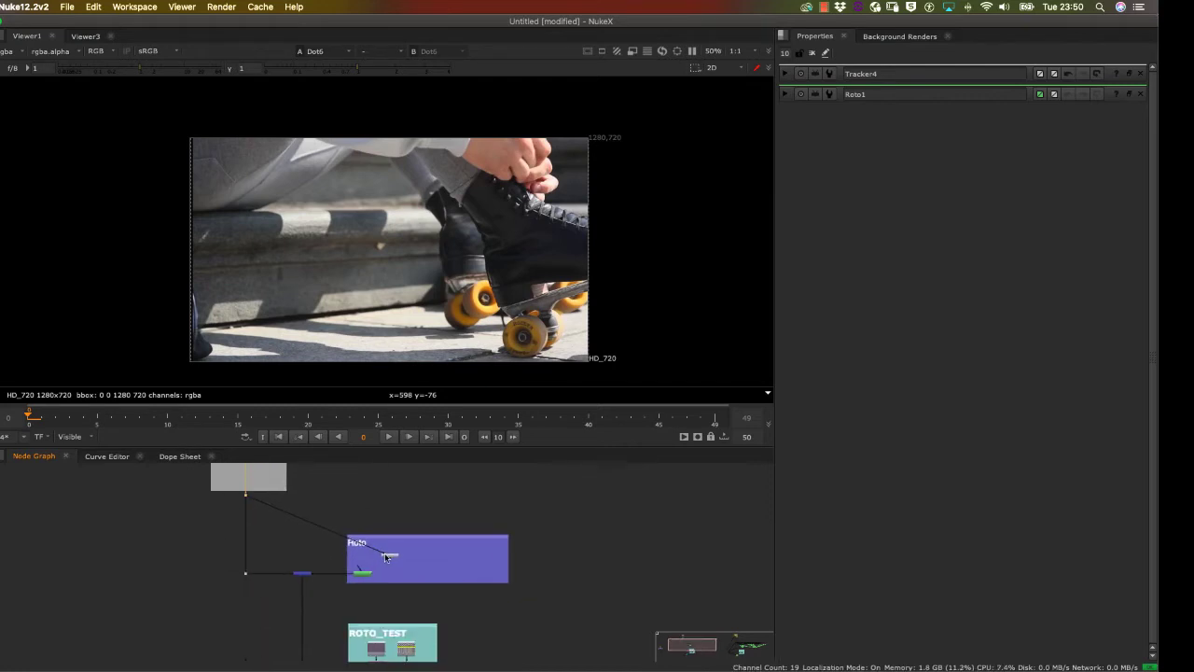
double_click(387, 557)
scroll(333, 491, up, 3)
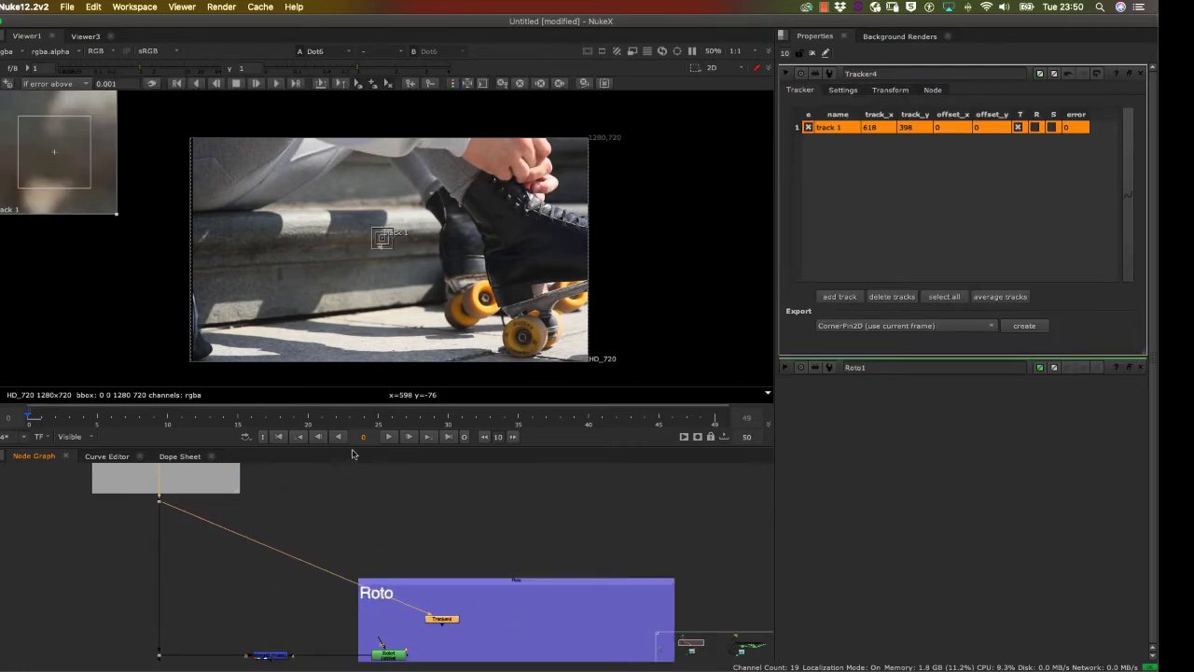
drag(442, 618, 438, 612)
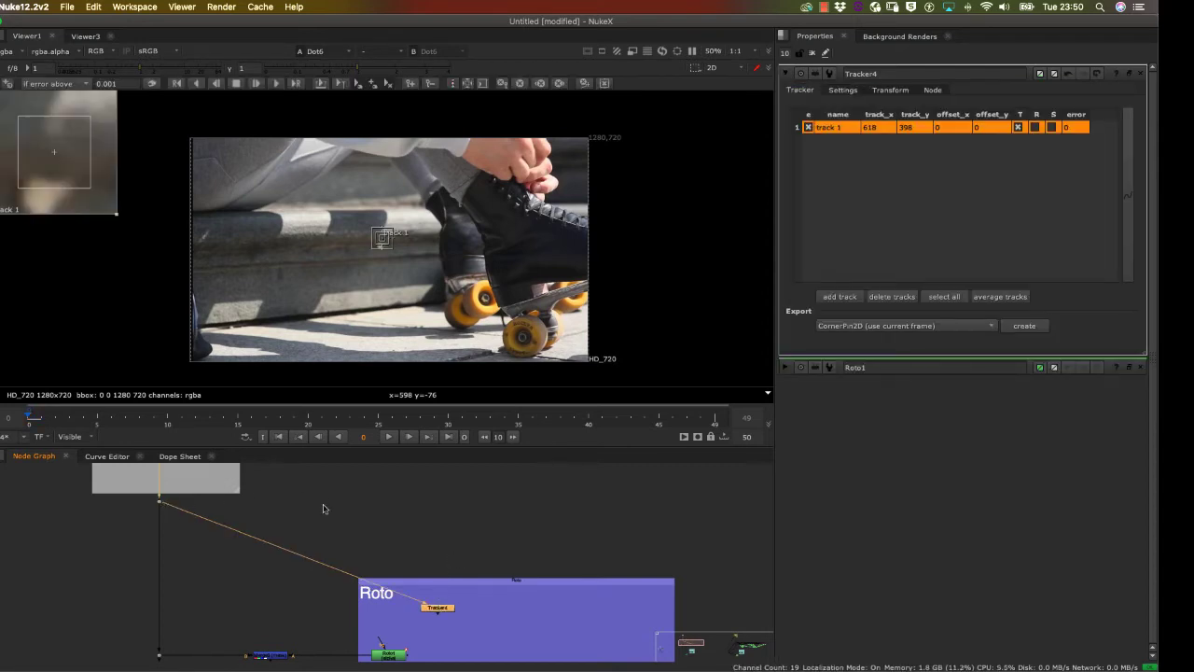
Step: Examine the finished roto tree's fan of connections into its ROTO backdrop for comparison, and return to the Tracker node
drag(572, 558, 205, 582)
drag(648, 575, 300, 576)
drag(558, 526, 229, 493)
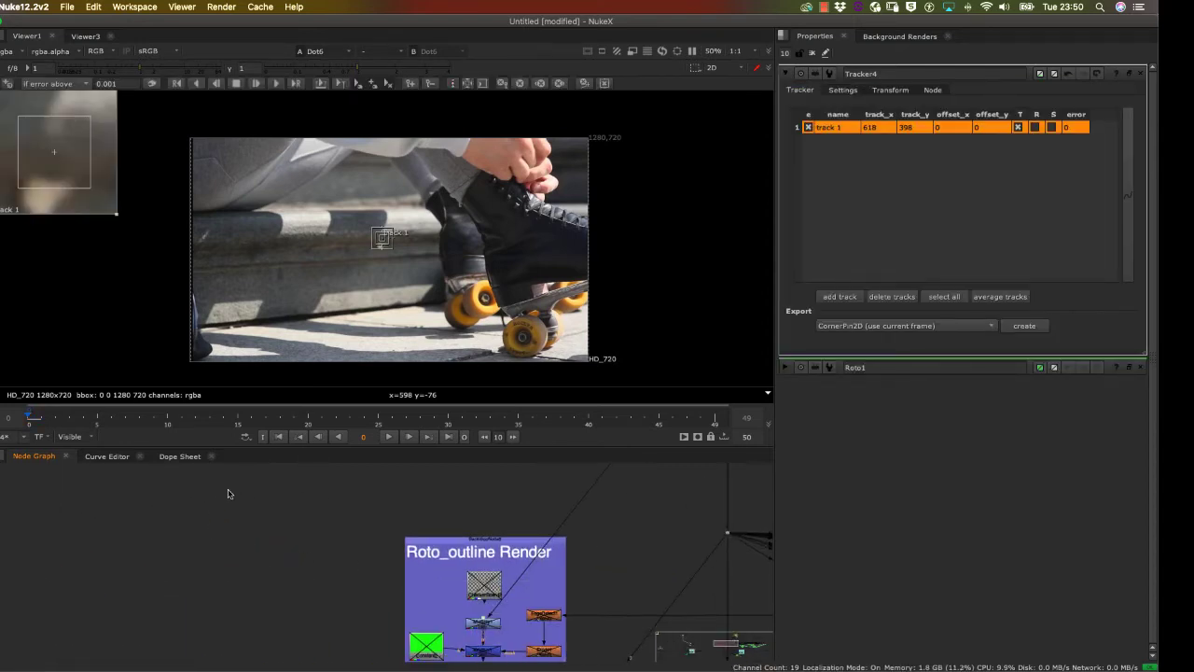
drag(560, 549, 381, 556)
scroll(346, 524, up, 4)
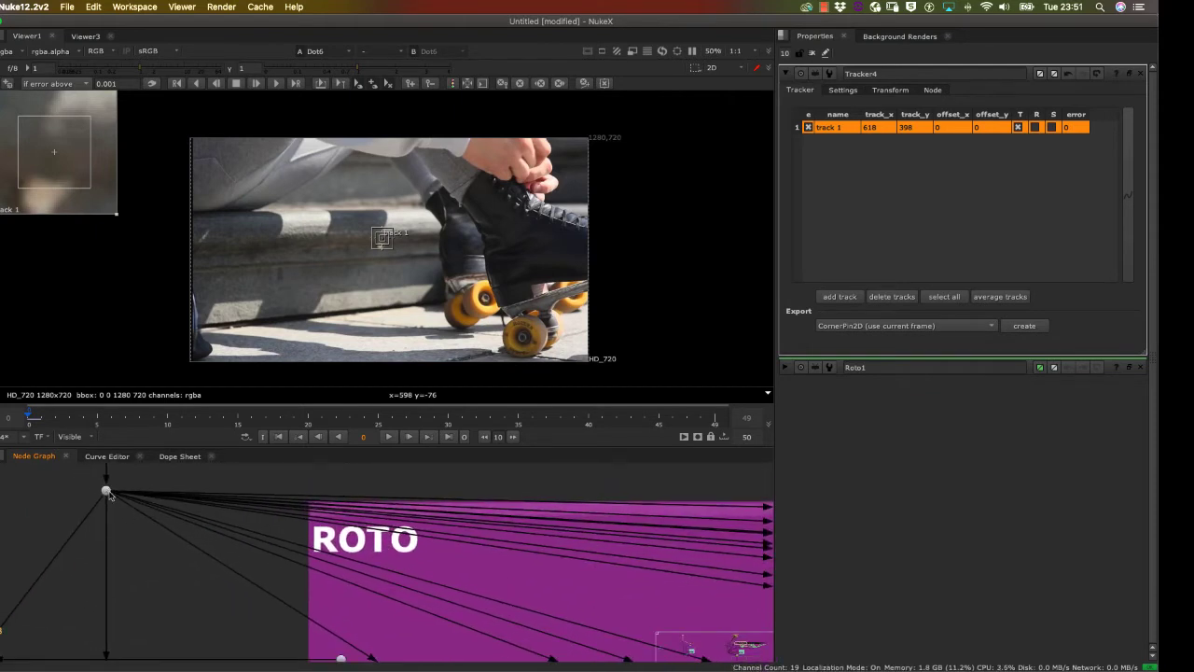
drag(112, 491, 539, 506)
mouse_move(145, 562)
mouse_down()
mouse_move(474, 550)
mouse_move(571, 534)
mouse_up()
drag(275, 524, 594, 490)
drag(291, 495, 560, 494)
drag(224, 579, 550, 570)
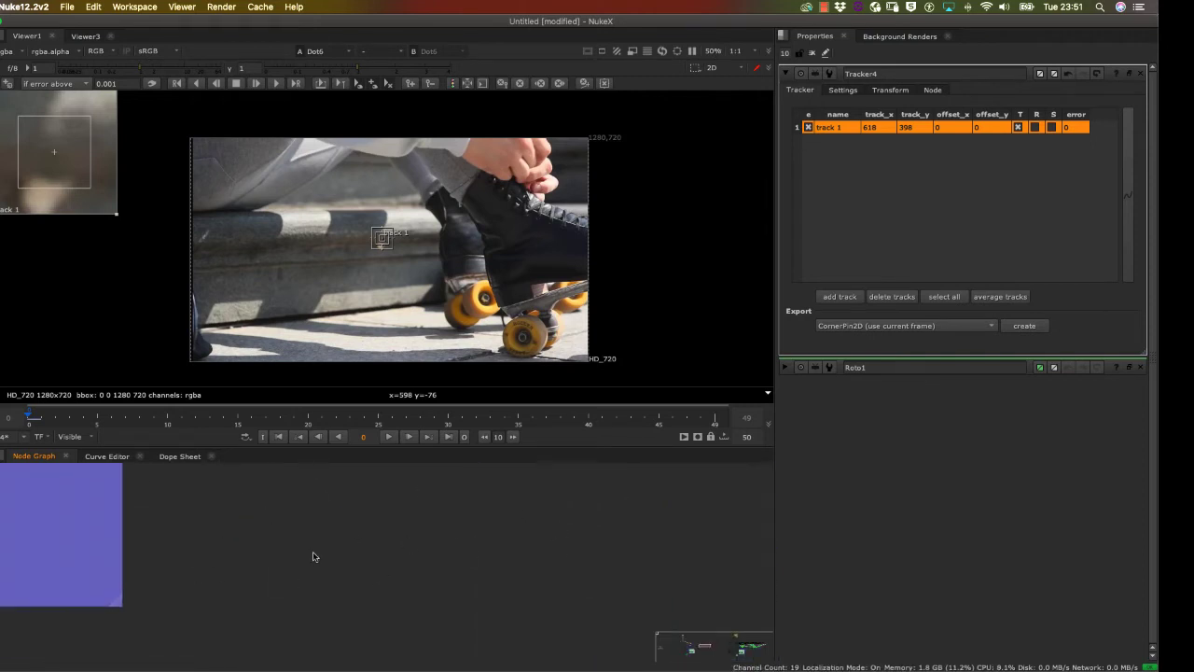
mouse_move(316, 557)
mouse_down()
mouse_move(566, 568)
mouse_move(547, 614)
mouse_up()
drag(230, 572, 441, 527)
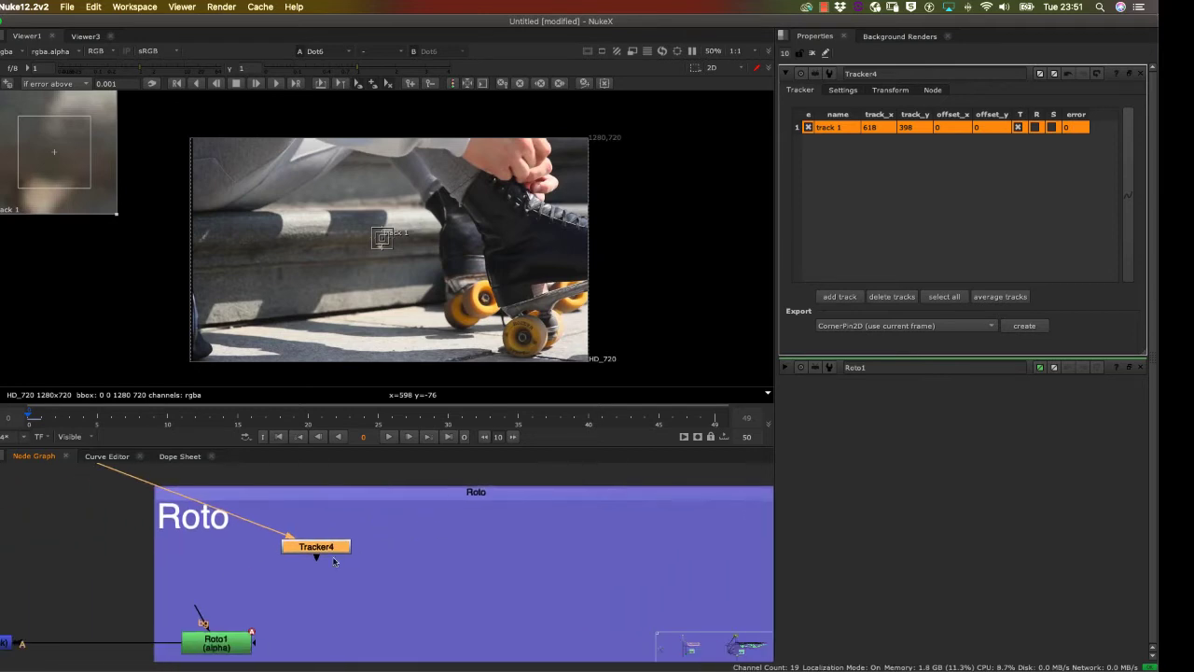
Step: Select the Tracker node and place track 1 on the small light spot on the bench, at about x 611.8, y 373.5
scroll(330, 558, up, 4)
scroll(327, 571, down, 6)
drag(259, 627, 272, 626)
click(323, 559)
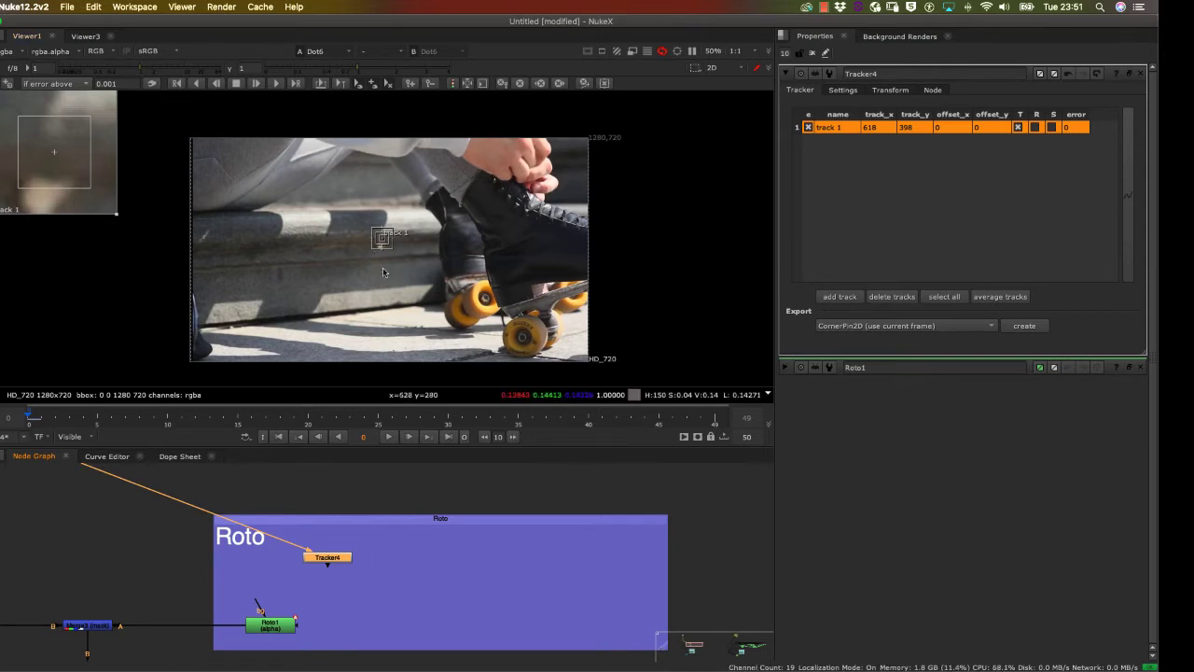
scroll(387, 263, up, 5)
drag(387, 227, 386, 245)
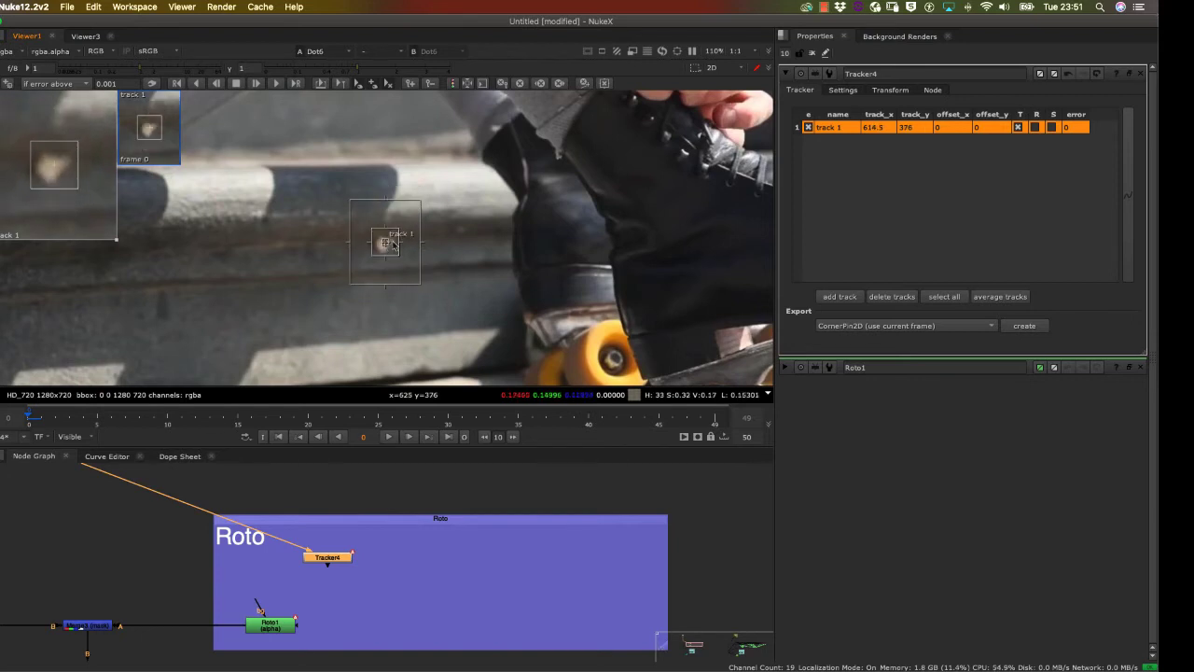
scroll(386, 244, up, 8)
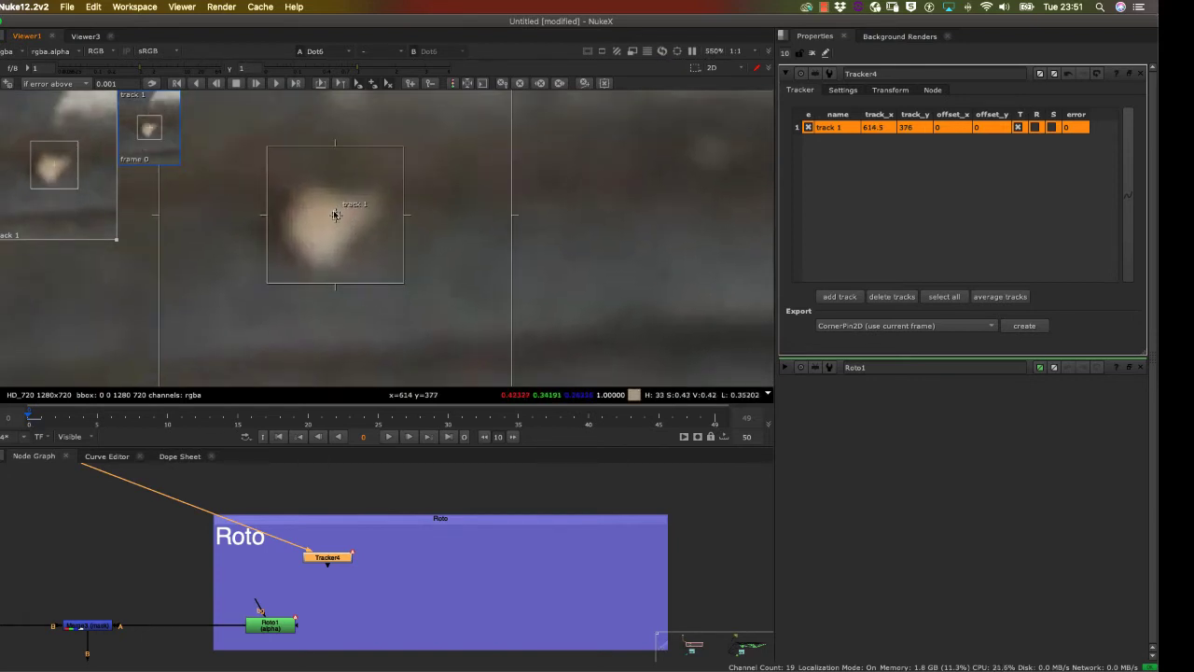
drag(333, 213, 327, 224)
Step: Adjust track 1's pattern box around the light spot and slightly enlarge its search area
drag(393, 292, 404, 114)
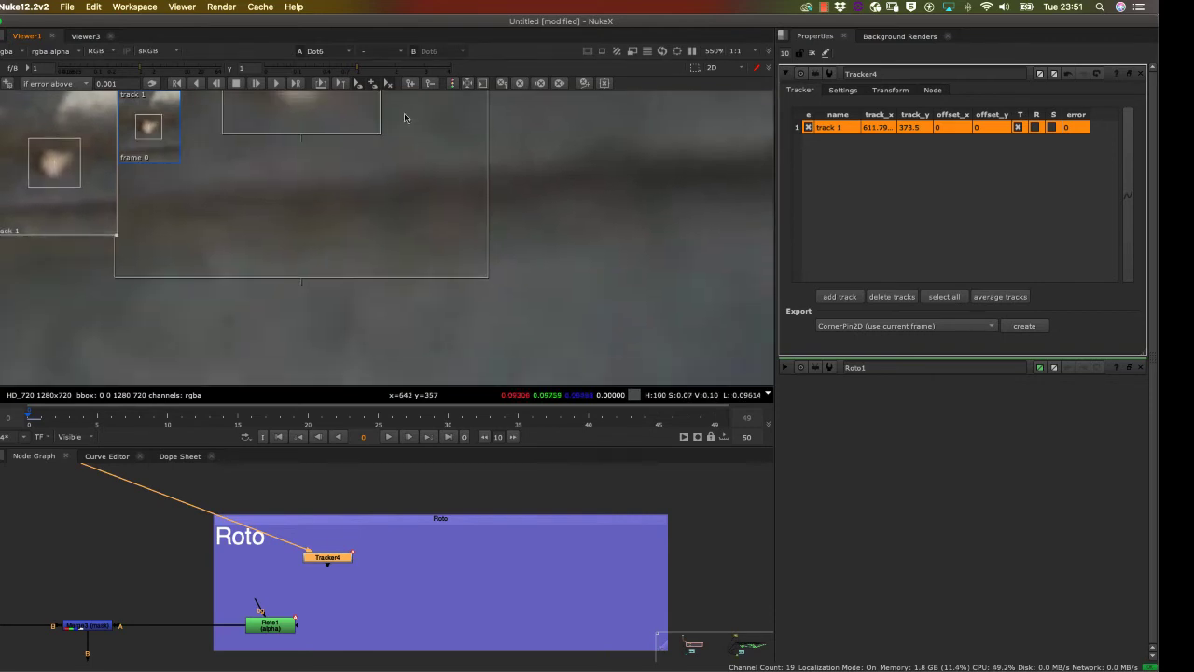
scroll(432, 215, down, 5)
drag(454, 246, 466, 245)
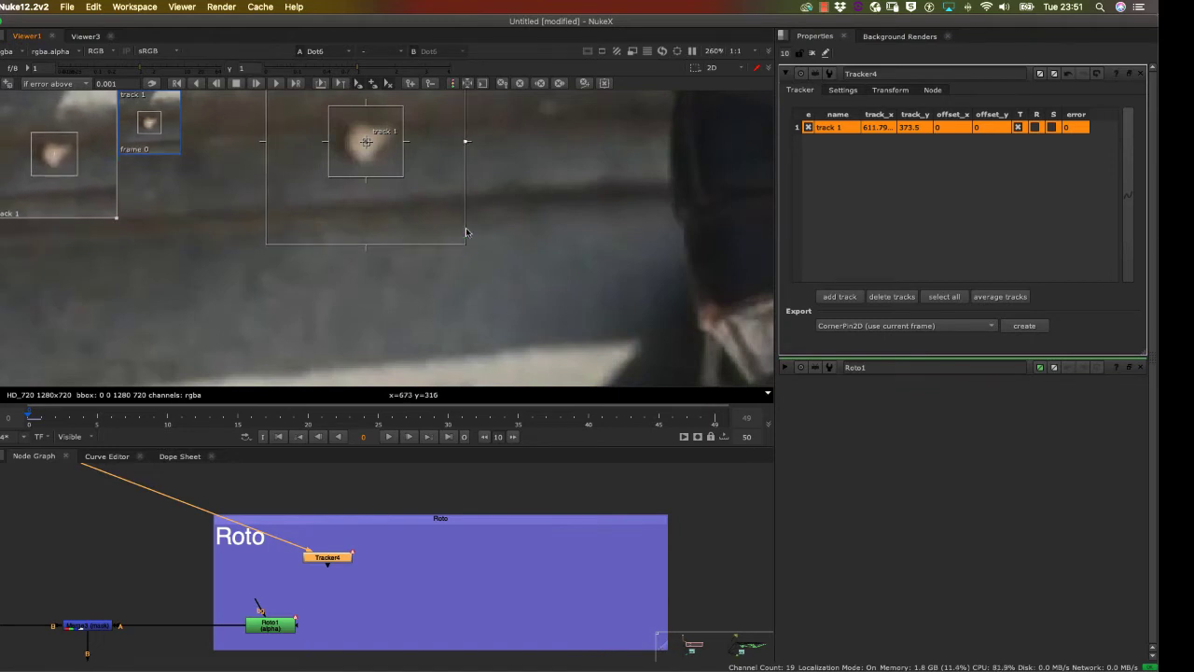
drag(404, 178, 403, 179)
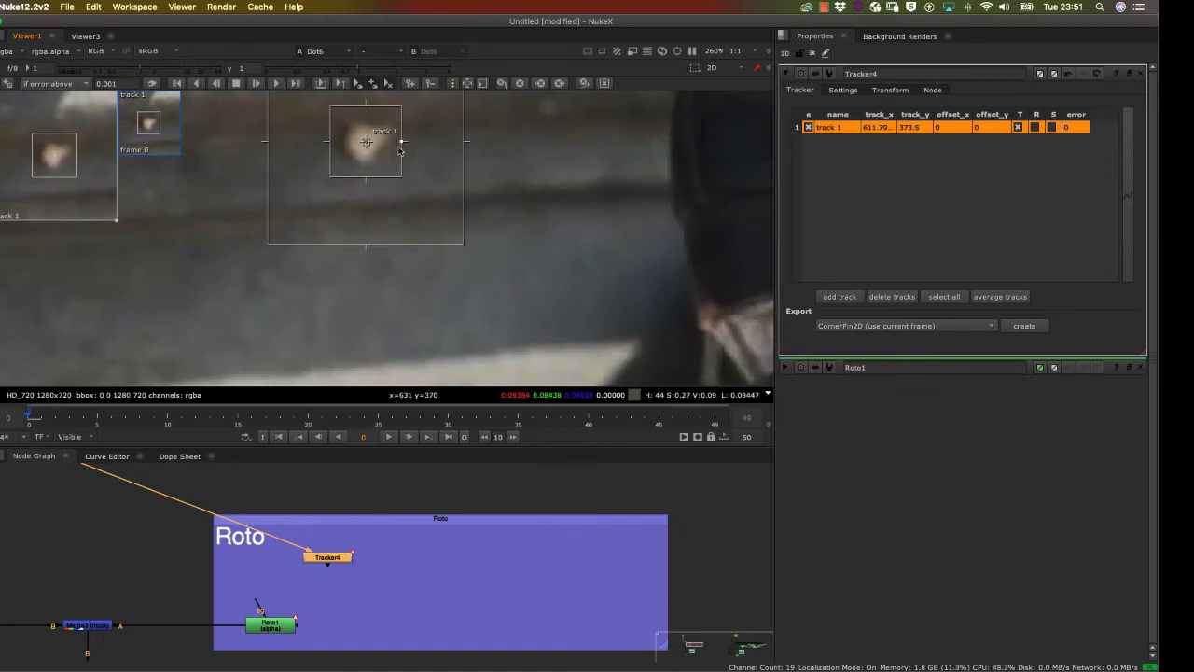
scroll(435, 275, down, 6)
drag(388, 305, 384, 329)
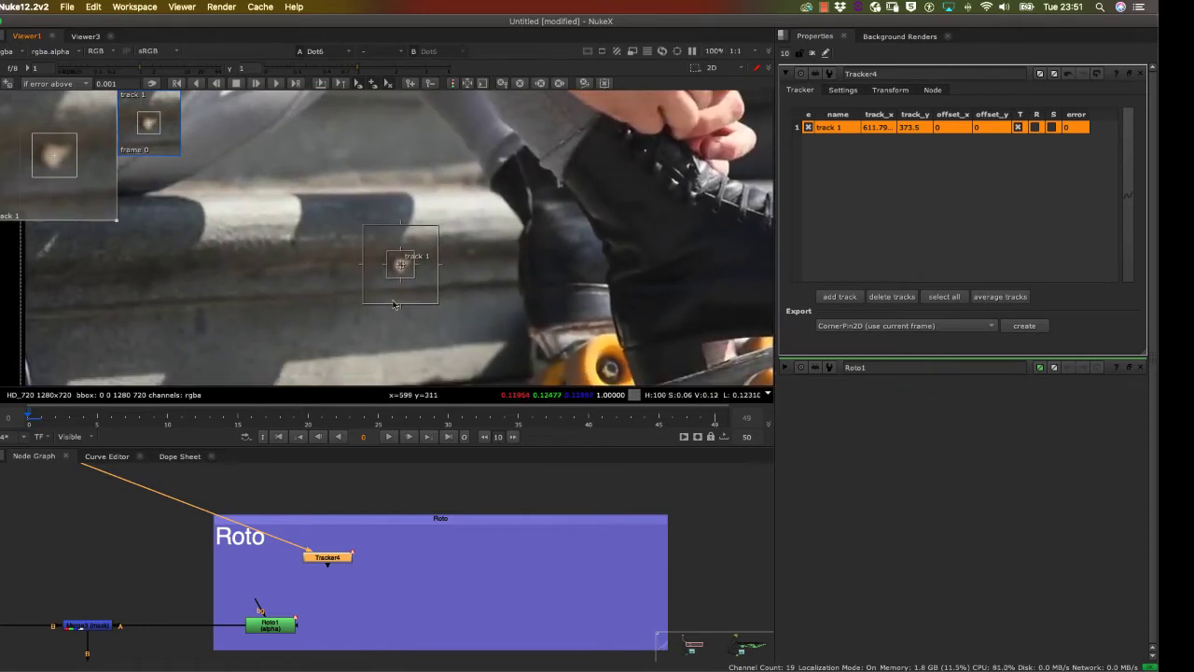
Step: Track the light spot forward to frame 49, scrub back to frame 1, and restore the full timeline range
click(277, 86)
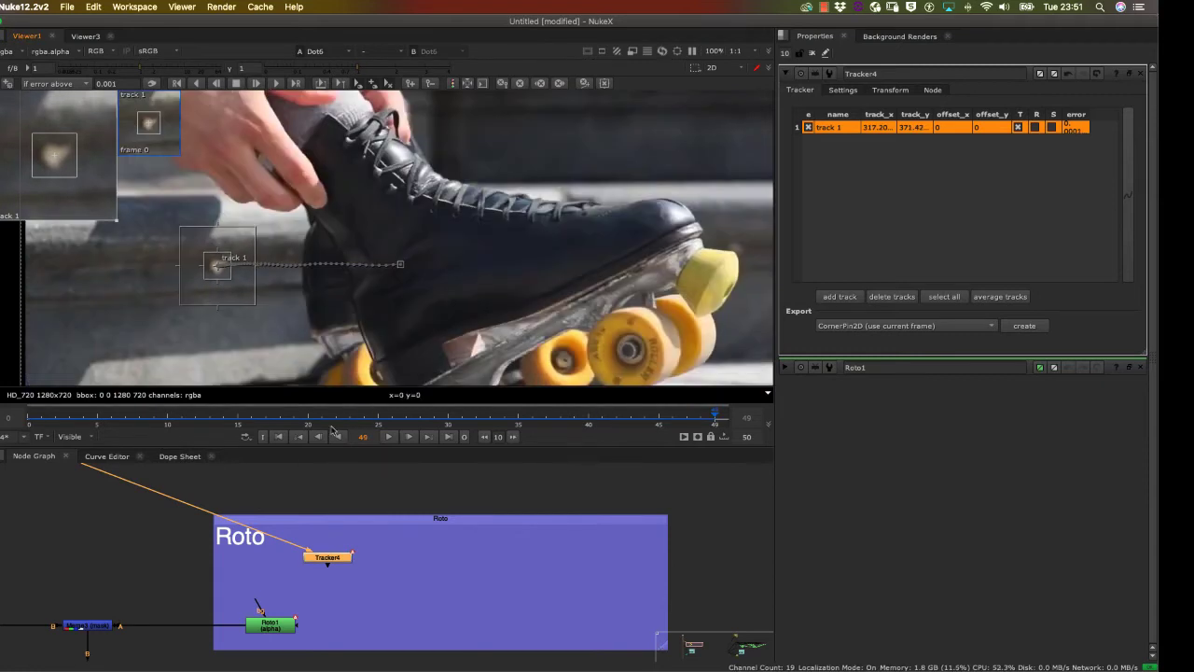
drag(346, 418, 78, 415)
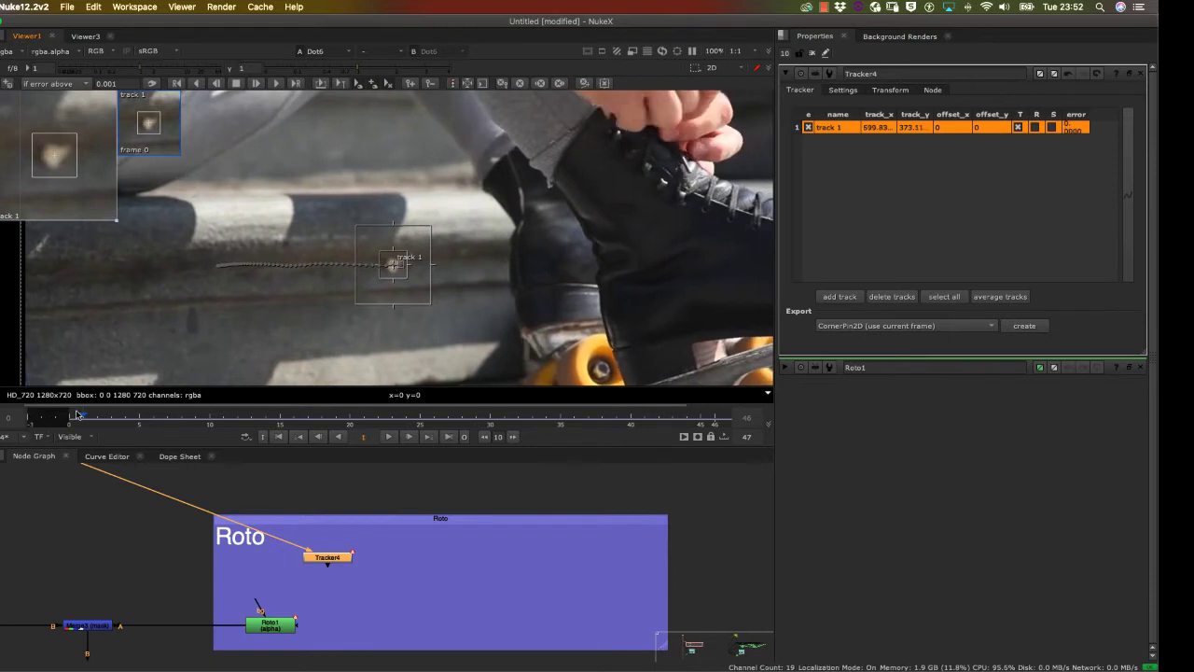
middle_click(129, 414)
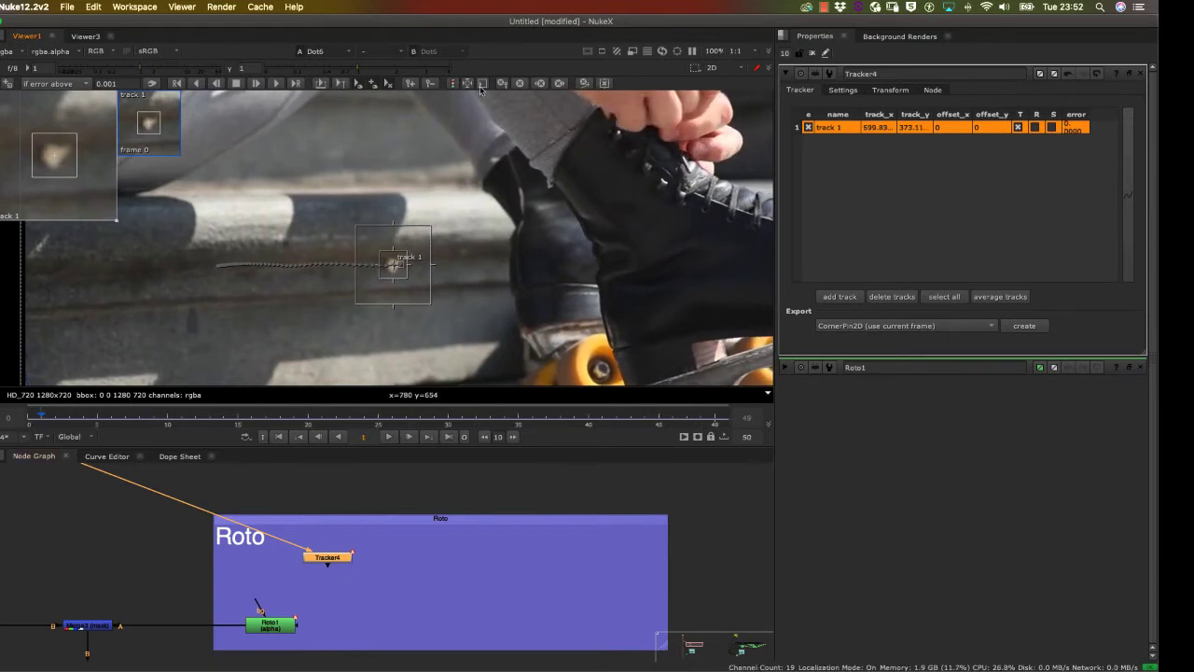
Step: Turn on the error color coding for track 1's path and inspect the tracked points closely
click(454, 84)
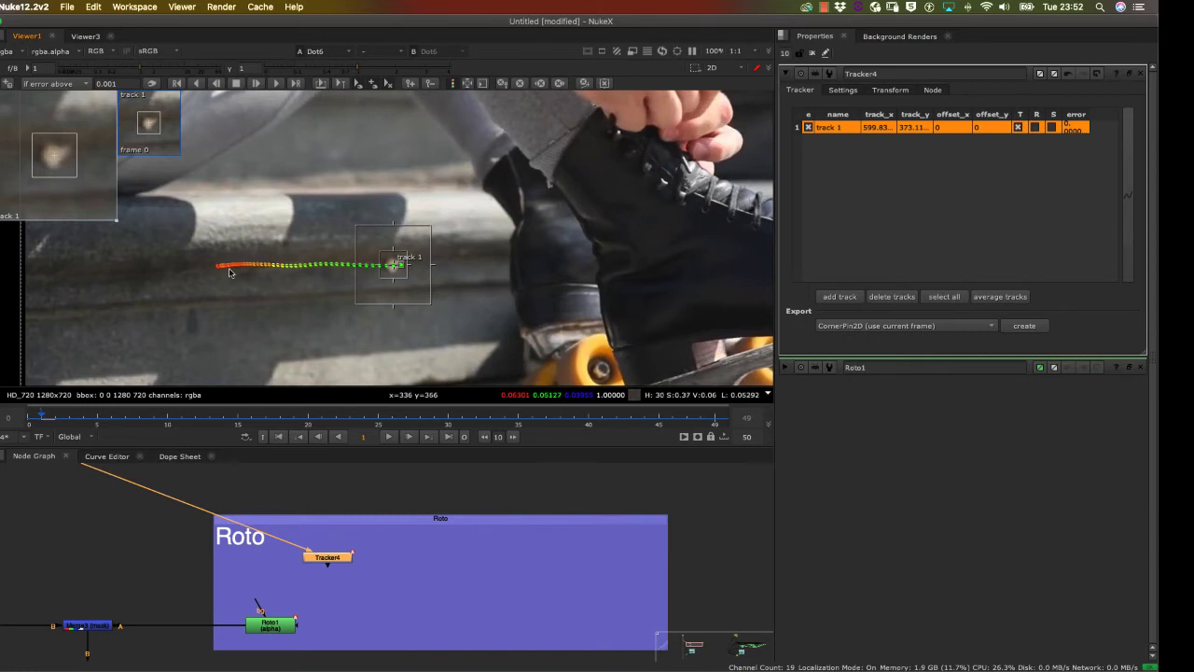
scroll(229, 272, up, 10)
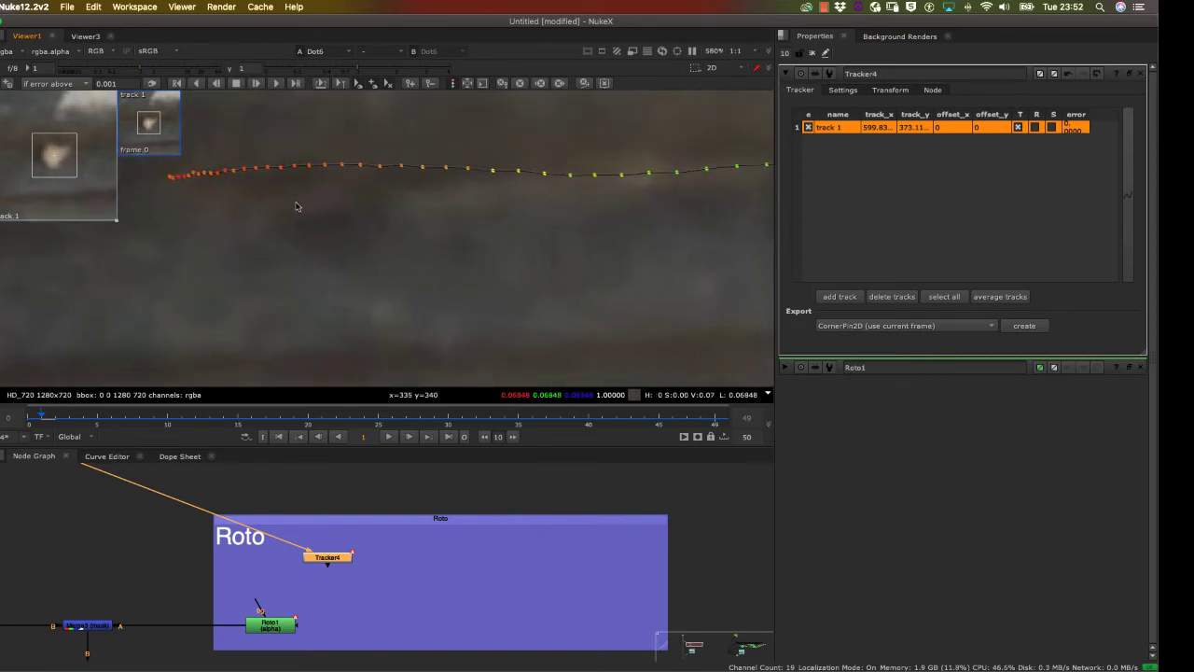
scroll(280, 221, down, 8)
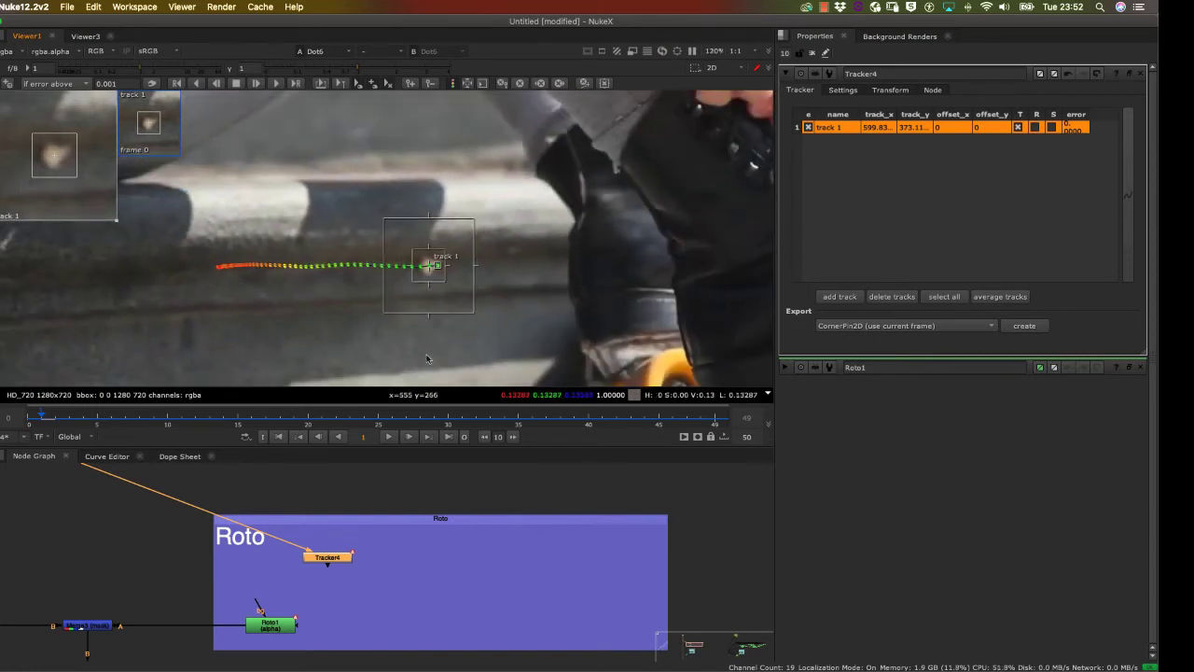
Step: Isolate track 1's error curve in the Curve Editor and frame it to fill the graph
click(107, 457)
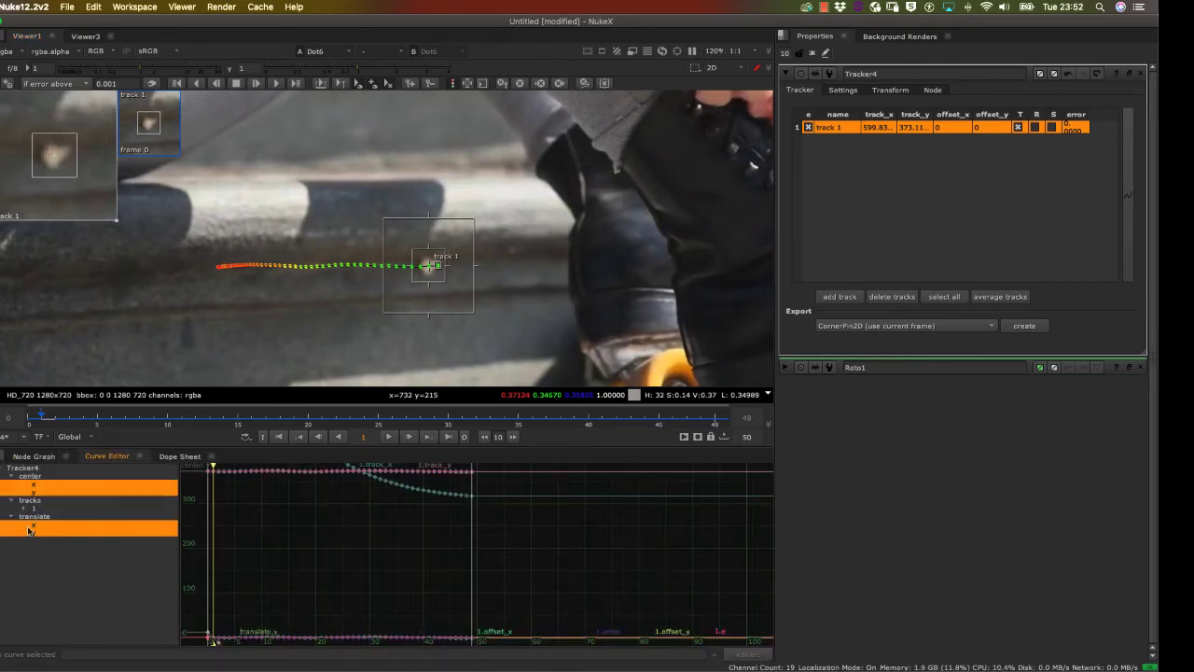
click(25, 508)
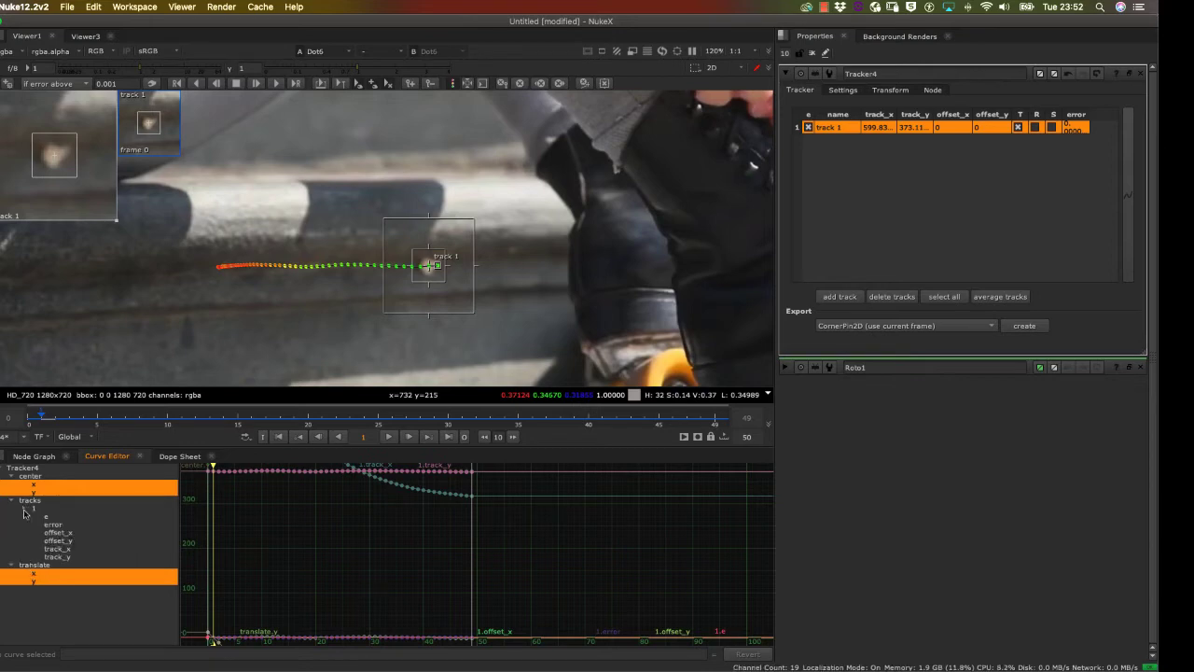
click(53, 524)
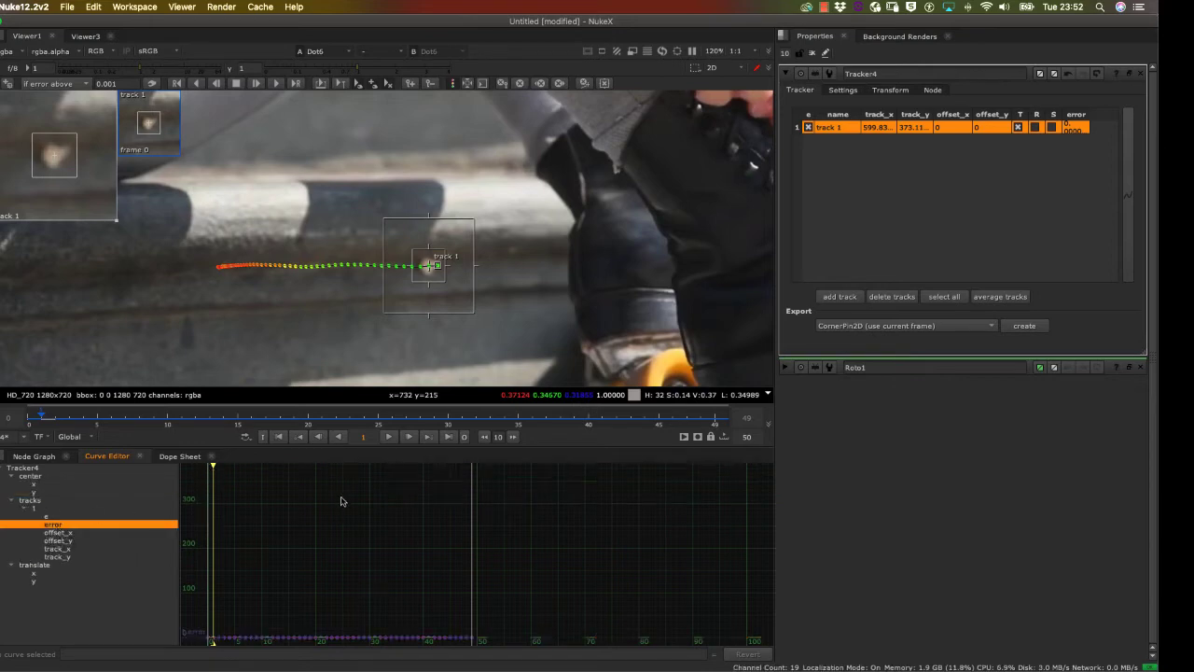
right_click(340, 525)
mouse_move(382, 550)
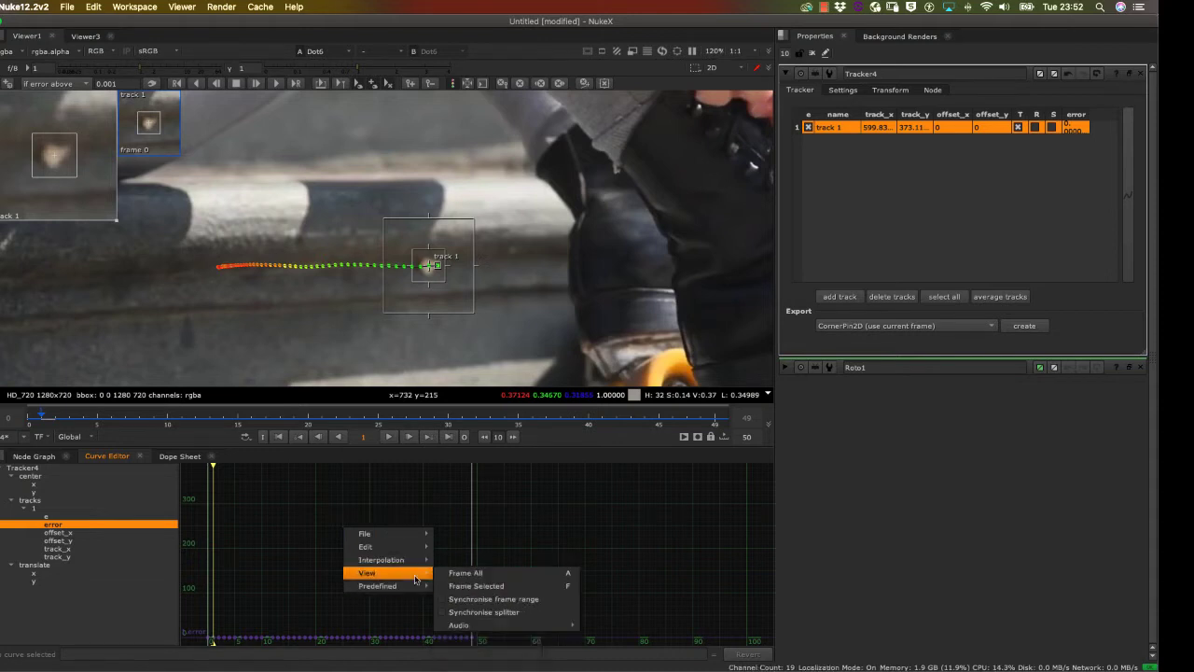
click(469, 575)
drag(485, 464, 353, 500)
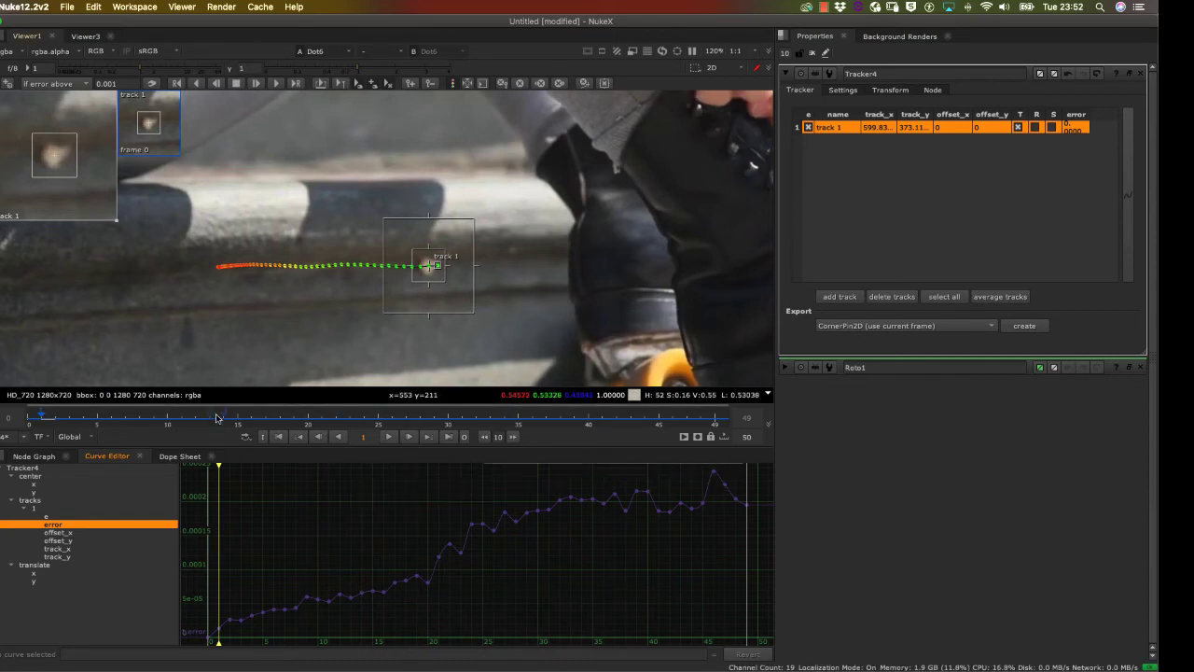
Step: Go to frame 49 and retrack track 1 one frame backward and one frame forward
mouse_move(219, 417)
mouse_down()
mouse_move(540, 407)
mouse_move(714, 418)
mouse_up()
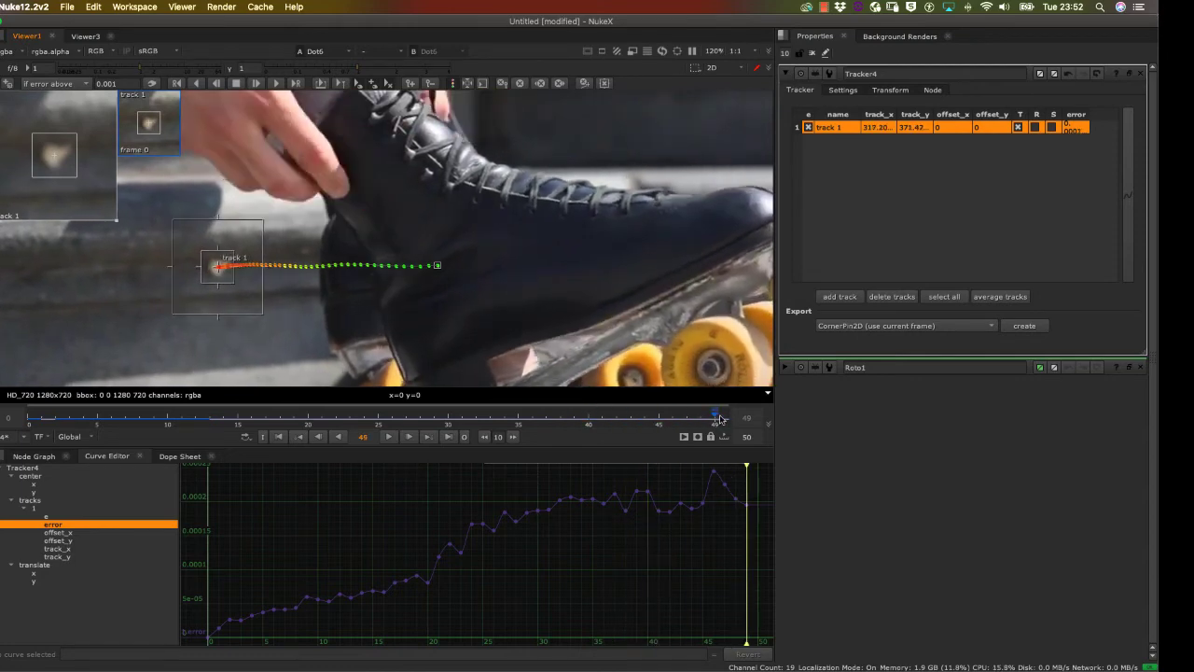
click(155, 85)
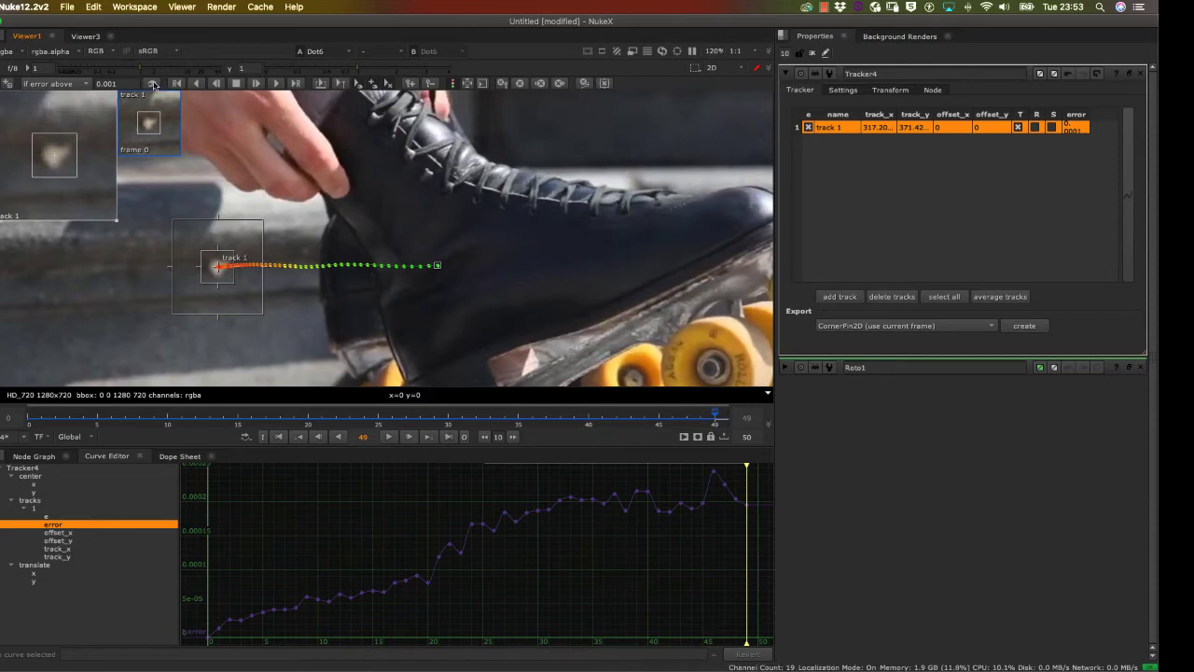
click(216, 84)
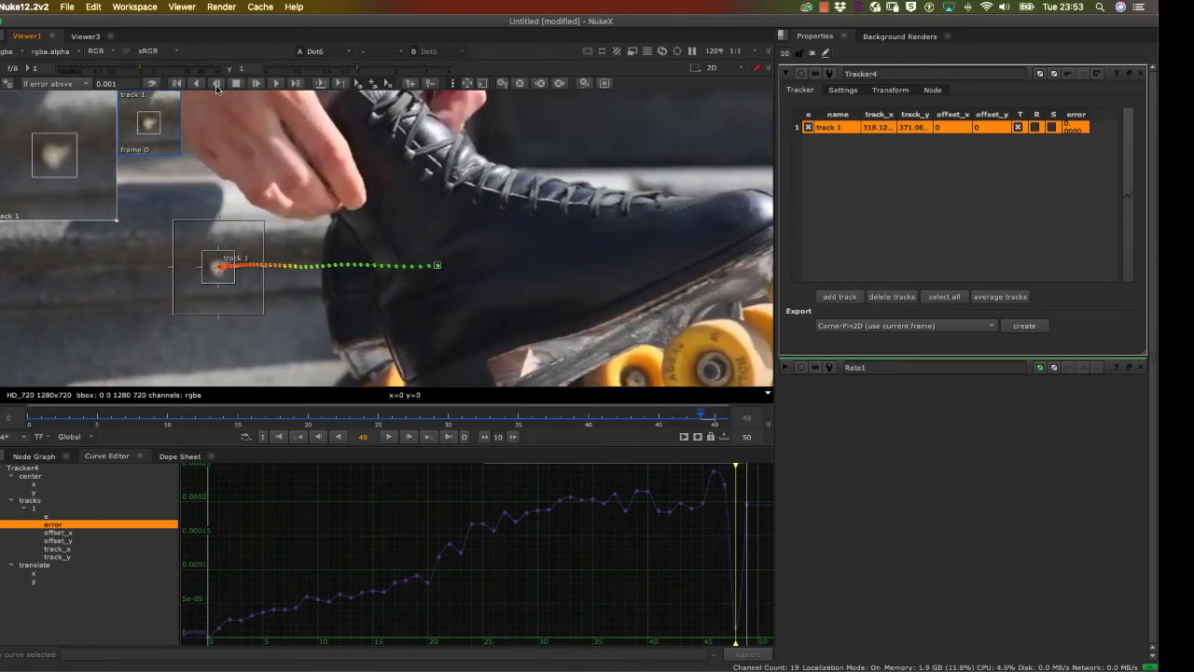
click(256, 84)
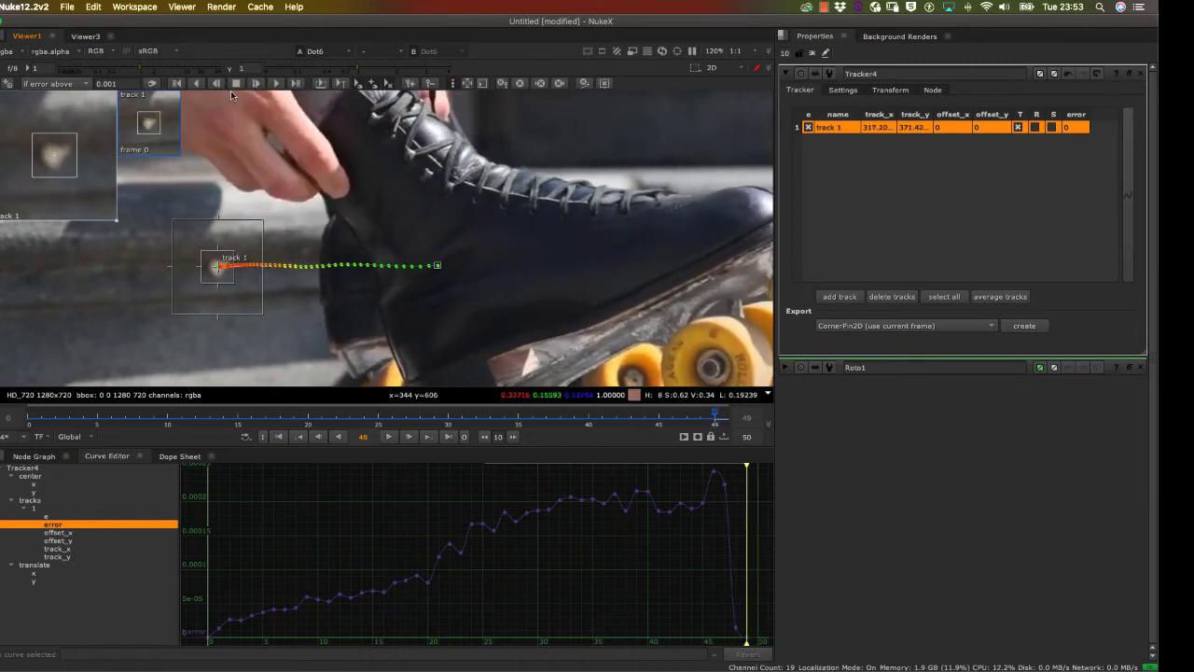
Step: Retrack track 1 backward one frame at a time from frame 49 to frame 22
click(216, 84)
click(216, 84)
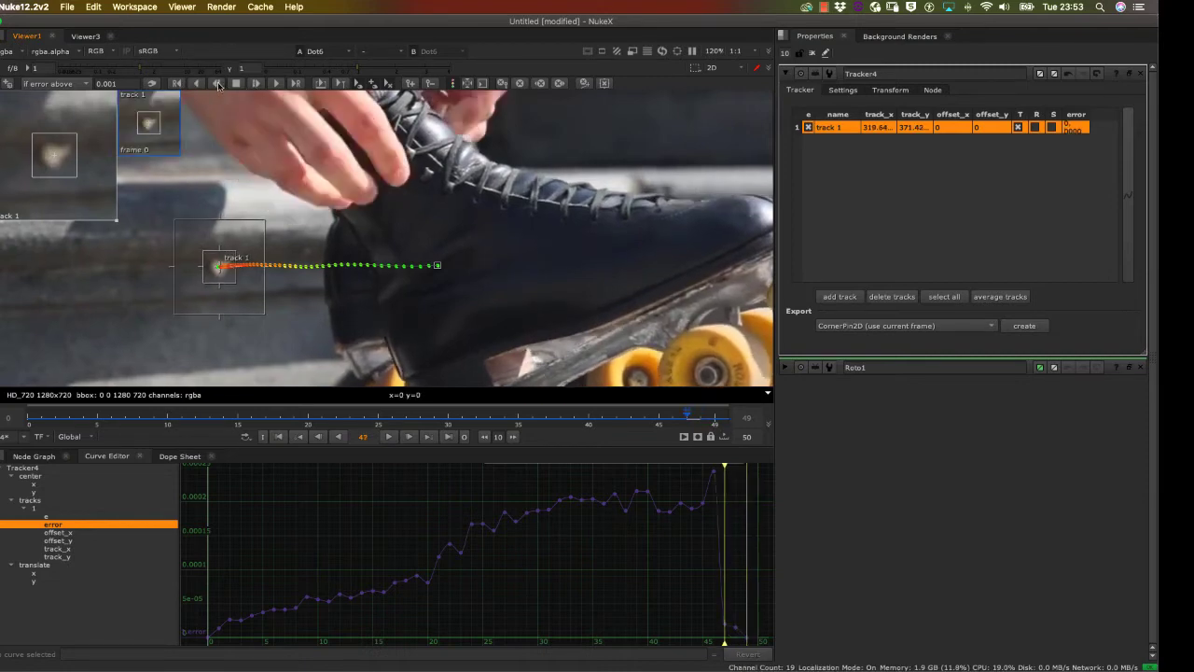
click(217, 84)
click(218, 85)
click(218, 85)
click(218, 85)
click(217, 84)
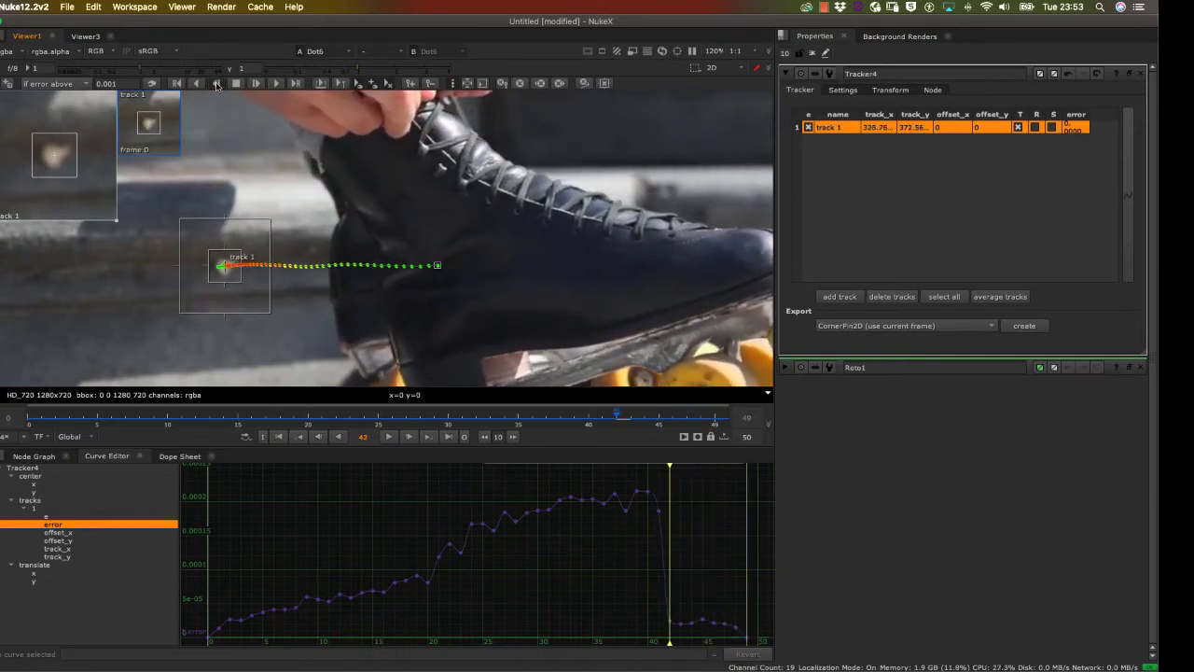
click(218, 84)
click(217, 84)
click(217, 83)
click(217, 84)
click(217, 84)
click(217, 84)
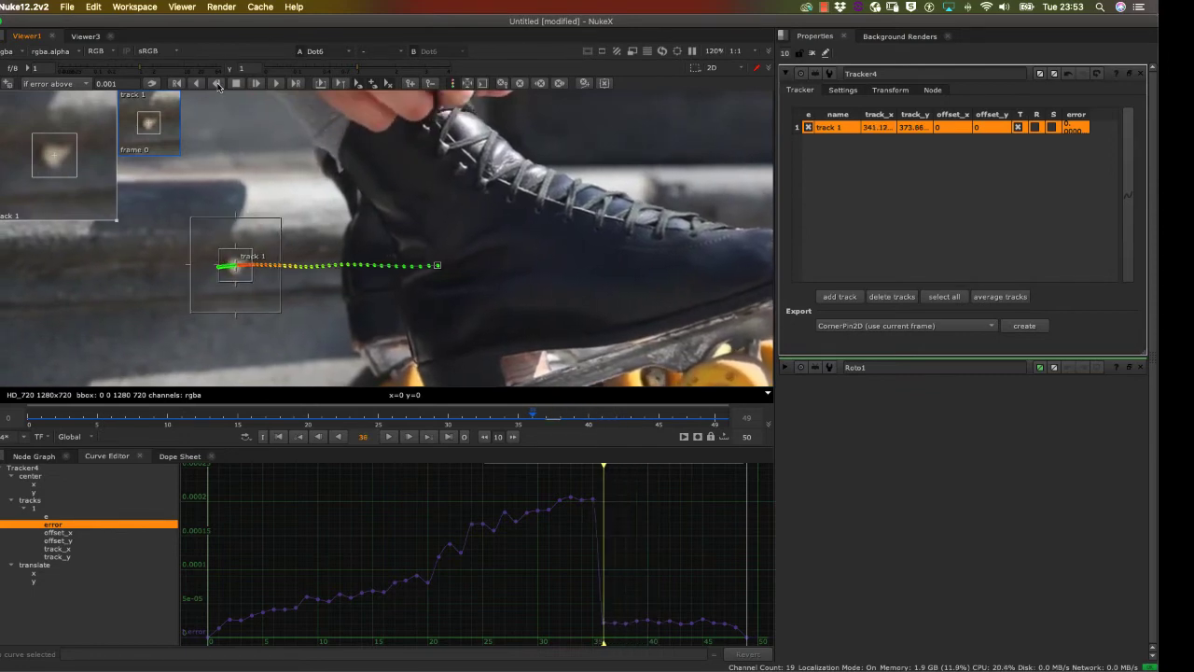
click(218, 84)
click(218, 84)
click(218, 84)
click(218, 84)
click(217, 84)
click(217, 84)
click(217, 84)
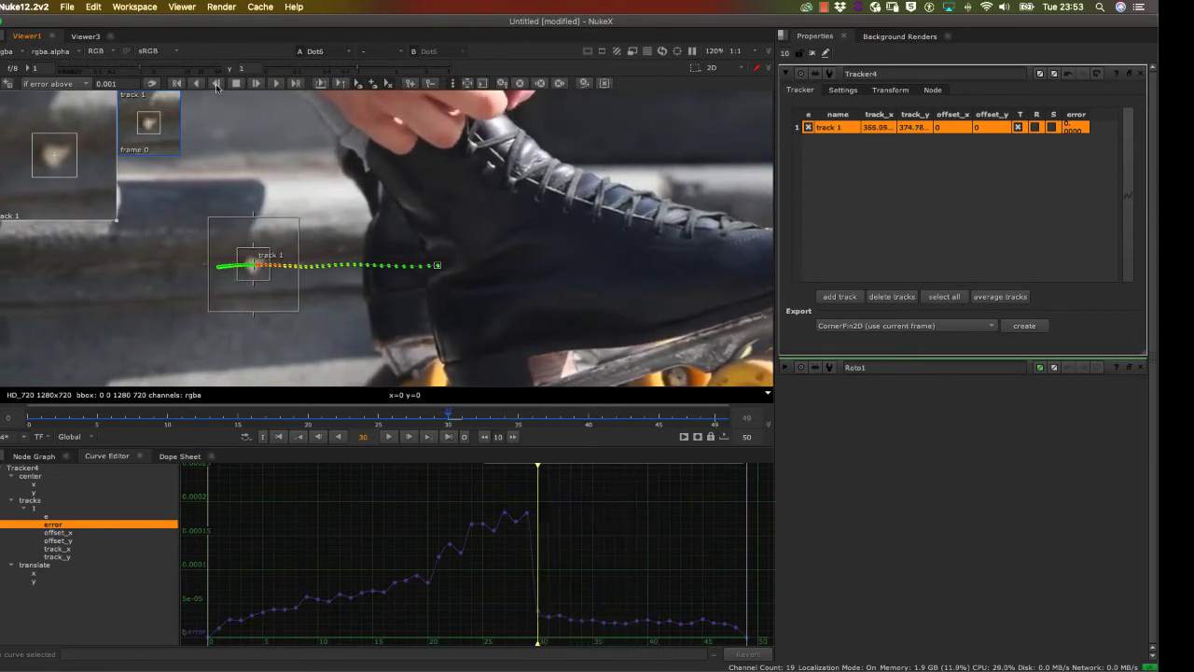
click(217, 84)
click(217, 84)
click(217, 85)
click(217, 84)
click(217, 84)
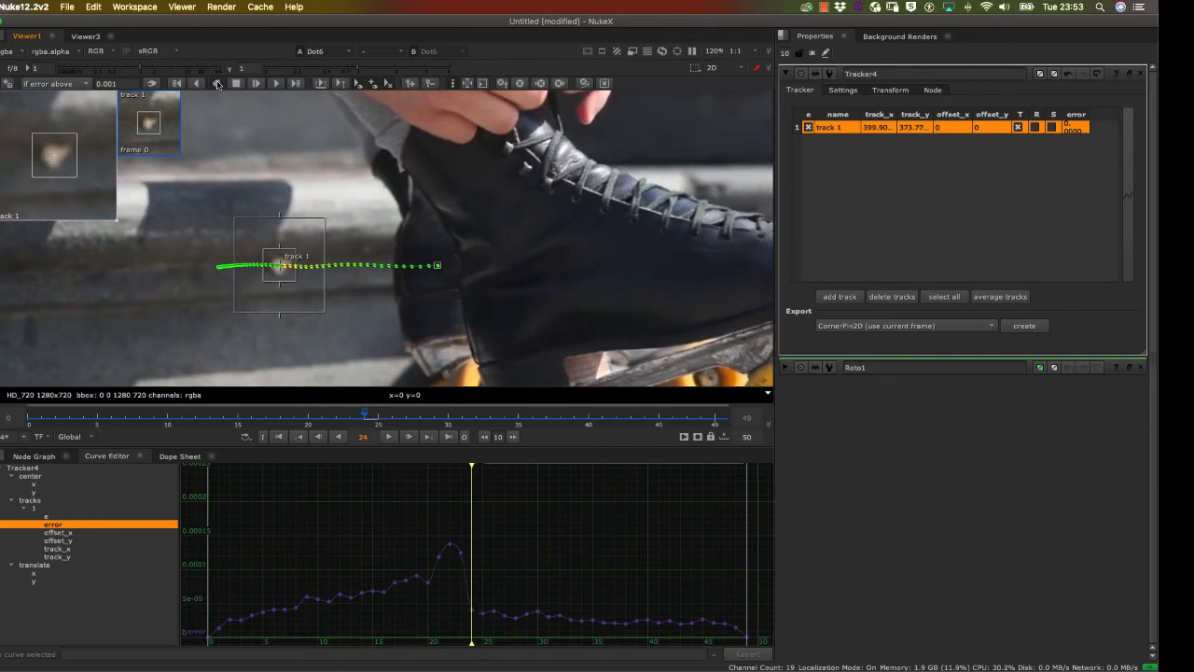
click(217, 84)
click(217, 84)
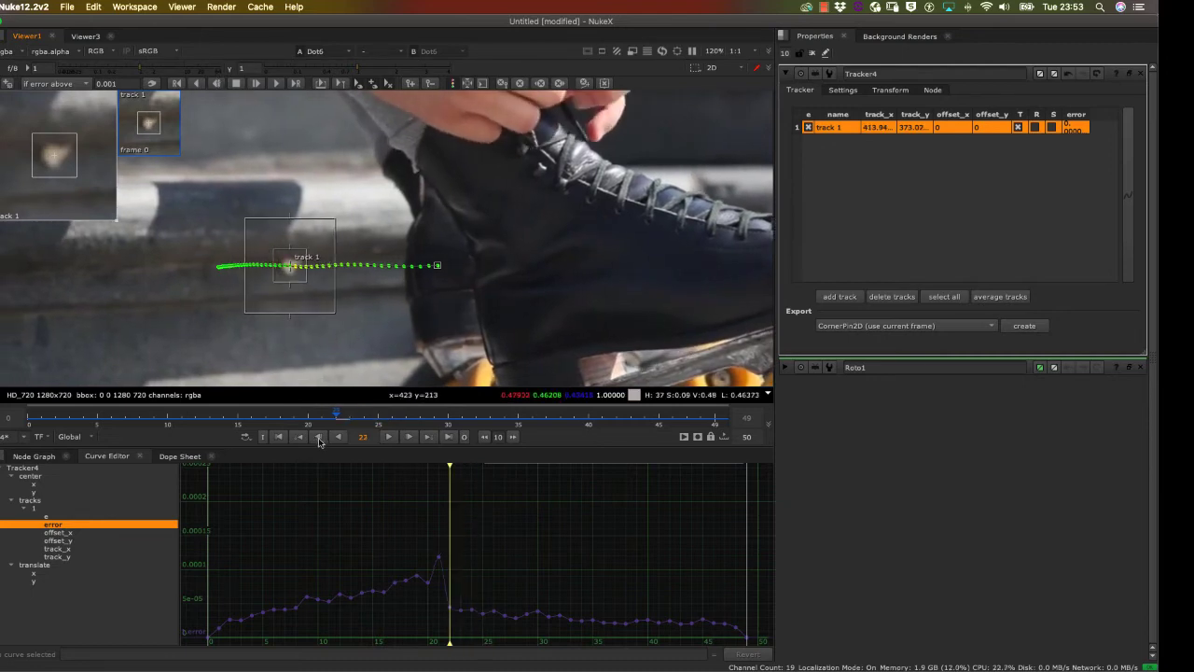
Step: Retrack track 1 backward one frame at a time to frame 20, and scrub back to frame 11
click(217, 84)
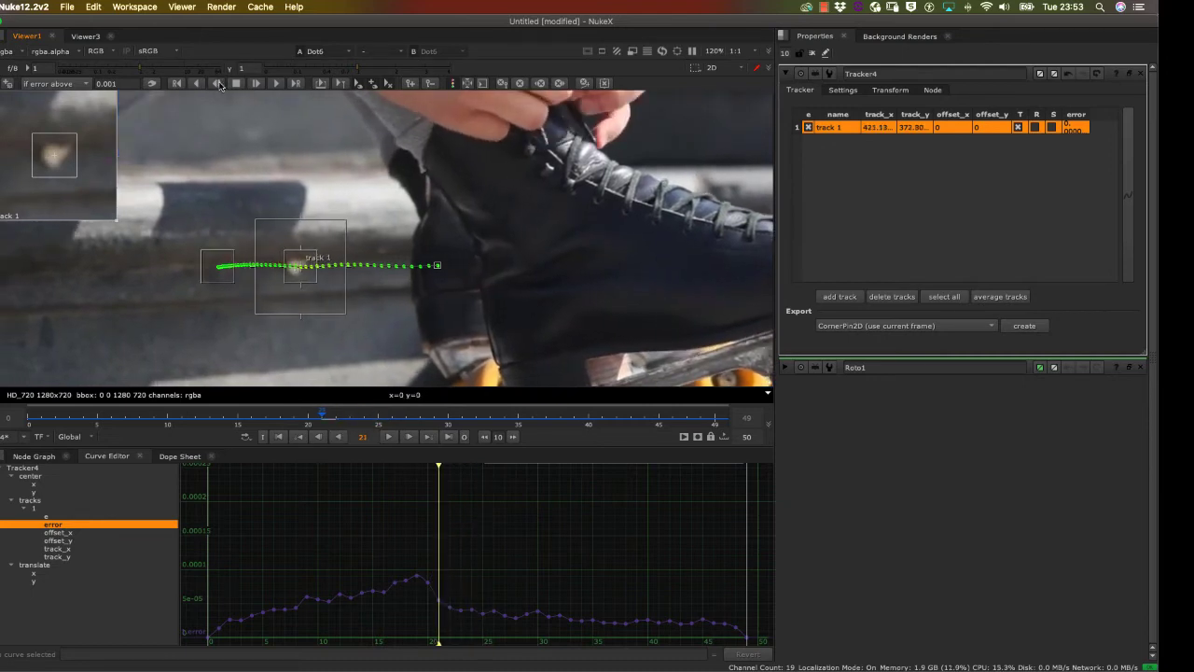
click(217, 84)
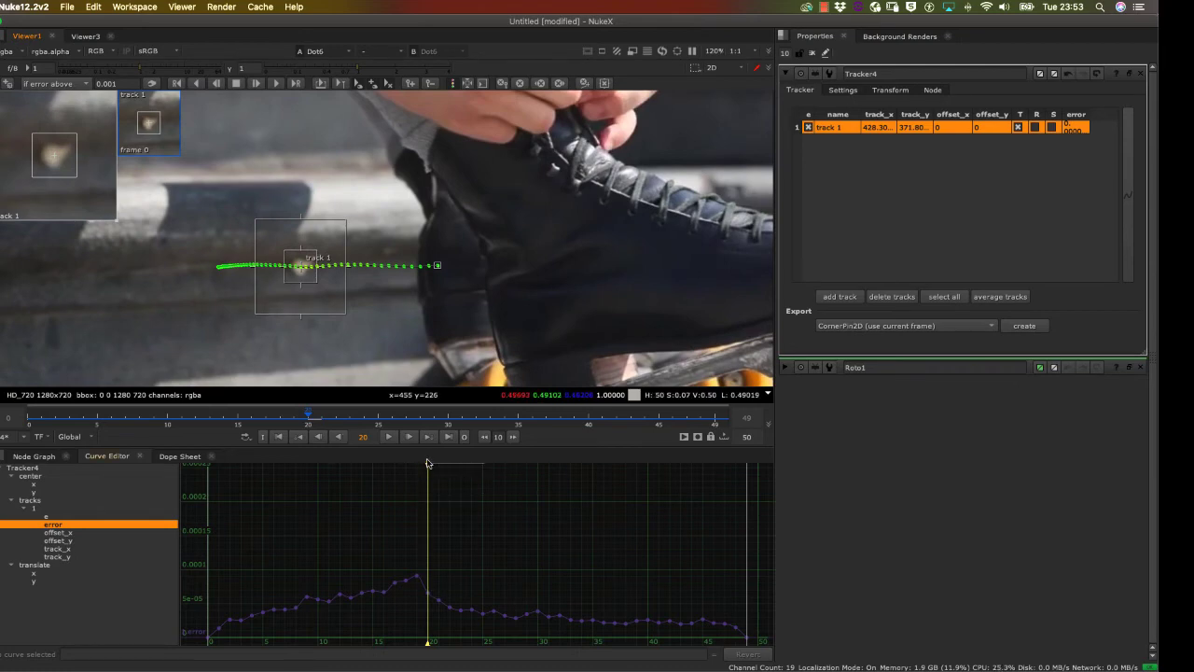
click(318, 414)
drag(318, 413, 181, 415)
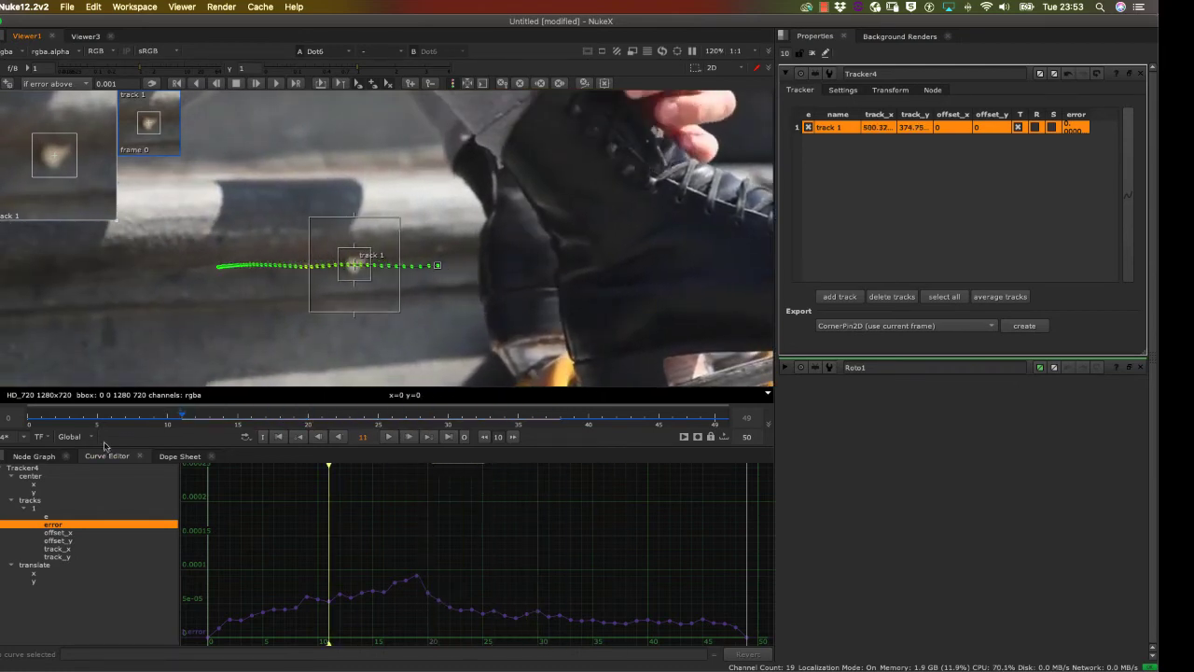
Step: Return to the node graph, find the plate's viewer node below the Output backdrop and show the roller skate plate in Viewer1
click(34, 456)
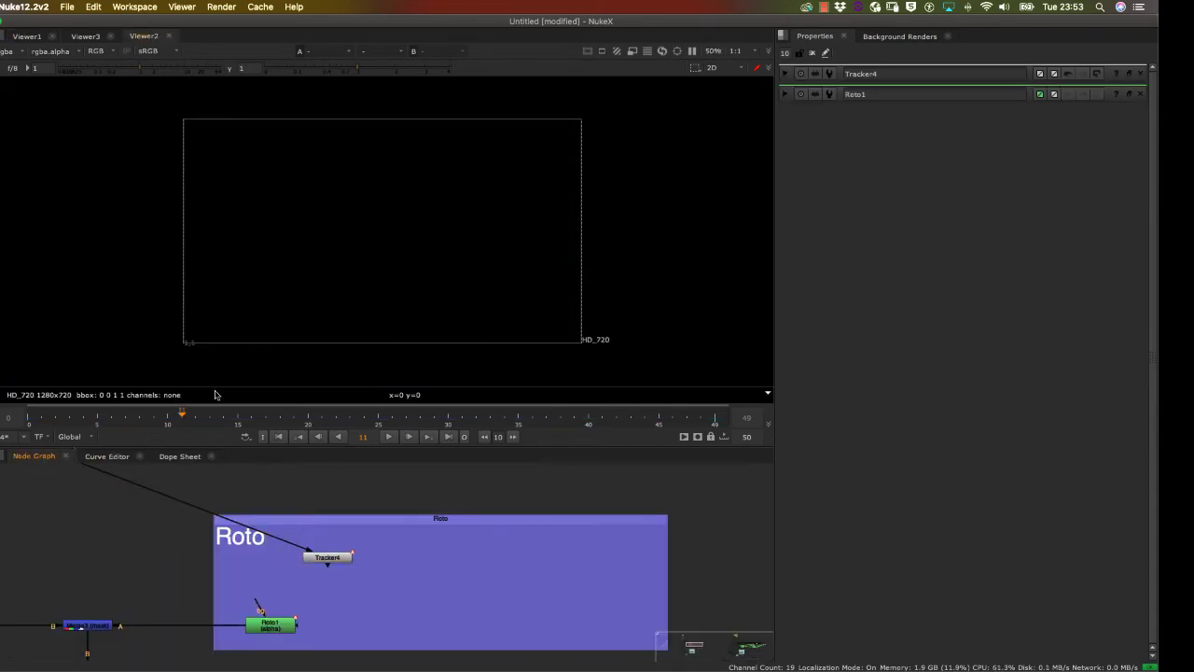
scroll(277, 518, down, 10)
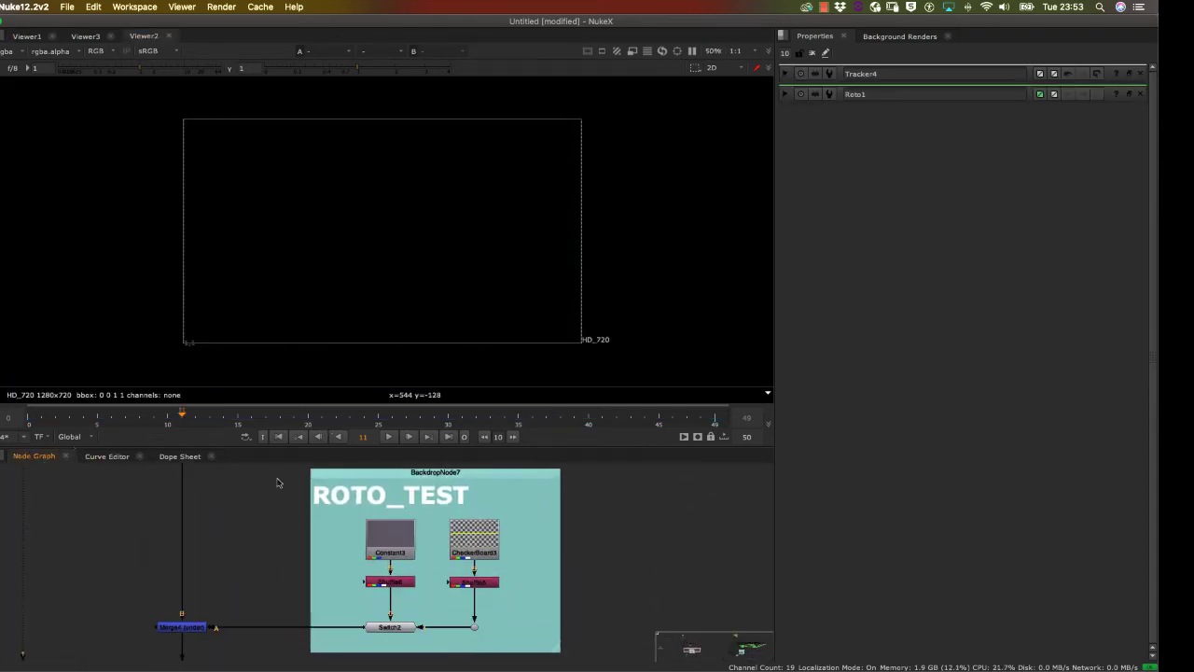
scroll(278, 620, down, 3)
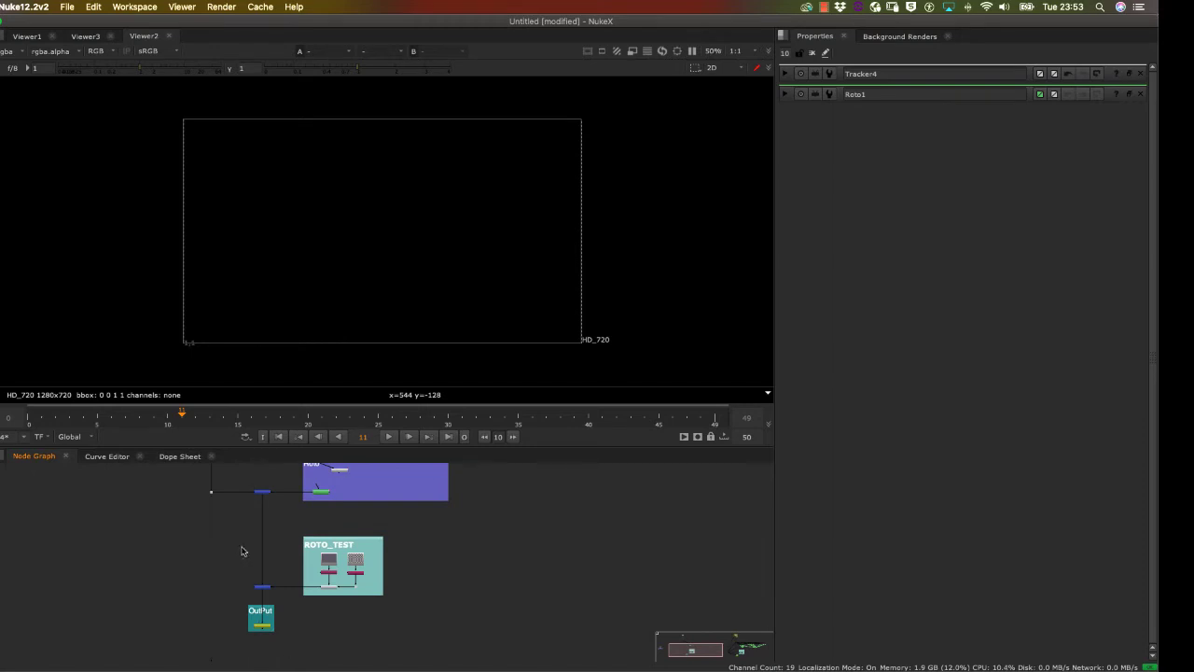
scroll(242, 550, up, 3)
scroll(250, 560, down, 6)
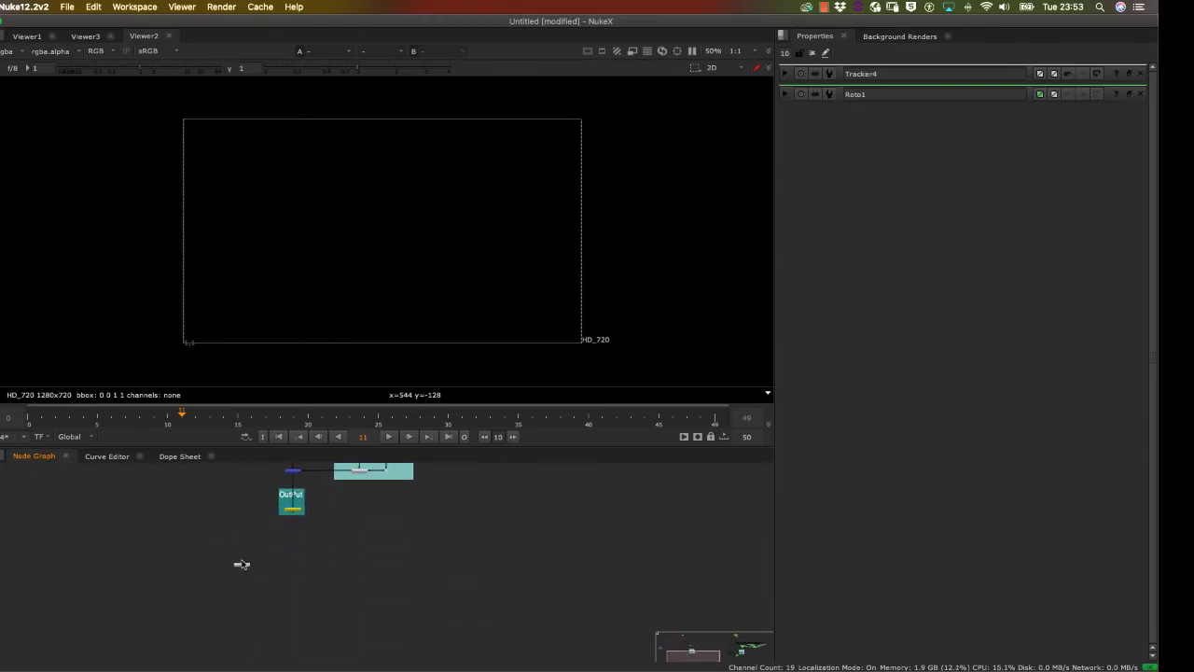
click(243, 566)
key(1)
scroll(362, 170, down, 3)
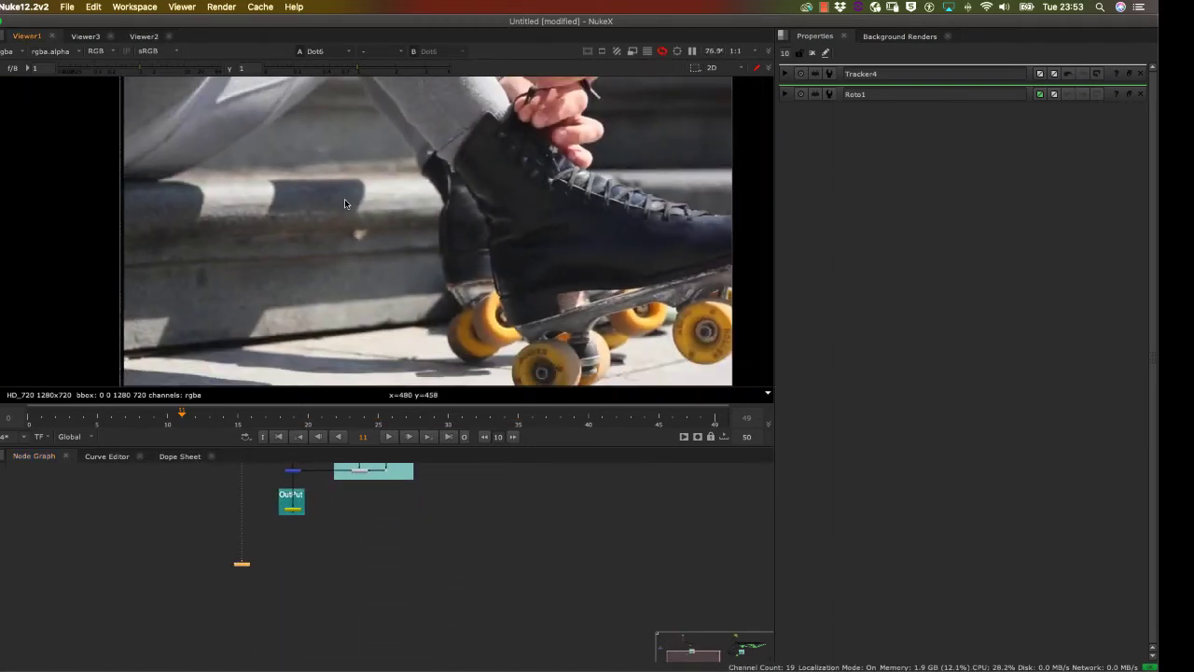
drag(344, 199, 340, 259)
scroll(375, 198, down, 2)
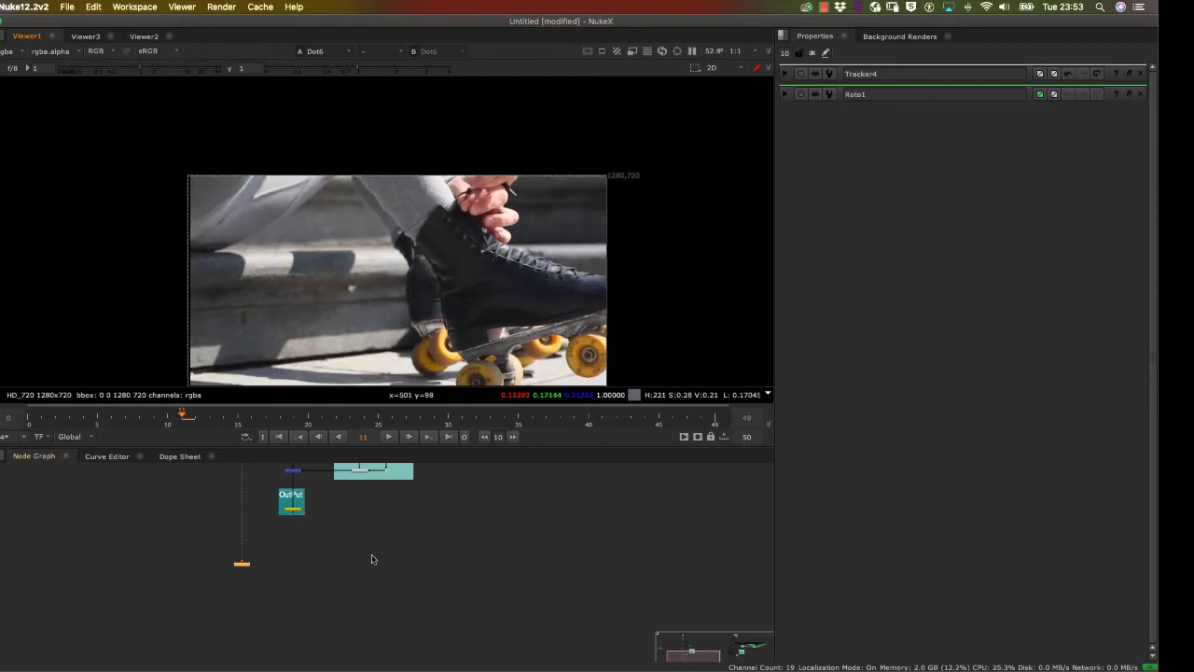
Step: Reopen the Tracker4 node in the Roto backdrop and go to frame 0 with track 1's path in view
scroll(365, 562, up, 5)
scroll(359, 568, up, 6)
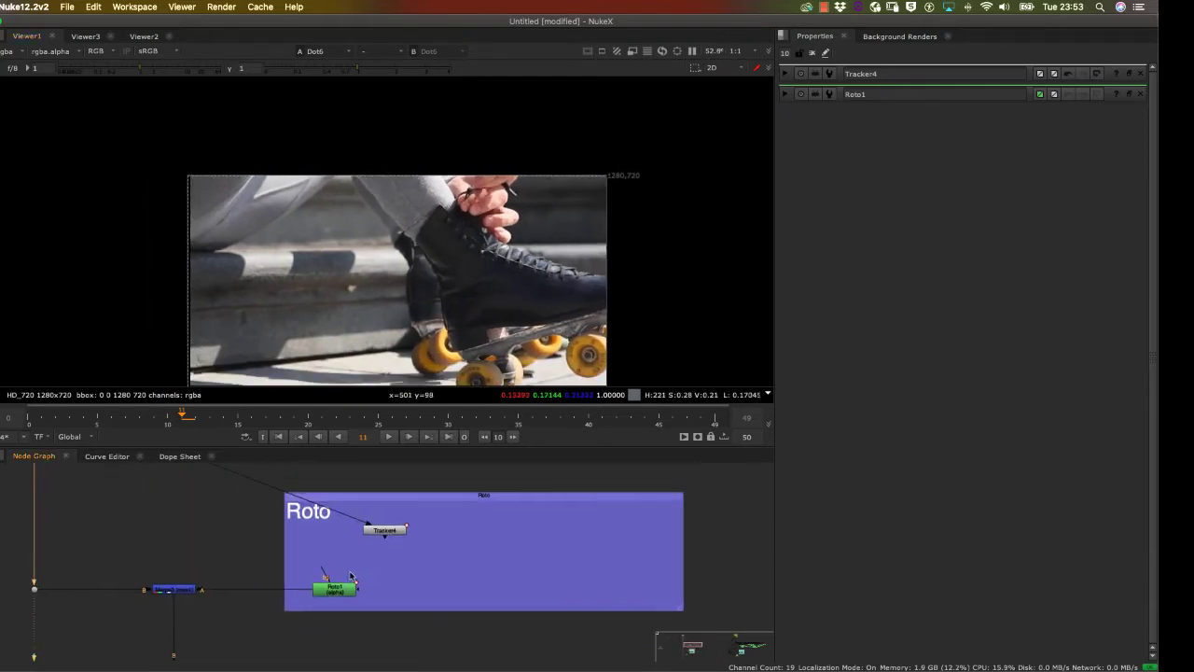
double_click(377, 541)
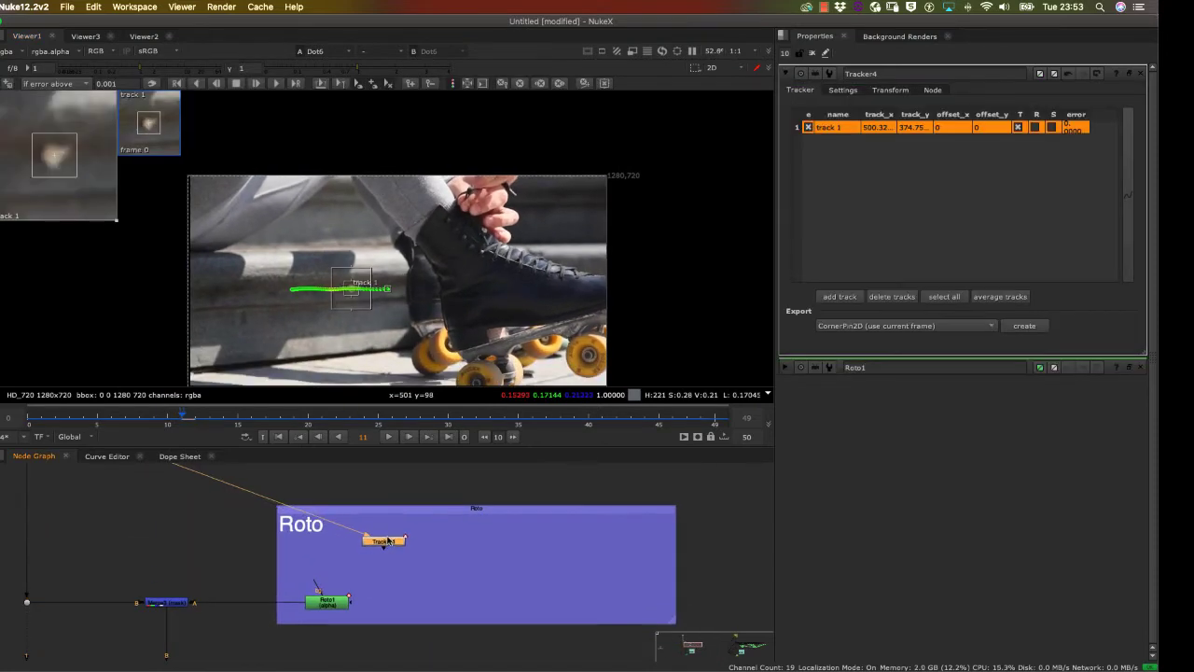
drag(346, 422, 26, 426)
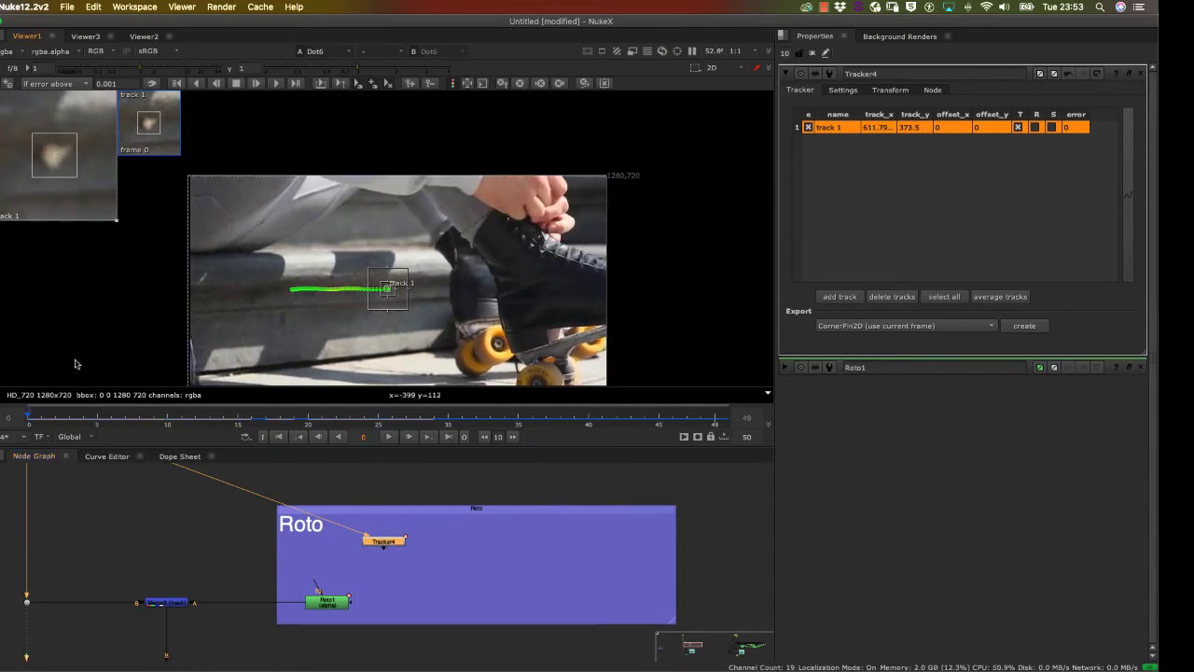
drag(247, 263, 315, 240)
scroll(292, 226, up, 3)
scroll(294, 226, up, 1)
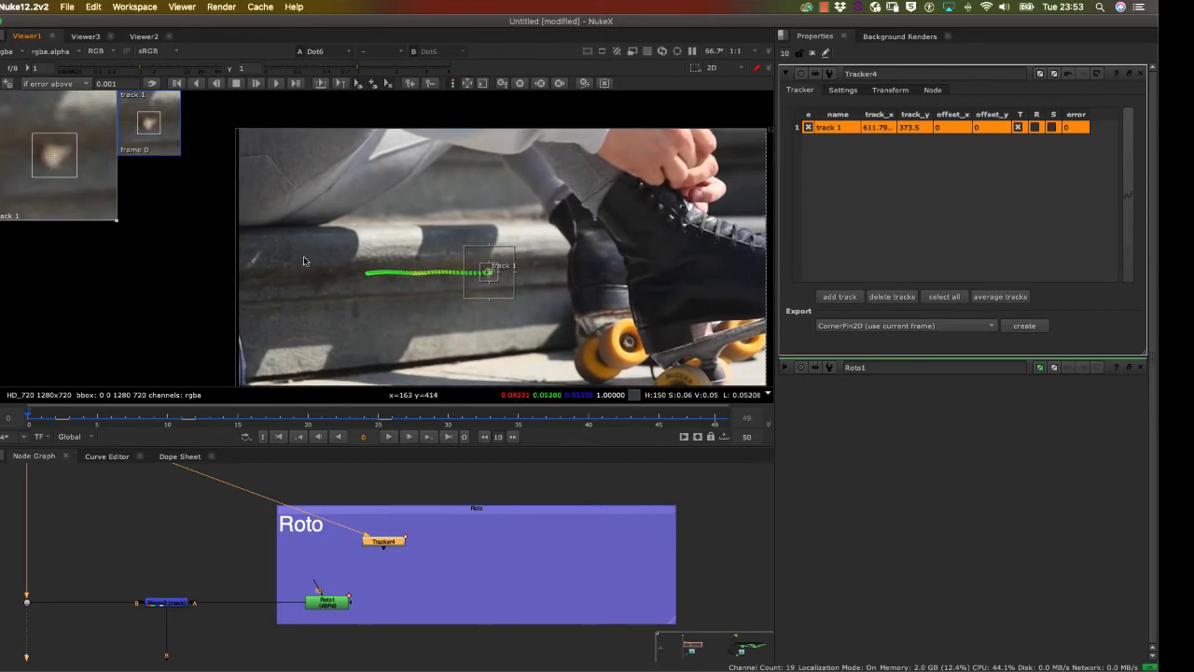
Step: Open the Roto1 node and draw a closed Bezier shape around the thigh in the plate's upper-left corner on frame 0
double_click(328, 603)
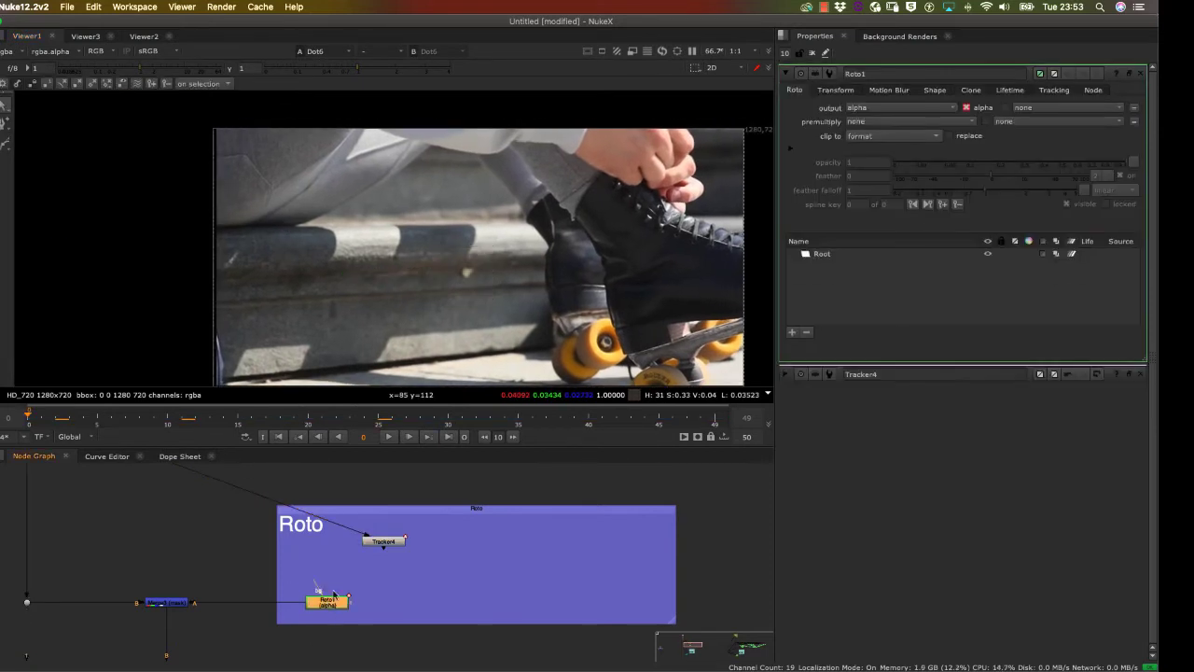
scroll(278, 220, up, 1)
drag(278, 220, 279, 268)
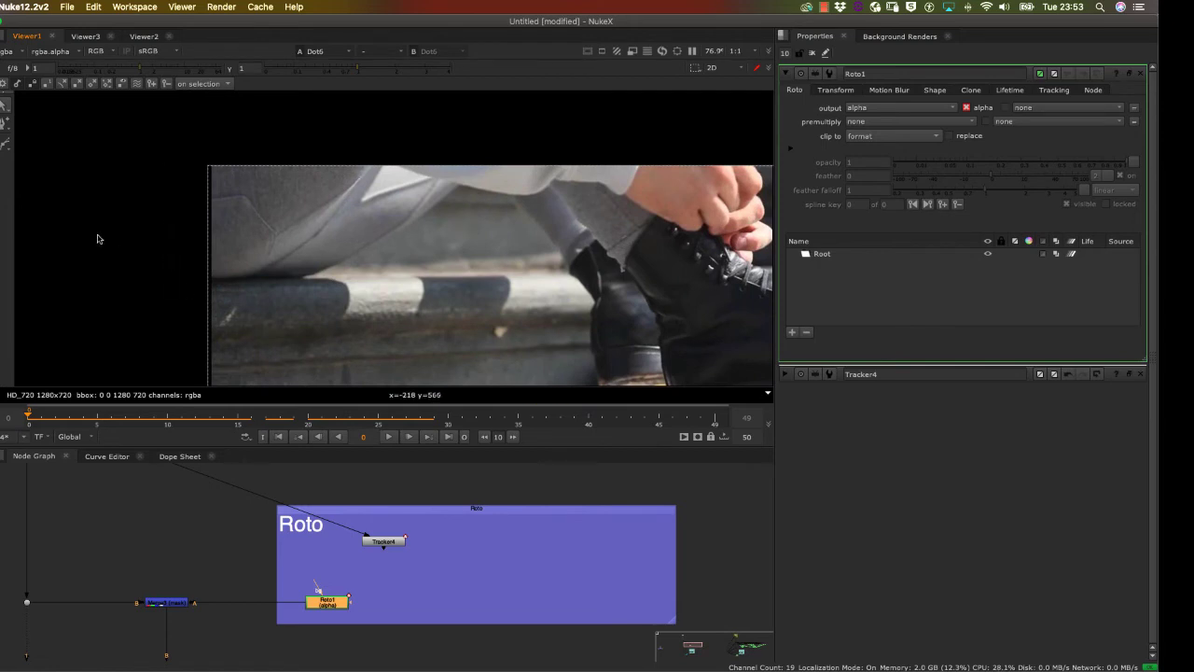
right_click(9, 151)
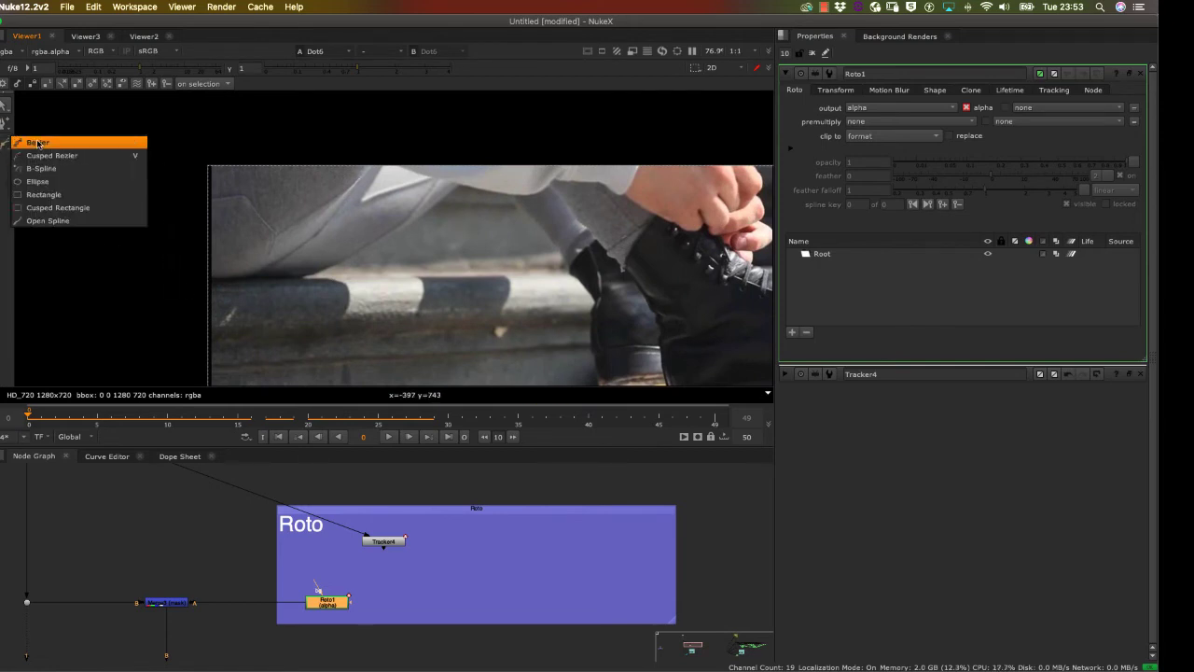
click(41, 144)
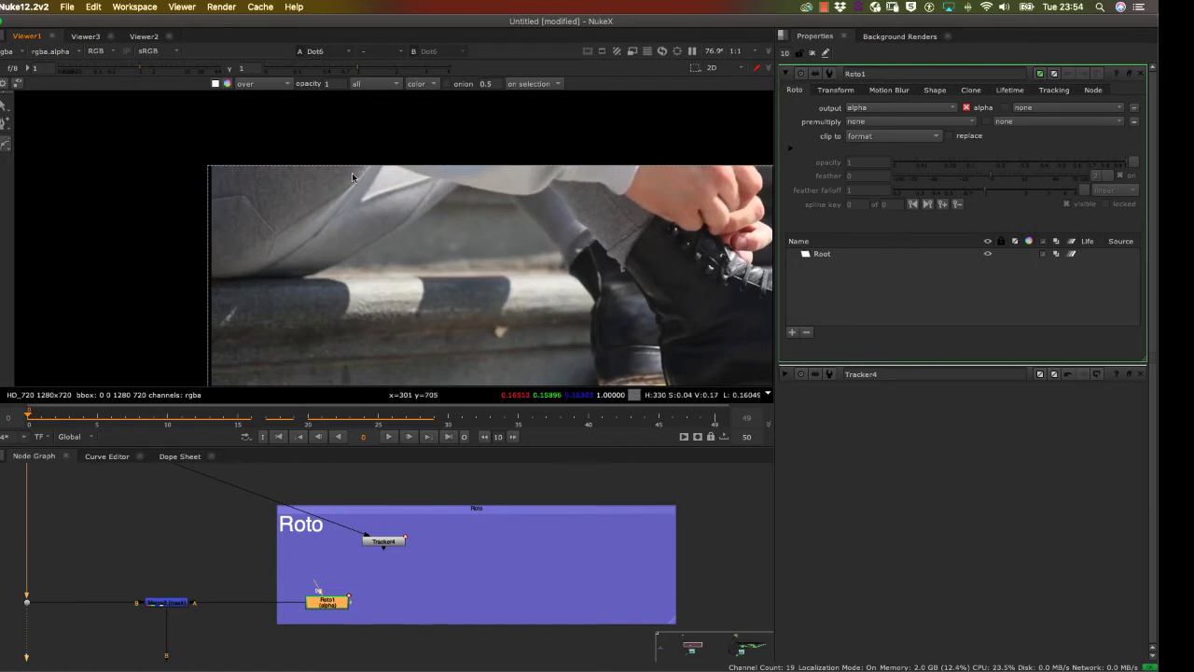
click(378, 156)
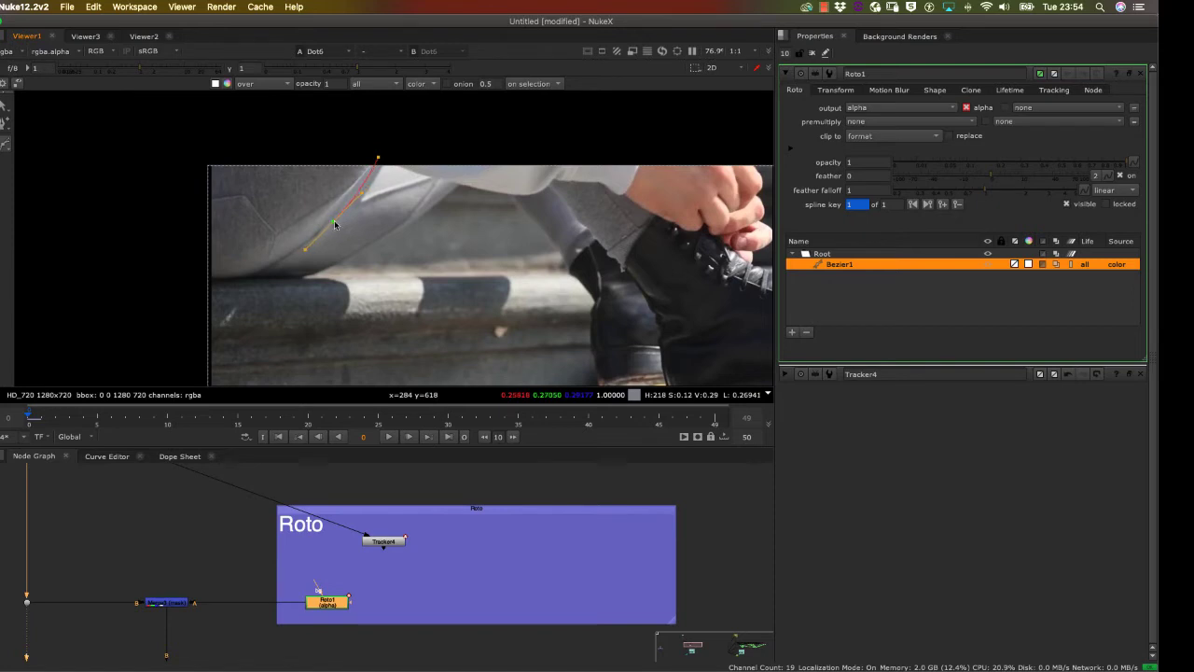
drag(334, 224, 333, 222)
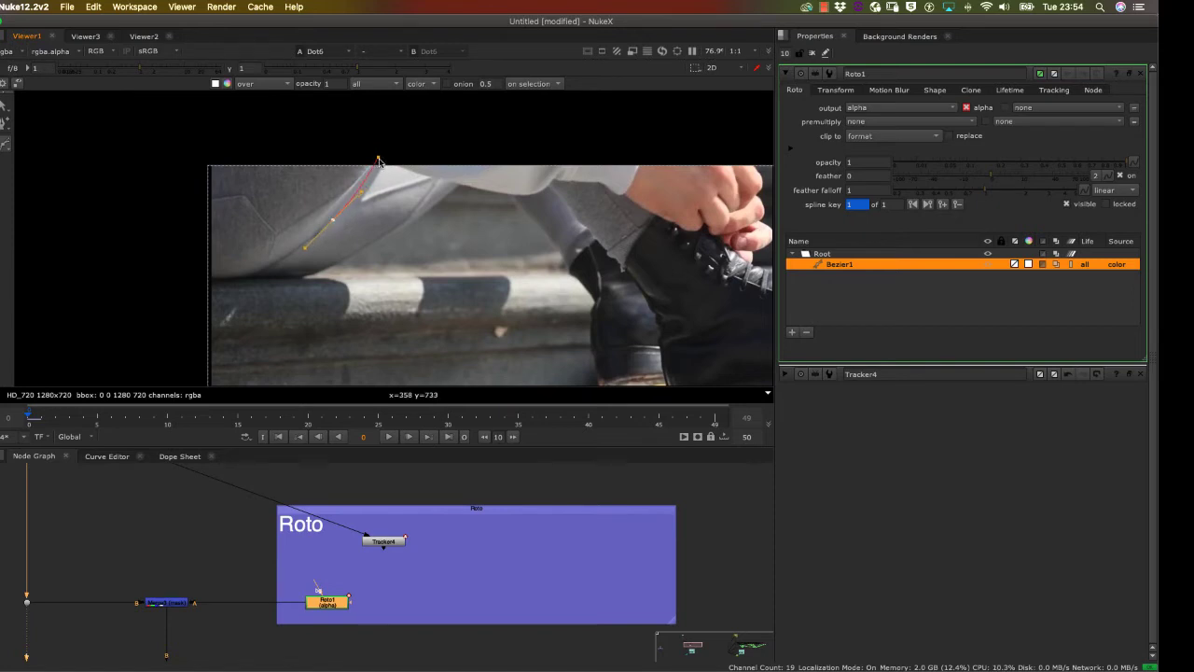
click(378, 157)
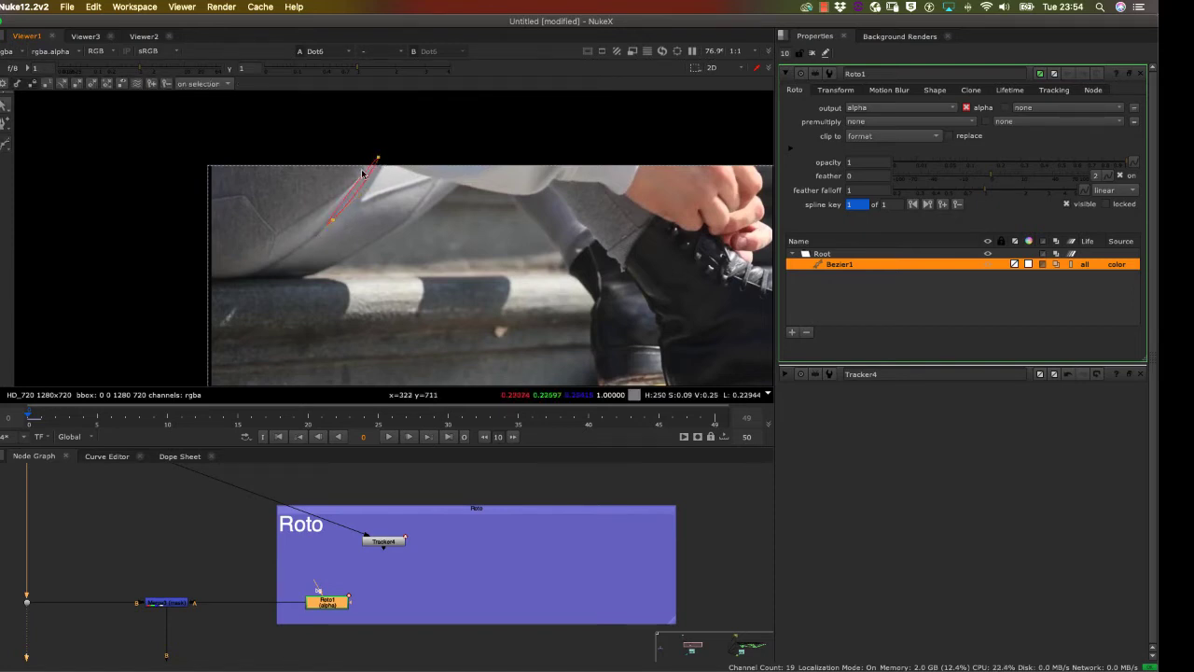
click(276, 271)
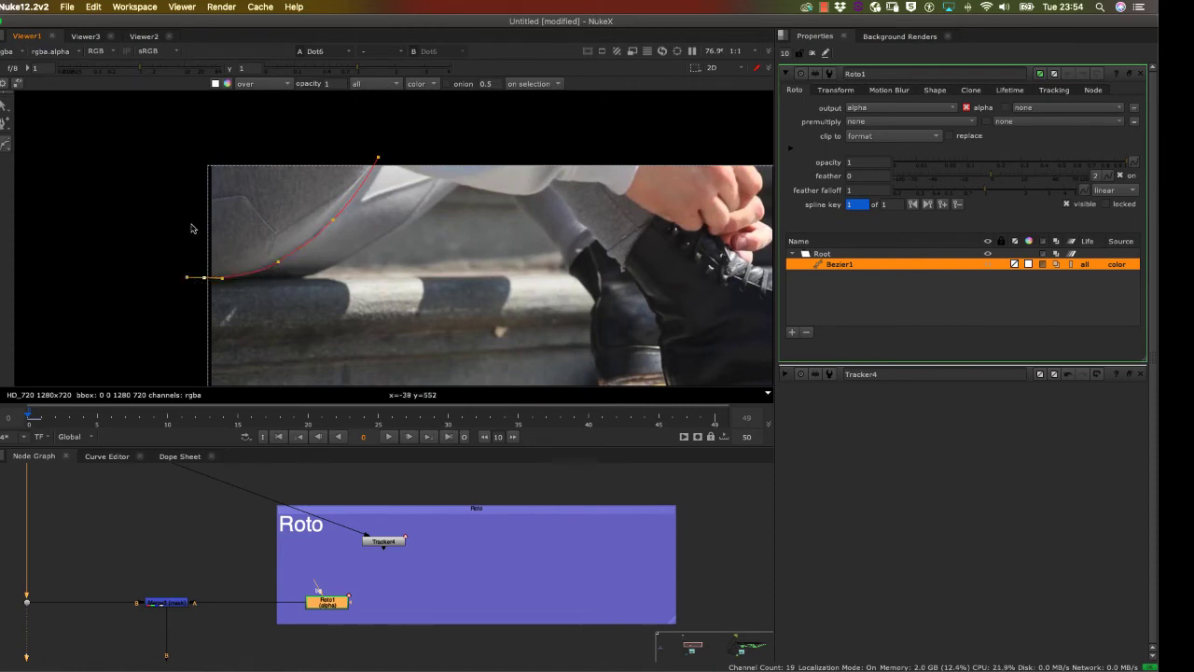
click(377, 158)
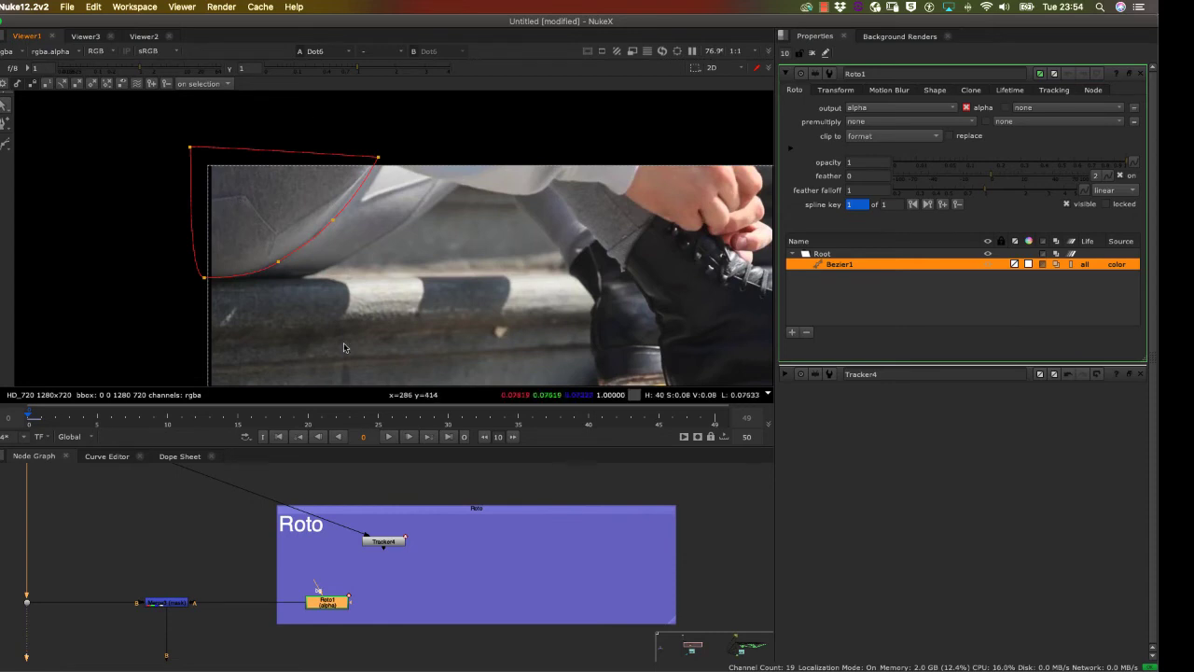
Step: Select the Bezier1 shape in Roto1 and check which trackers its translate value can be linked to
click(361, 580)
click(331, 606)
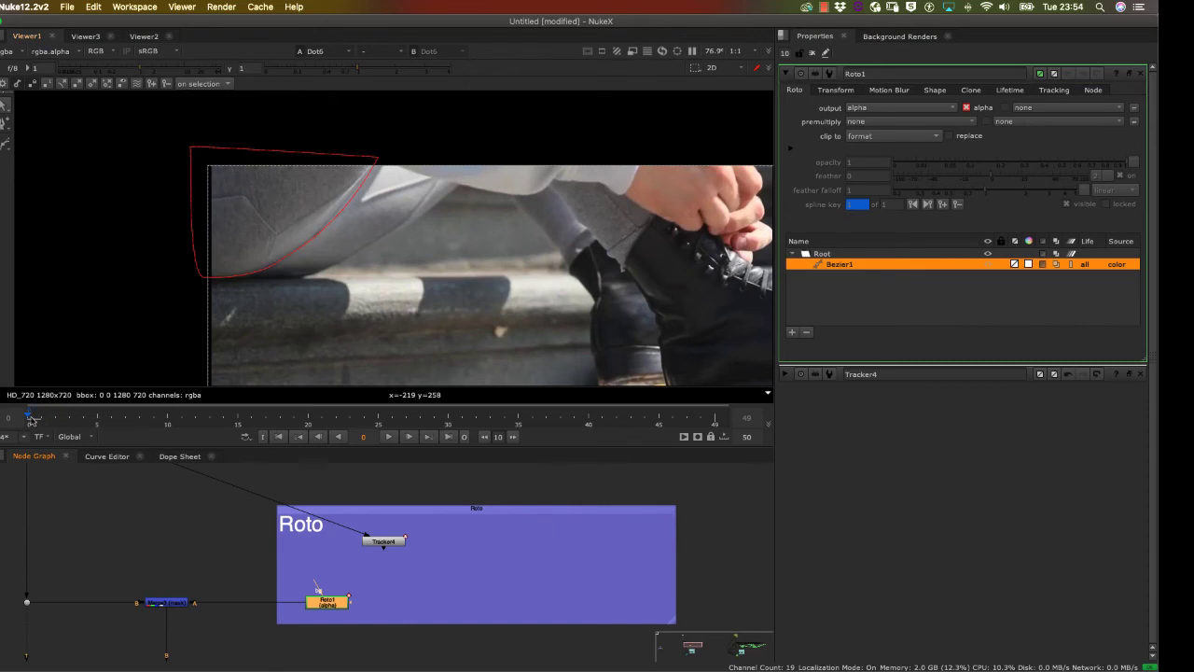
click(842, 91)
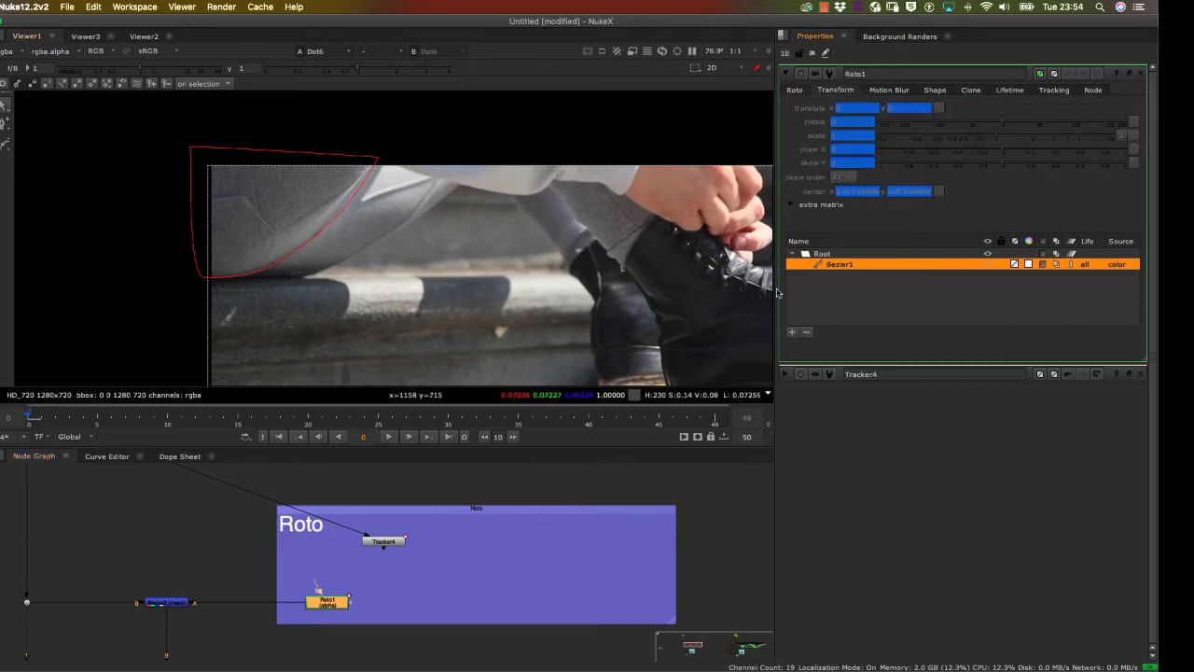
click(436, 602)
double_click(316, 604)
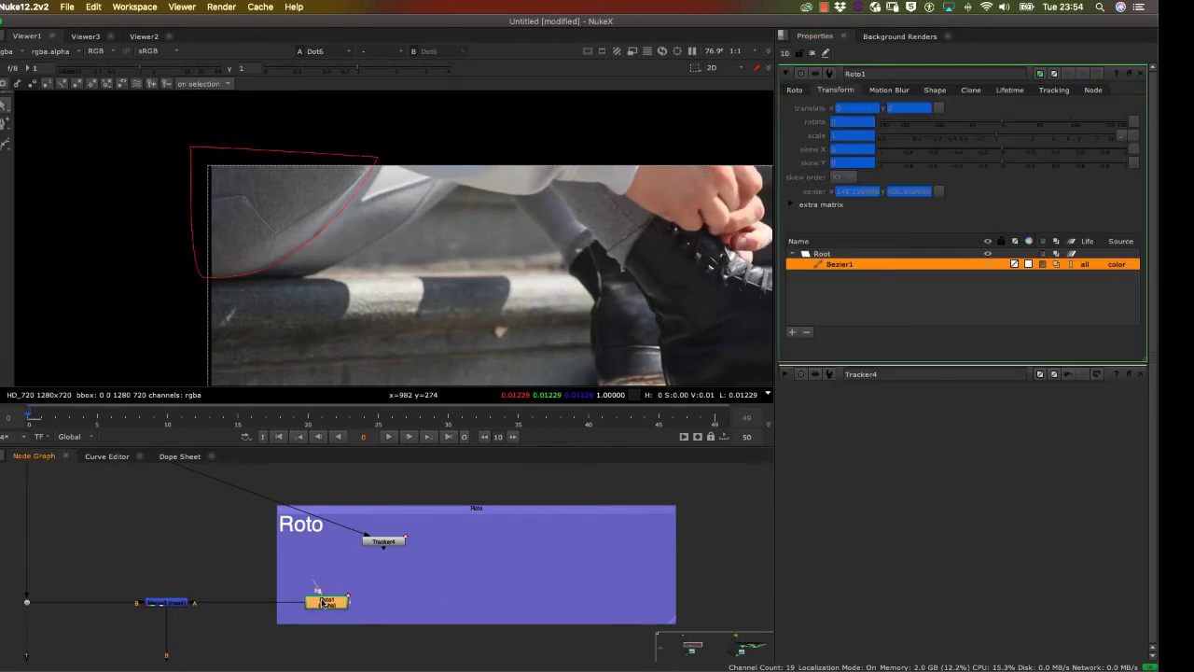
click(794, 278)
click(839, 266)
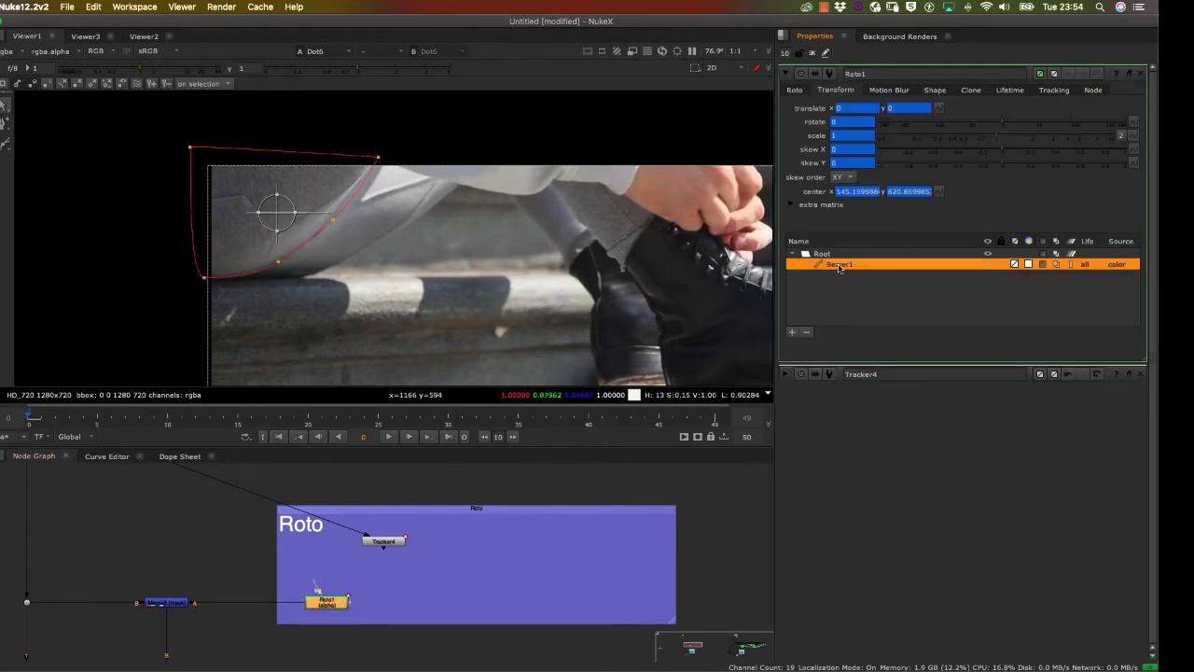
click(938, 109)
mouse_move(976, 220)
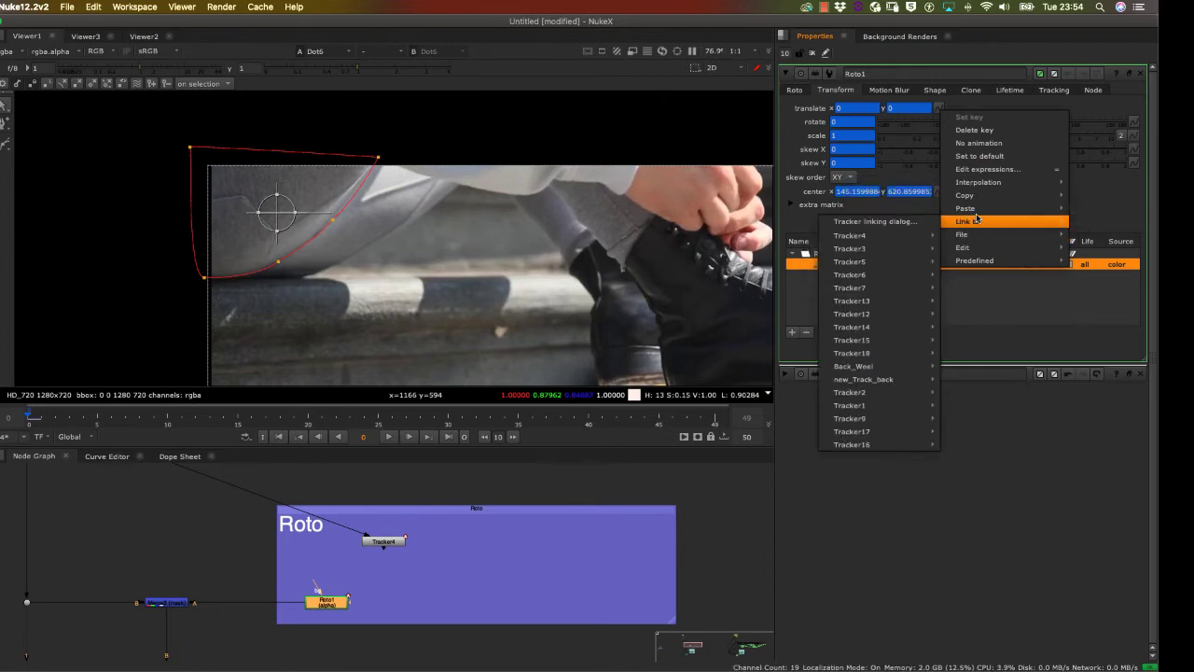
mouse_move(981, 240)
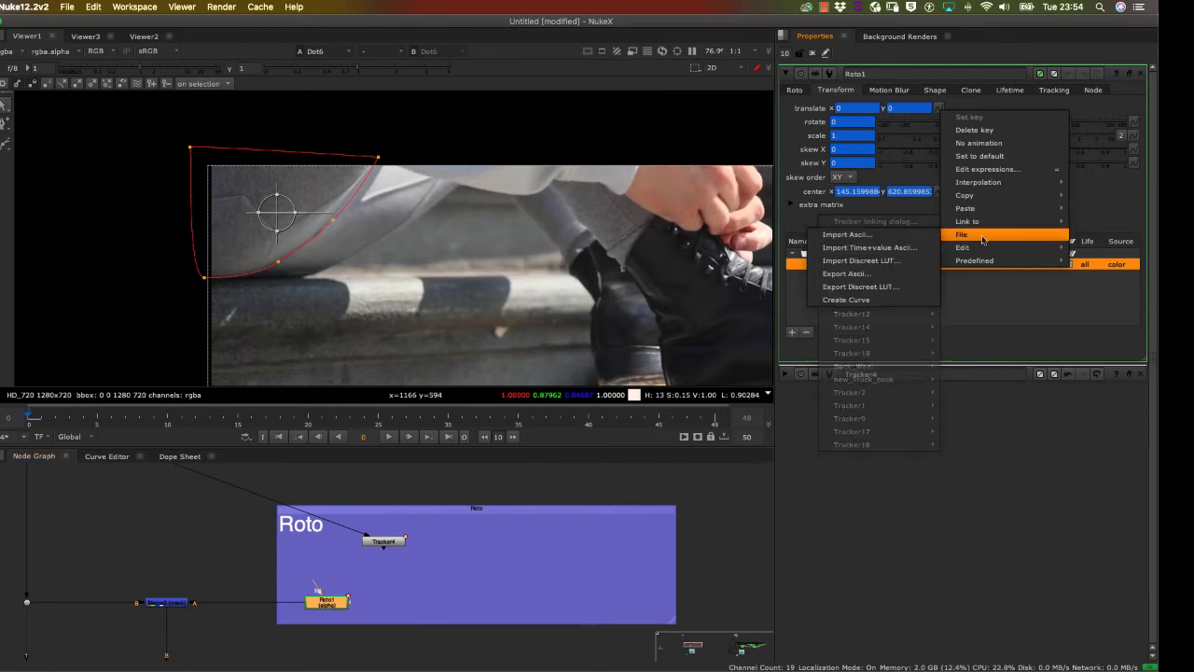
click(511, 566)
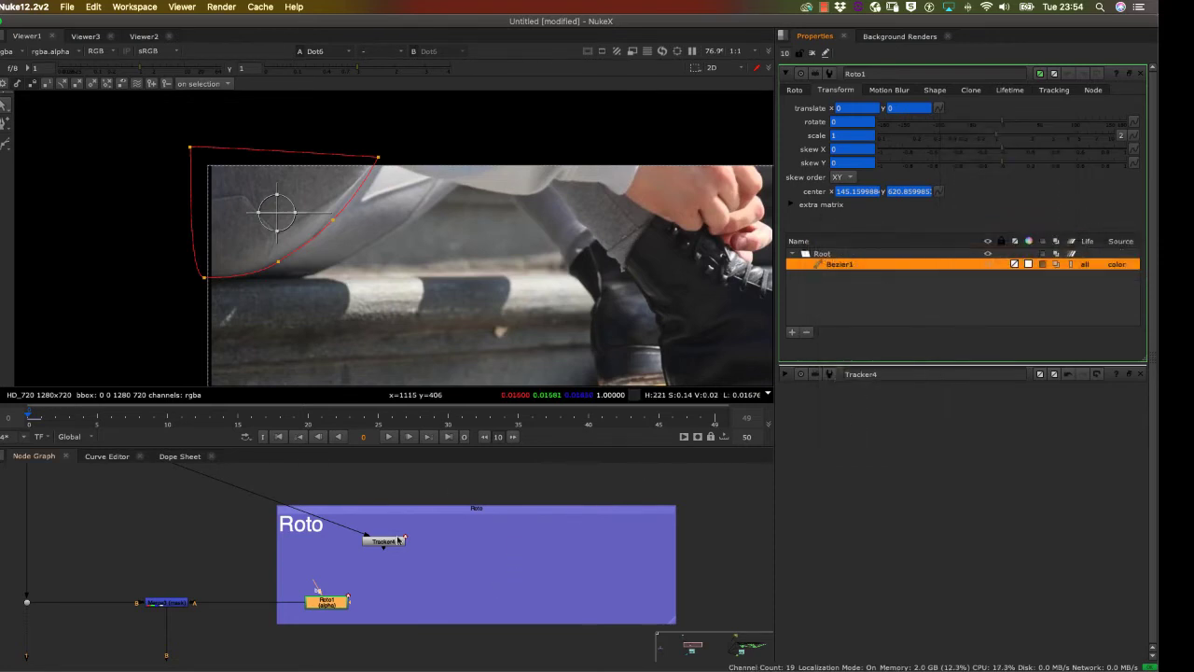
Step: Rename the Tracker4 node to new_Track1 and enable rotation for track 1
double_click(399, 540)
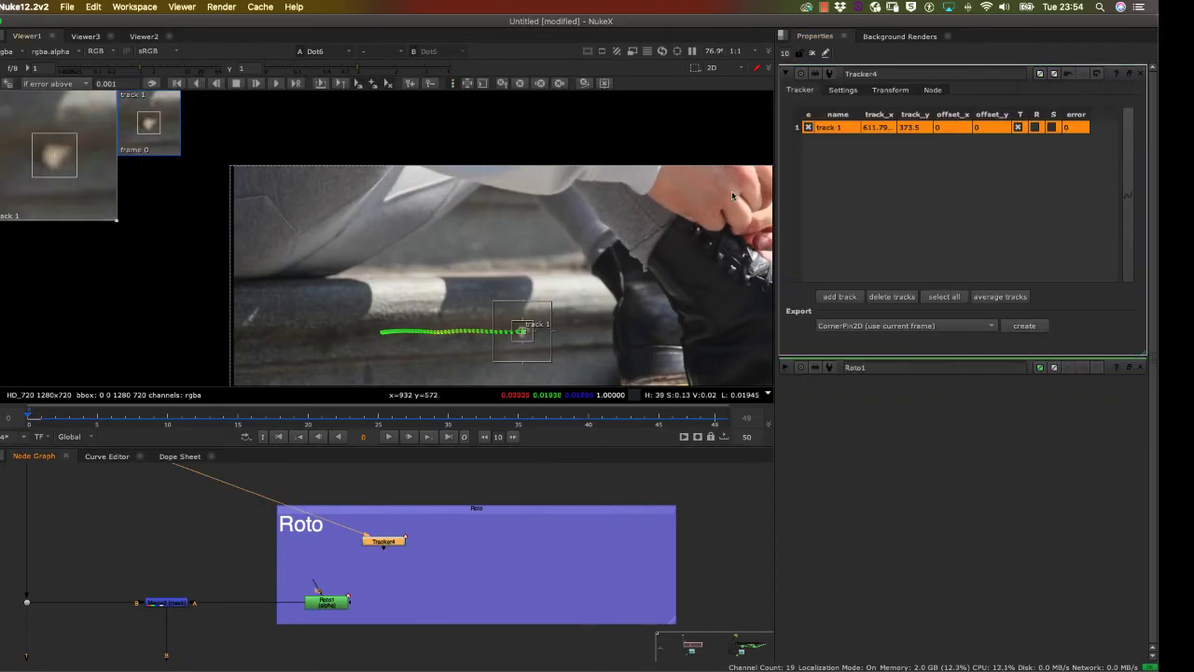
drag(900, 74, 831, 74)
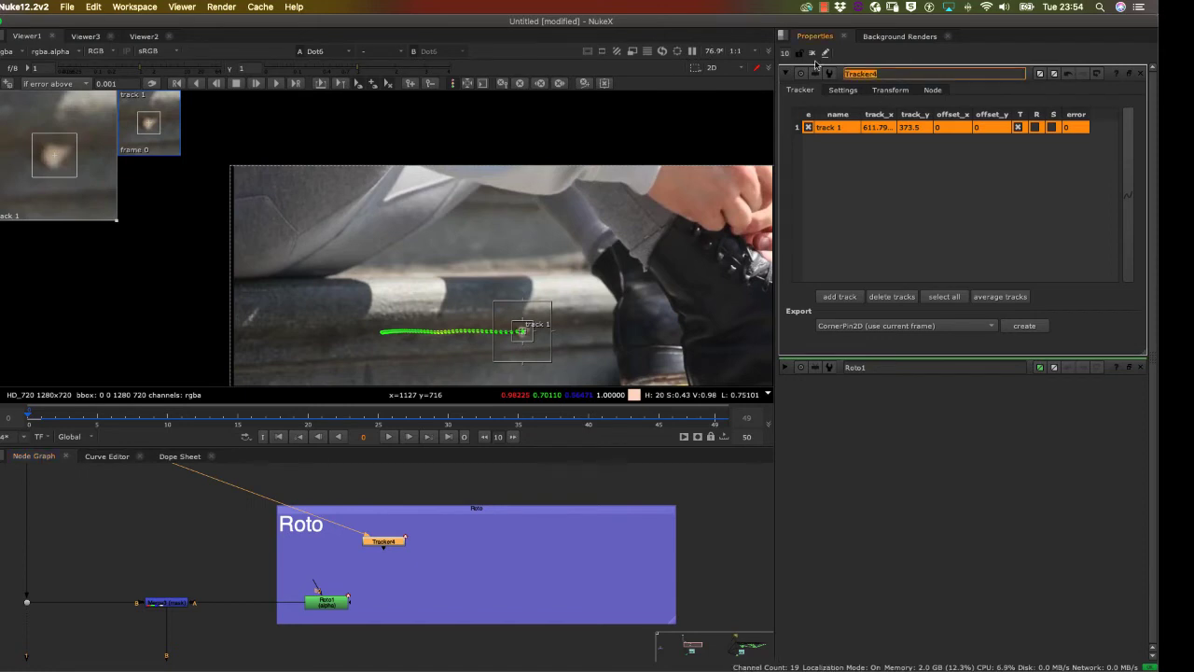
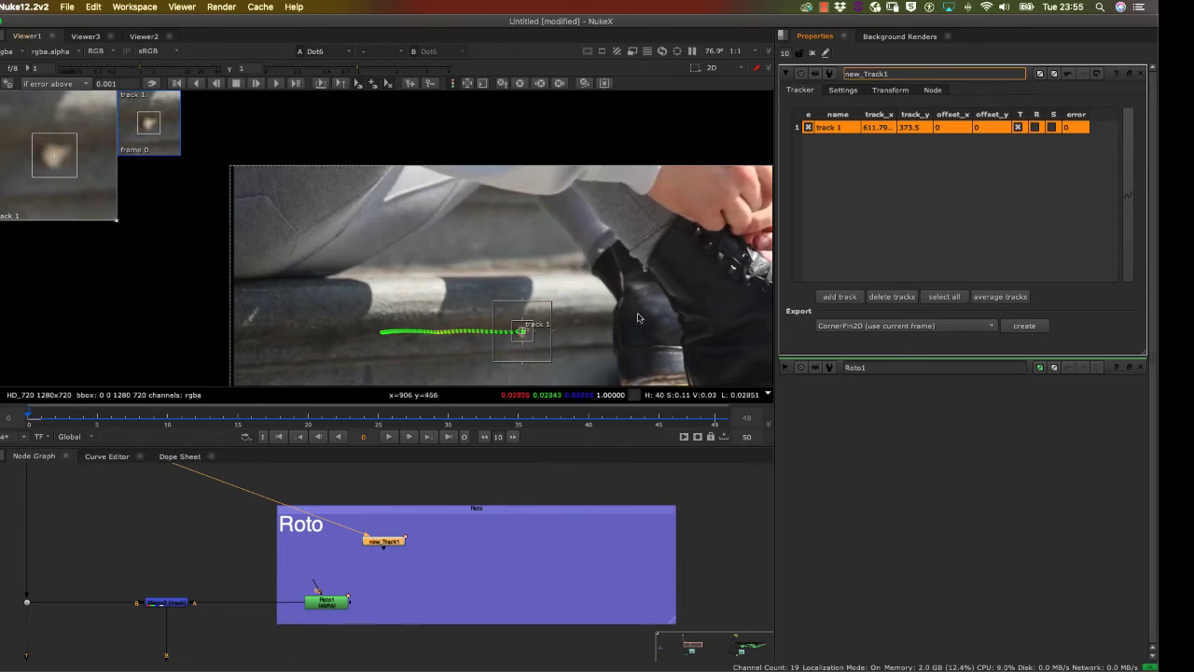
click(468, 575)
click(393, 541)
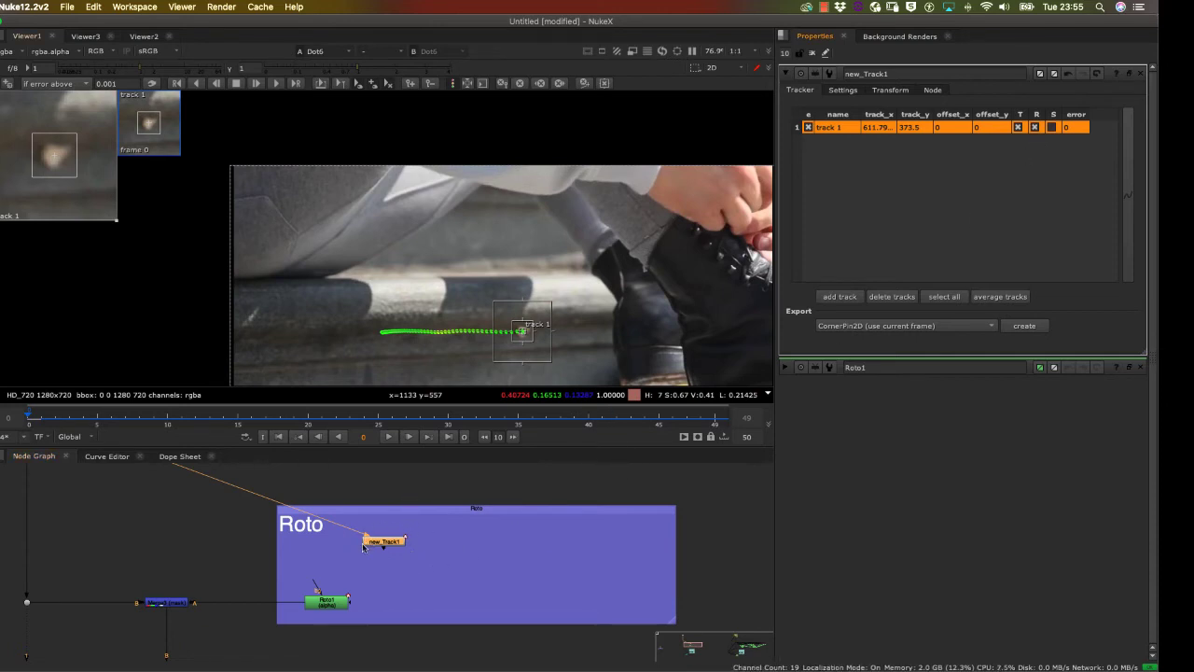
Step: Select the Bezier1 shape in Roto1 and link its translate value to the new_Track1 tracker's track 1
click(380, 612)
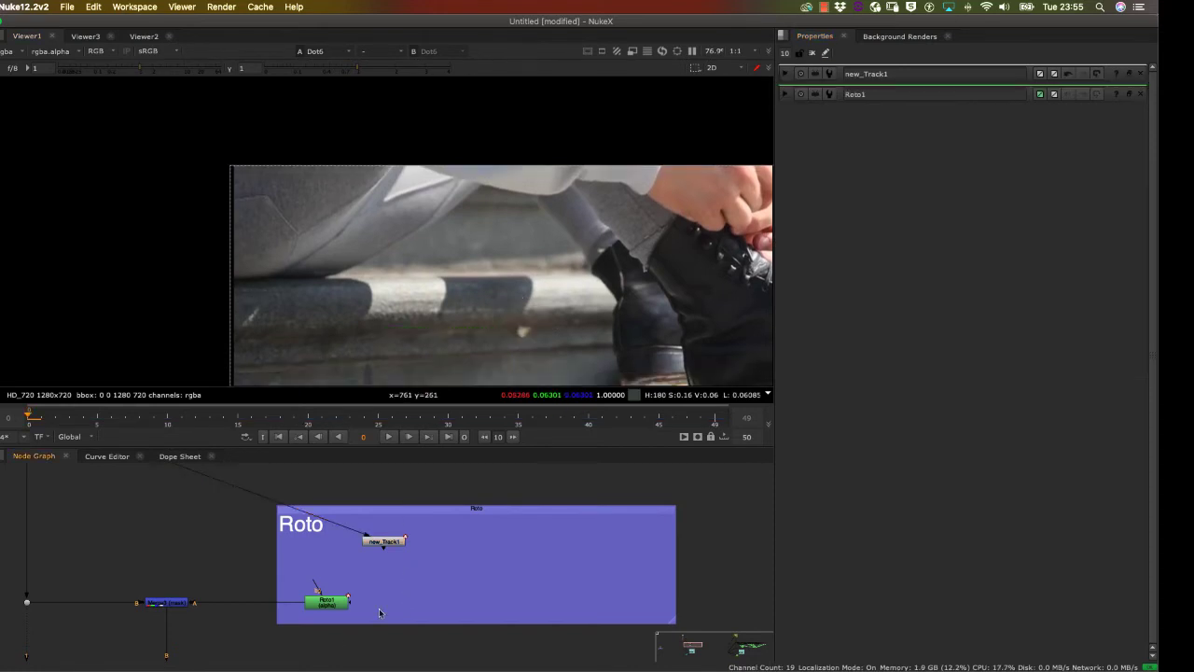
double_click(334, 607)
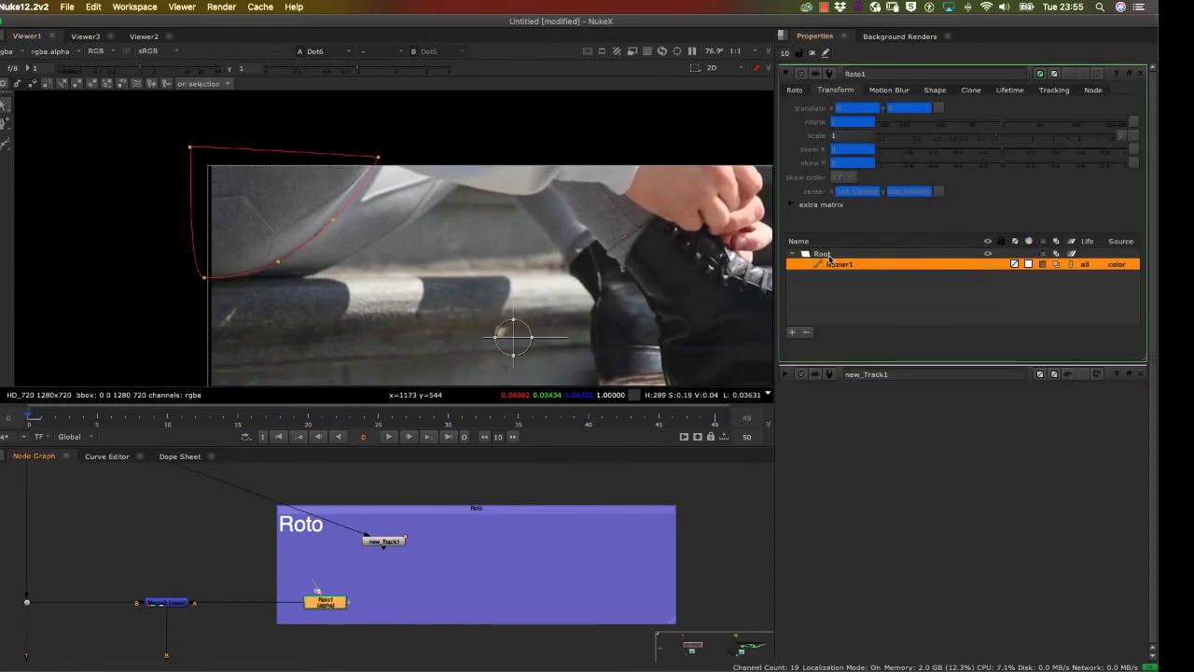
click(837, 273)
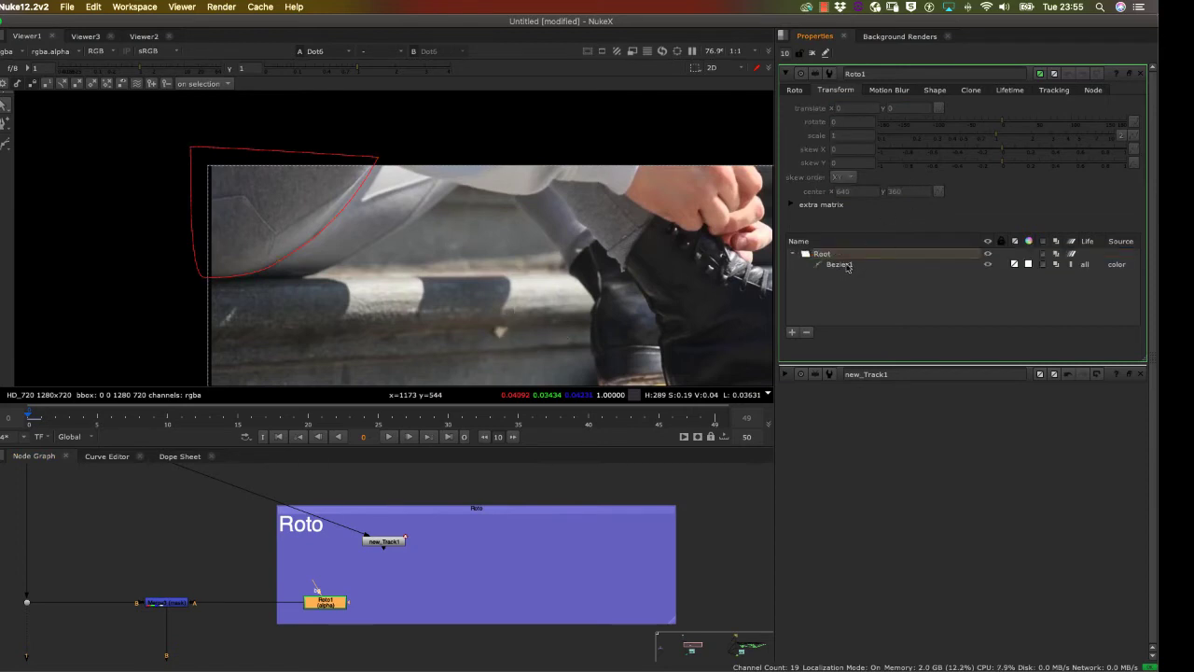
click(840, 266)
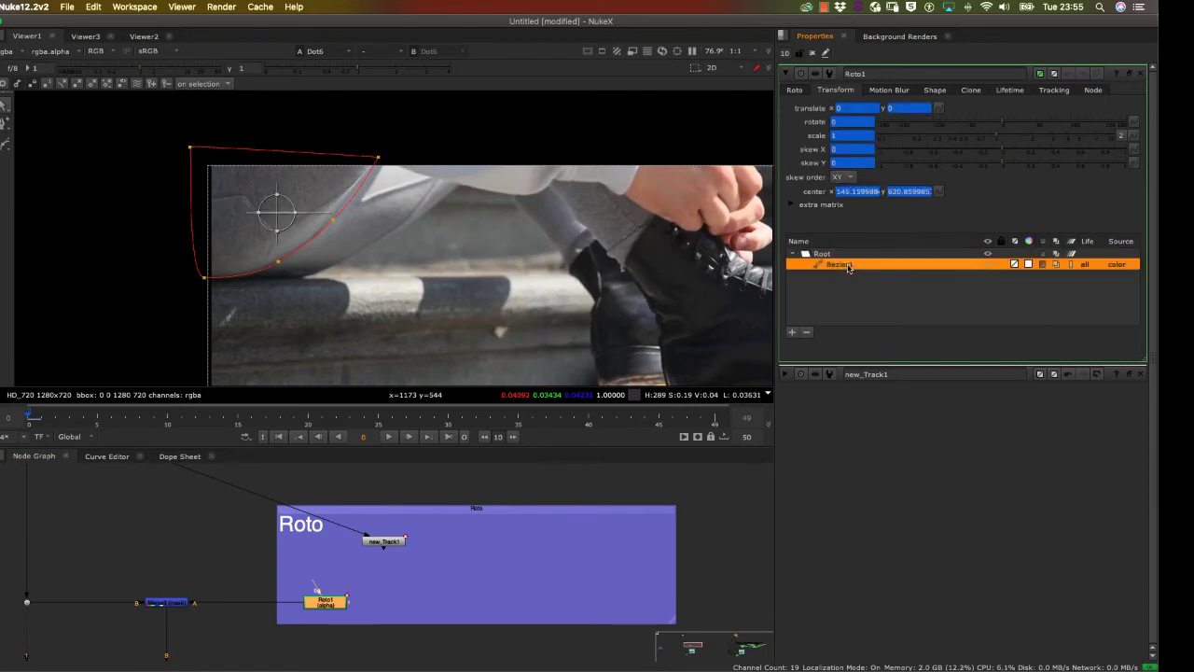
click(941, 108)
mouse_move(970, 182)
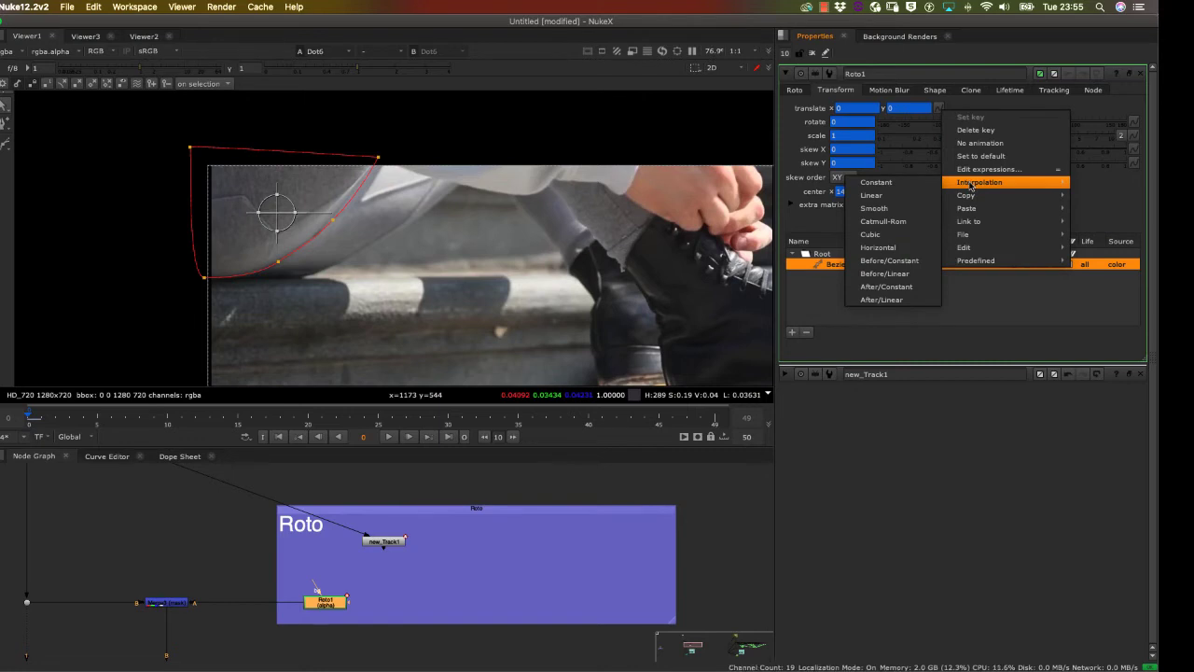
mouse_move(979, 221)
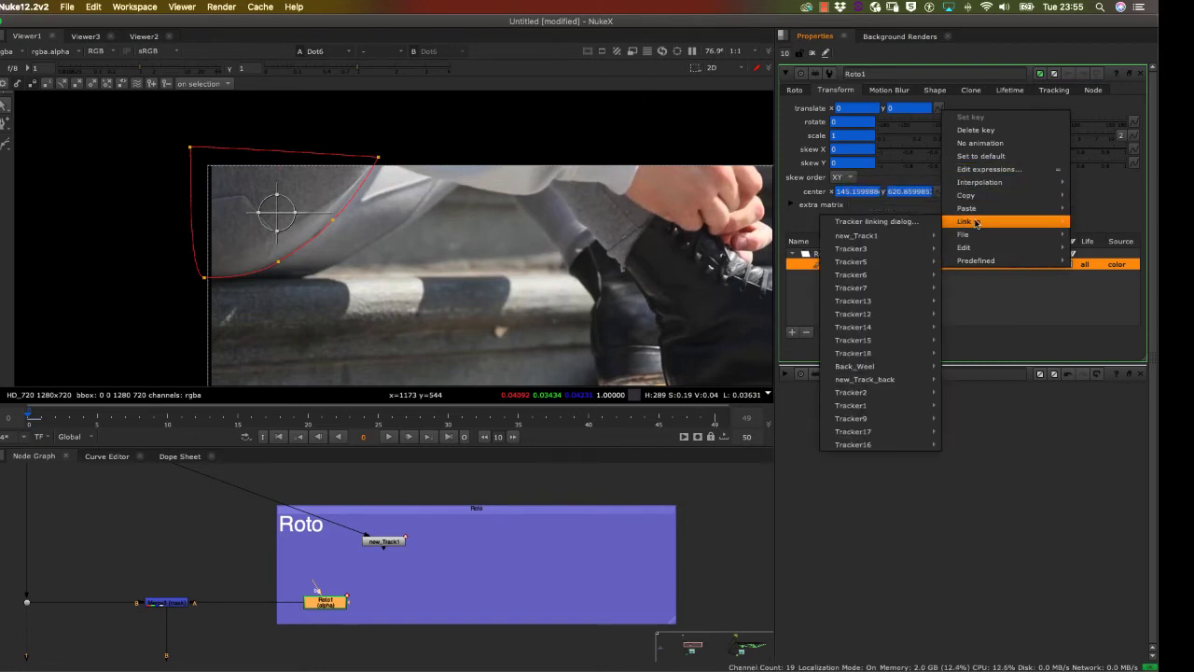
mouse_move(867, 235)
click(969, 256)
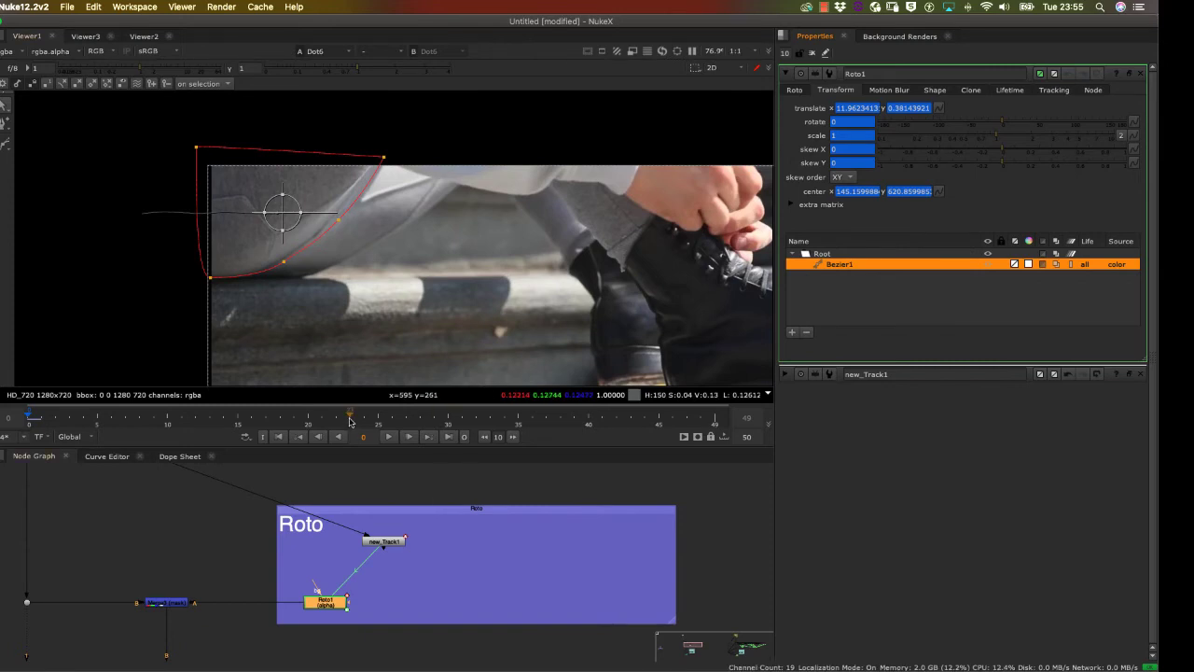
Step: Scrub and play the sequence to check how the linked Bezier1 shape follows the plate, and return to frame 0
click(286, 416)
drag(286, 416, 26, 430)
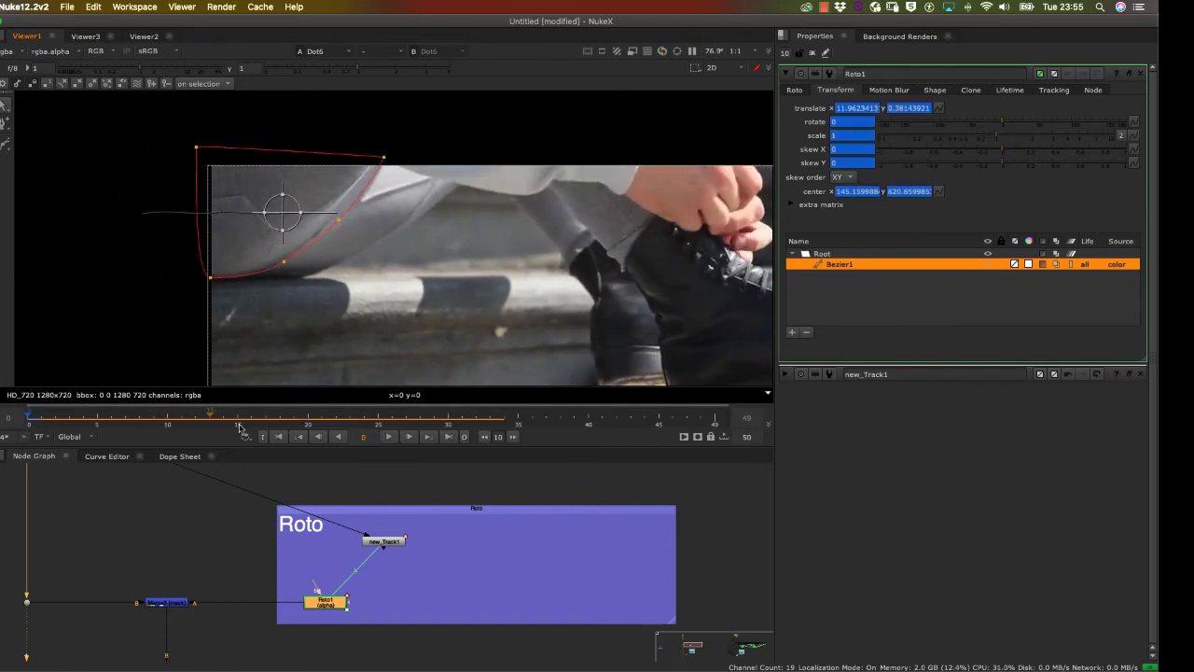
click(388, 438)
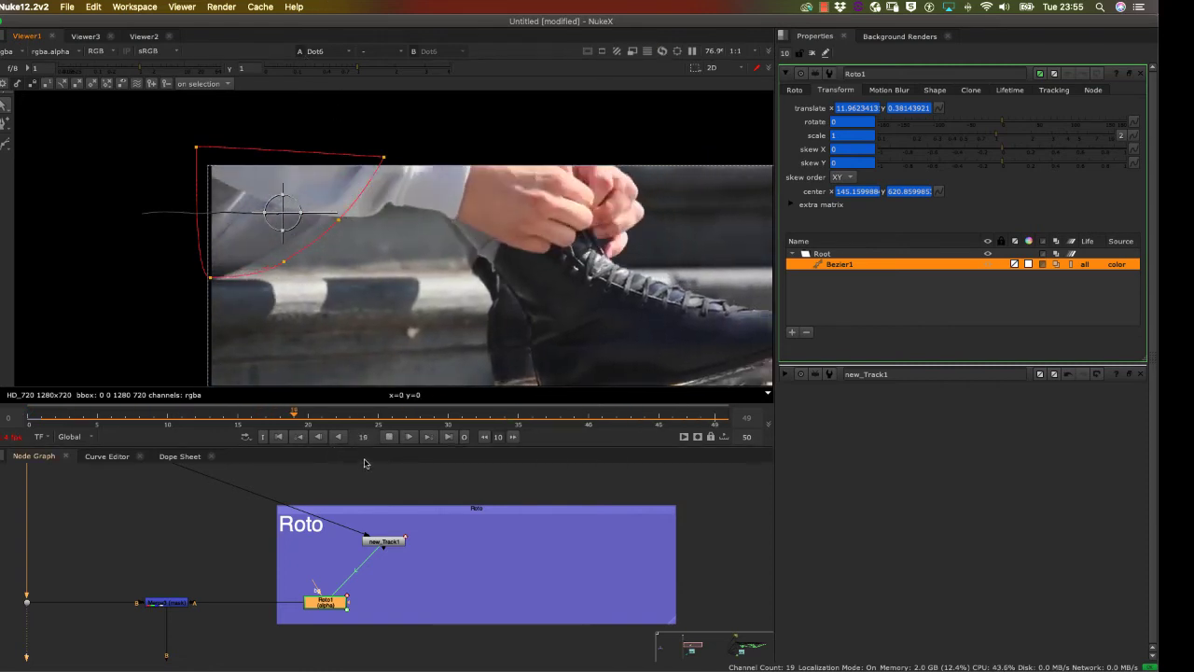
click(387, 434)
drag(401, 414, 41, 430)
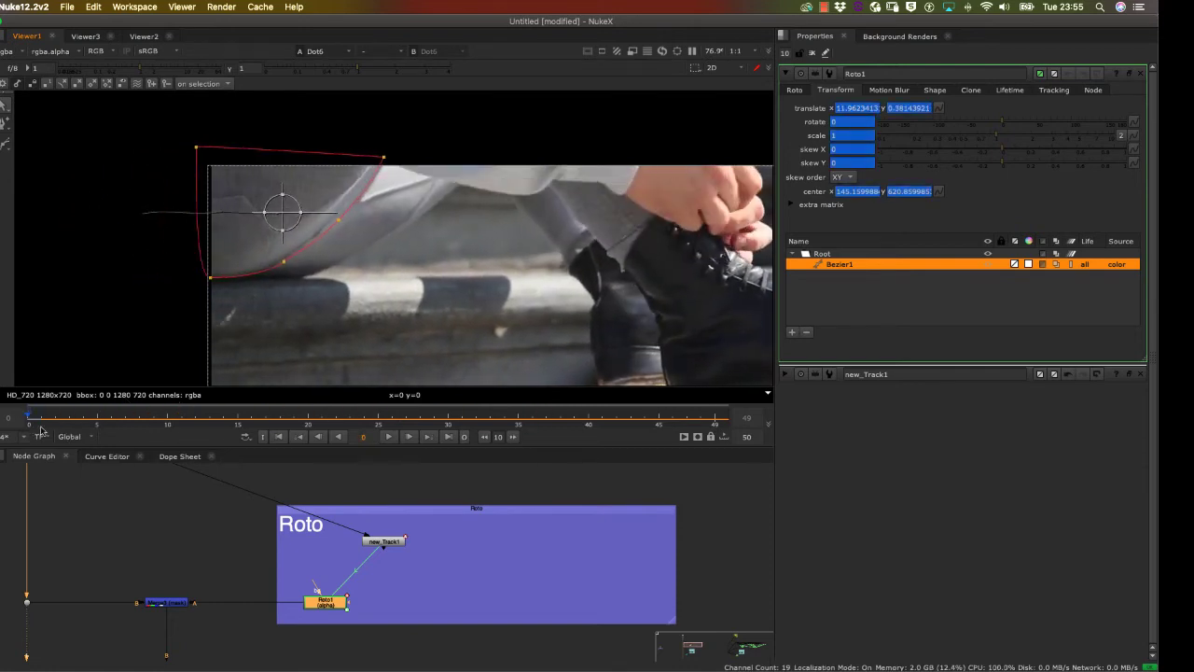
Step: View the Merge3 output and play the sequence to check the movement of the masked thigh area
scroll(207, 550, down, 5)
drag(205, 551, 260, 459)
drag(250, 525, 246, 570)
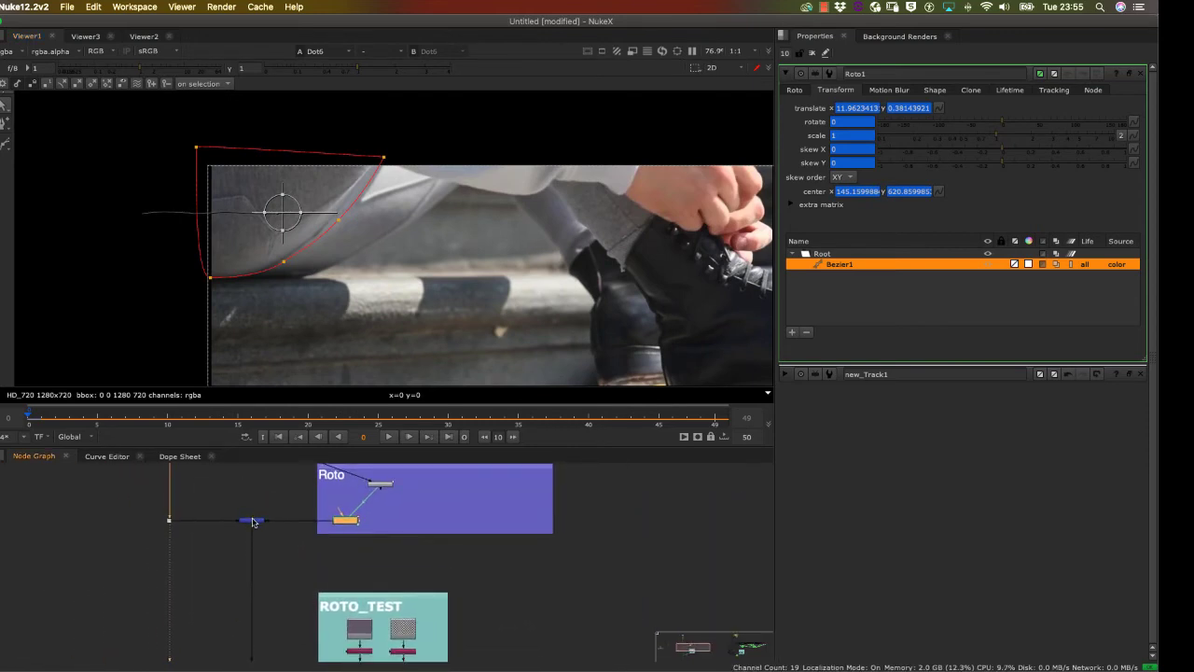
click(253, 522)
key(1)
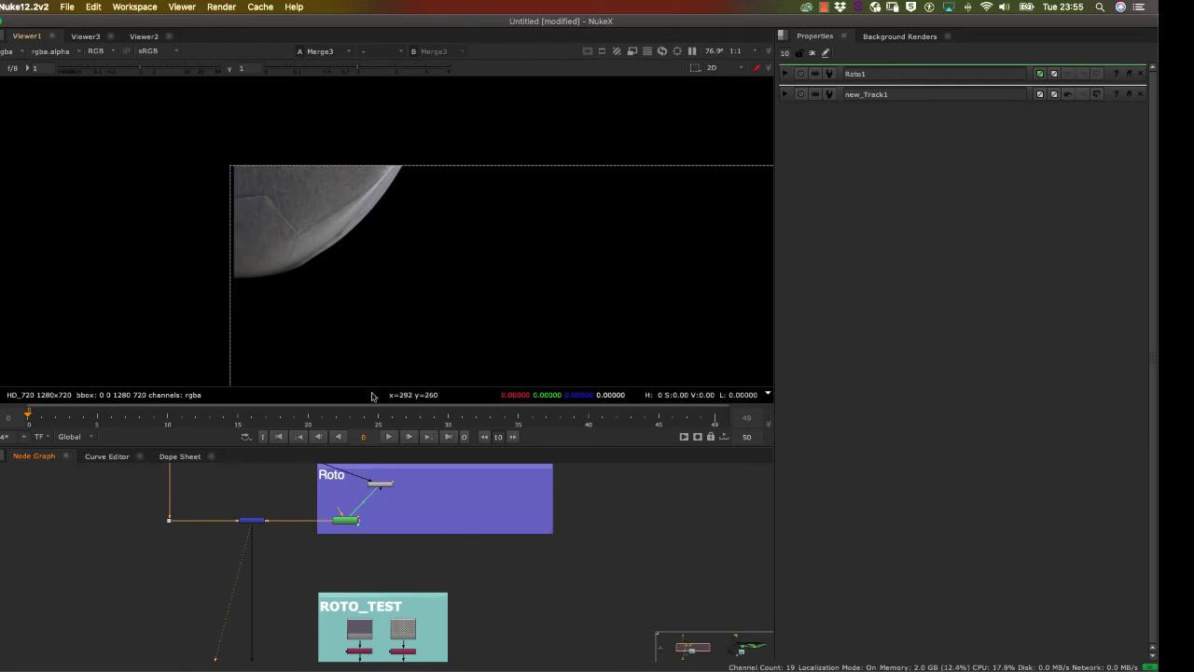
click(389, 437)
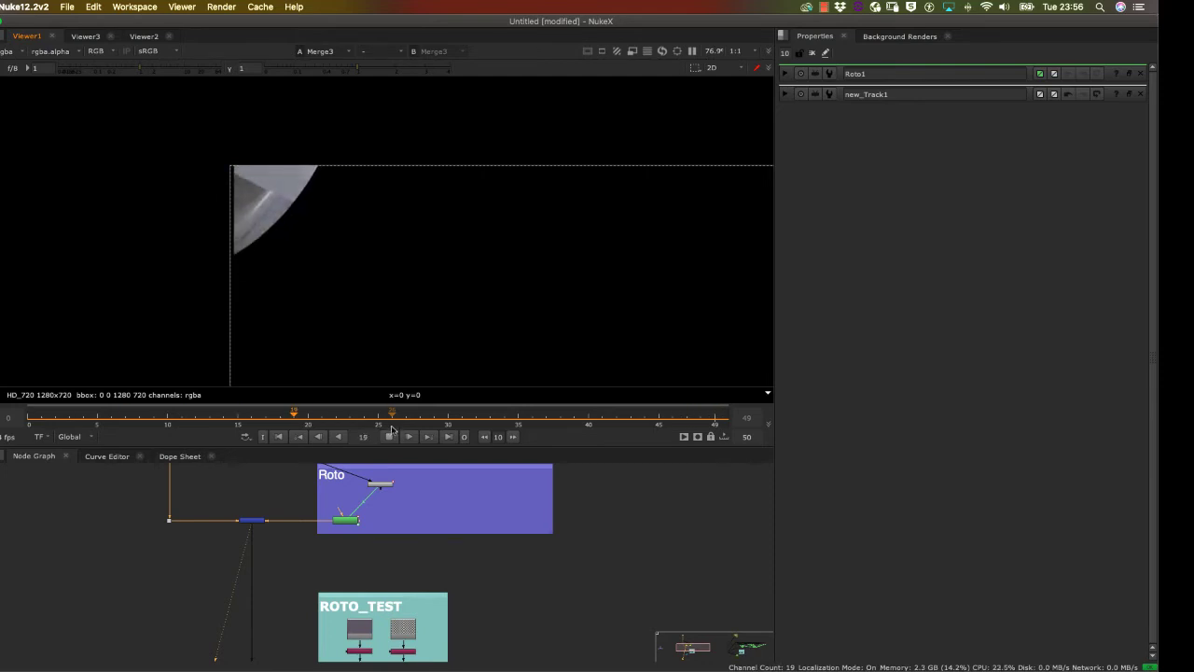
click(389, 436)
Step: Switch the viewer back to the plate at Dot6 and open new_Track1 to examine its track and its link to Roto1
scroll(392, 280, down, 2)
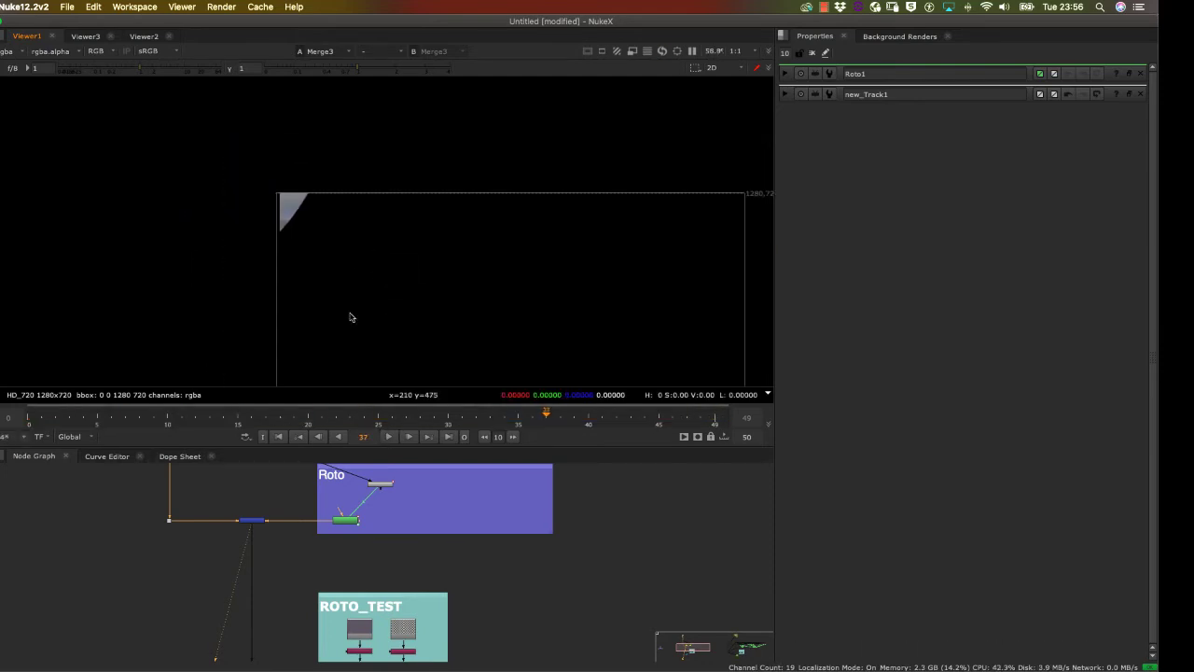
key(1)
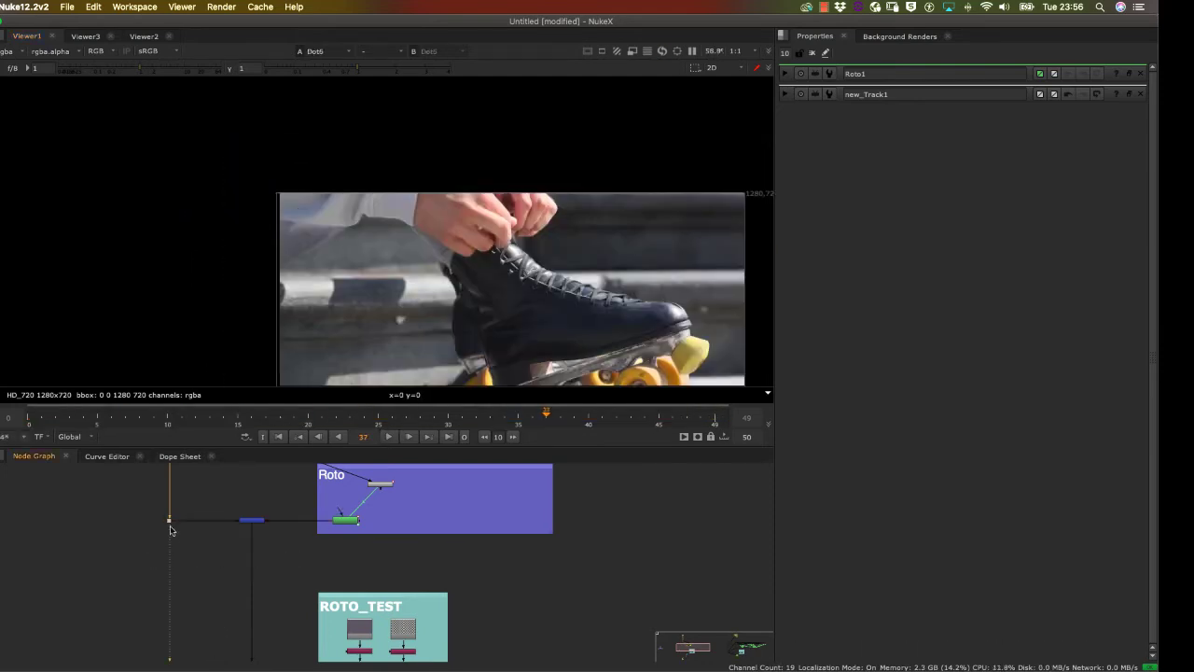
scroll(408, 236, up, 1)
scroll(407, 236, down, 1)
drag(193, 538, 214, 526)
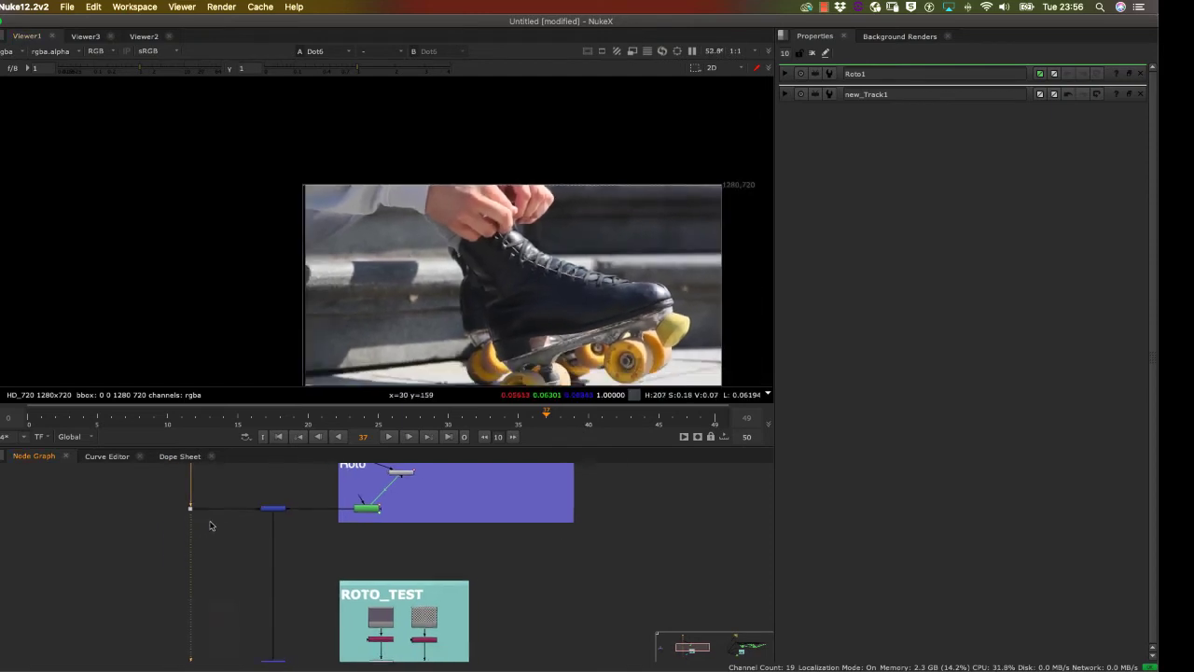
scroll(208, 531, down, 5)
drag(202, 581, 209, 616)
scroll(214, 559, up, 4)
drag(250, 496, 219, 556)
scroll(223, 521, up, 3)
scroll(221, 528, down, 2)
scroll(216, 533, up, 2)
scroll(215, 527, down, 2)
drag(211, 500, 189, 433)
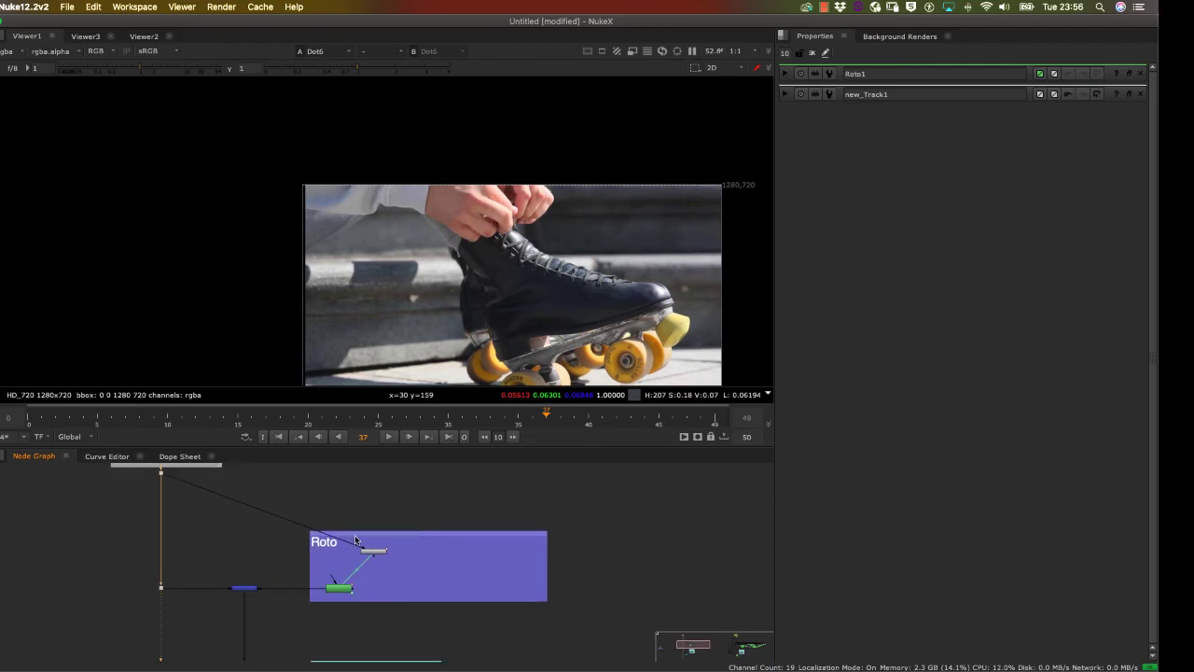
double_click(375, 550)
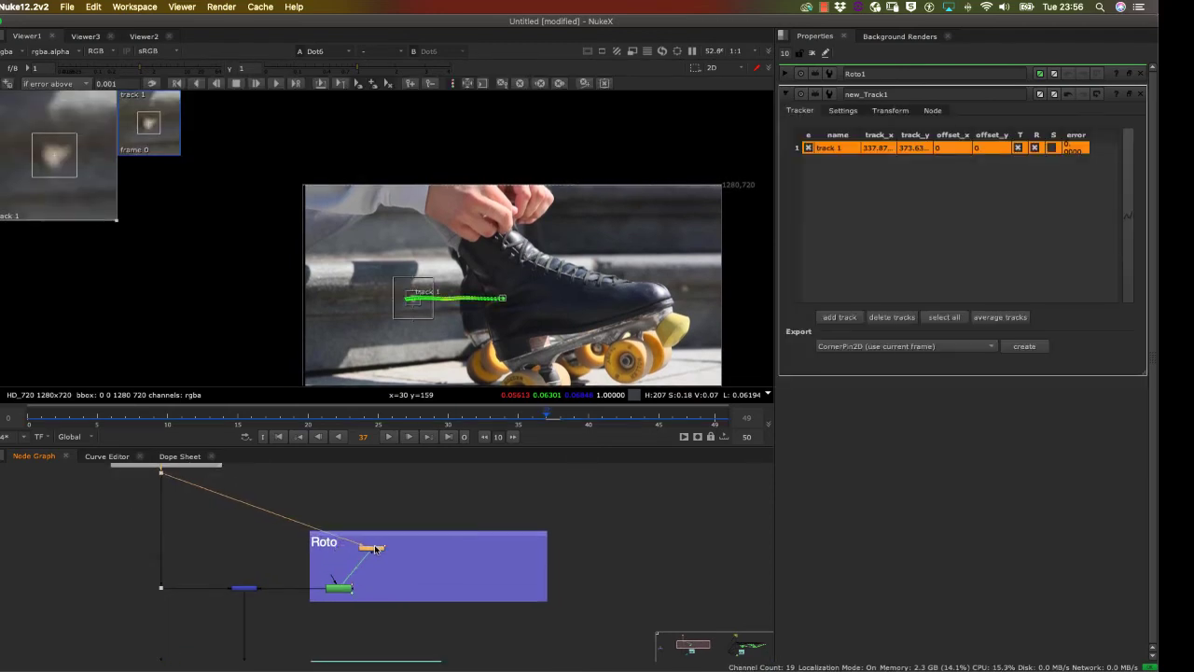
scroll(351, 571, up, 3)
scroll(354, 571, down, 1)
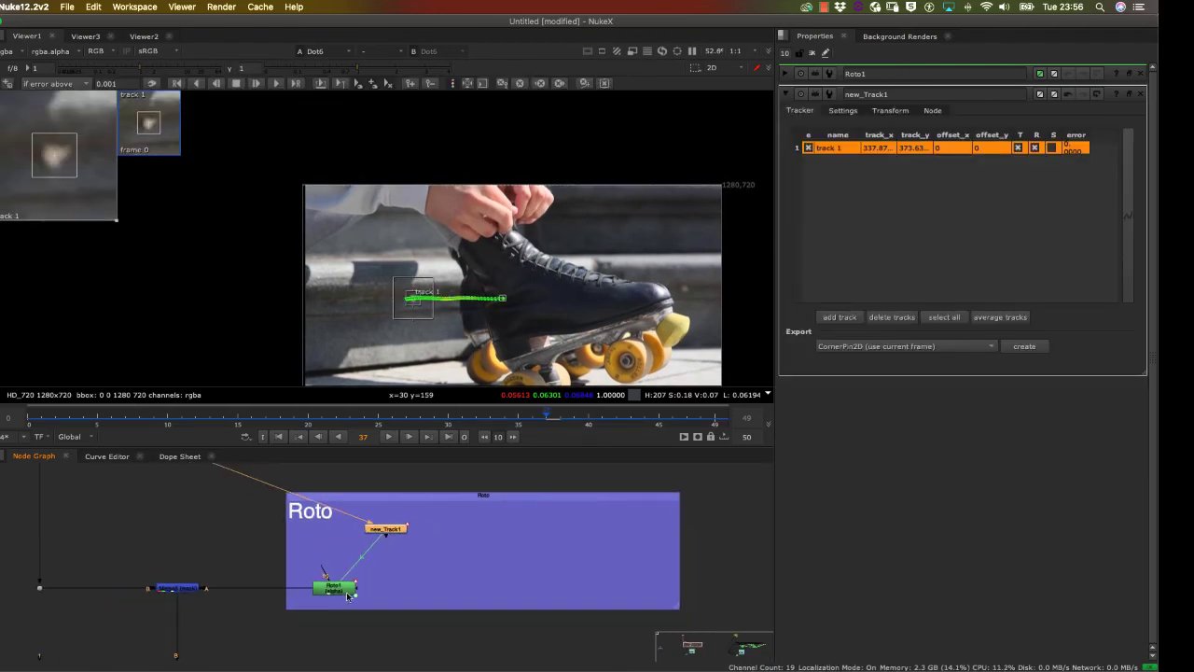
Step: Enable the disabled tint node below Read1 in the Black Plate backdrop
drag(214, 469, 321, 630)
drag(252, 488, 241, 608)
middle_click(146, 516)
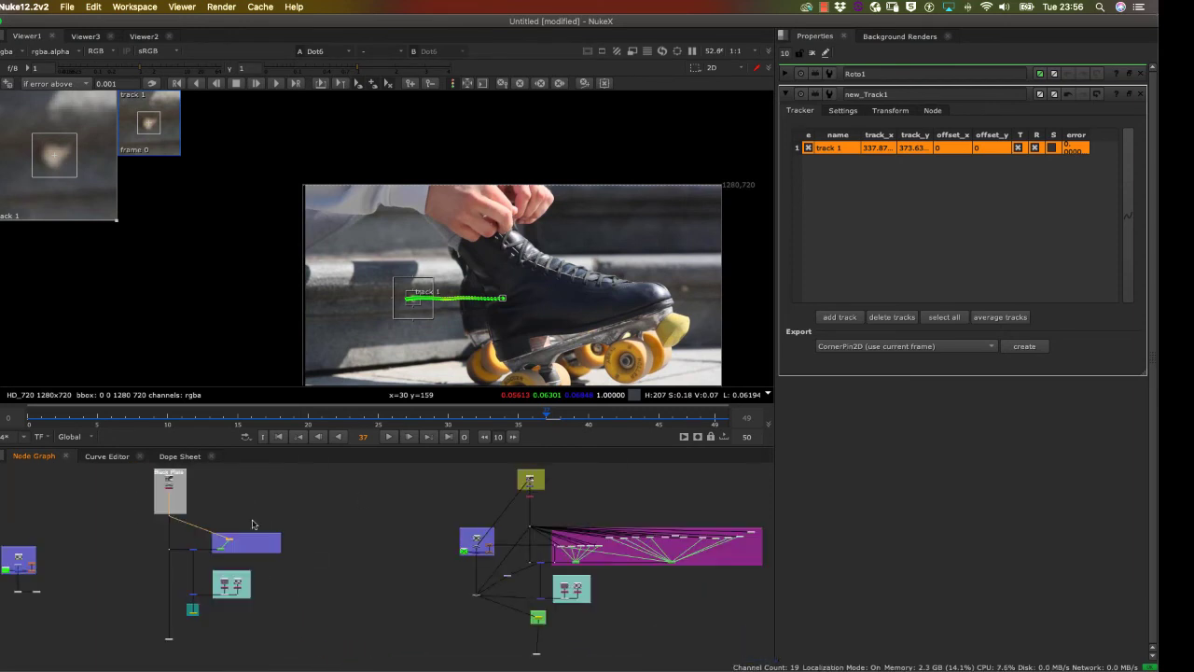
scroll(112, 554, up, 5)
drag(166, 517, 175, 578)
scroll(186, 524, up, 3)
click(193, 546)
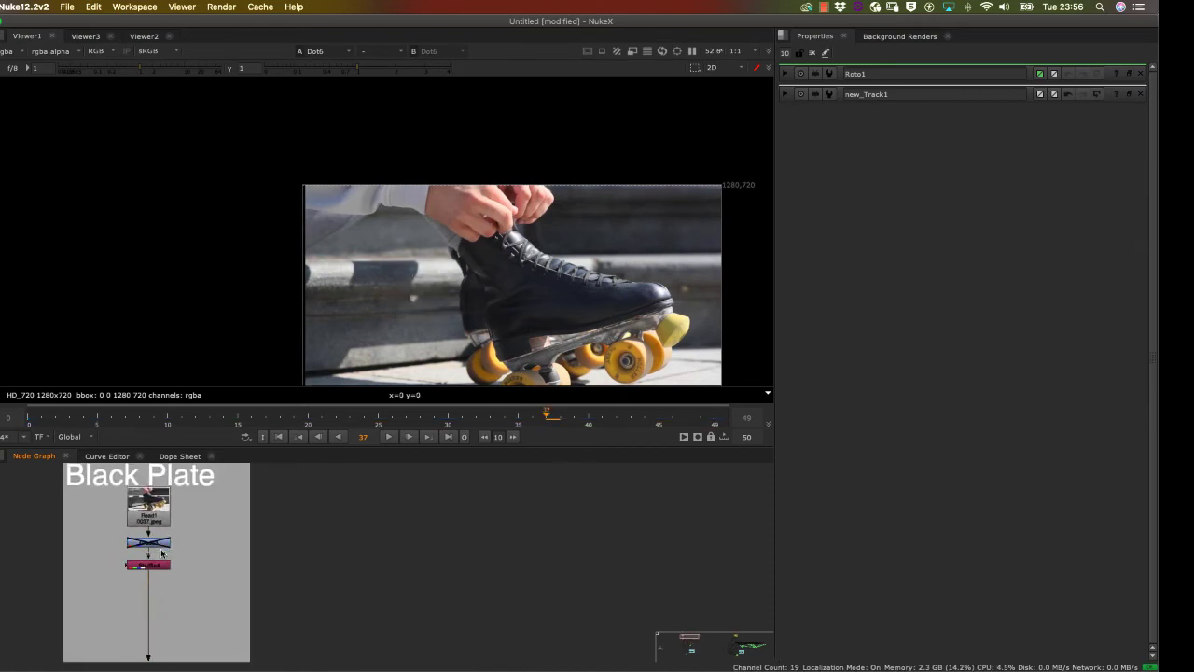
key(d)
Step: Connect the tint node's mask input to Roto1 so the purple colour is limited to the Bezier shape
drag(184, 533, 149, 530)
scroll(185, 527, down, 4)
scroll(203, 526, up, 1)
scroll(206, 527, down, 3)
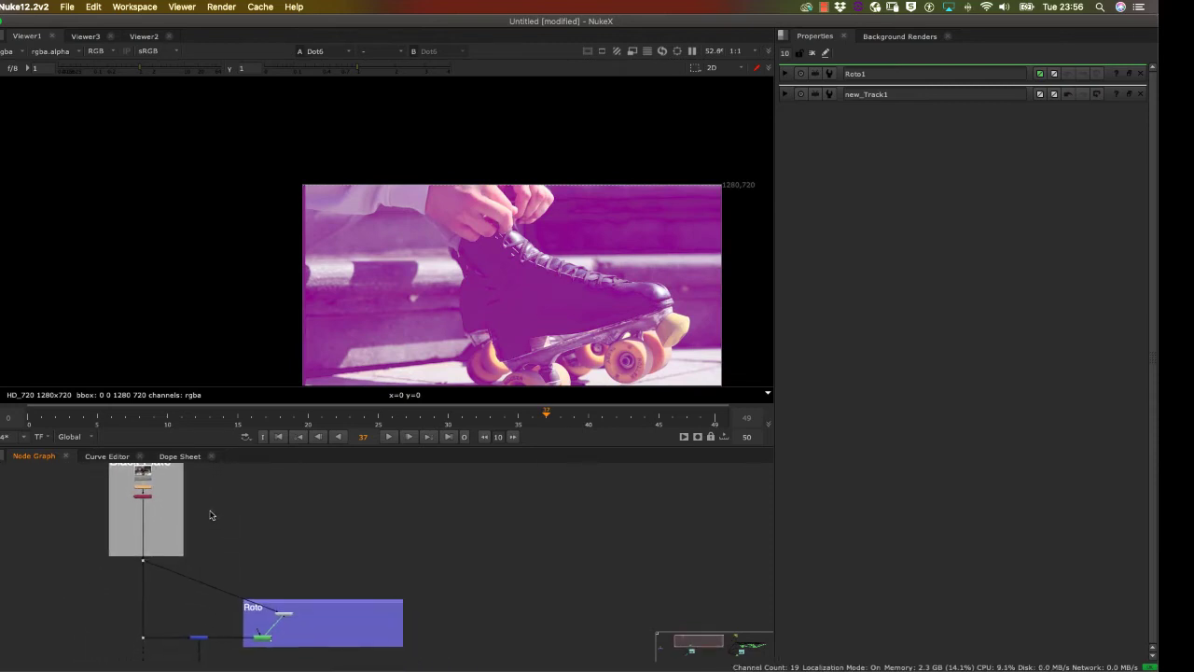
scroll(165, 492, up, 3)
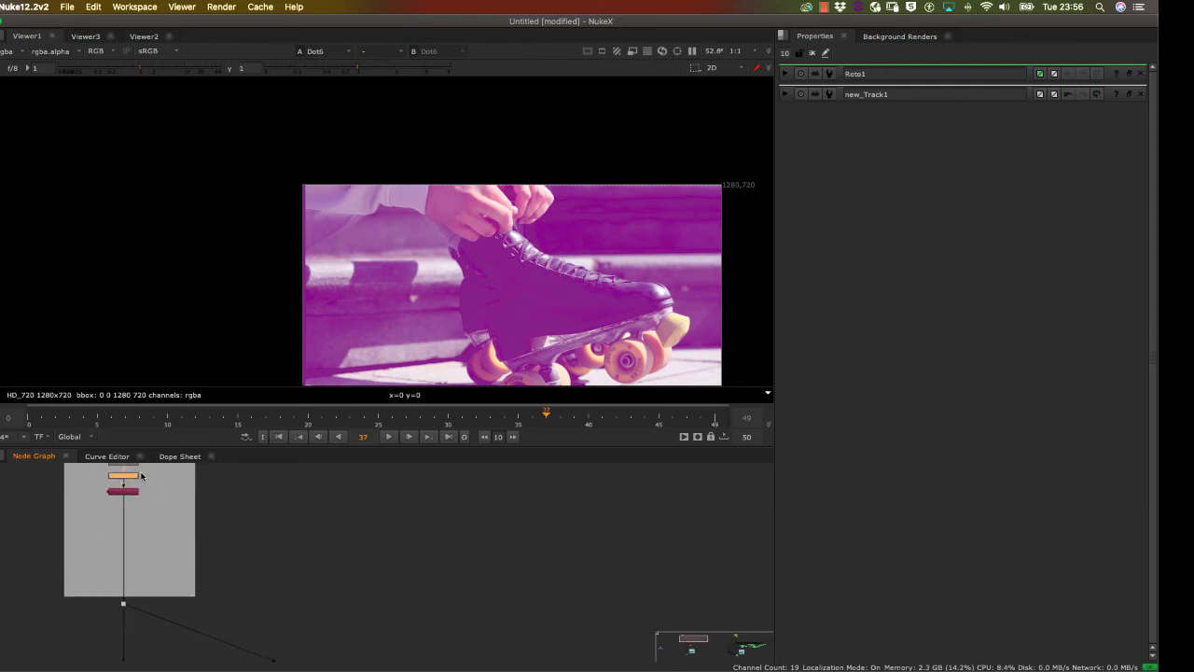
scroll(237, 541, down, 4)
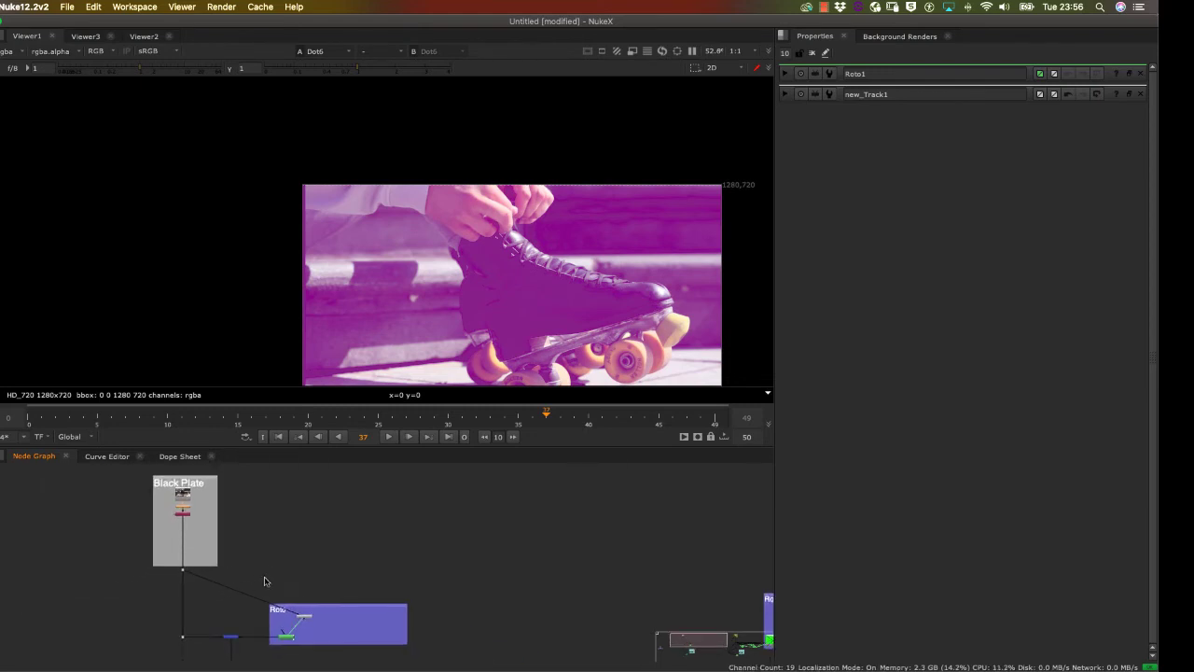
scroll(271, 560, up, 1)
scroll(280, 550, up, 2)
drag(286, 522, 291, 244)
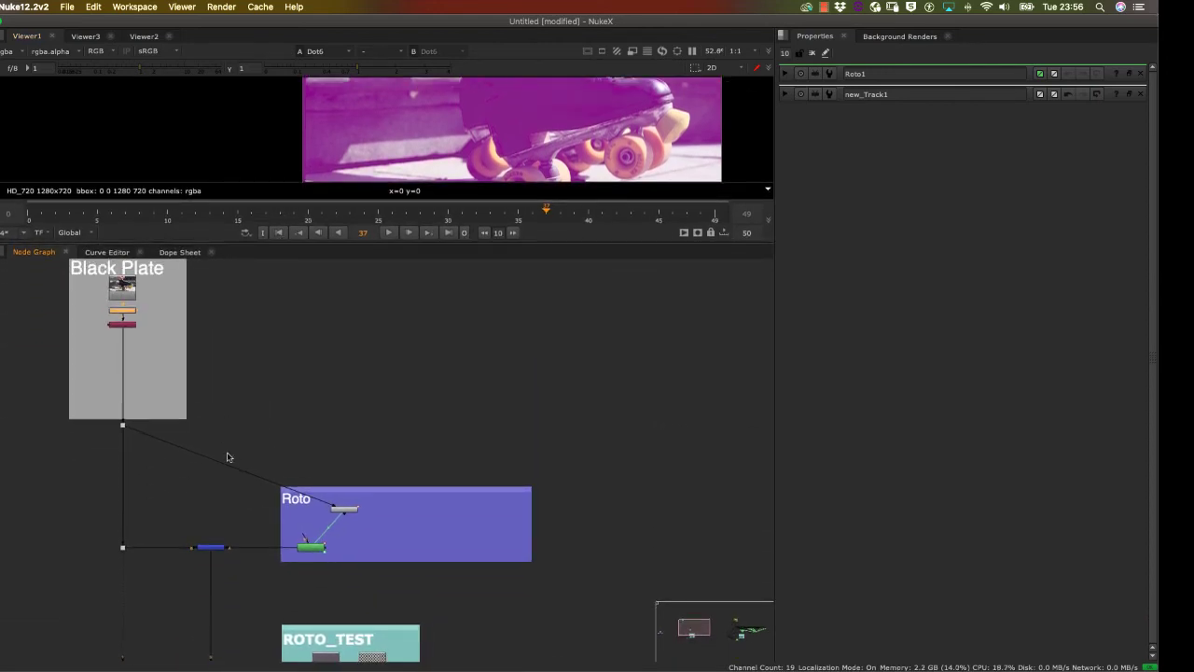
drag(188, 357, 309, 556)
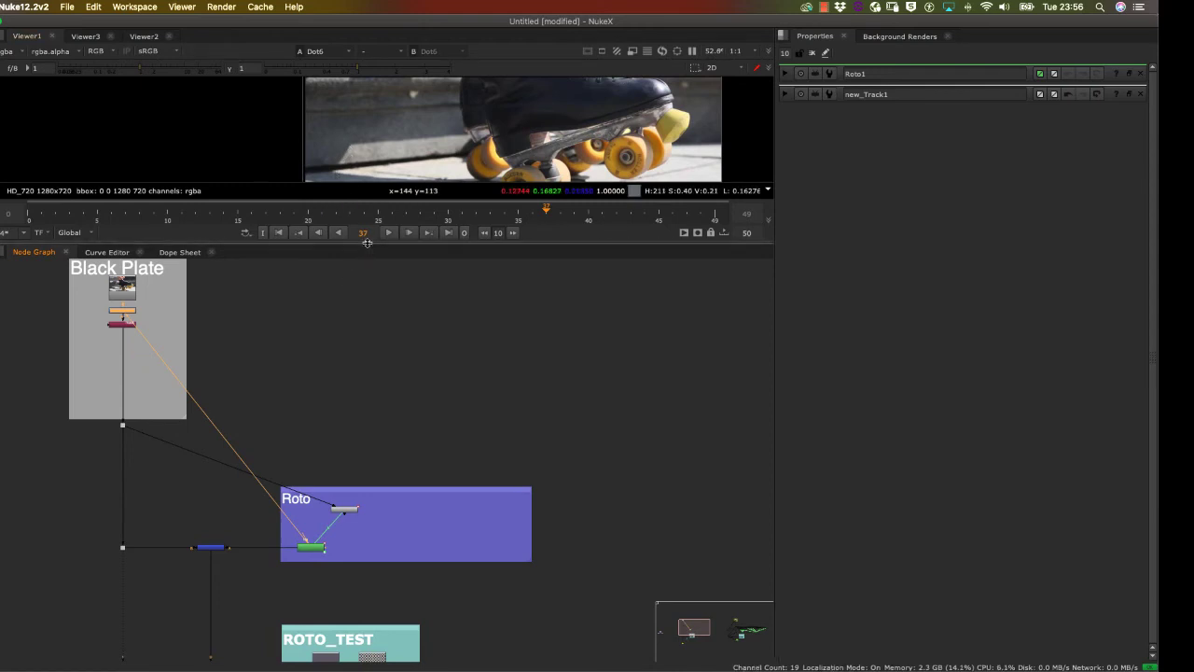
drag(367, 247, 367, 403)
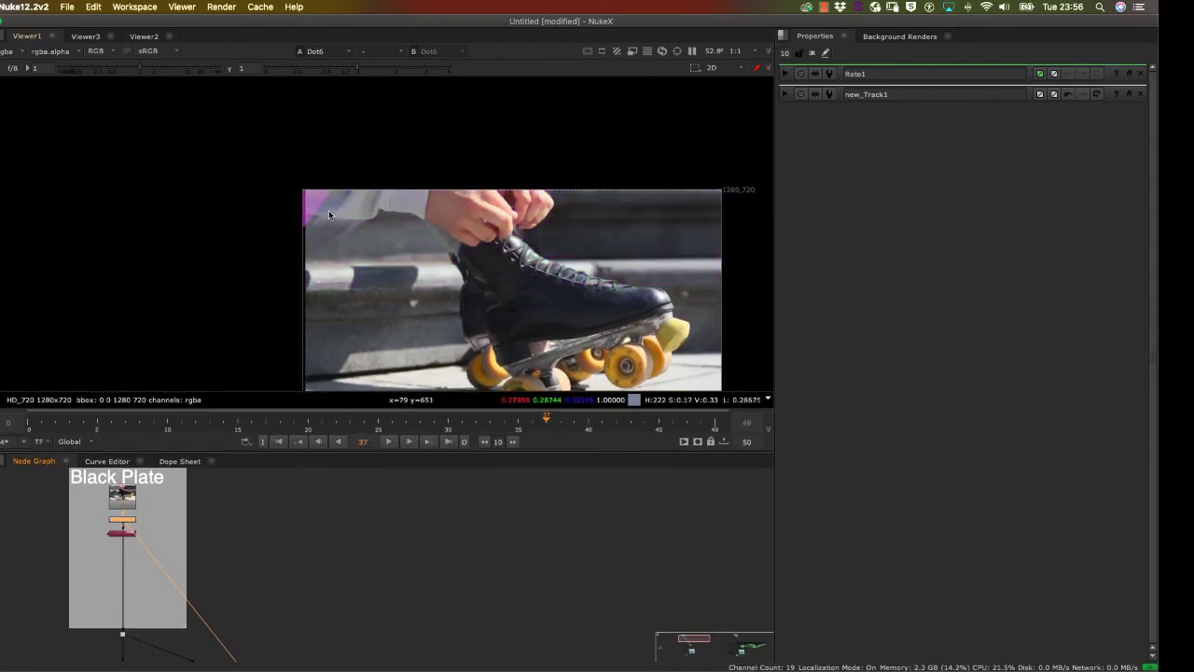
Step: Go to frame 0 and examine the tinted roto area over the thigh in the full plate
click(57, 423)
drag(57, 423, 33, 429)
drag(334, 234, 342, 171)
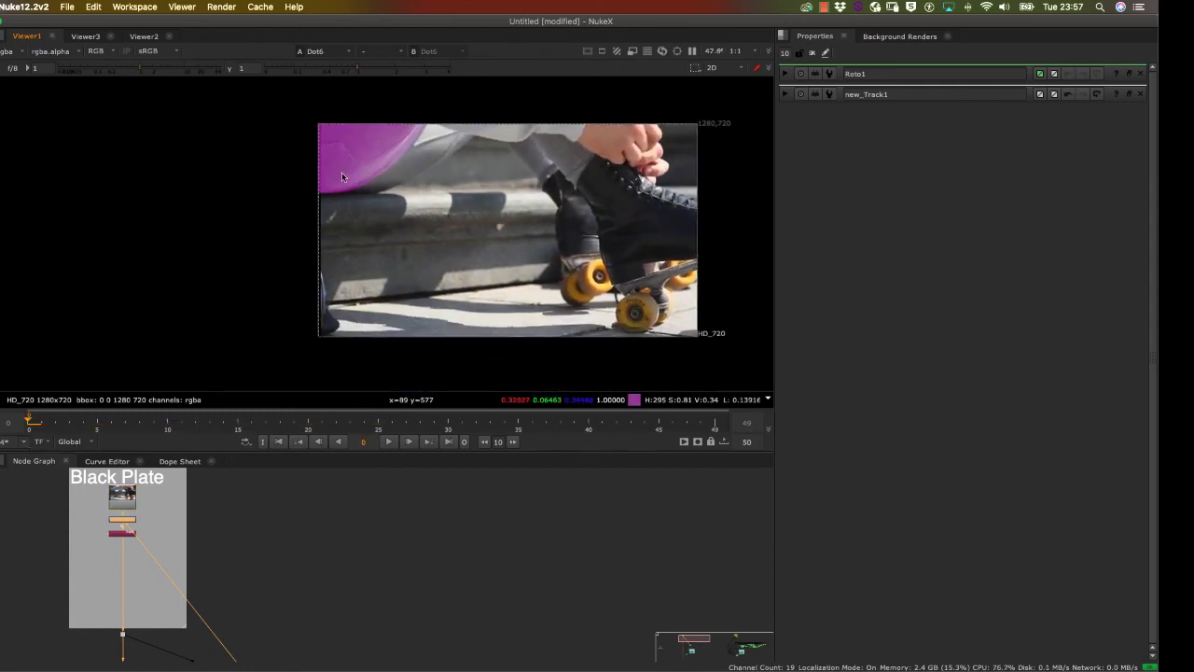
scroll(342, 171, down, 1)
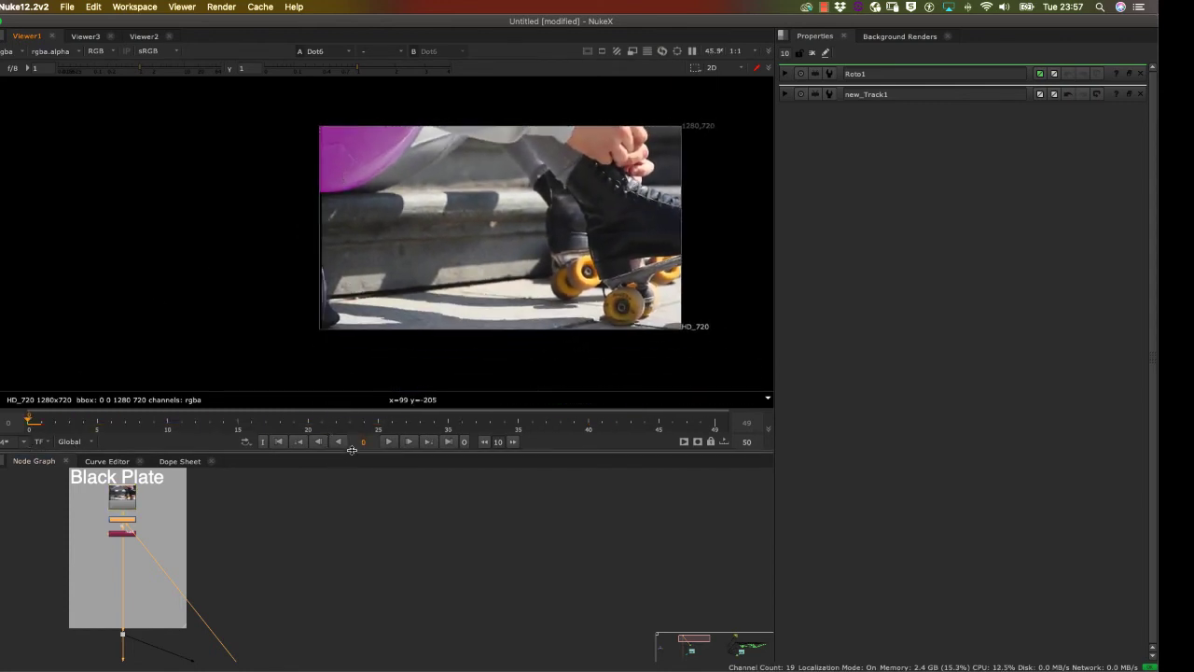
Step: Insert a Dot in the mask connection between the tint node and Roto1 and place it to form a right-angled route
drag(352, 446, 348, 384)
drag(343, 532, 464, 559)
scroll(372, 440, down, 4)
scroll(372, 440, up, 6)
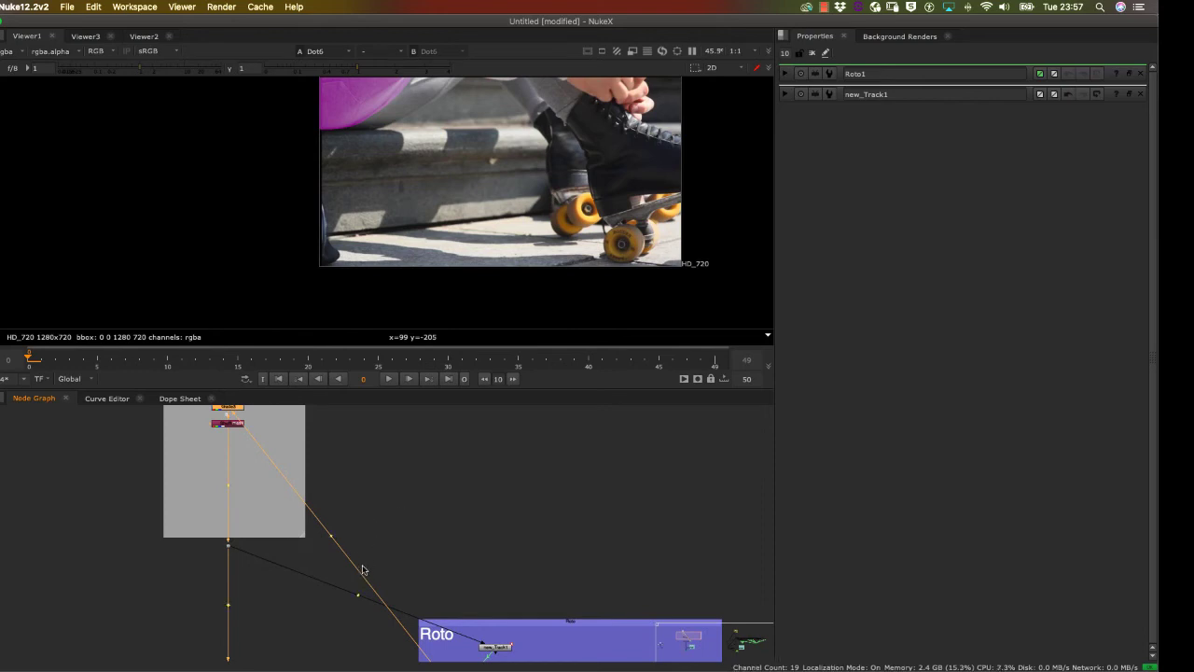
drag(332, 540, 455, 453)
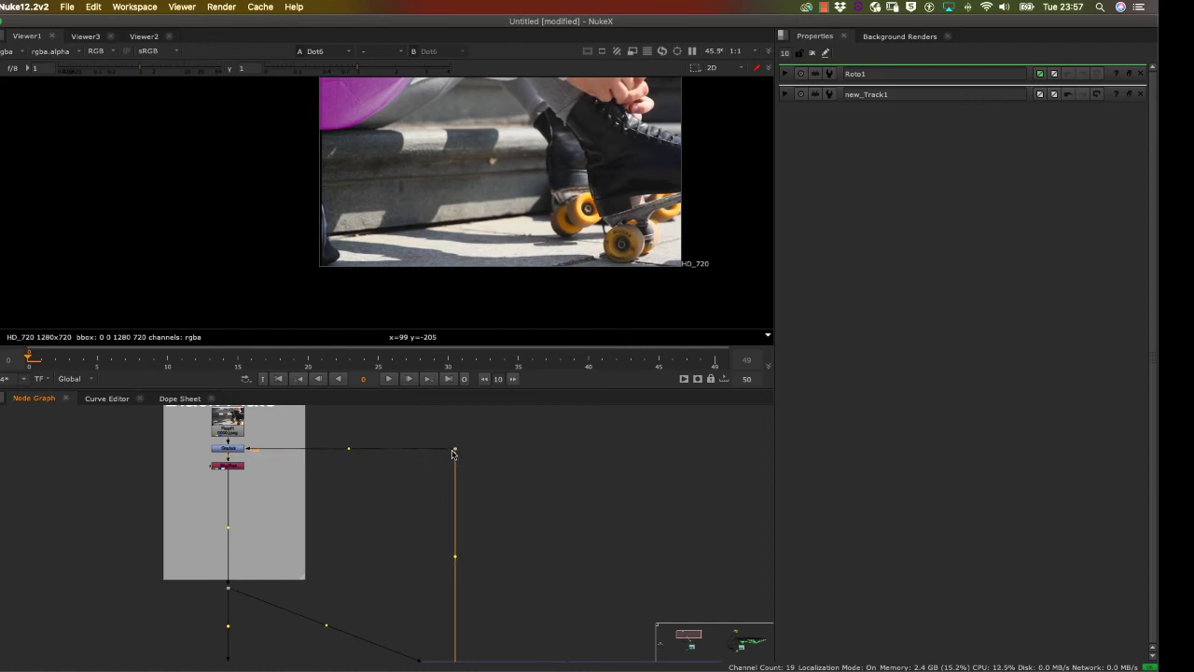
drag(490, 491, 510, 445)
Step: Move the Dot that feeds new_Track1 up to the lower edge of the Black Plate backdrop and deselect the nodes
scroll(509, 444, down, 4)
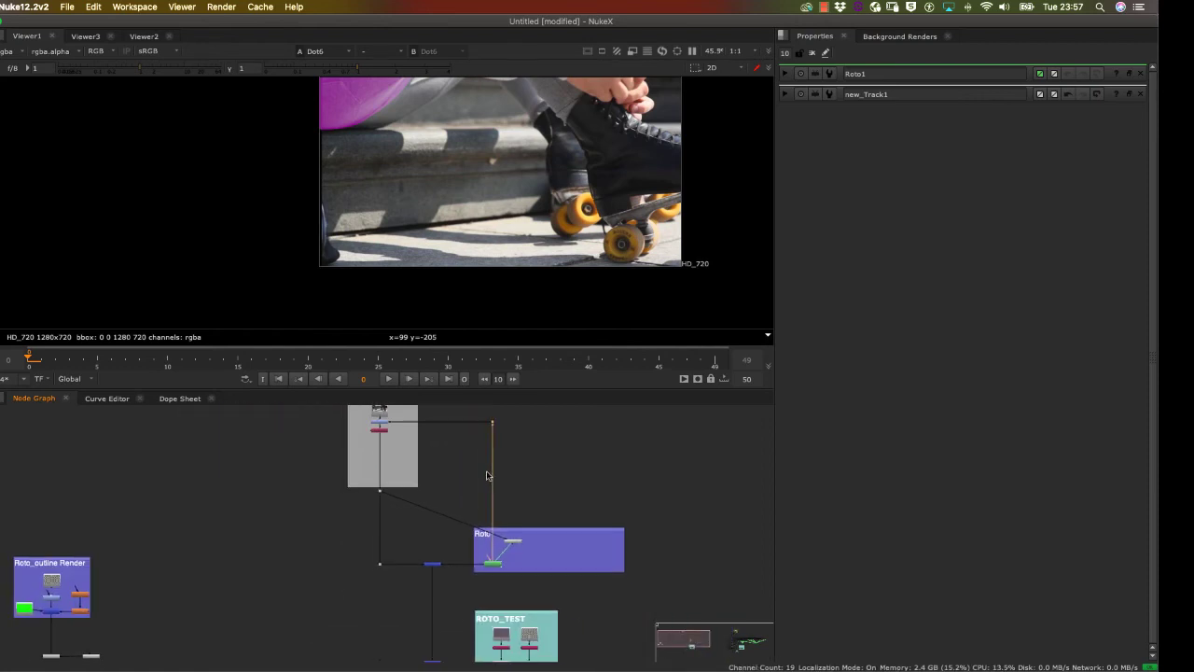
scroll(505, 450, up, 2)
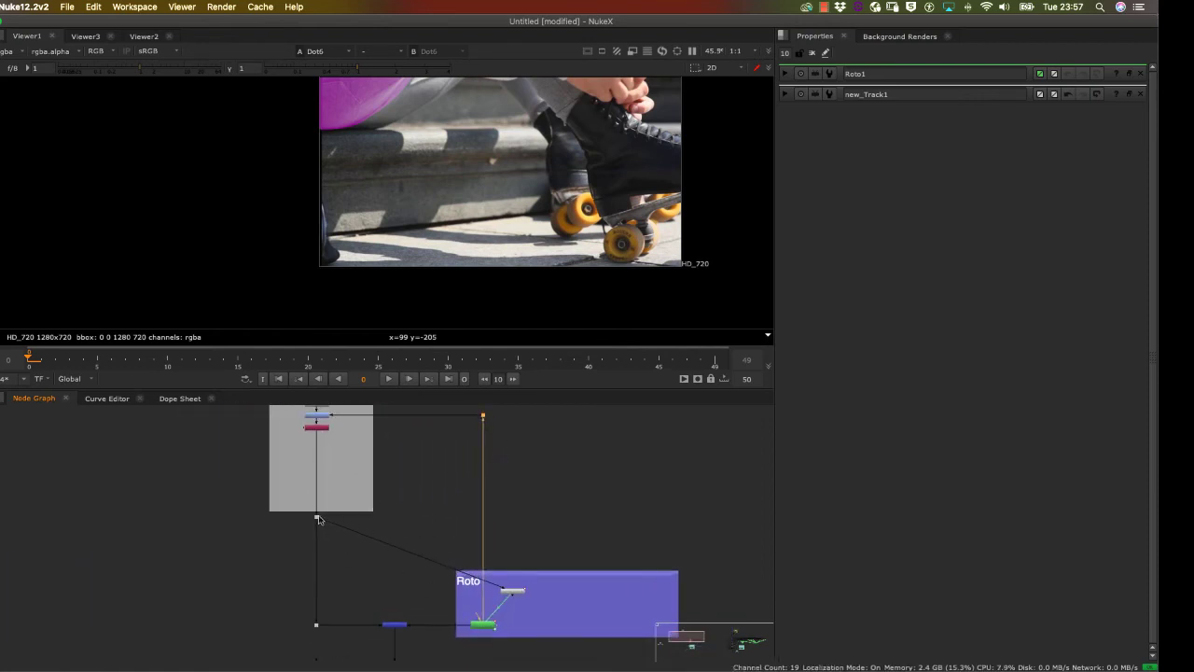
drag(321, 578, 318, 525)
click(411, 501)
scroll(413, 495, up, 1)
scroll(409, 503, down, 3)
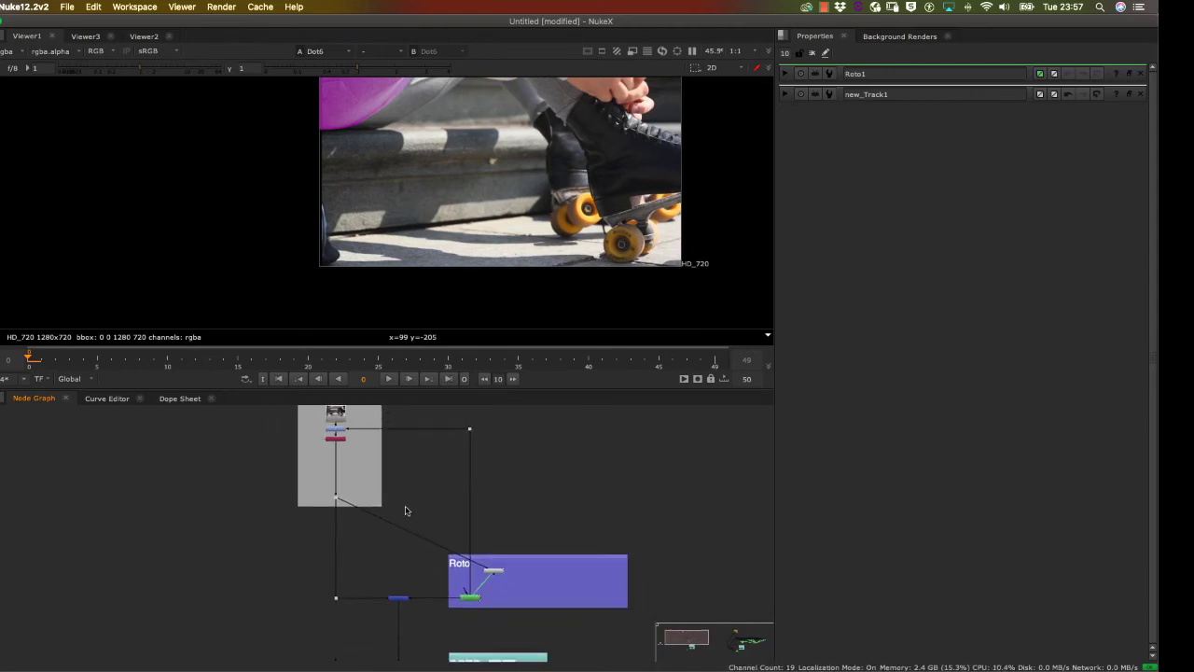
scroll(409, 502, up, 2)
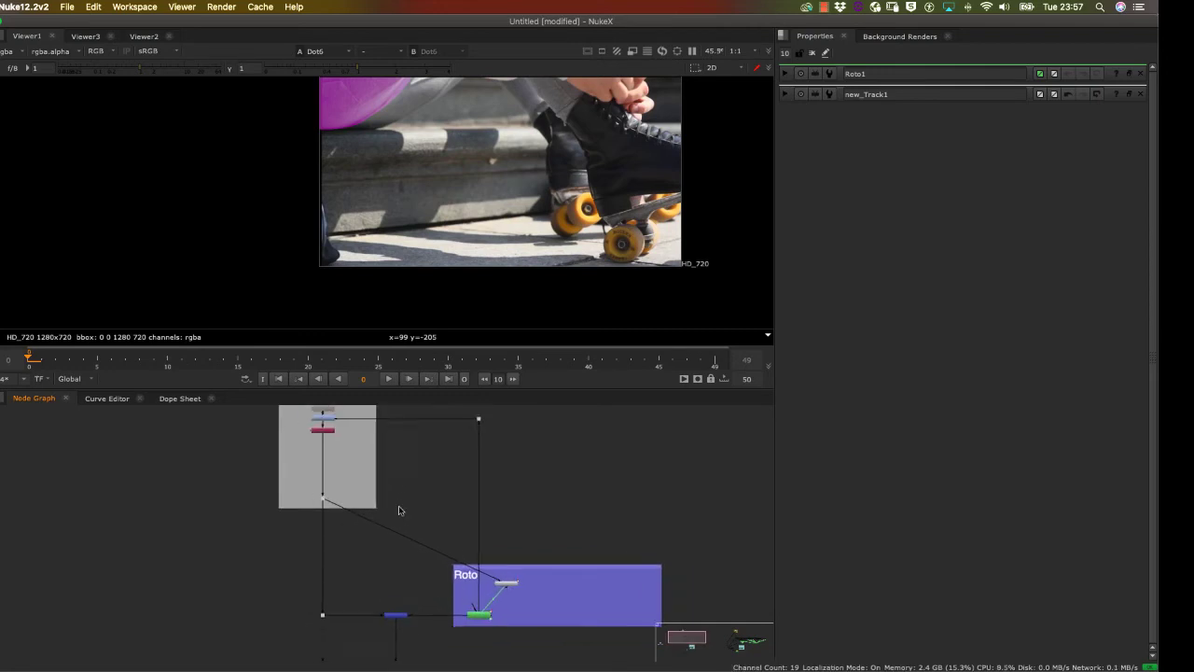
Step: Open Roto1's properties to show its Bezier overlay and enlarge the viewer area above the node graph
scroll(400, 508, down, 2)
scroll(429, 508, up, 5)
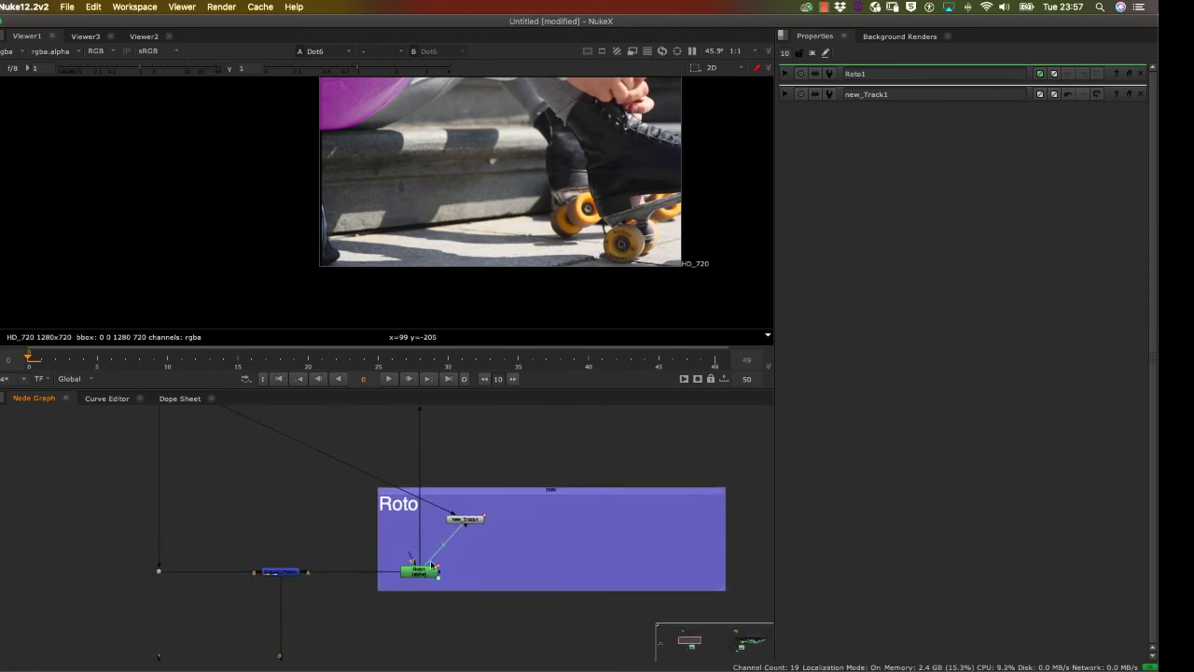
double_click(421, 574)
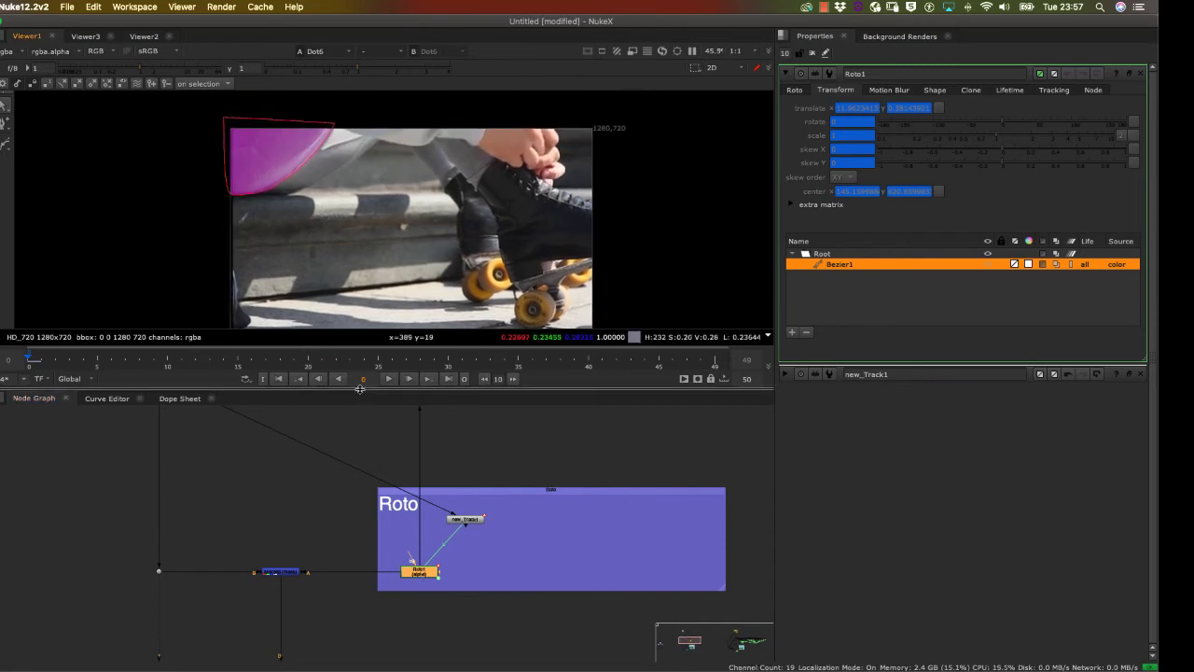
drag(362, 391, 362, 471)
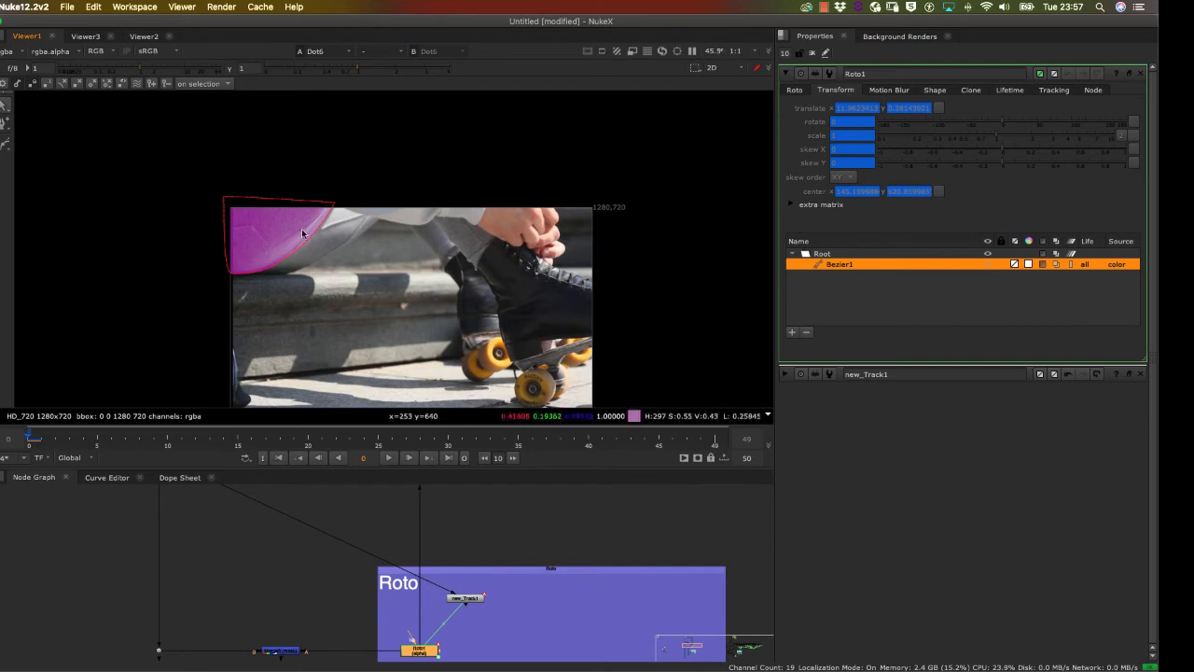
Step: Draw a second closed Bezier in Roto1 along the lower edge of the thigh and around the plate's upper-left corner, extending beyond the existing purple shape
click(6, 148)
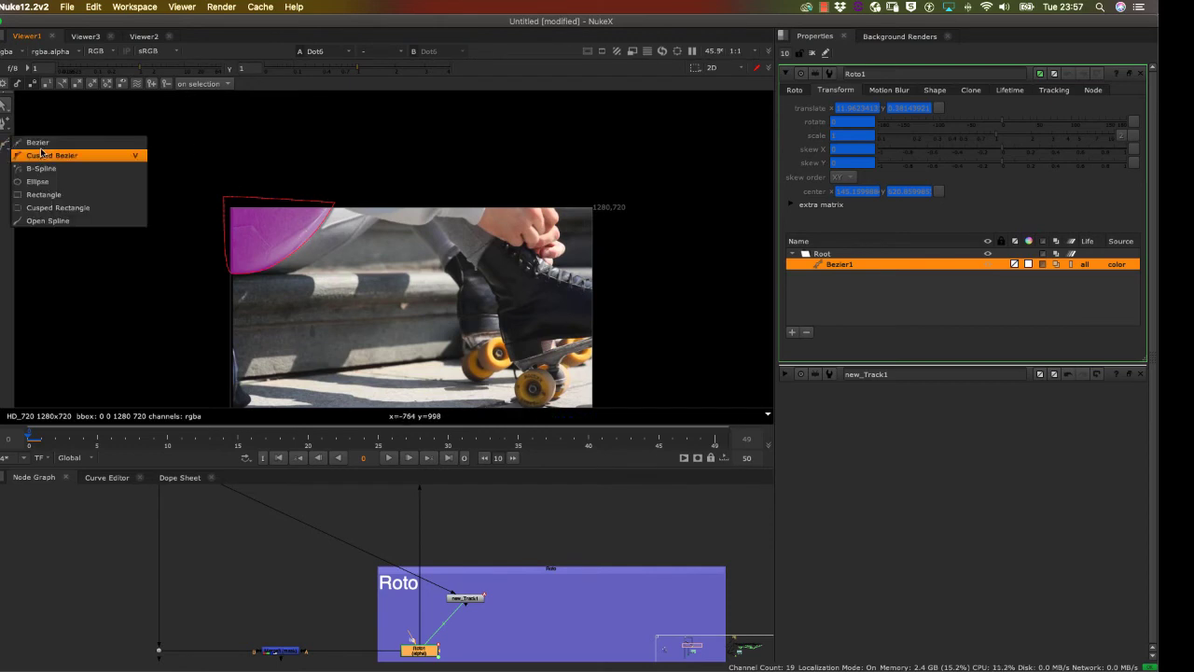
click(41, 145)
scroll(38, 151, down, 5)
scroll(63, 165, up, 20)
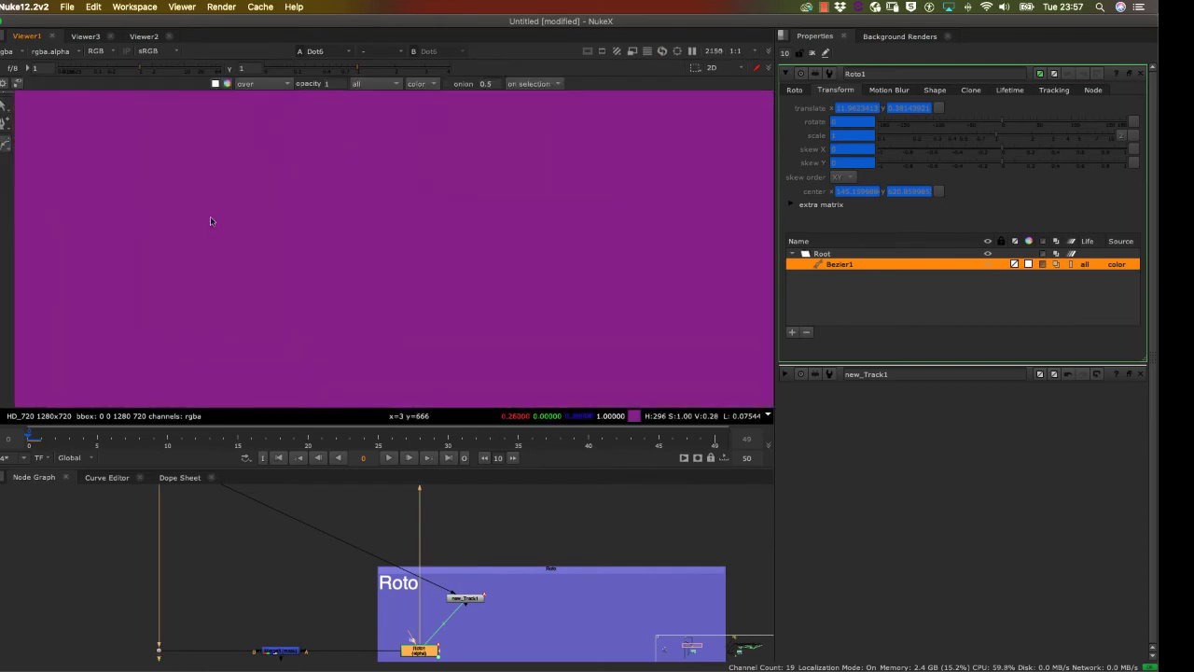
click(315, 220)
scroll(327, 267, down, 15)
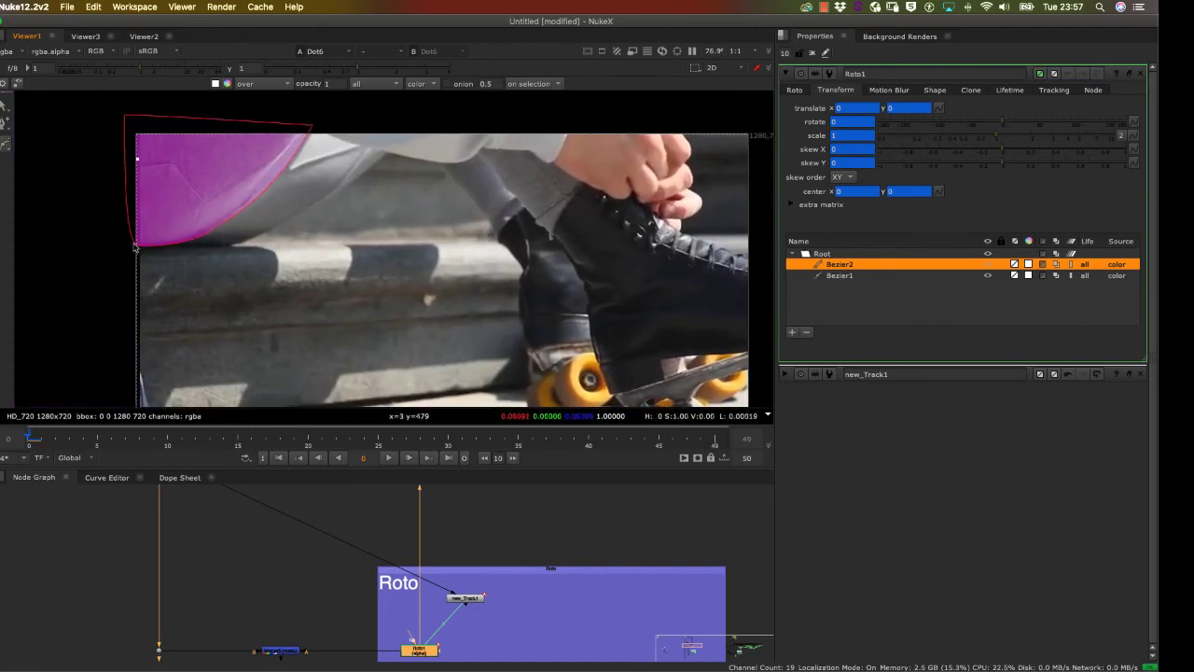
click(6, 142)
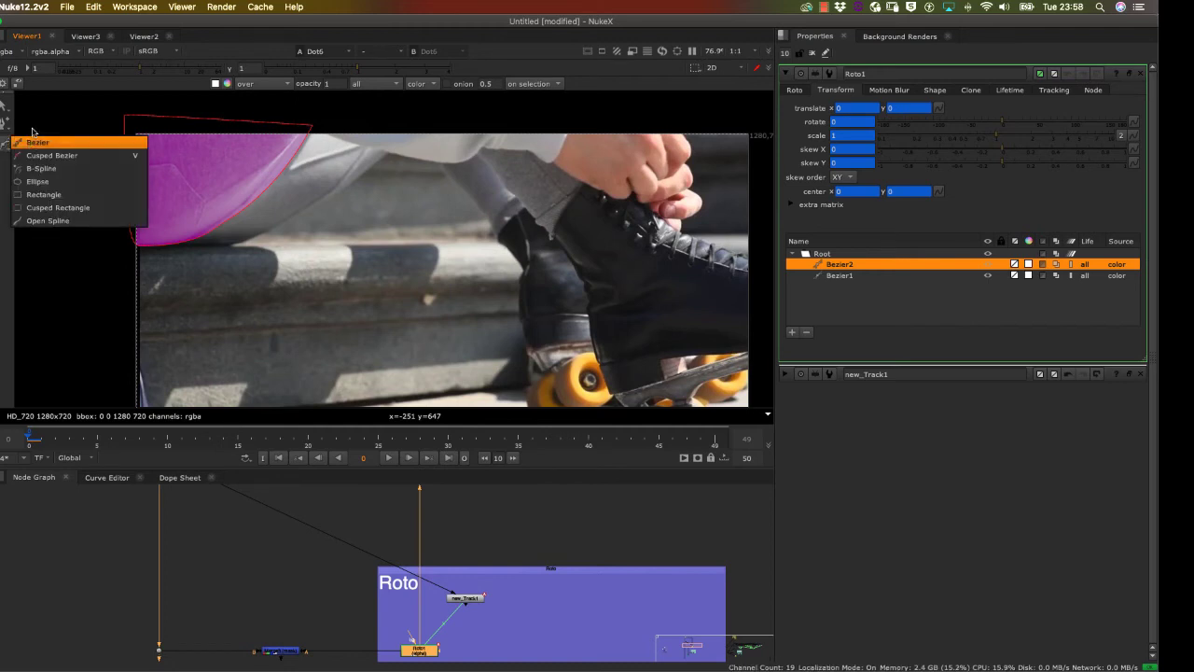
click(36, 142)
click(128, 250)
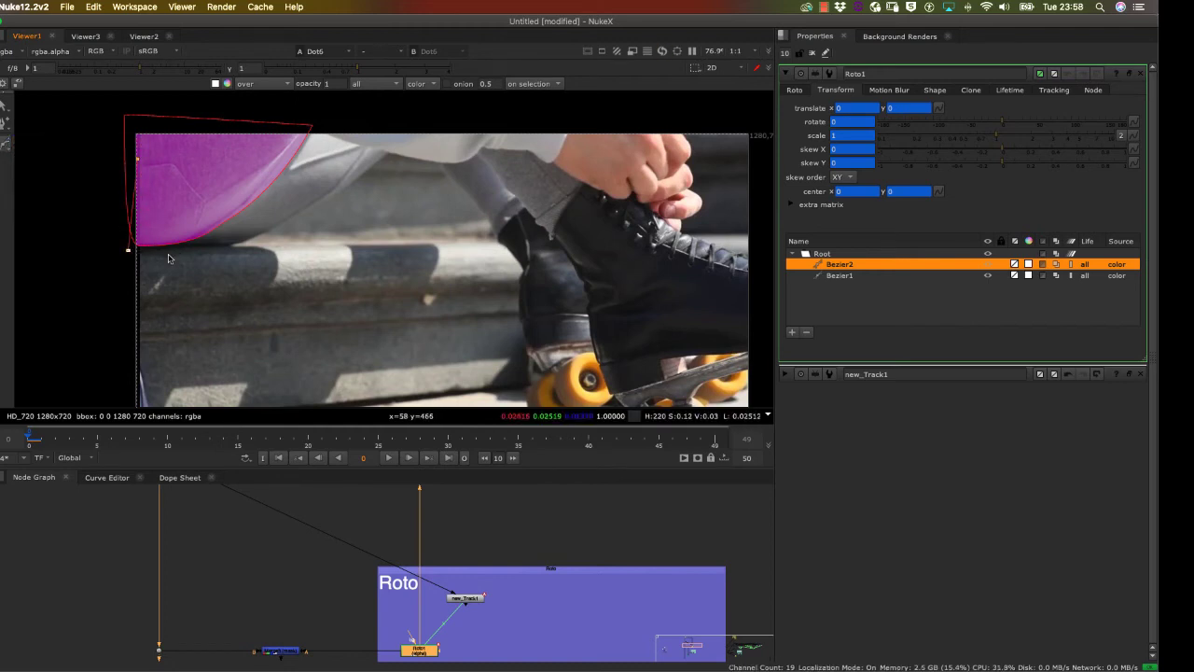
click(217, 247)
click(268, 233)
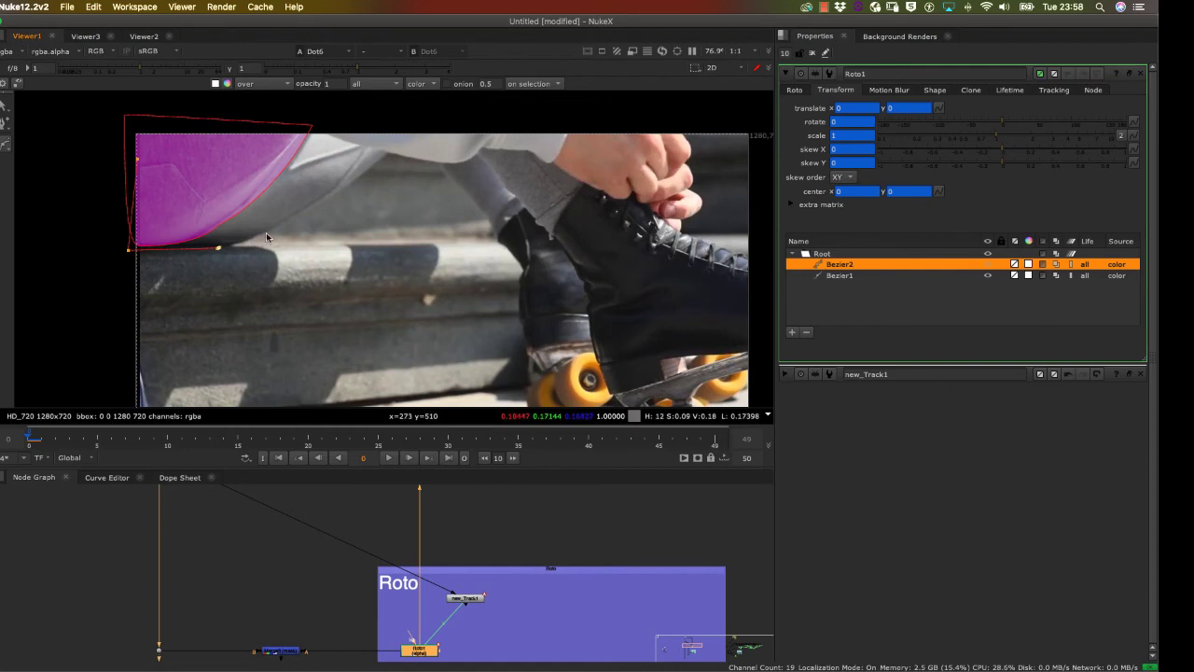
click(340, 192)
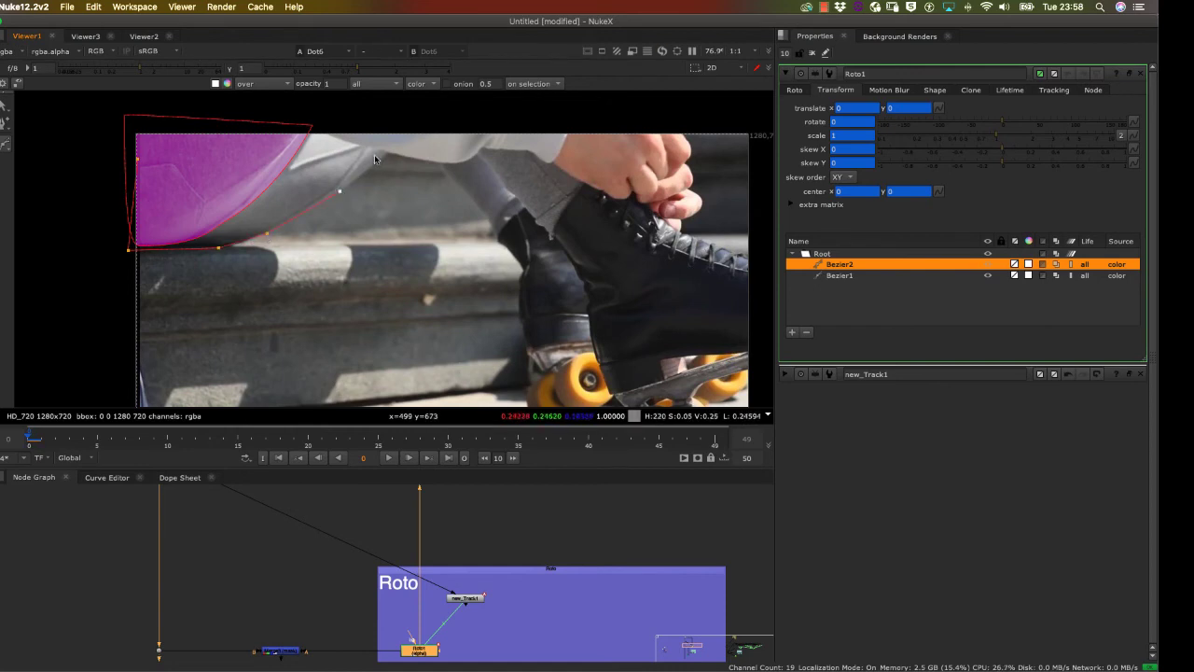
click(385, 153)
click(398, 124)
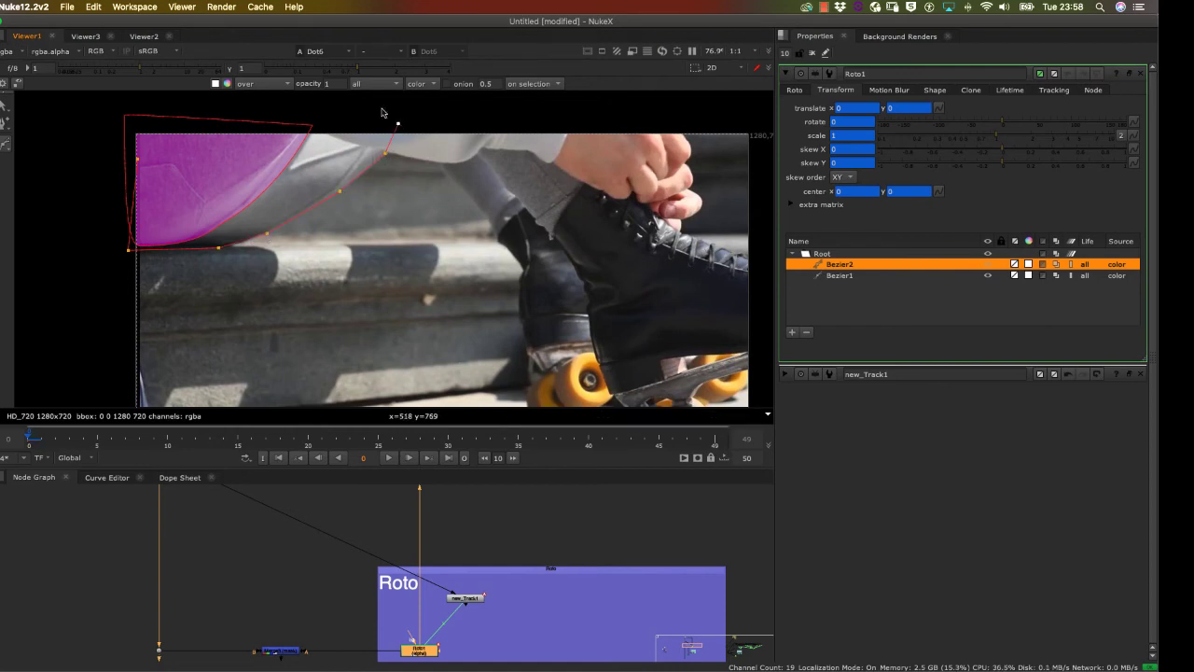
click(253, 113)
click(124, 110)
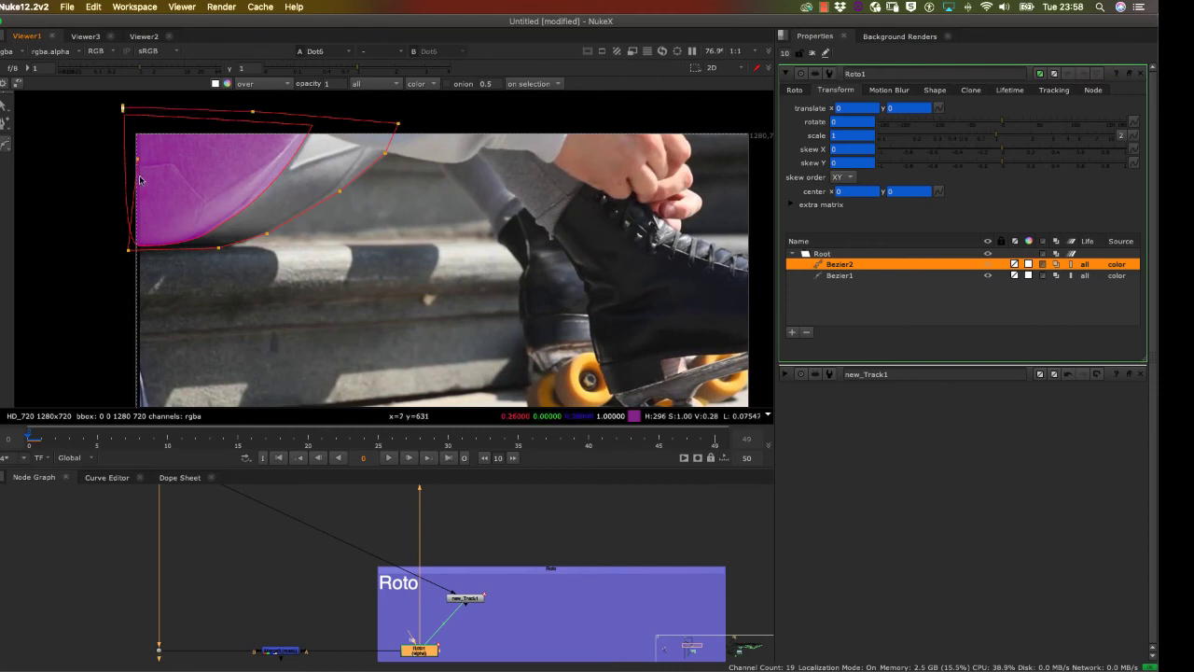
click(137, 160)
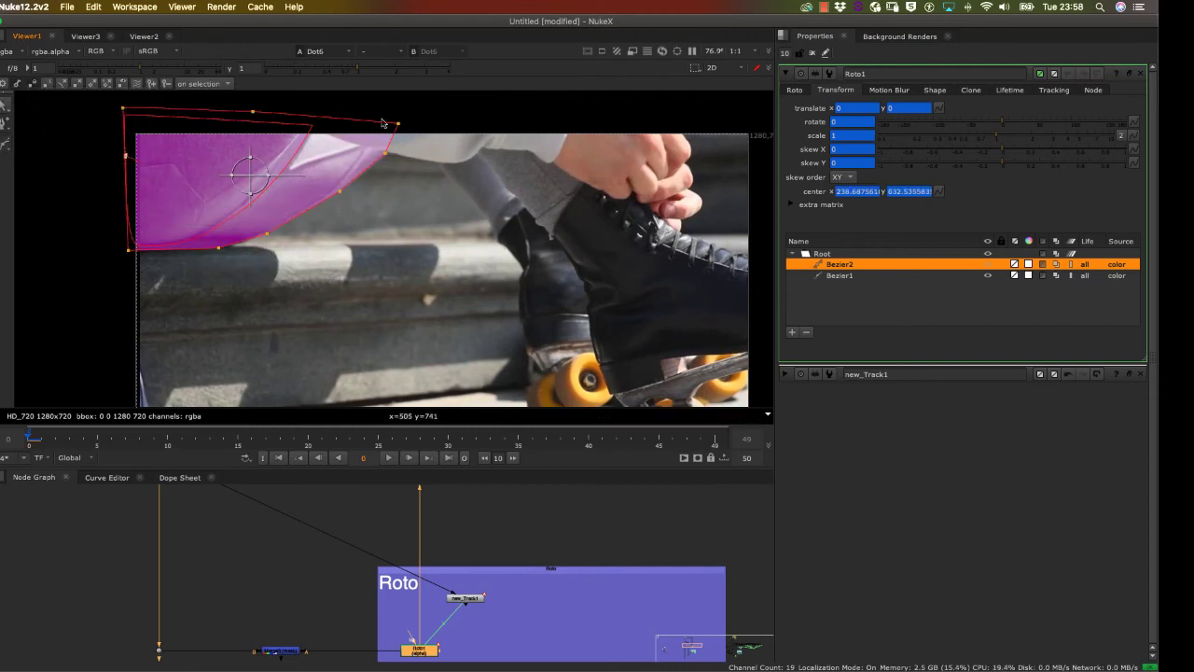
Step: Select all points of the second Bezier and smooth its outline around the thigh
drag(414, 152, 149, 319)
drag(113, 102, 443, 305)
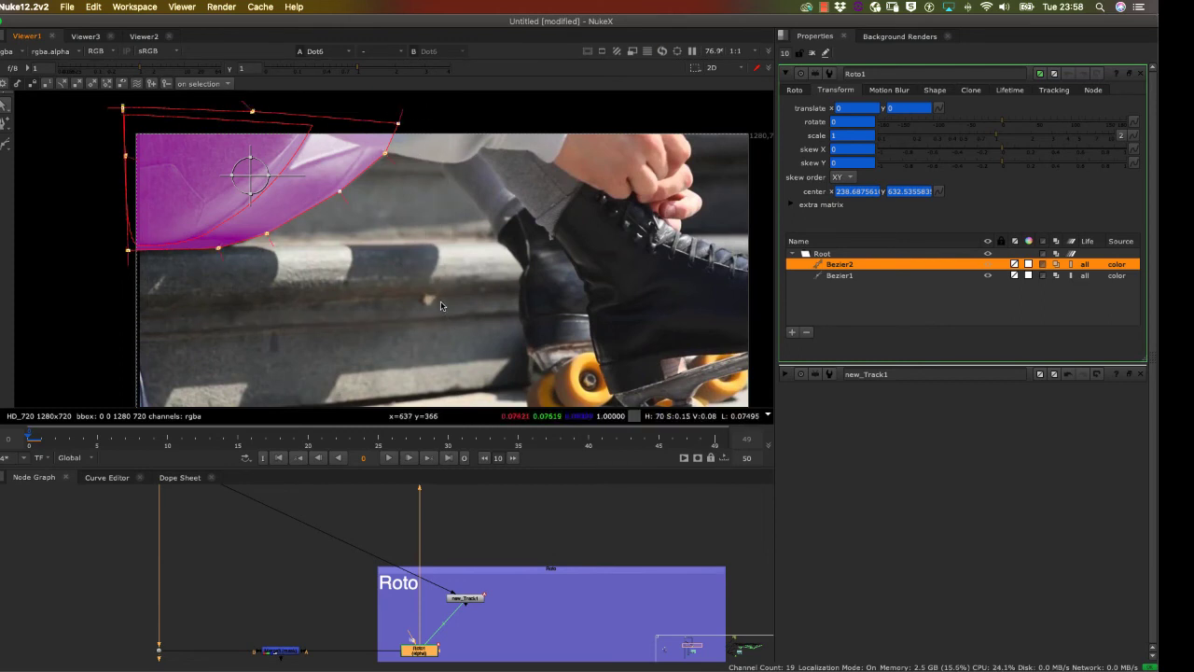
scroll(419, 149, up, 4)
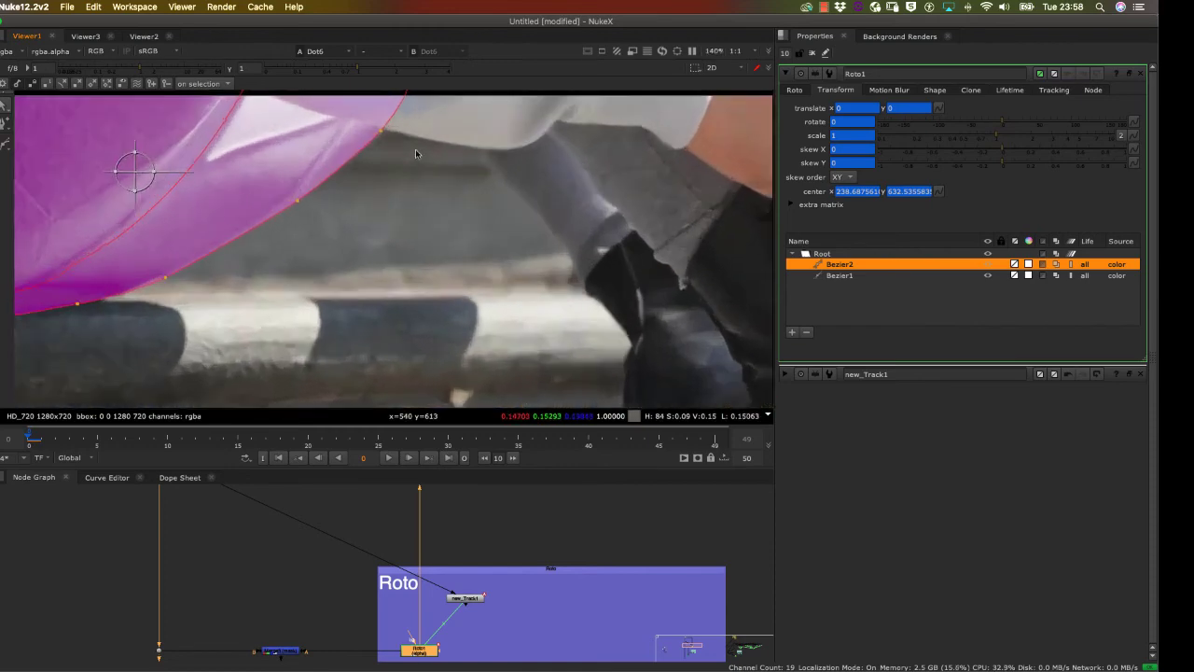
scroll(386, 195, down, 5)
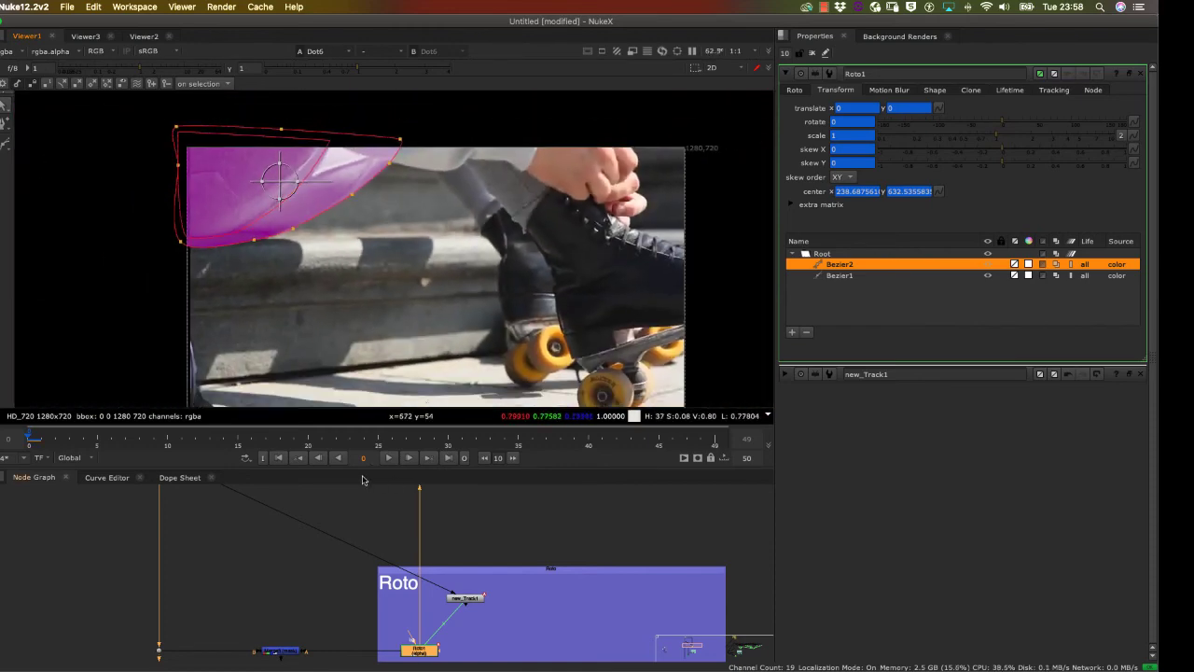
Step: Open the properties of new_Track1 and Roto1, leaving Roto1's shape list expanded
drag(444, 559, 373, 497)
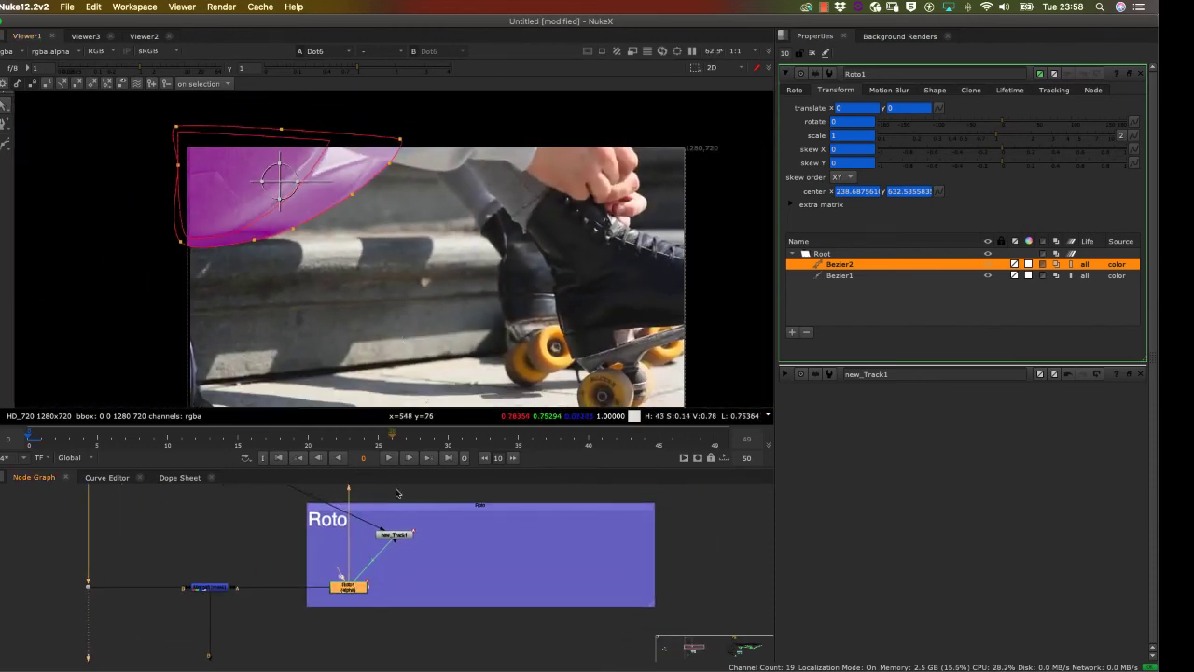
click(429, 584)
double_click(358, 584)
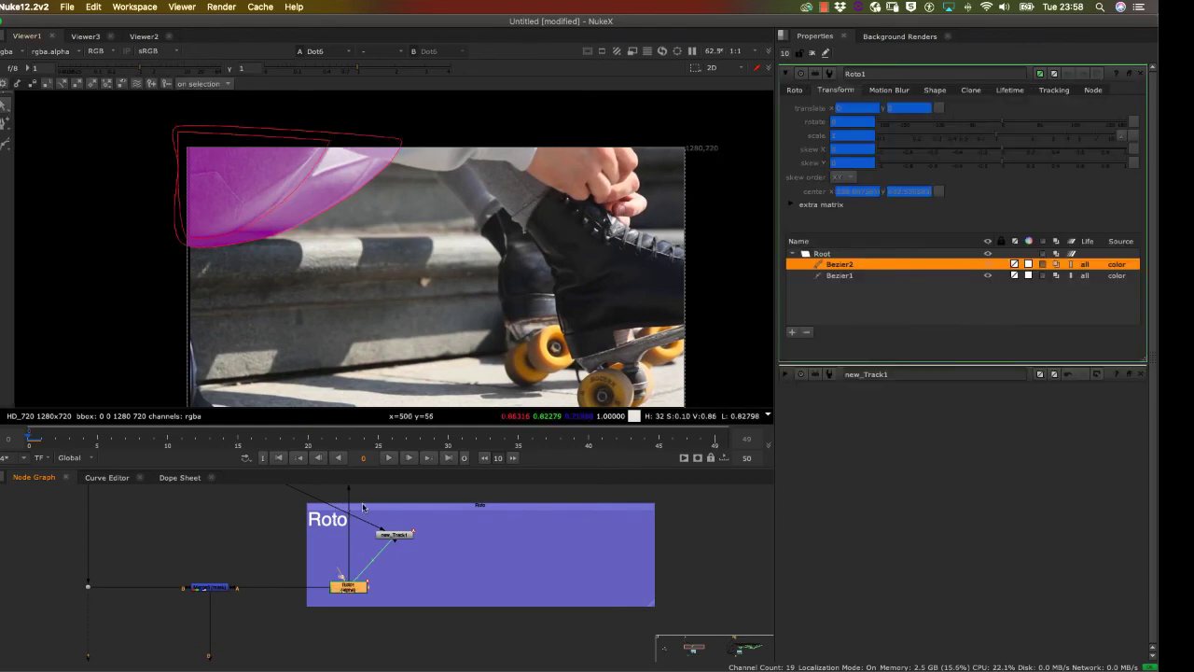
double_click(393, 536)
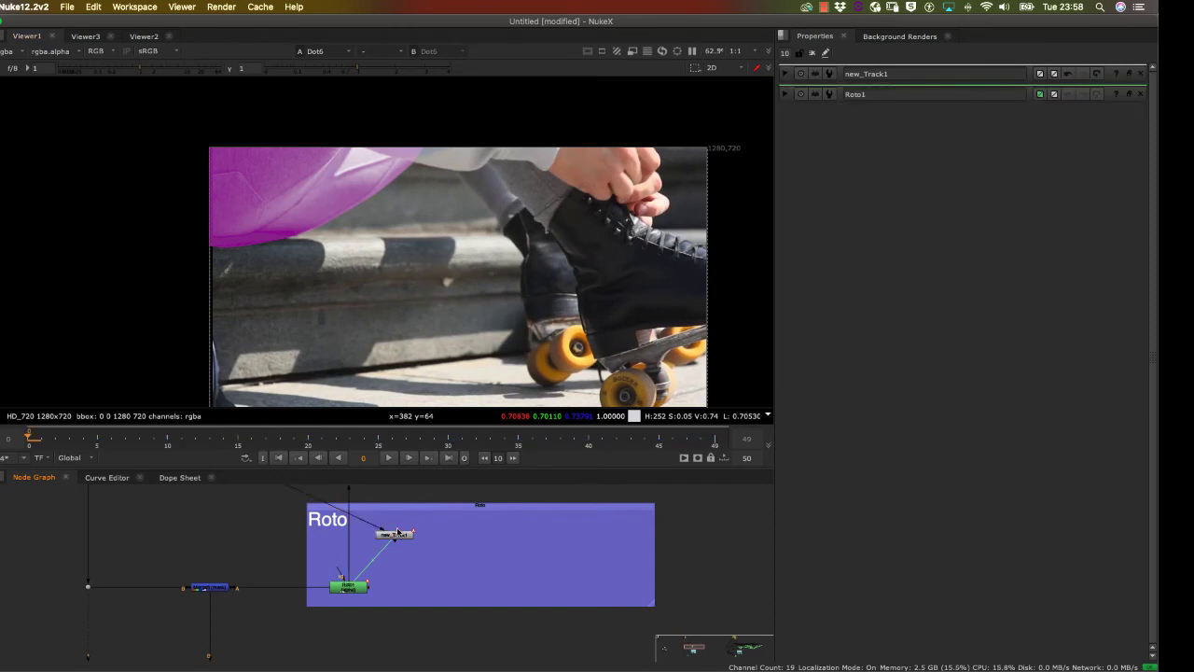
double_click(348, 586)
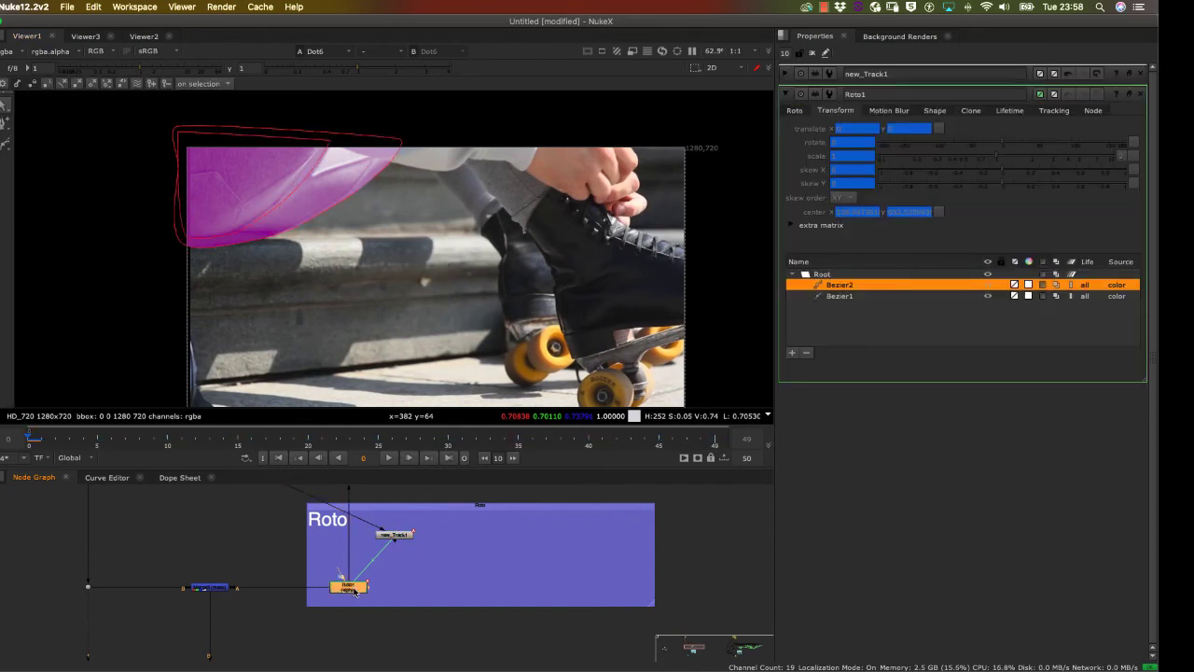
Step: Rename the Bezier2 shape as tracksuit_1 in Roto1's shape list
click(842, 305)
click(845, 297)
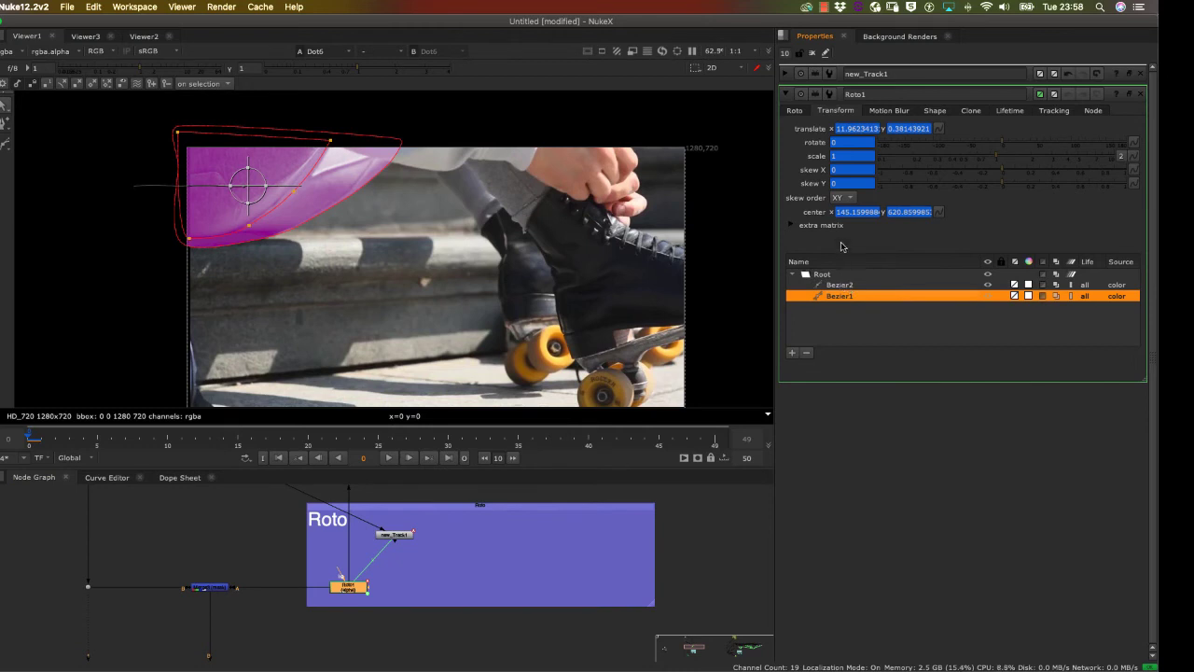
click(844, 285)
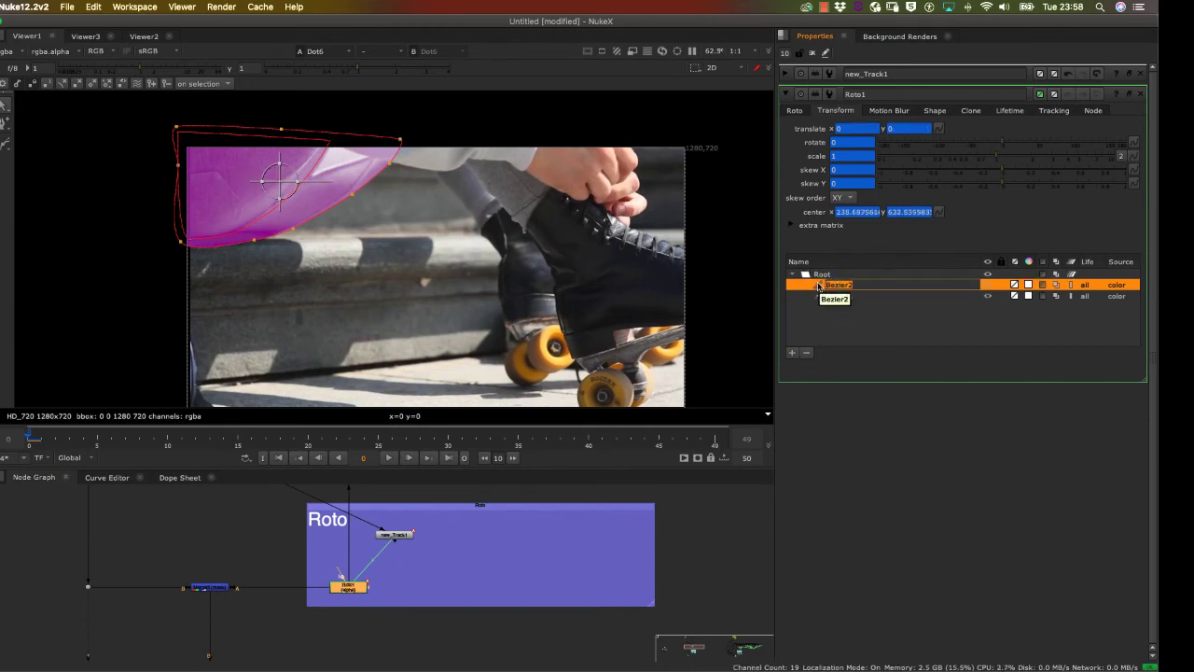
text(tracksuit_1)
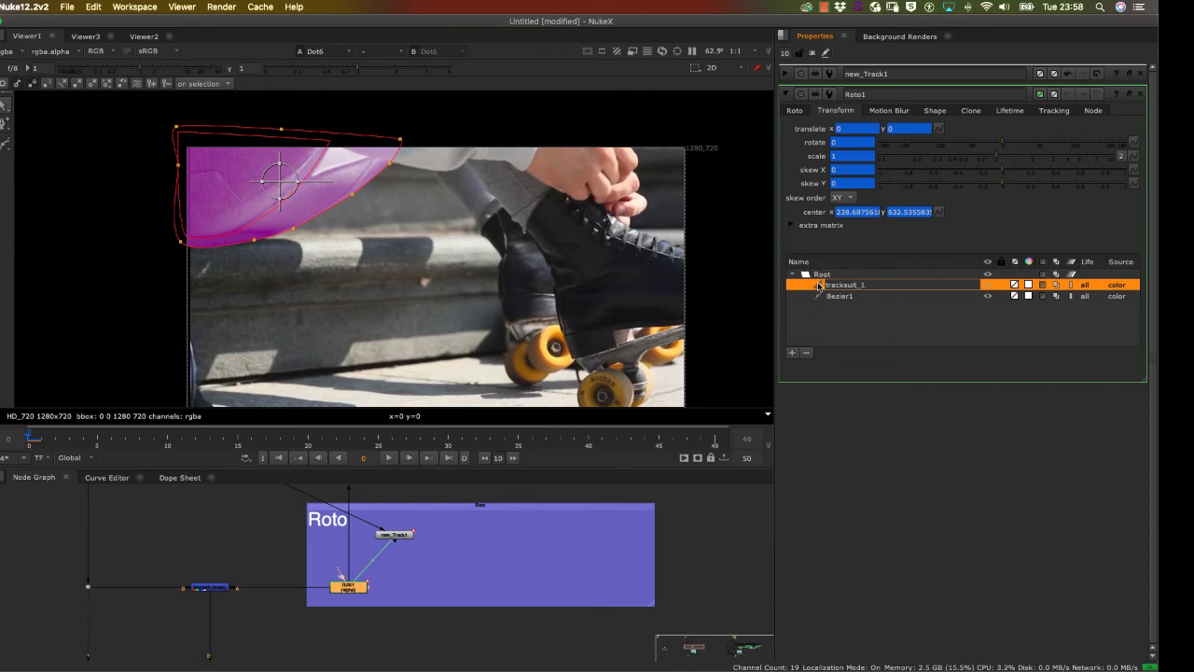
key(Return)
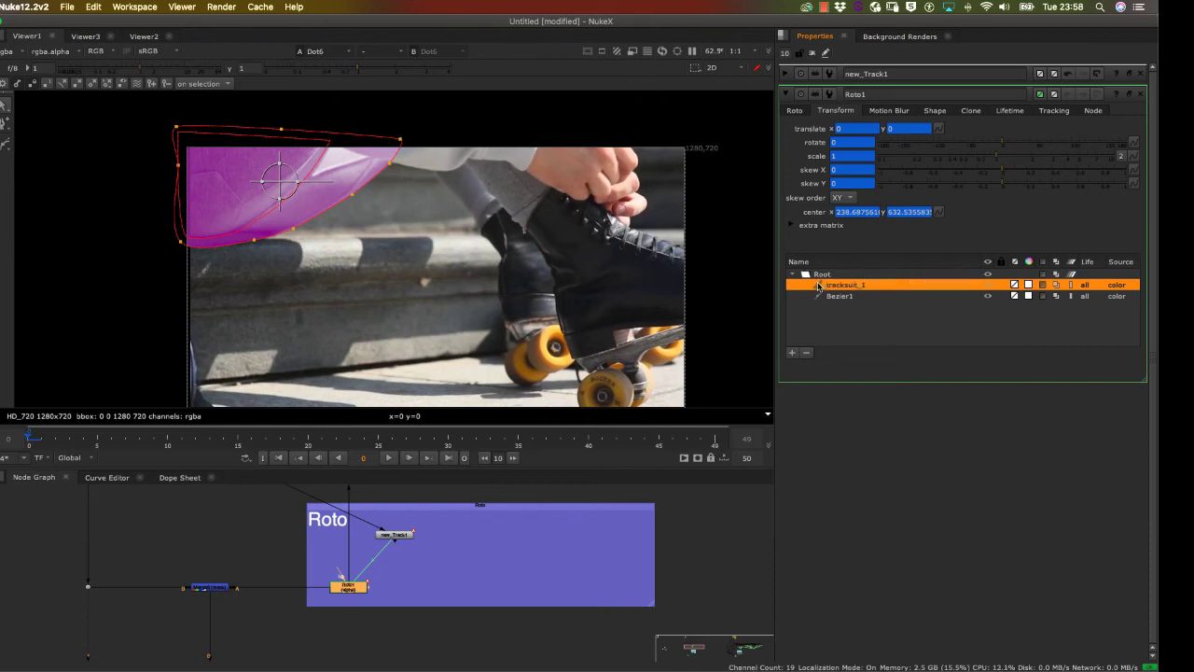
Step: Rename Bezier1 as track_suit_2 and change the other shape's name to track_suit_1
double_click(829, 296)
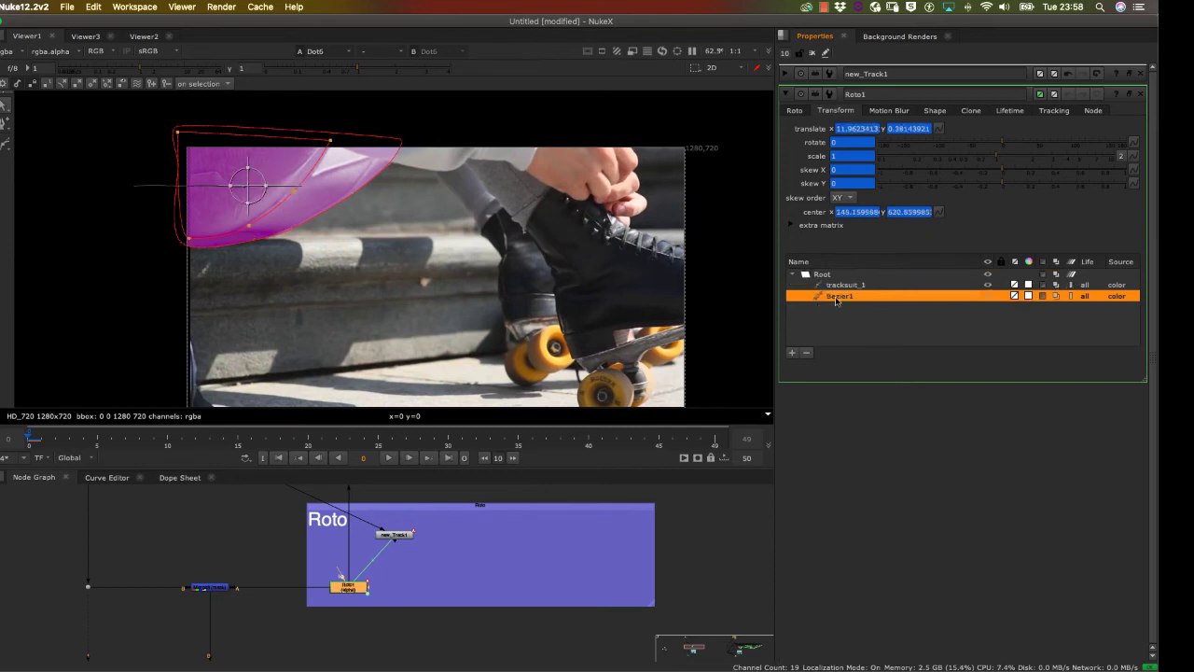
text(track_suit_2)
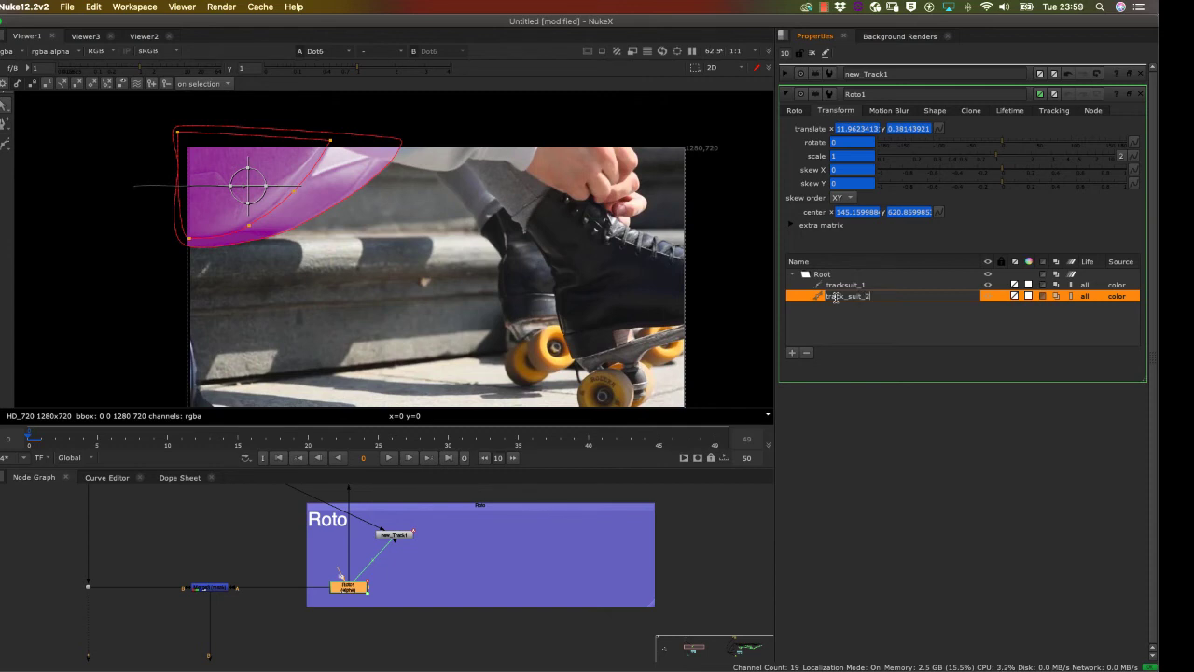
key(Return)
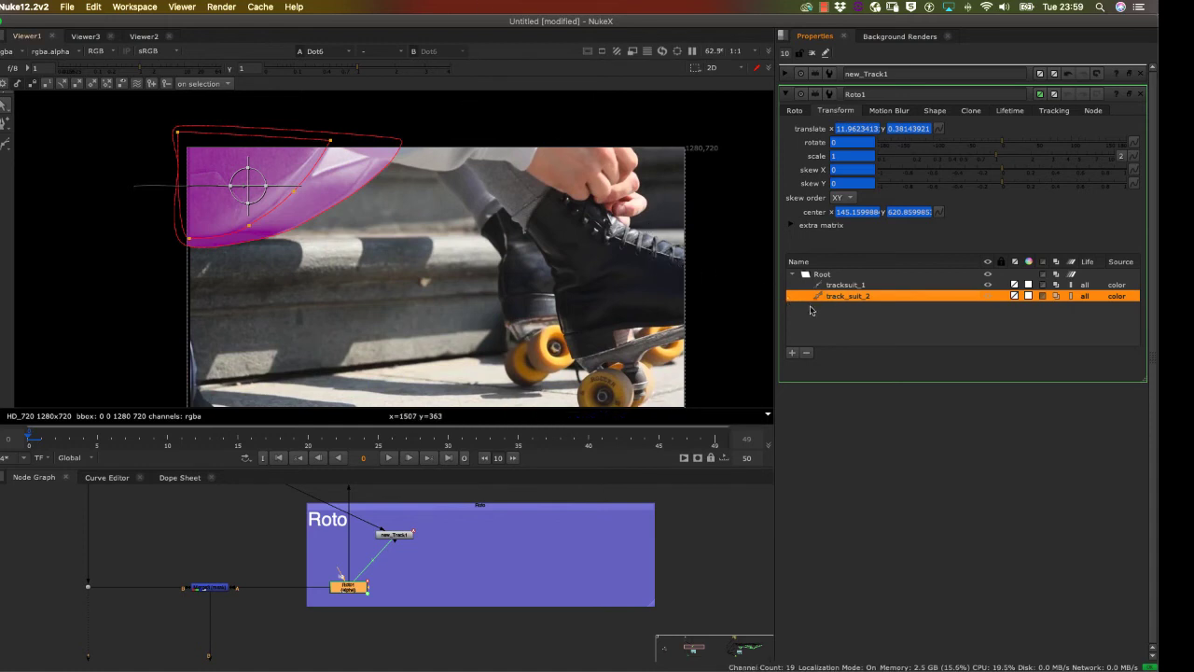
click(844, 285)
click(849, 286)
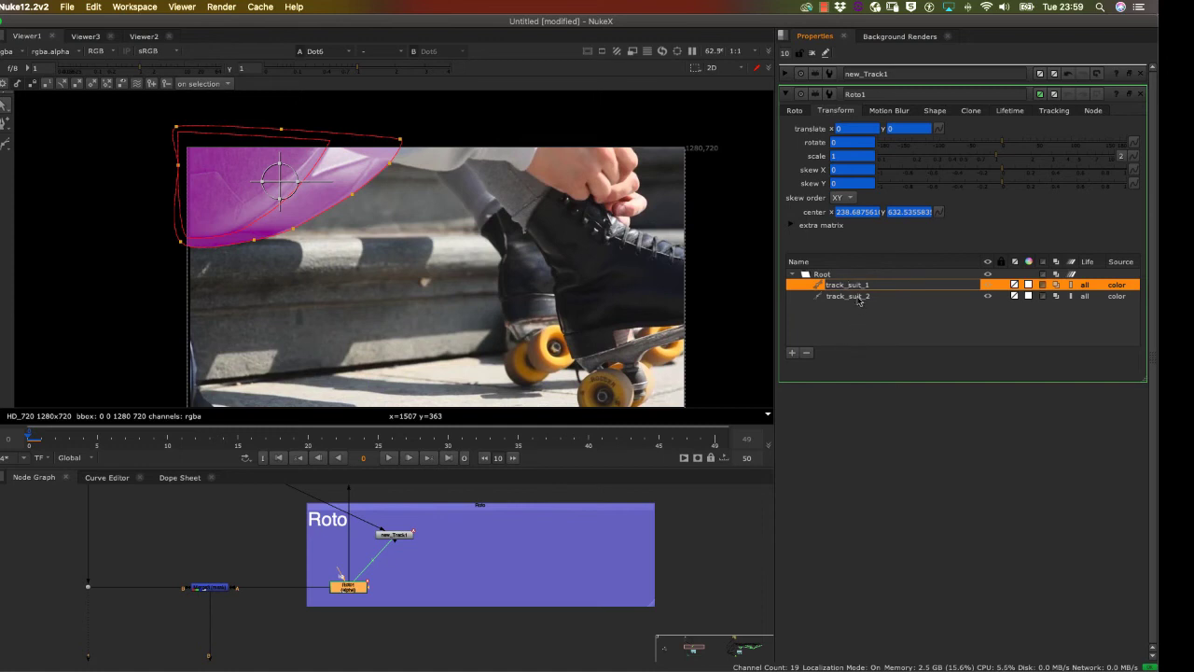
Step: Shorten the name of the larger thigh shape to track_1
click(858, 297)
double_click(863, 285)
click(864, 286)
key(BackSpace)
key(BackSpace)
Step: Shorten the name of the original smaller shape to track_2
double_click(860, 298)
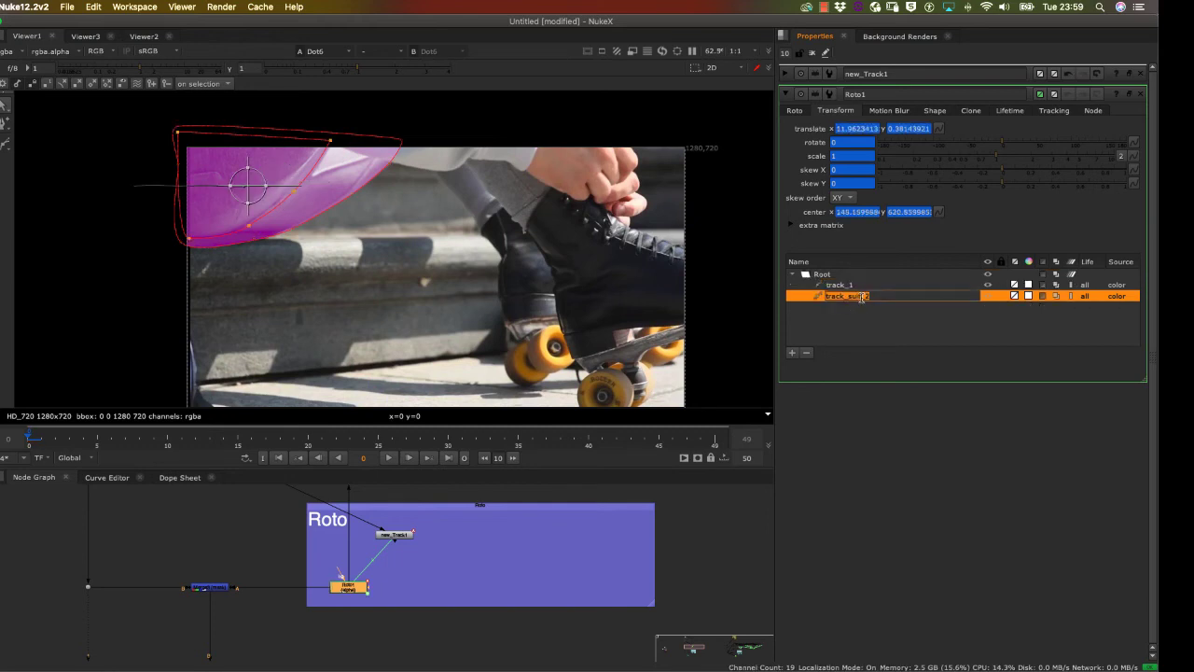
click(864, 296)
key(BackSpace)
key(BackSpace)
key(BackSpace)
key(BackSpace)
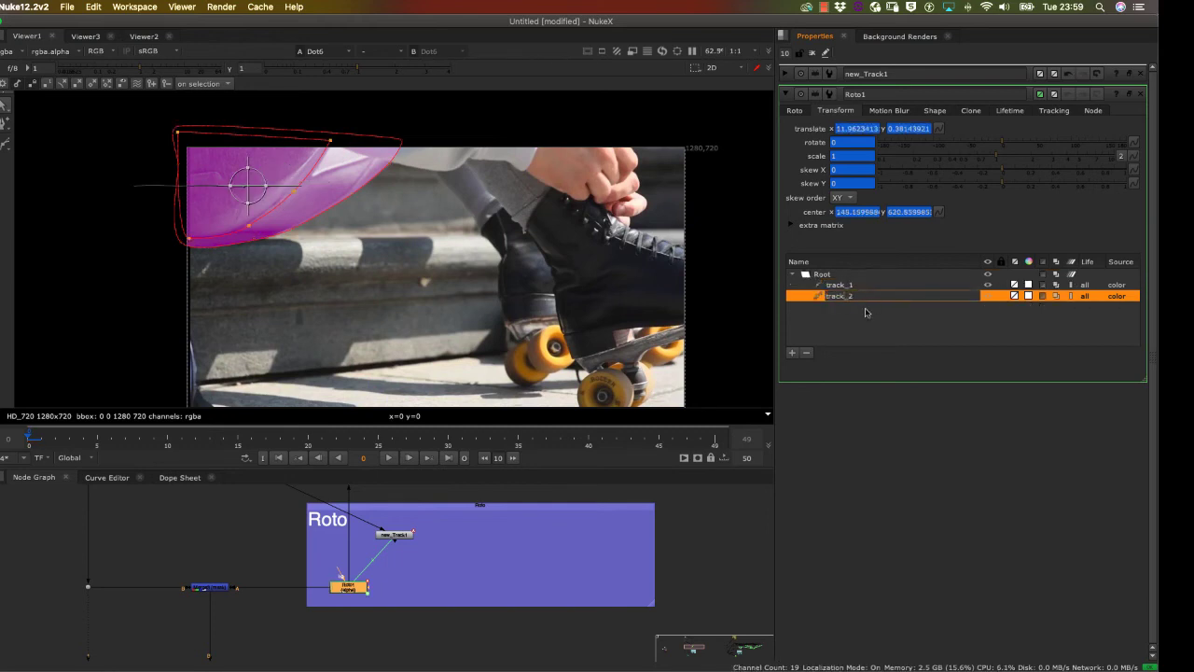
click(862, 314)
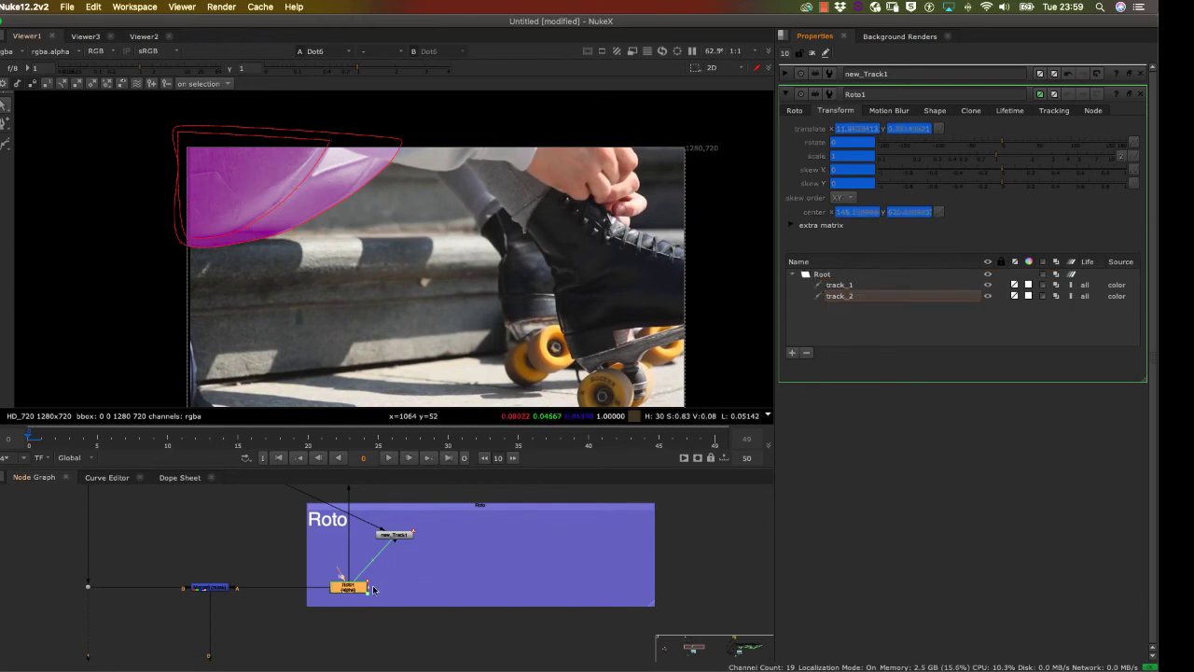
Step: Link the translate value of the track_2 shape to new_Track1's translate
click(842, 285)
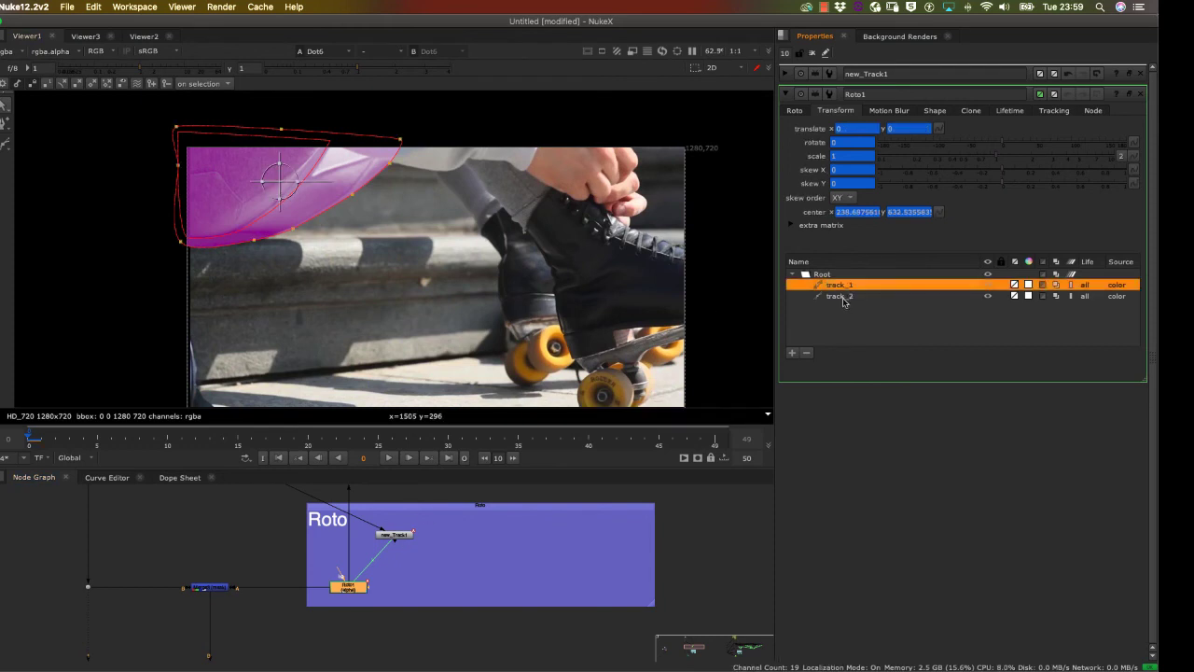
click(839, 296)
right_click(941, 129)
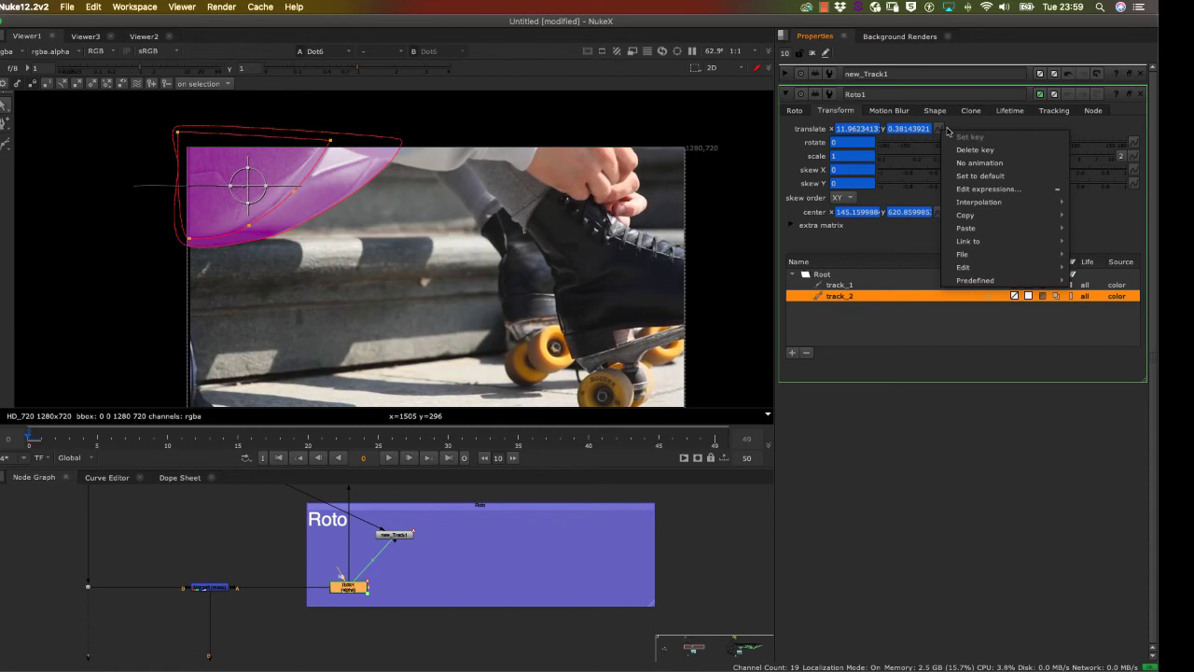
mouse_move(976, 242)
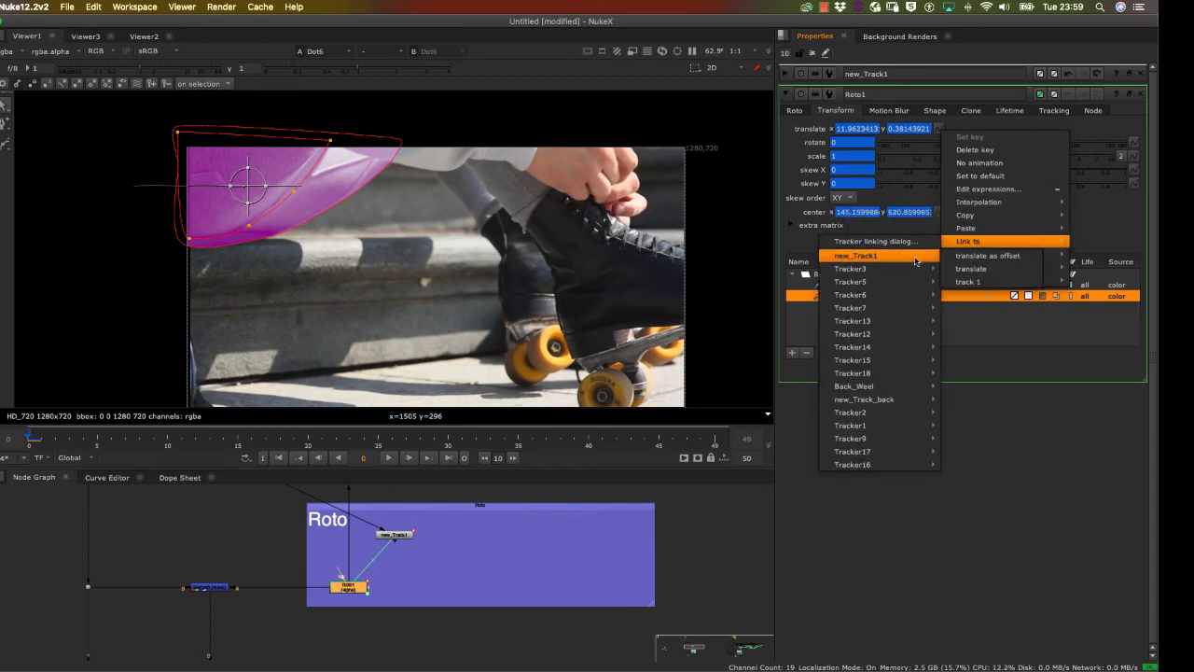
mouse_move(916, 255)
click(971, 272)
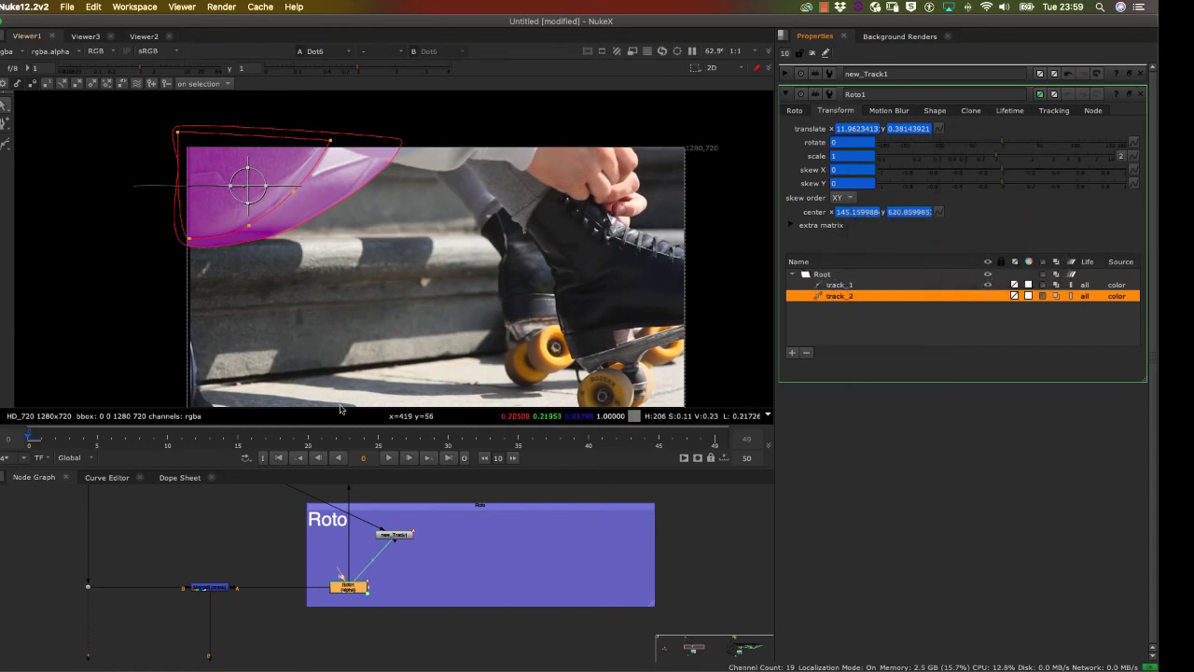
Step: Scrub through the first frames to check how the linked track_2 shape follows the leg
click(53, 437)
drag(52, 437, 41, 411)
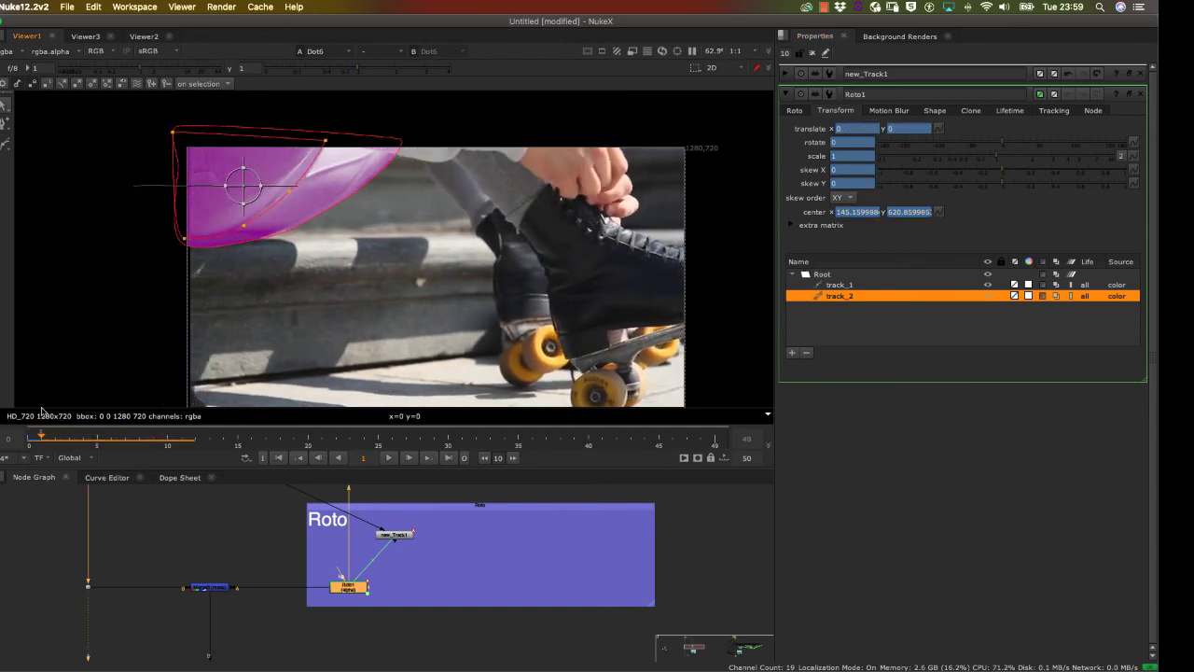
drag(322, 437, 69, 436)
Step: Reopen Roto1's properties and compare the transform values of the track_1 and track_2 shapes
click(378, 560)
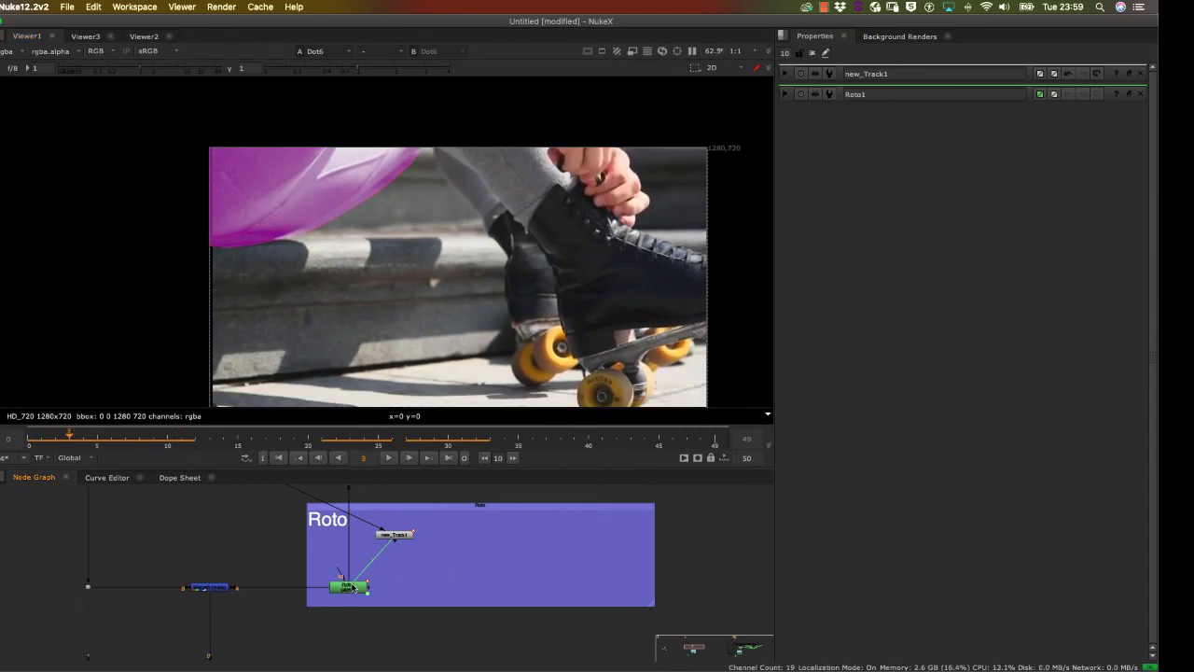
click(353, 586)
click(394, 545)
click(397, 535)
click(348, 590)
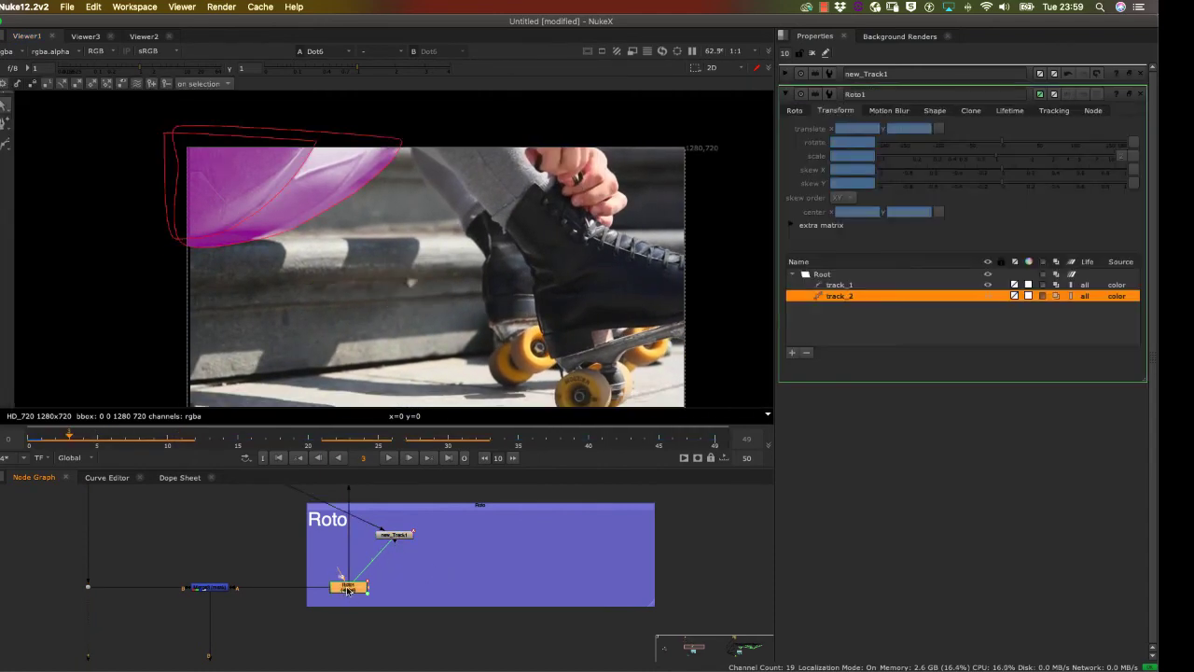
click(841, 264)
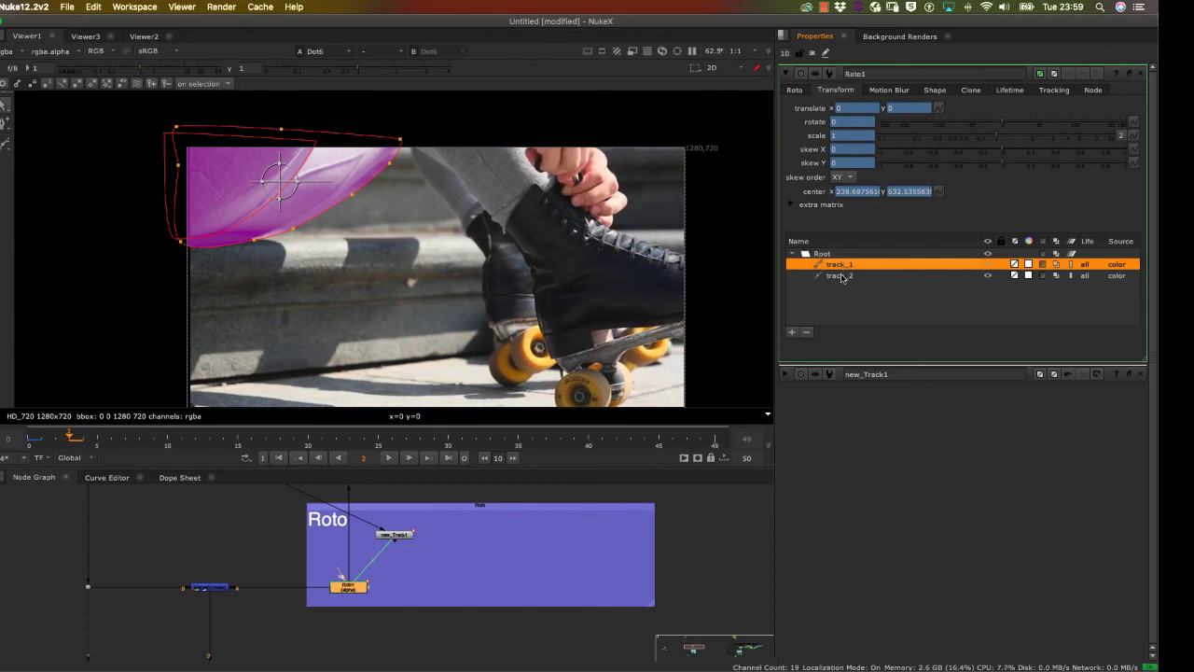
click(842, 276)
click(842, 266)
click(845, 277)
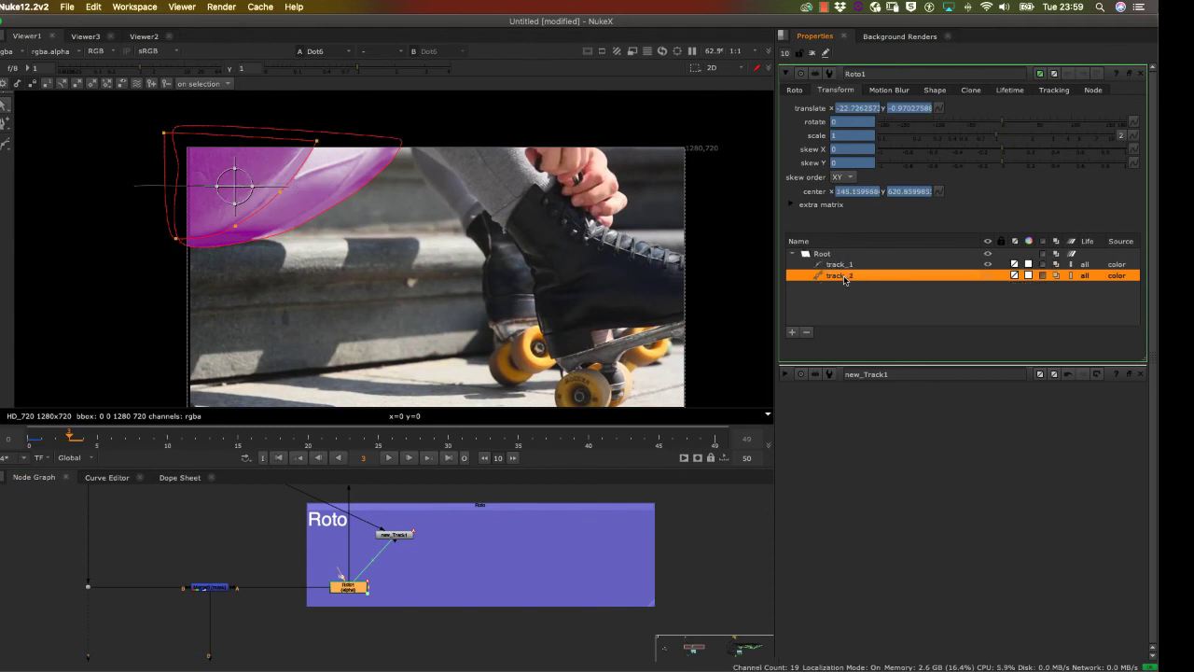
click(843, 266)
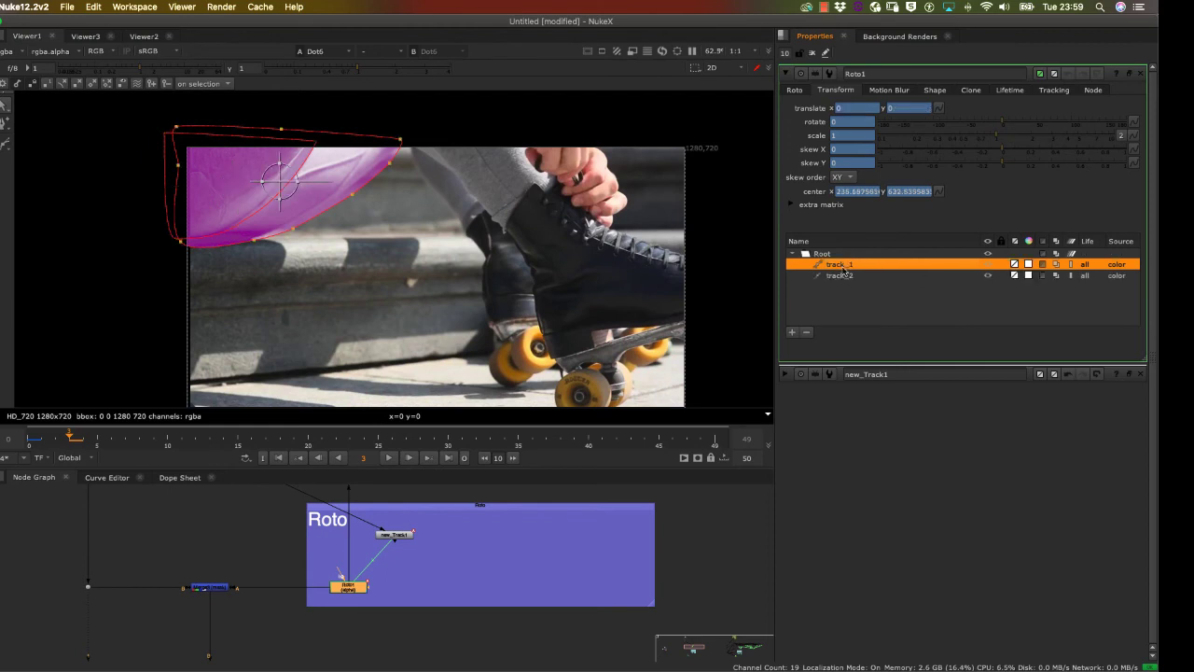
click(842, 276)
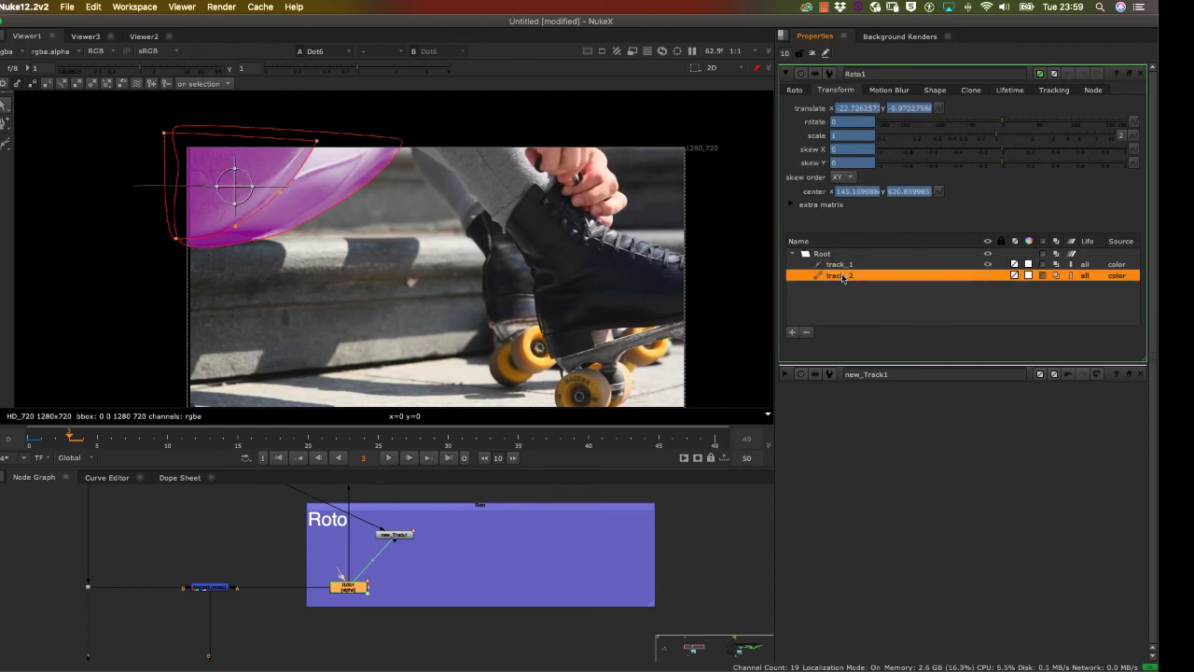
click(844, 266)
click(843, 276)
Step: Link the translate value of the track_1 shape to new_Track1's translate
click(844, 266)
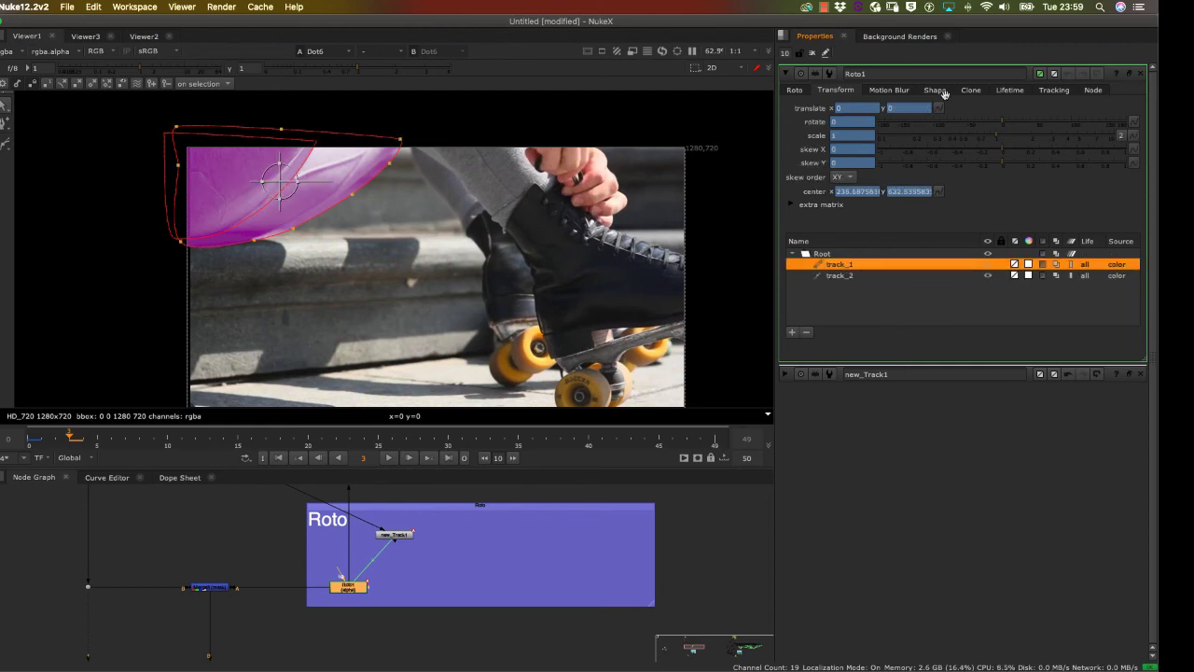
click(940, 107)
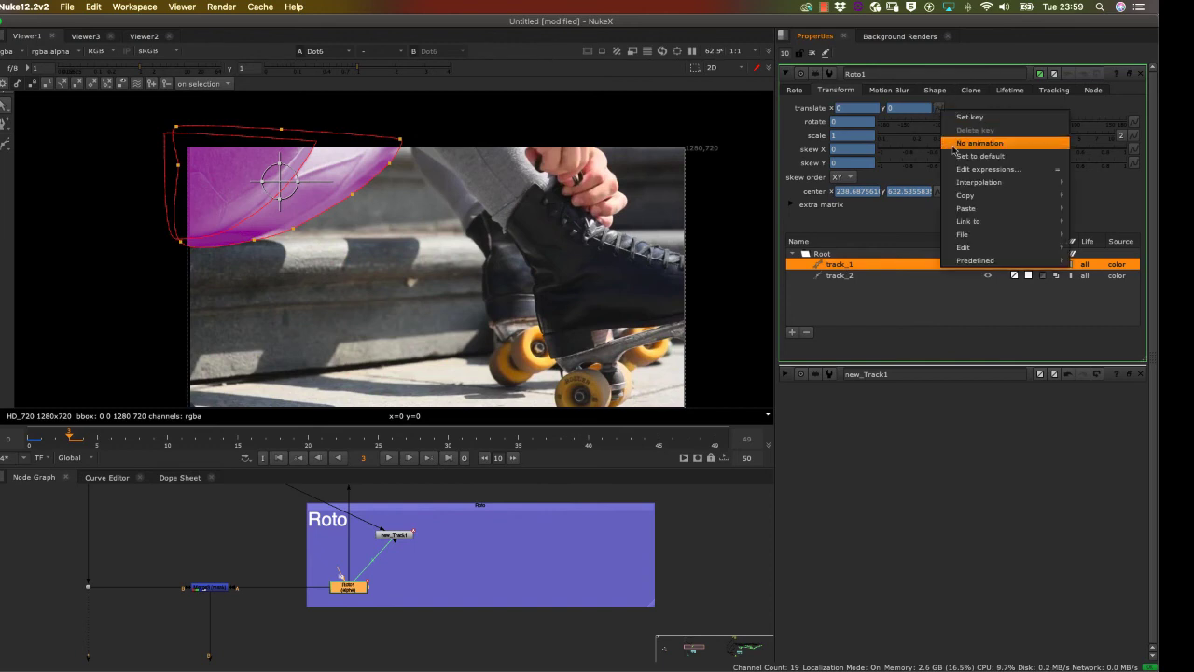
mouse_move(975, 221)
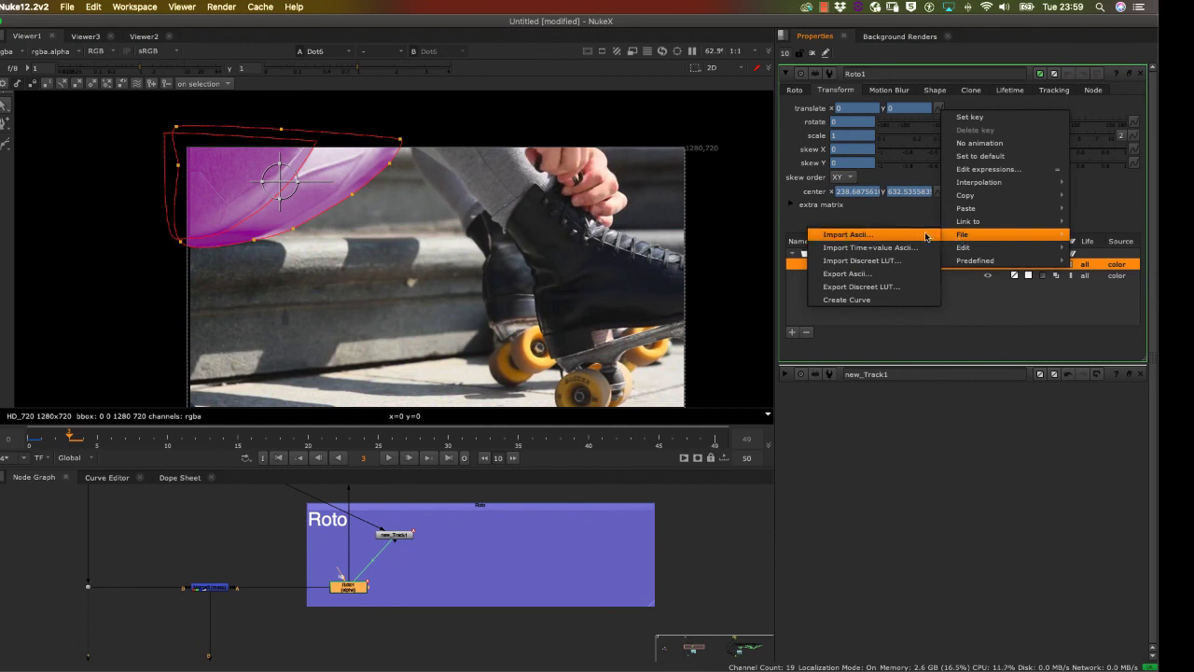
mouse_move(925, 235)
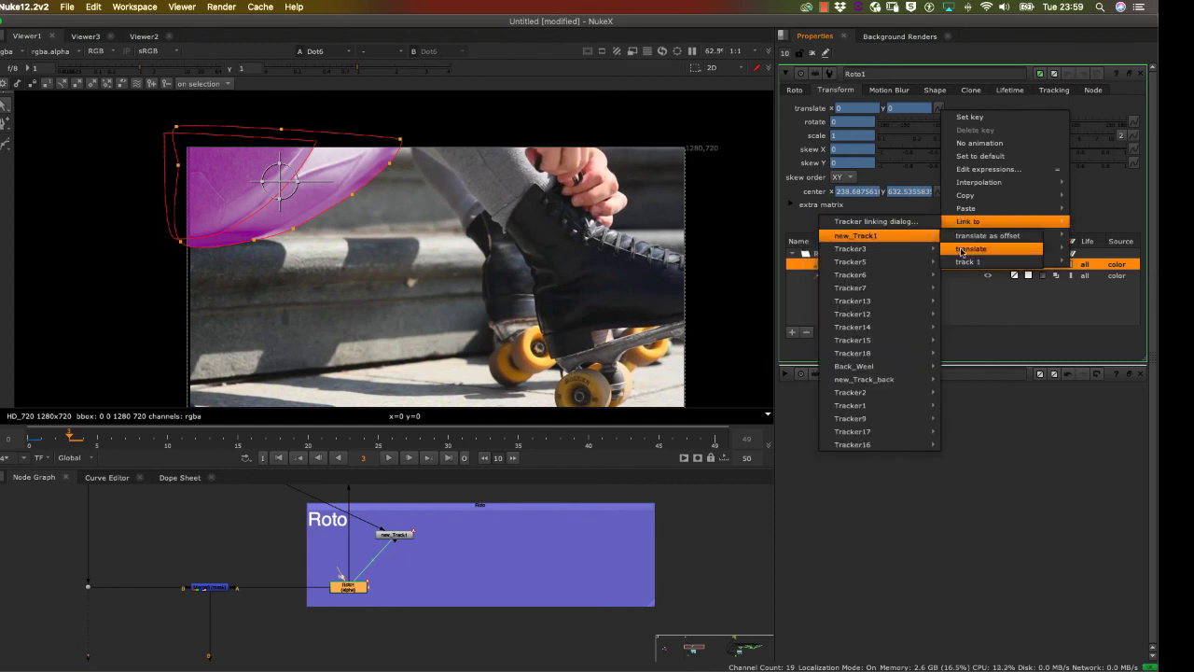
click(961, 250)
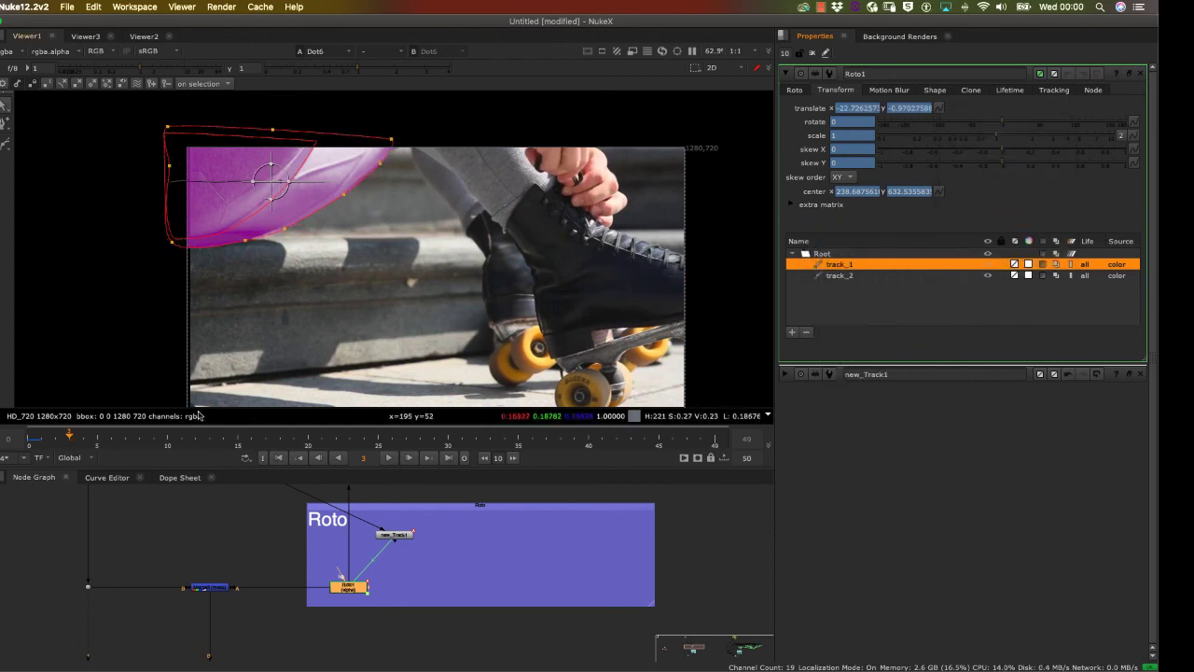
Step: Scrub to frame 16 and back to frame 0, examining track_1's edge against the trouser leg
drag(70, 439, 252, 438)
scroll(299, 211, up, 4)
scroll(299, 211, down, 1)
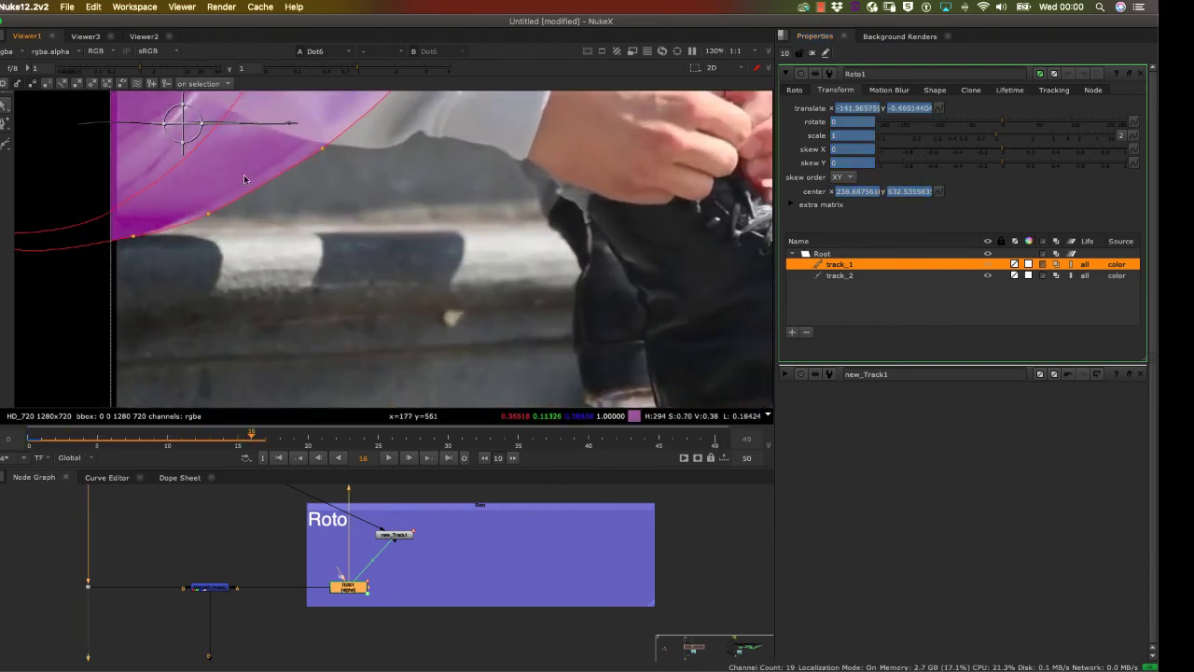
mouse_move(254, 439)
mouse_down()
mouse_move(551, 428)
mouse_move(33, 448)
mouse_up()
scroll(284, 282, up, 6)
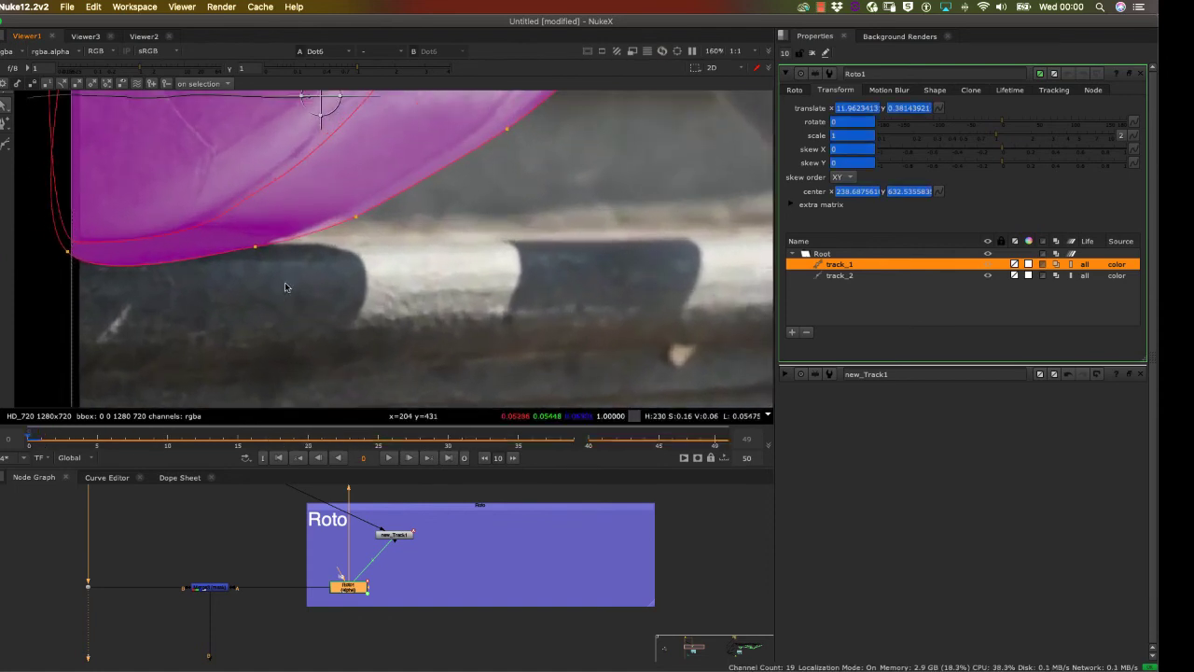
scroll(317, 248, down, 7)
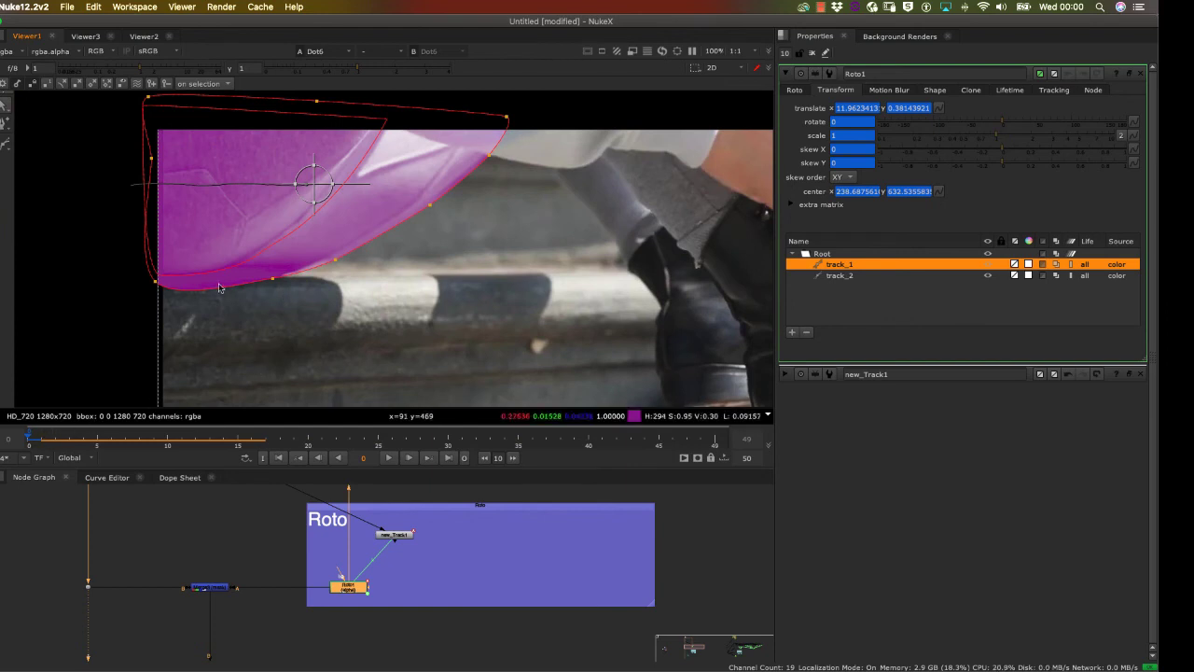
Step: Raise the two points on track_1's lower edge slightly at frame 0 to fit the trouser leg
drag(347, 222, 102, 352)
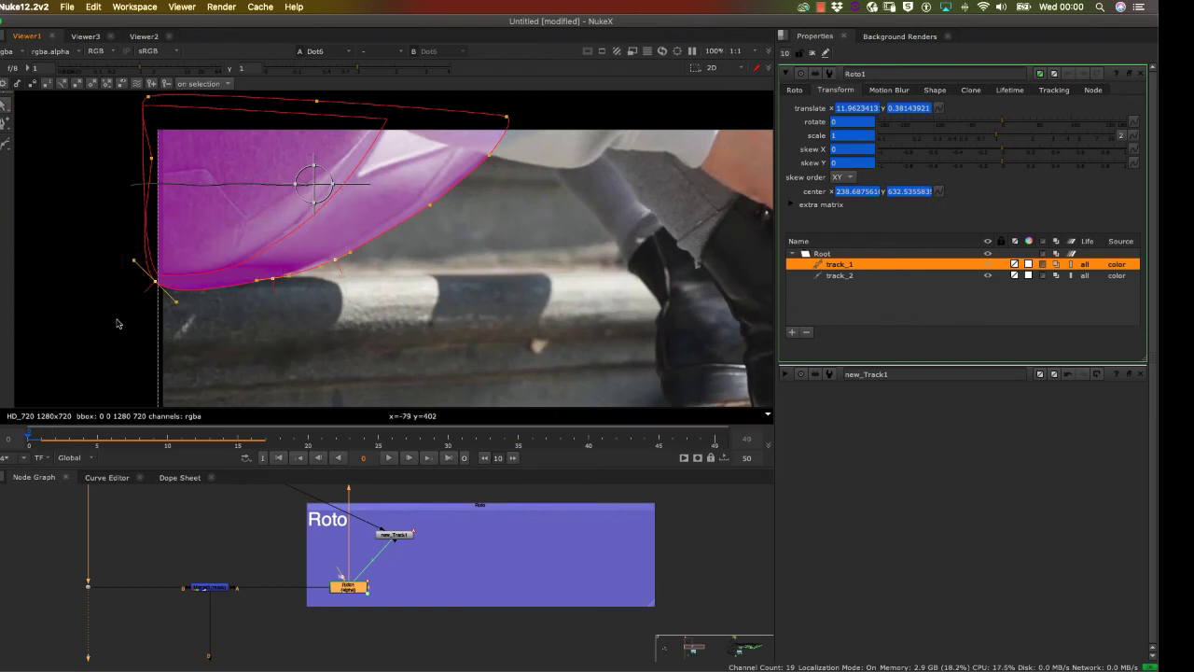
click(236, 355)
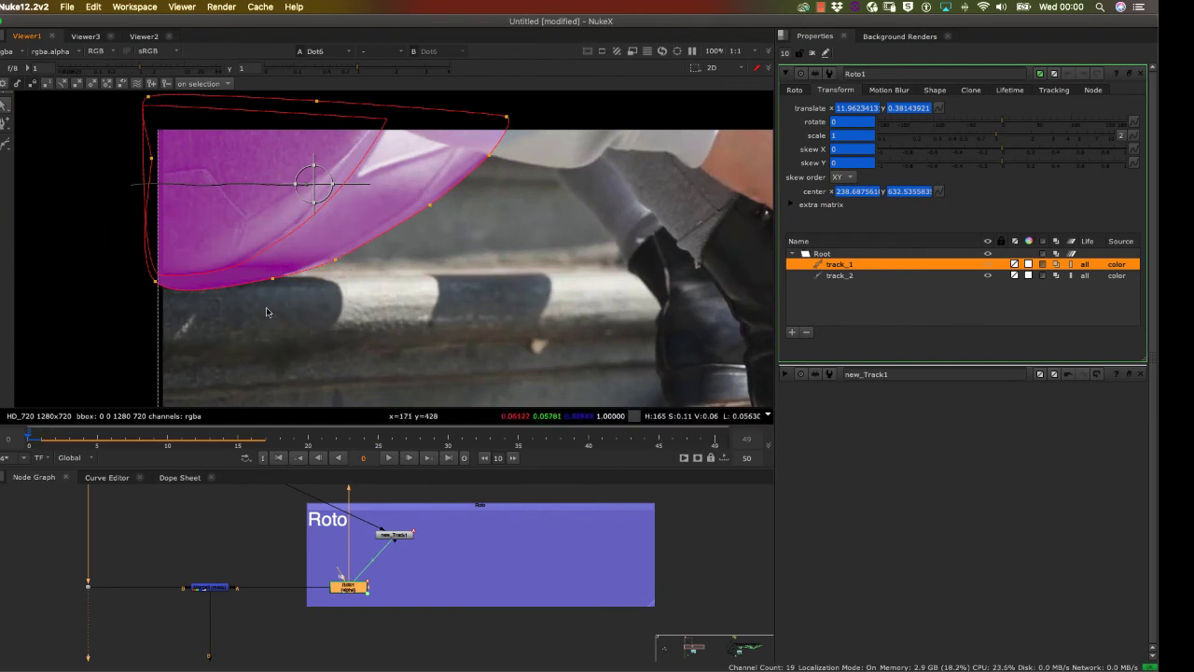
click(335, 262)
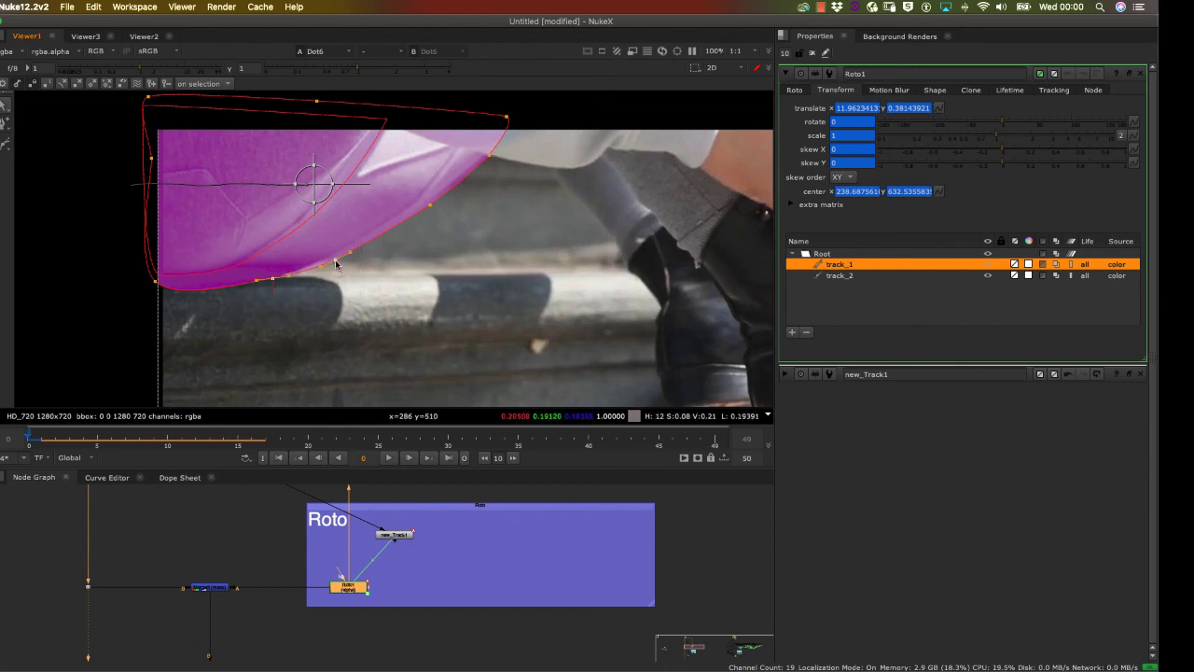
drag(336, 262, 335, 258)
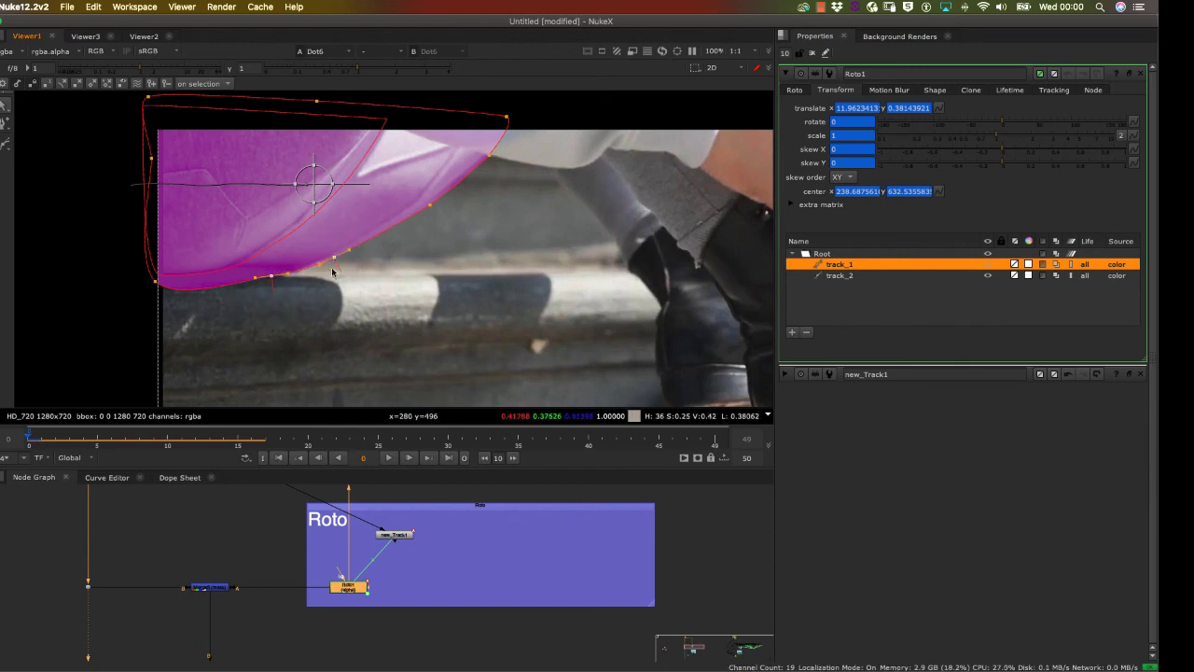
scroll(327, 312, up, 5)
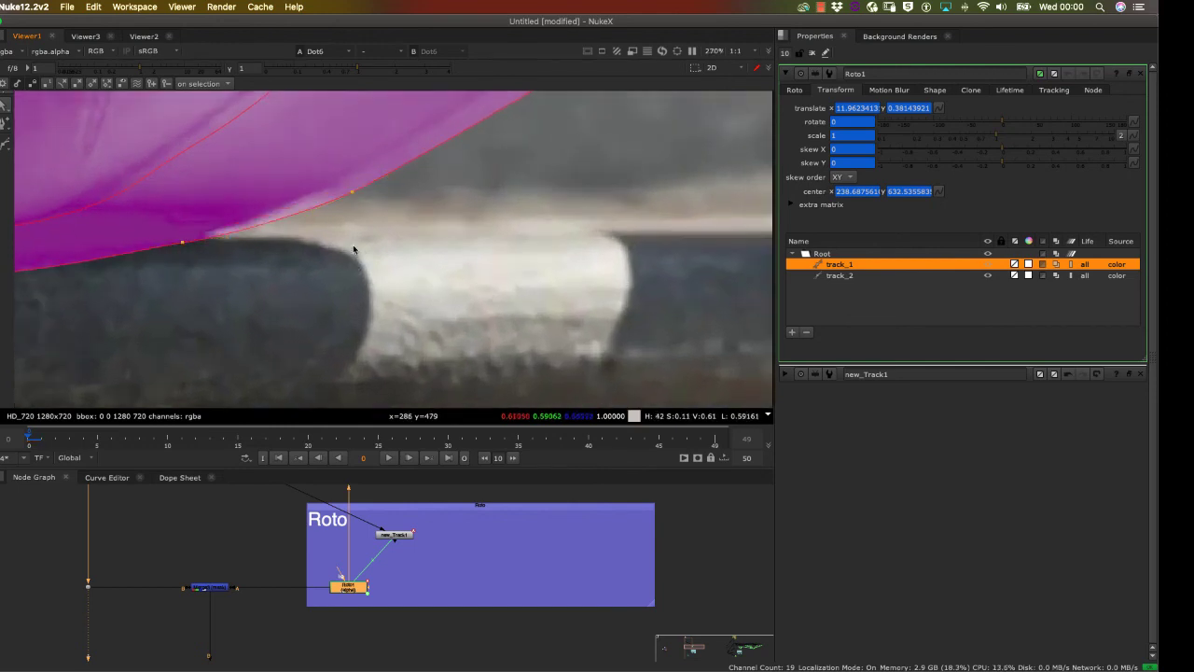
scroll(350, 280, down, 7)
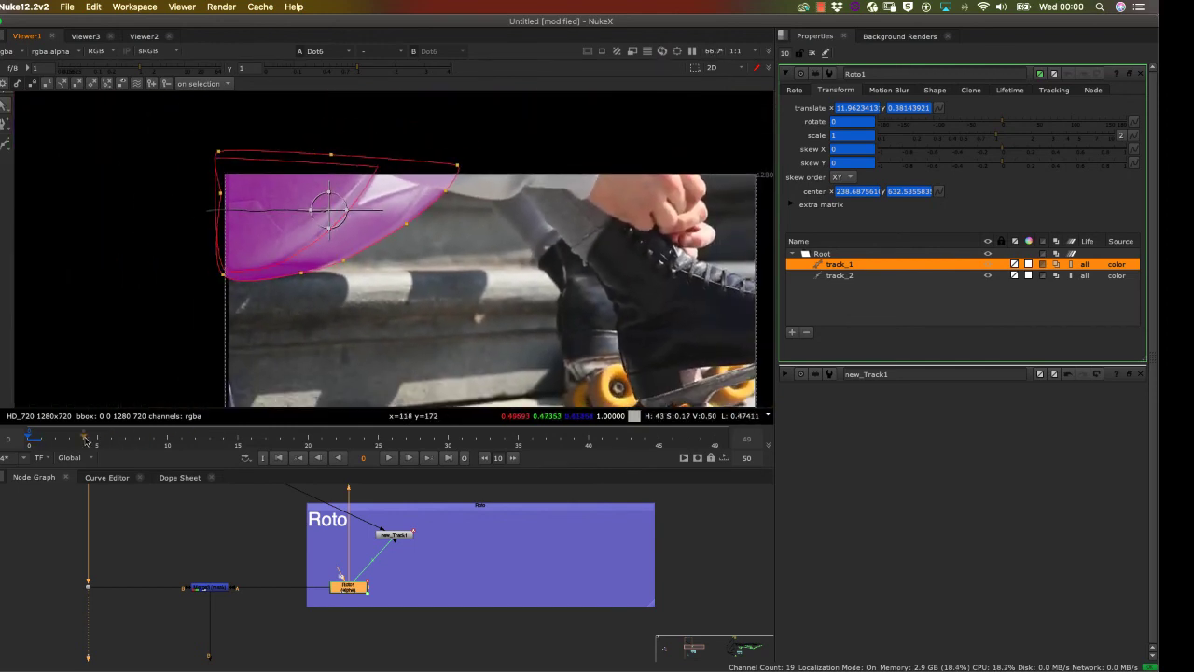
Step: Scrub to frame 21 and back to frame 16 to check the adjusted mask, keeping Roto1 selected
drag(86, 438, 322, 436)
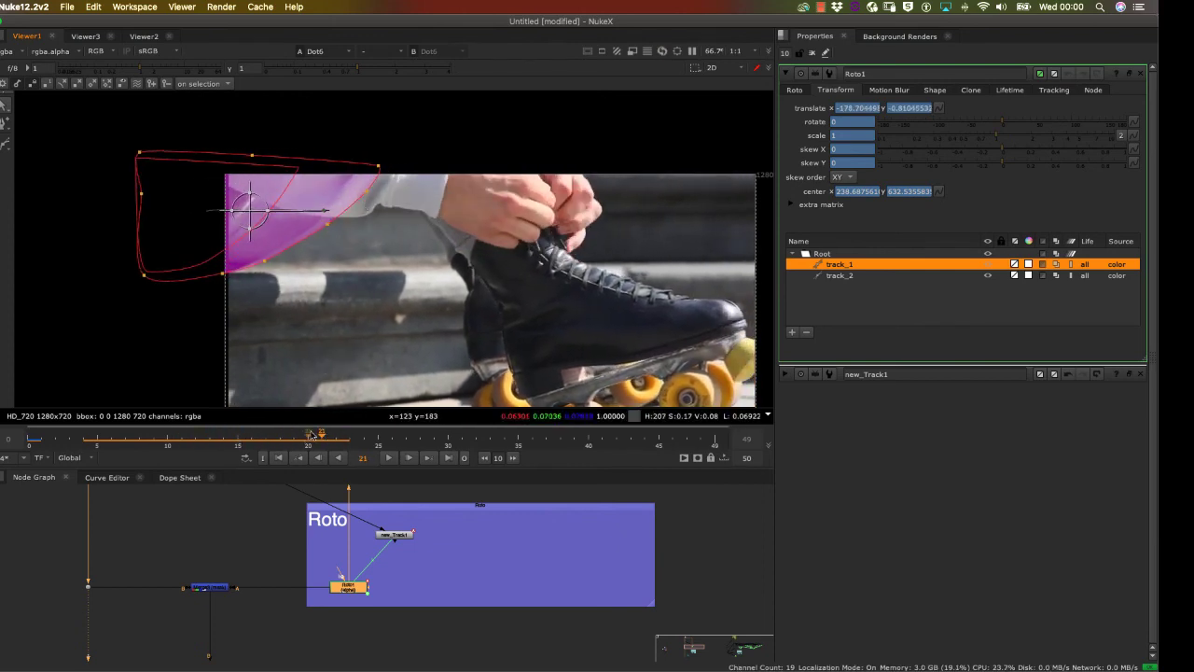
drag(322, 435, 255, 448)
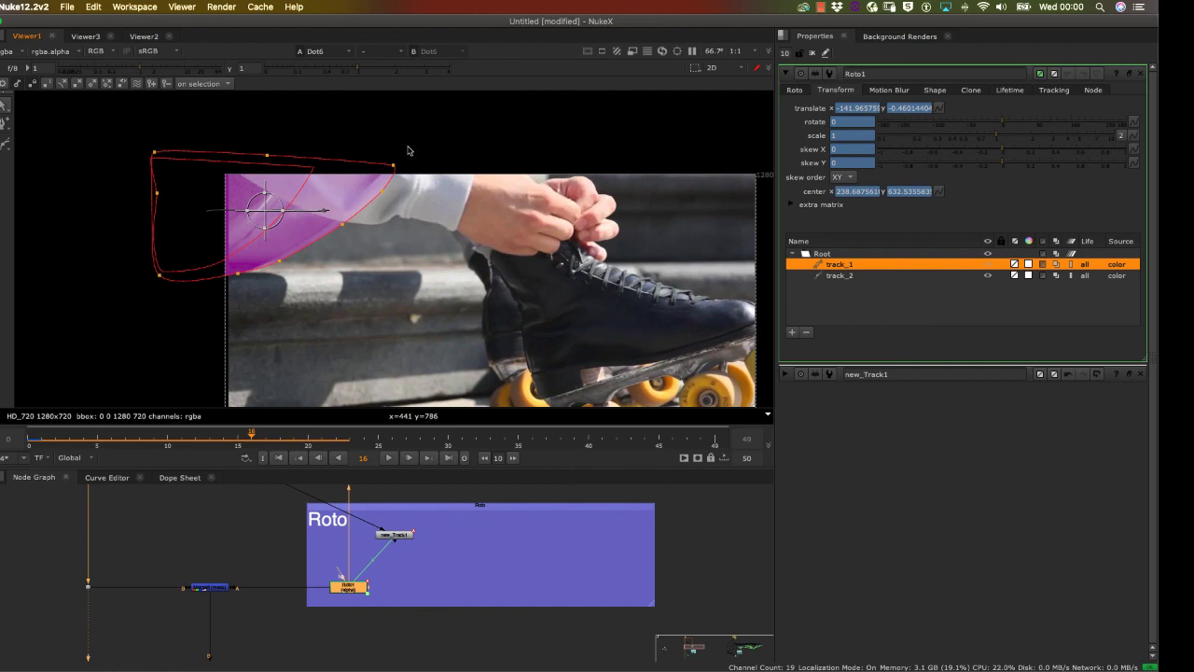
click(397, 570)
click(357, 589)
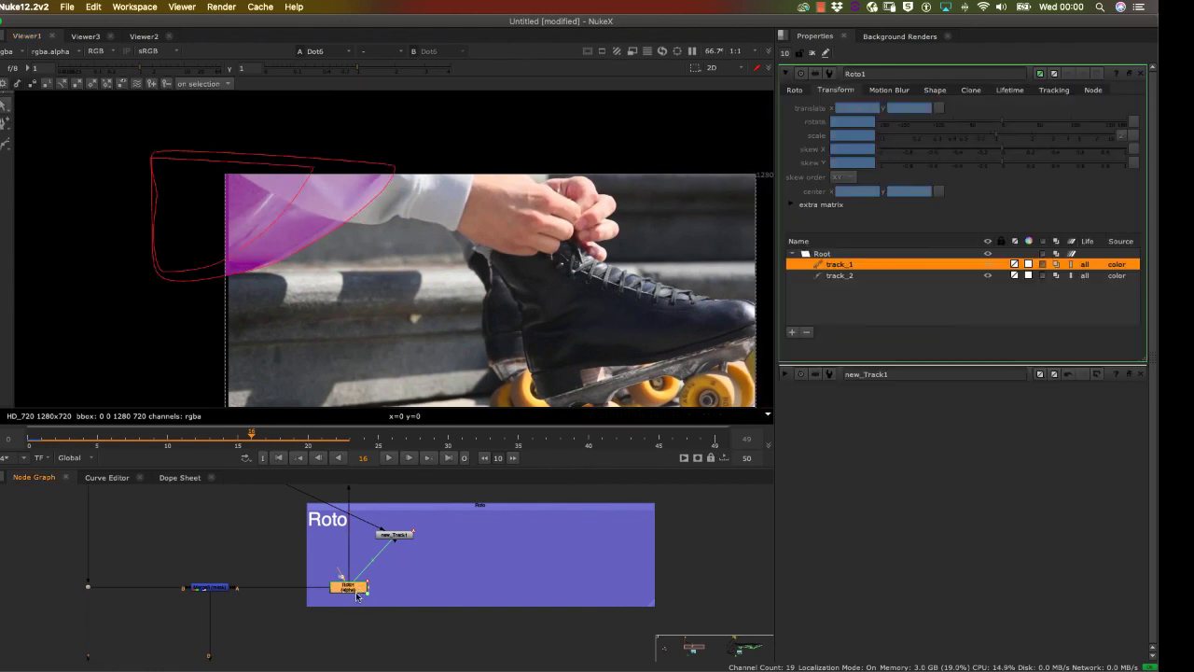
Step: Choose a shape drawing tool for Roto1 and review both tracked shapes at frames 0 and 14
right_click(5, 144)
click(38, 143)
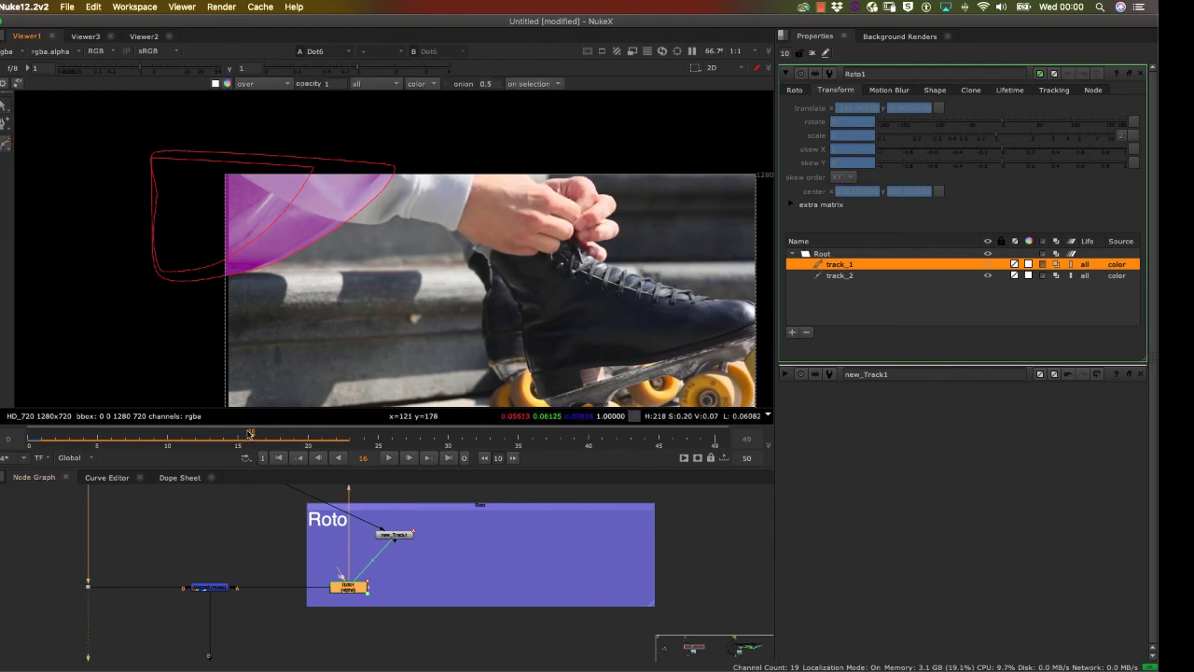
drag(251, 435, 82, 437)
drag(33, 450, 29, 453)
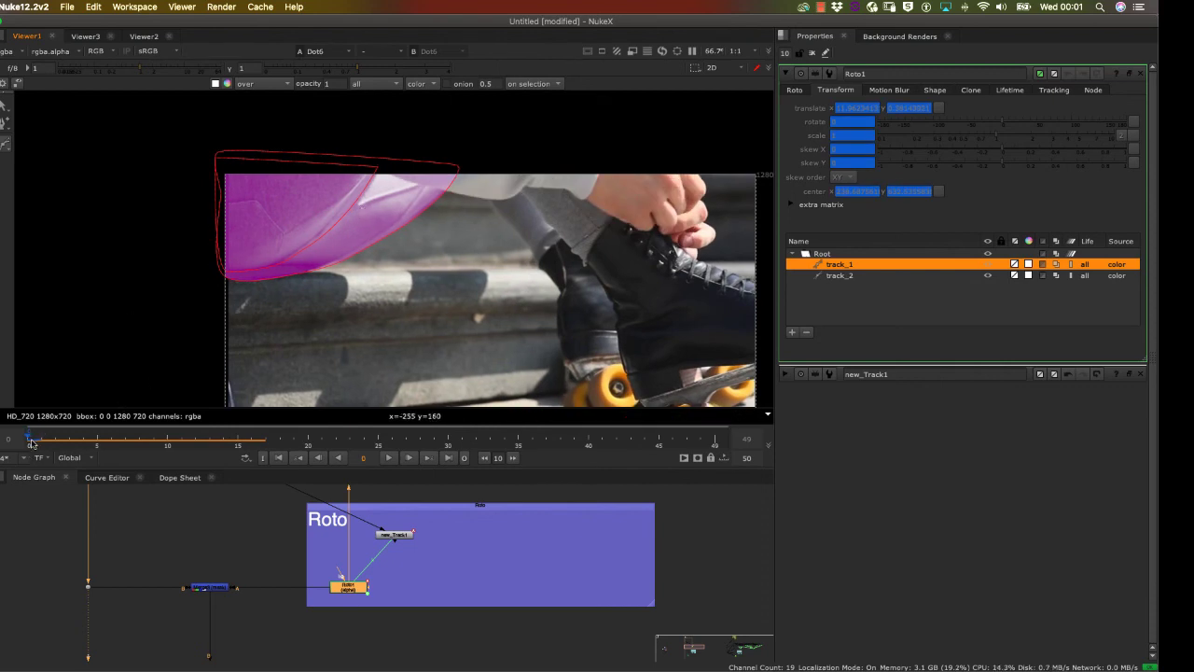
drag(35, 440, 226, 432)
Step: Open the Roto_Back node in the purple ROTO backdrop to show its finished shapes
drag(474, 583, 352, 565)
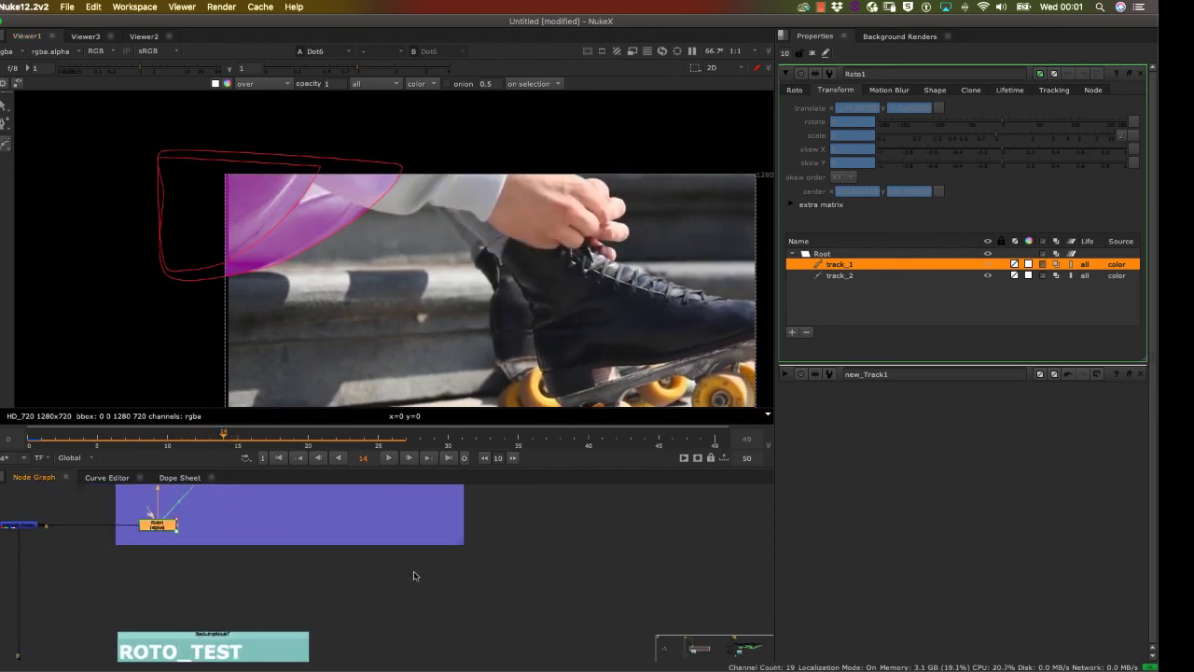
scroll(420, 611, down, 5)
drag(551, 567, 288, 557)
drag(487, 563, 248, 535)
drag(551, 580, 191, 569)
double_click(322, 558)
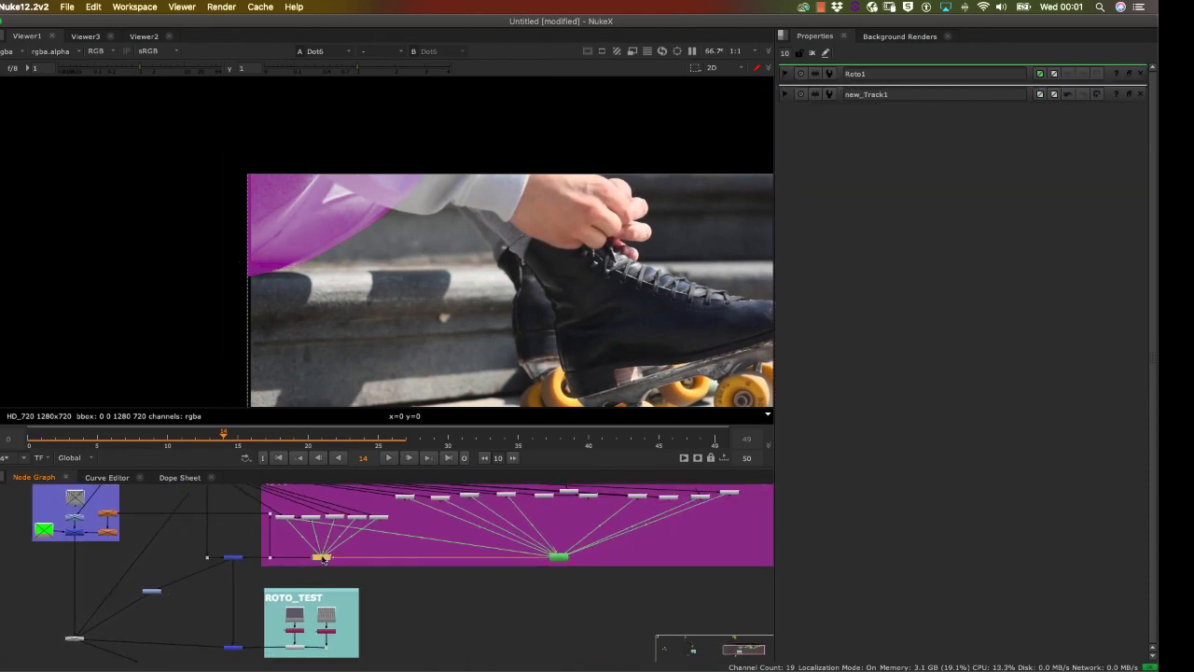
Step: Disable the purple tint node in the Black Plate backdrop so the plate shows untinted
drag(240, 558, 473, 616)
drag(202, 536, 545, 560)
drag(76, 577, 410, 626)
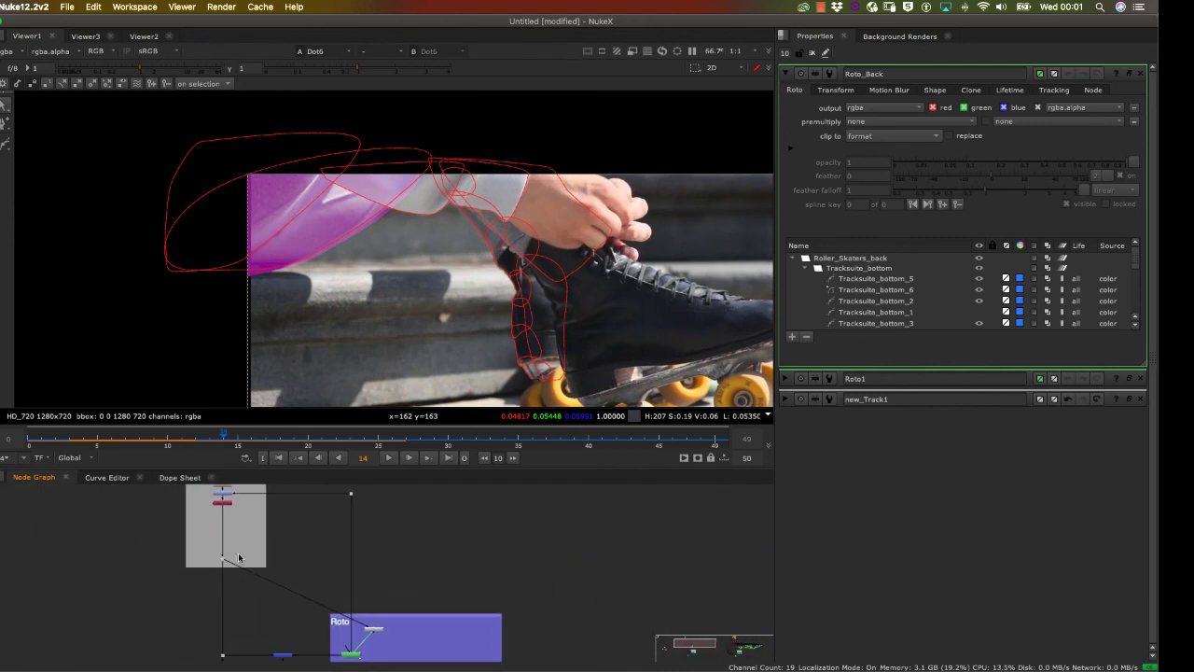
drag(246, 515, 248, 588)
scroll(253, 582, up, 3)
click(211, 563)
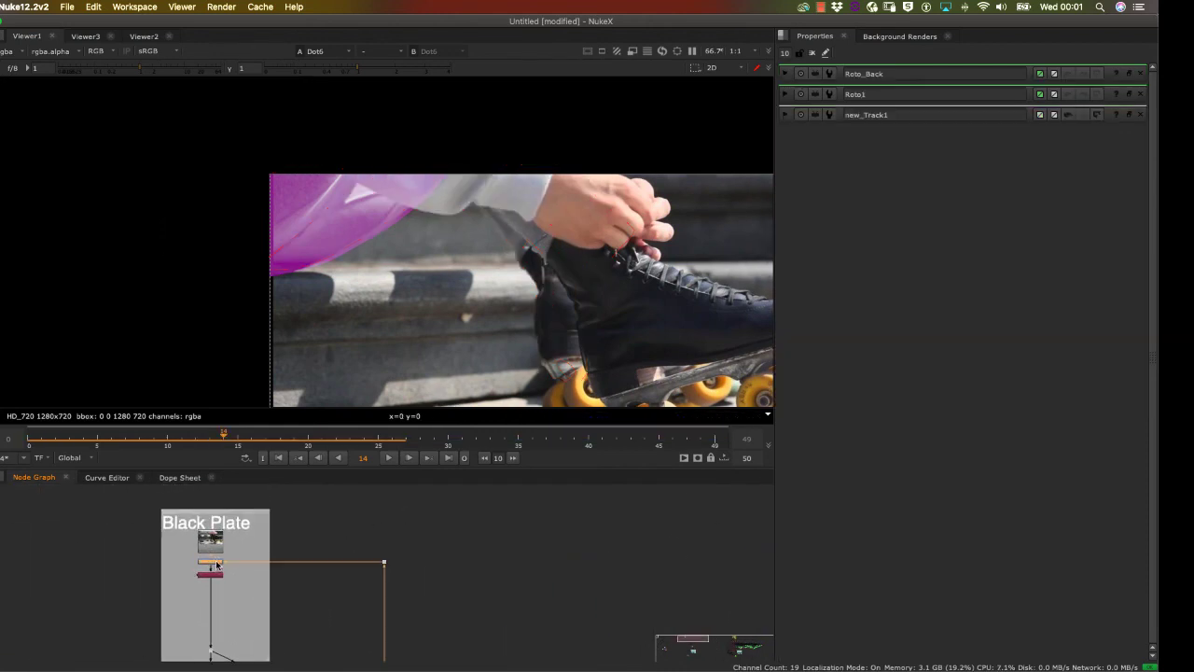
key(d)
Step: Return to the ROTO backdrop and show the Roto_Back shapes over the untinted plate
drag(635, 589, 336, 523)
drag(500, 531, 288, 506)
drag(571, 510, 200, 483)
drag(503, 563, 202, 503)
drag(418, 624, 368, 584)
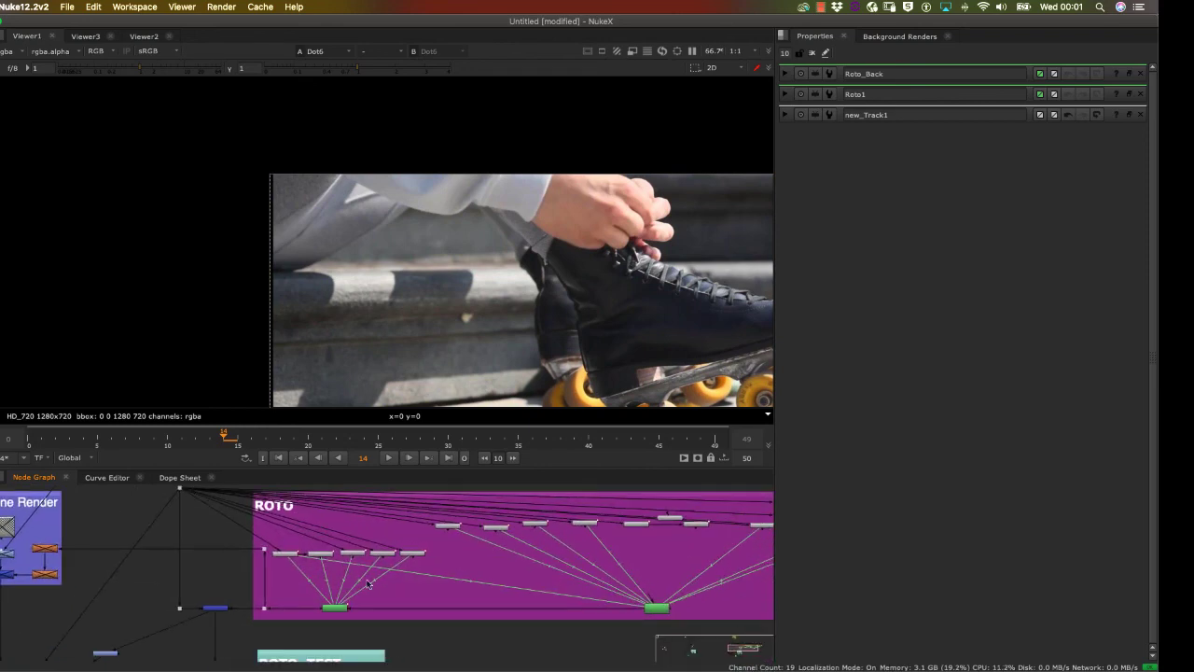
double_click(331, 609)
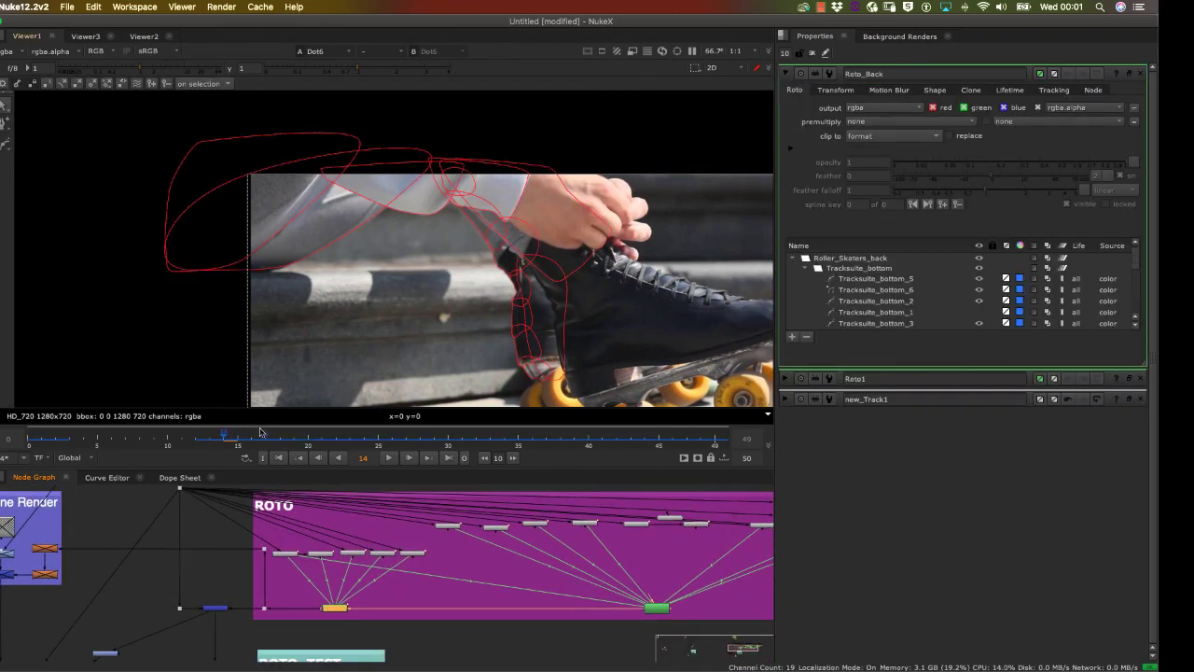
Step: Scrub to frames 24 and 30 and examine closely how Roto_Back's shapes outline the trouser leg near the hands
drag(218, 436, 364, 452)
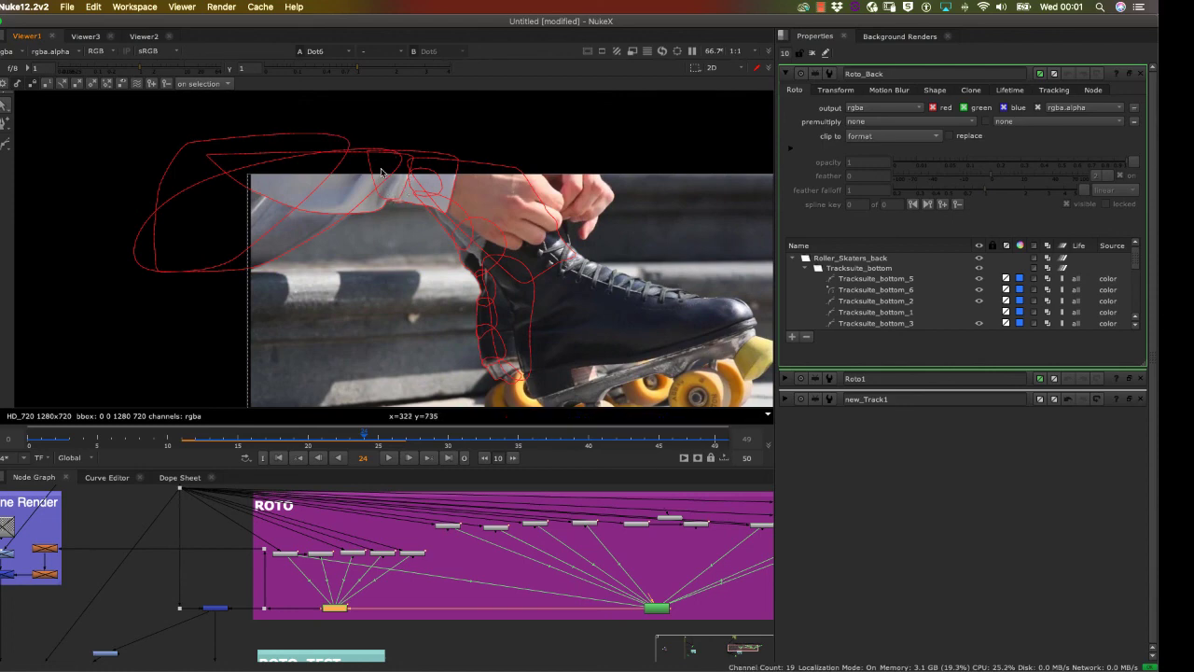
drag(367, 438, 456, 433)
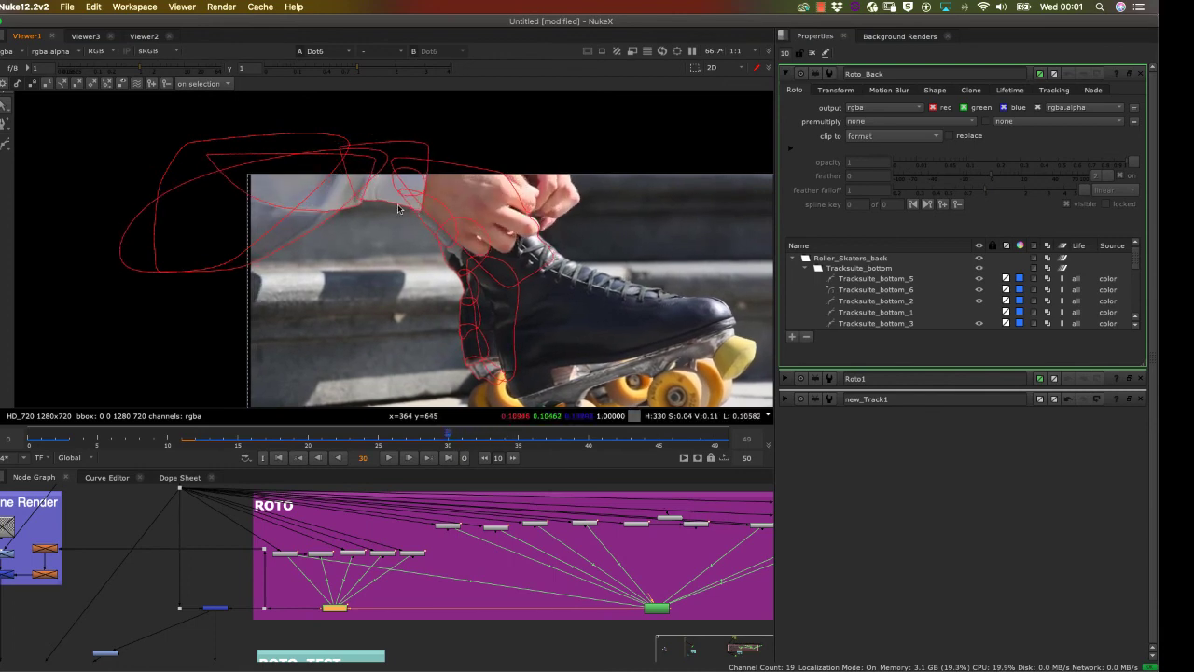
scroll(341, 155, up, 5)
scroll(391, 240, down, 2)
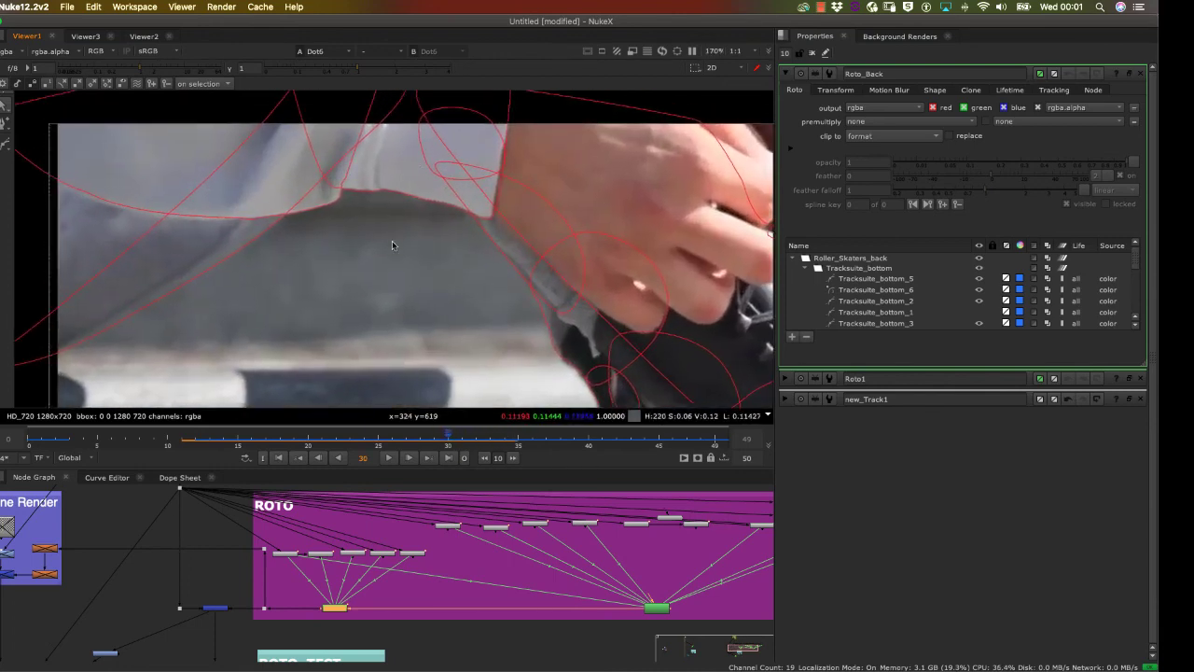
Step: Scrub to frames 31, 27 and 22 and examine closely how Roto_Back's shapes follow the trouser fabric's lower edge and overlap beyond the frame
scroll(375, 349, up, 3)
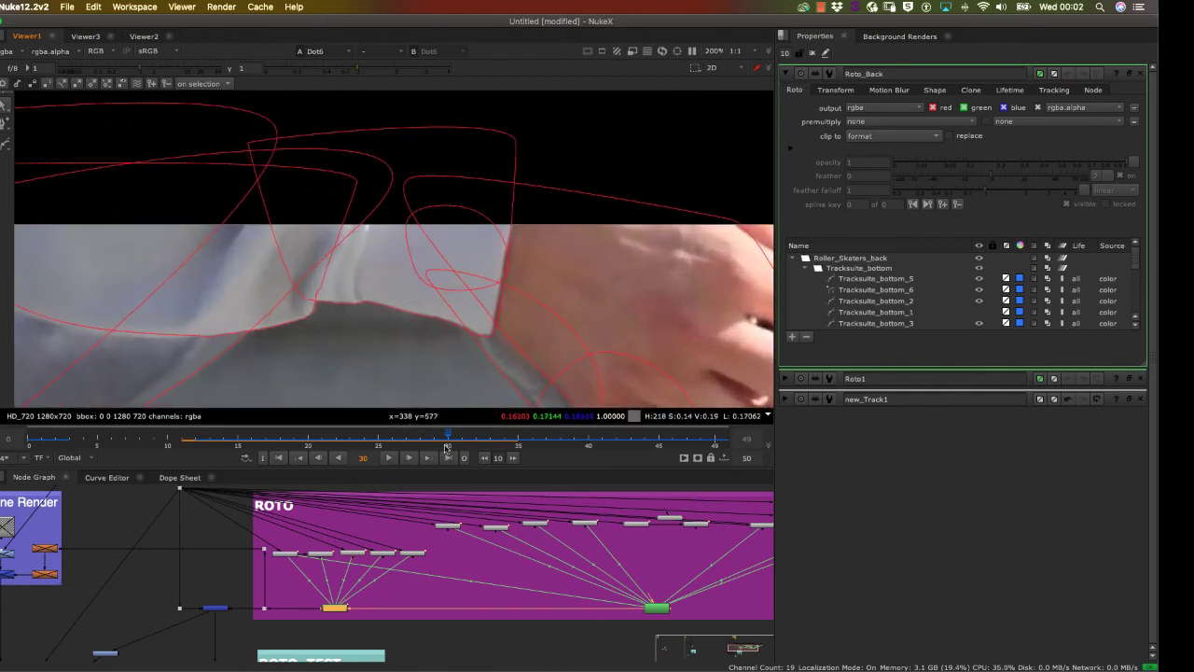
mouse_move(453, 437)
mouse_down()
mouse_move(476, 433)
mouse_move(461, 434)
mouse_up()
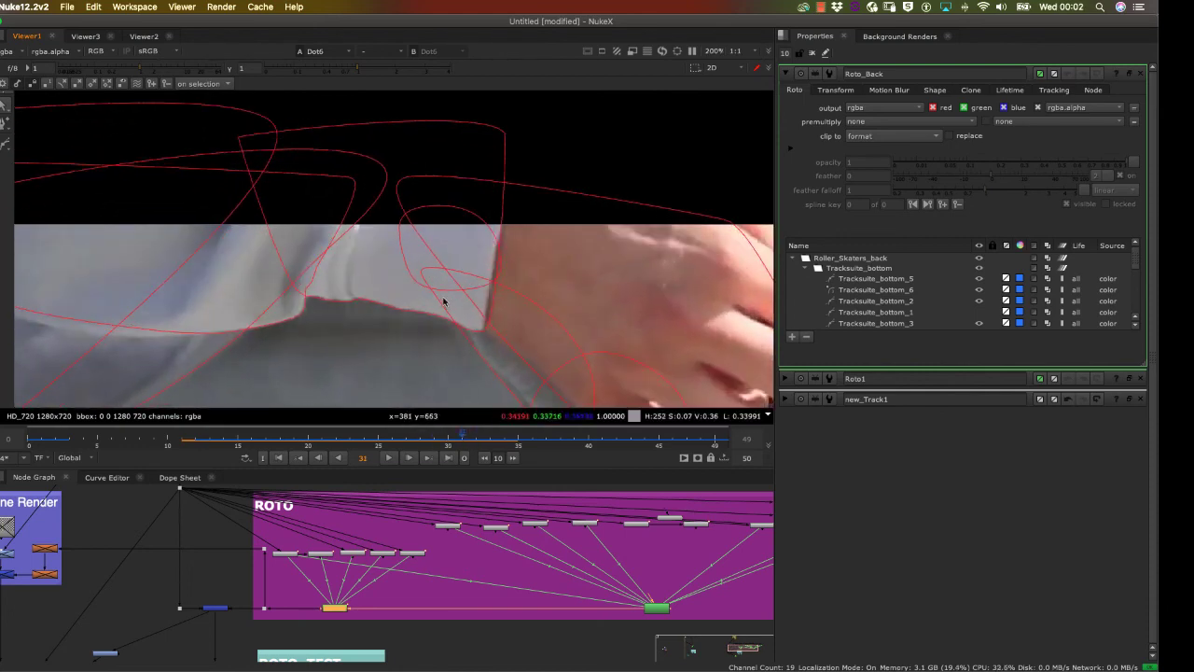
drag(340, 244, 451, 239)
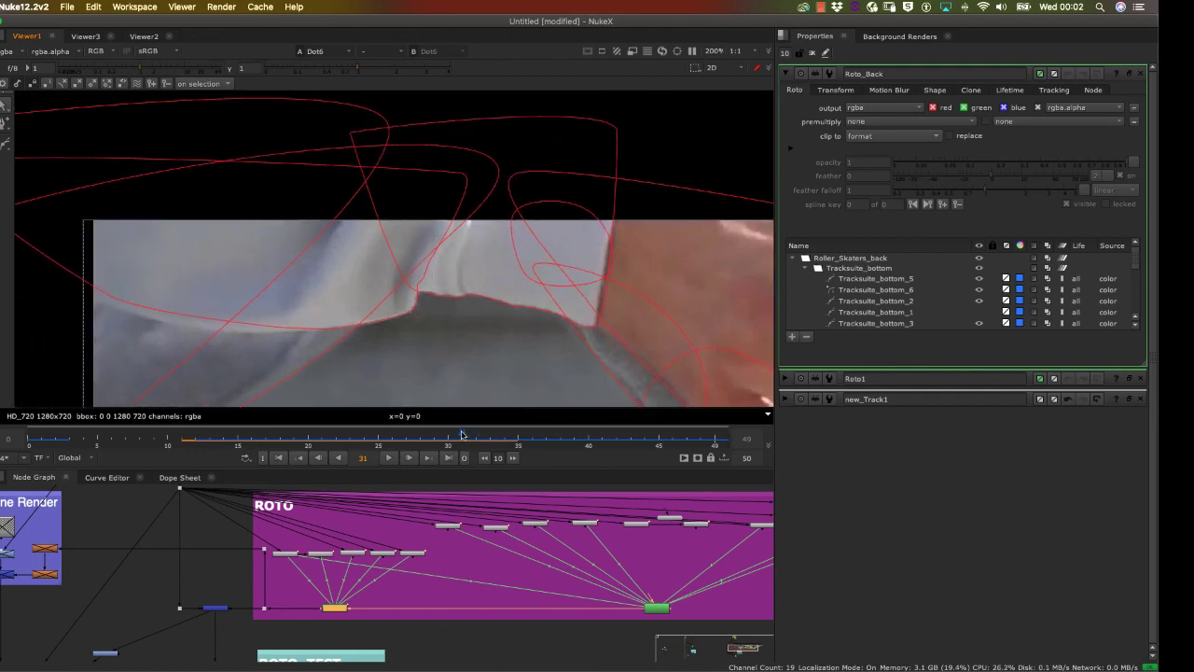
drag(462, 435, 401, 427)
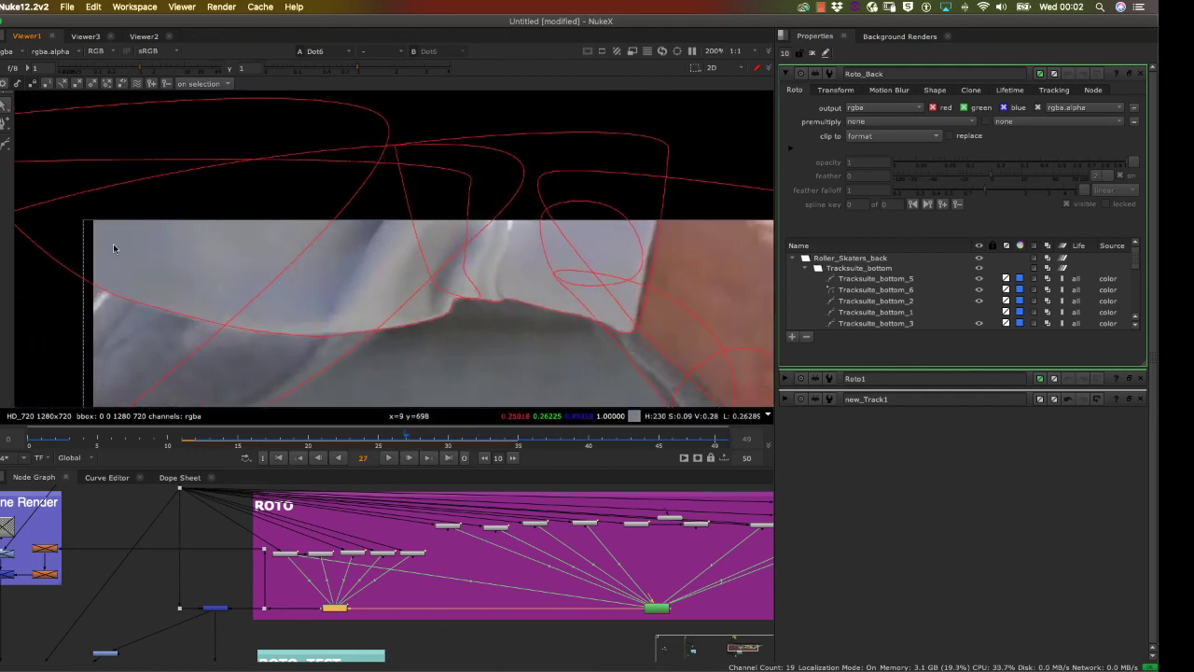
drag(110, 248, 331, 283)
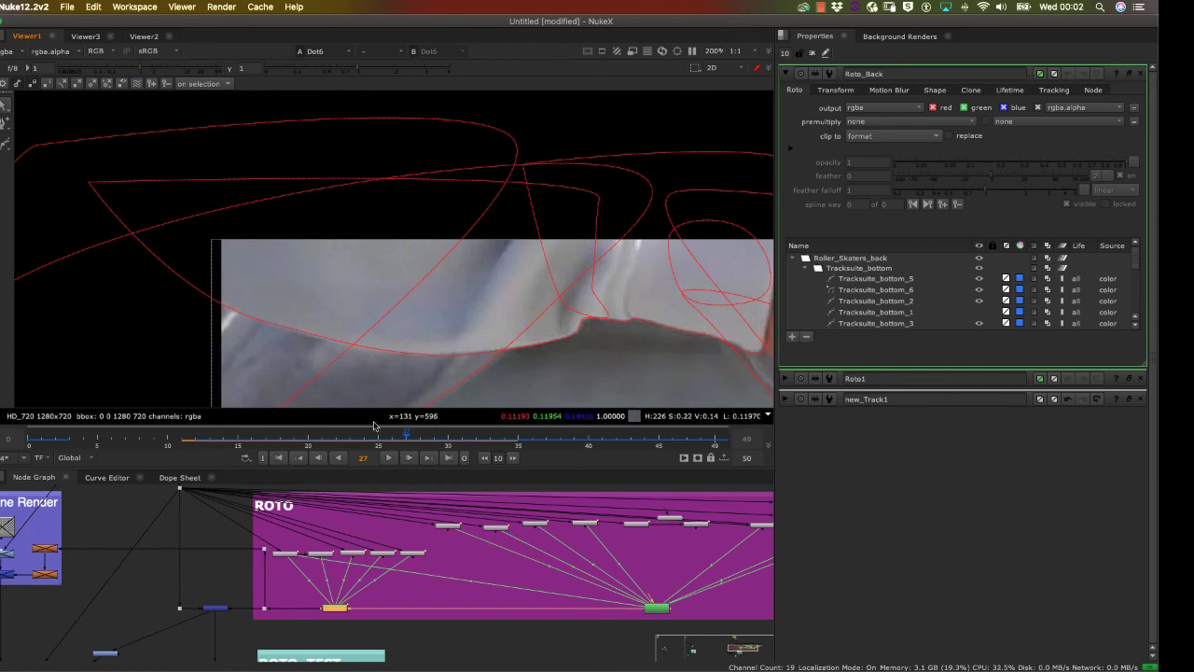
drag(408, 436, 335, 434)
Step: Close the open properties of Roto_Back, Roto1 and new_Track1 together to clear the shape overlays from the plate
drag(436, 295, 340, 237)
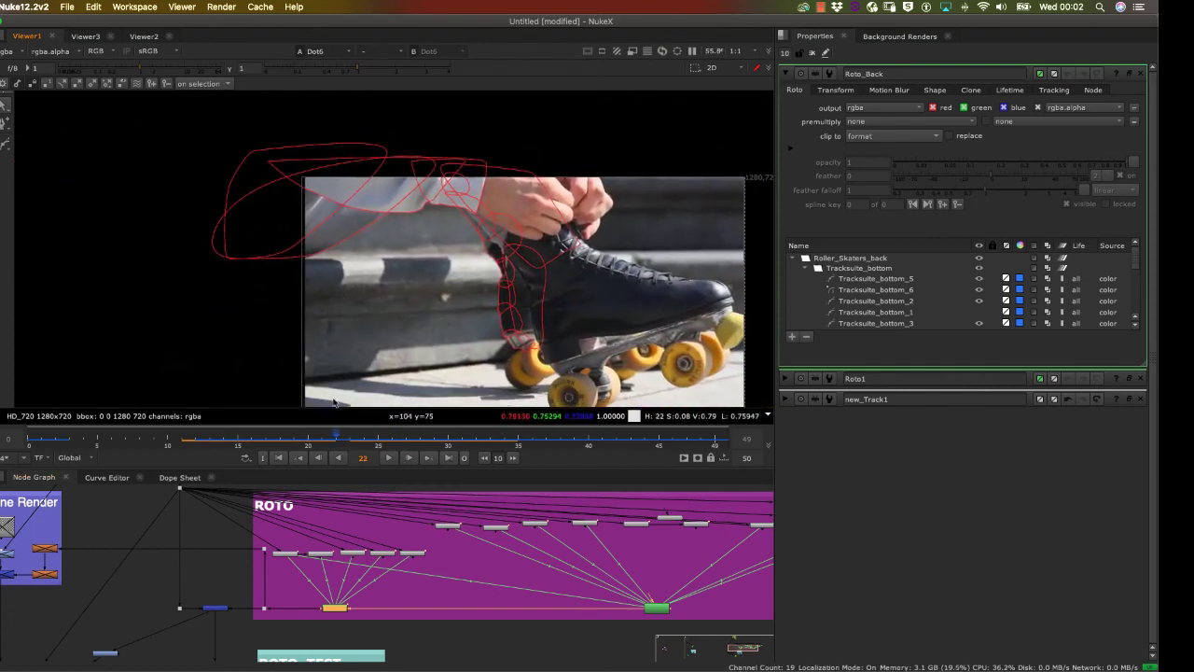
drag(267, 632, 573, 590)
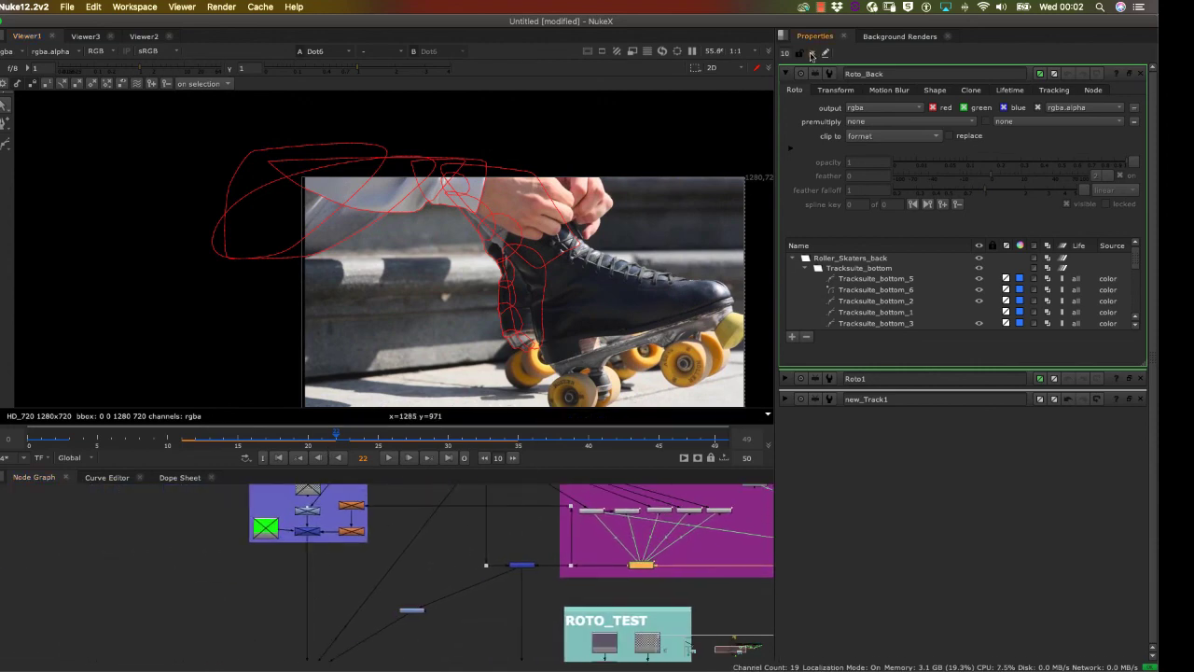
click(811, 55)
Step: Re-enable the Grade3 node below Read1 in the plate backdrop to show the masked purple tint over the trouser
drag(111, 583, 524, 635)
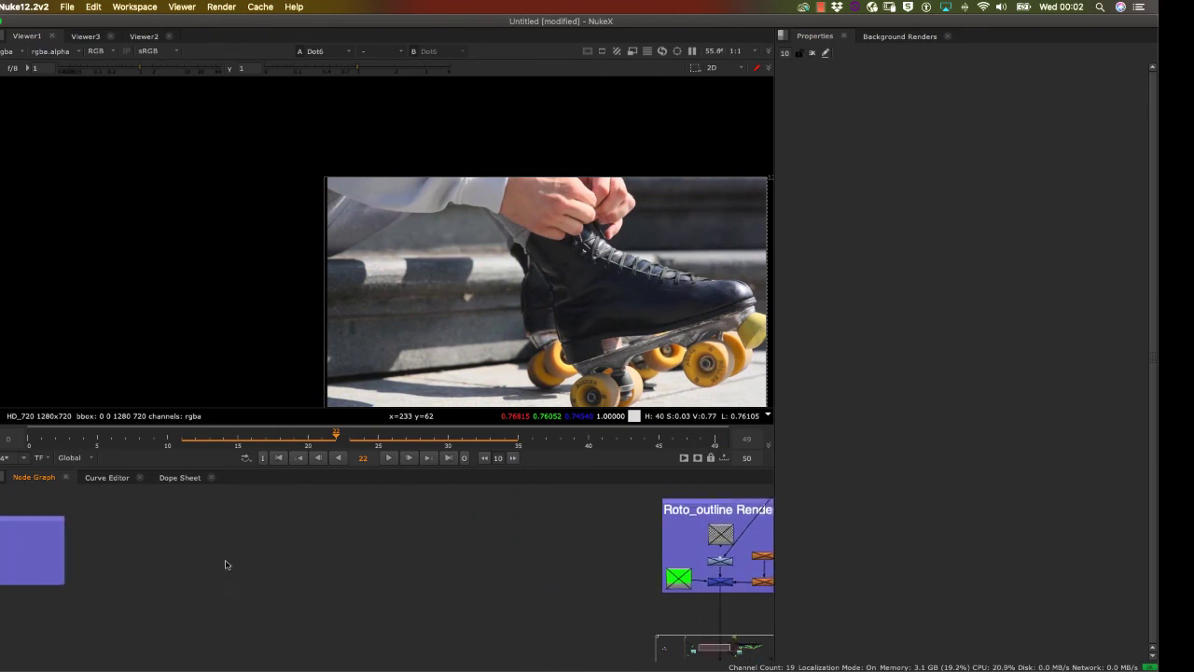
drag(226, 563, 531, 577)
drag(341, 504, 468, 517)
scroll(282, 541, up, 4)
scroll(292, 562, down, 5)
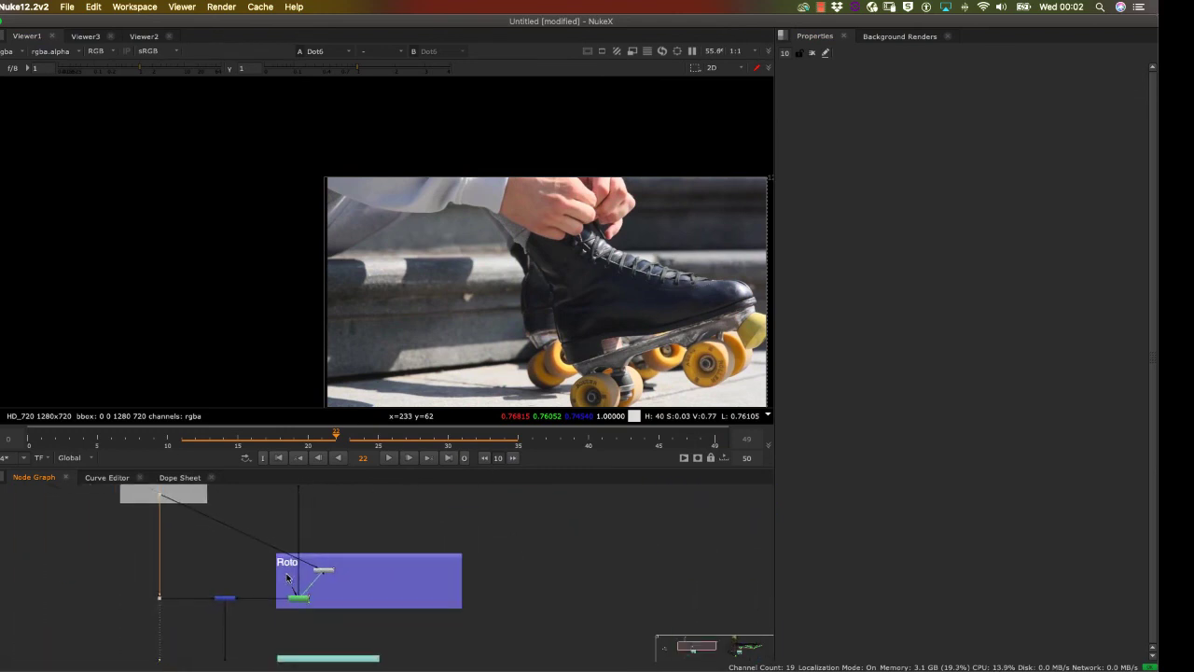
drag(287, 577, 424, 595)
scroll(359, 541, up, 4)
scroll(374, 571, down, 7)
scroll(376, 586, up, 2)
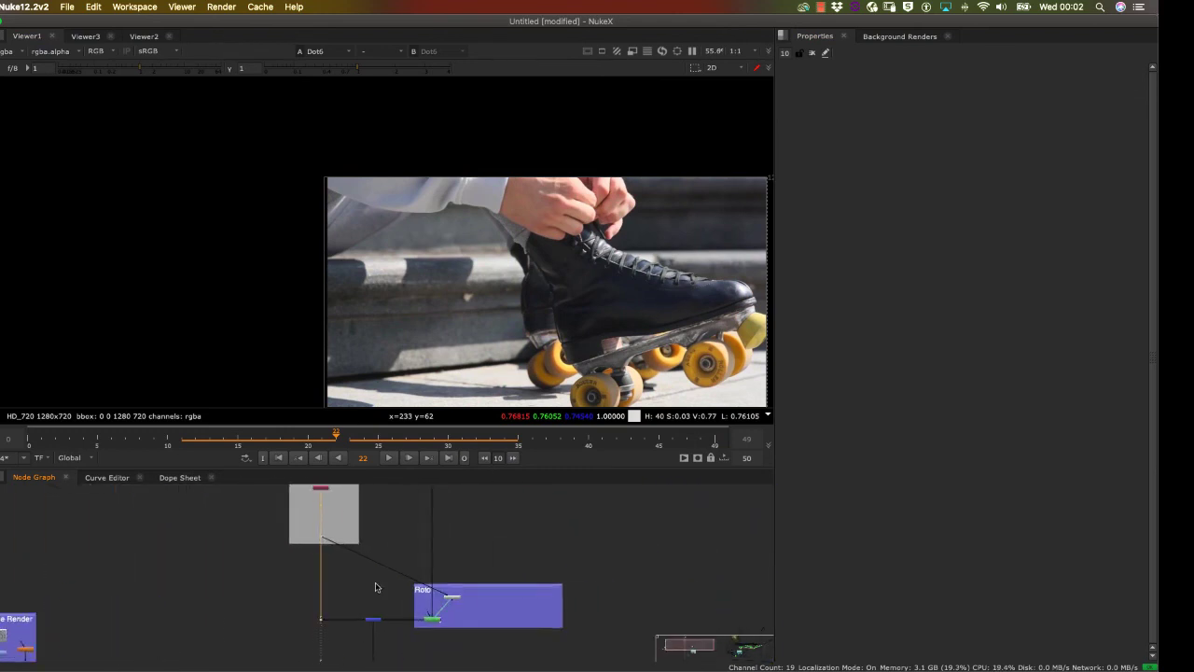
scroll(378, 579, up, 3)
drag(389, 530, 349, 631)
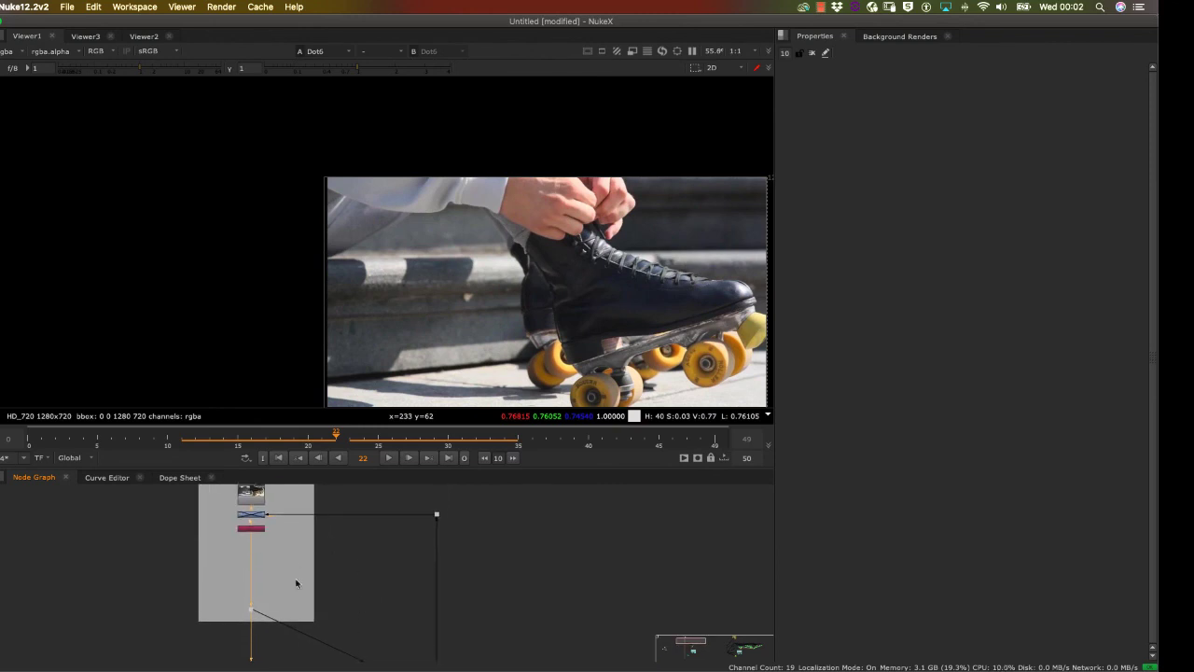
scroll(271, 512, up, 4)
drag(286, 512, 277, 589)
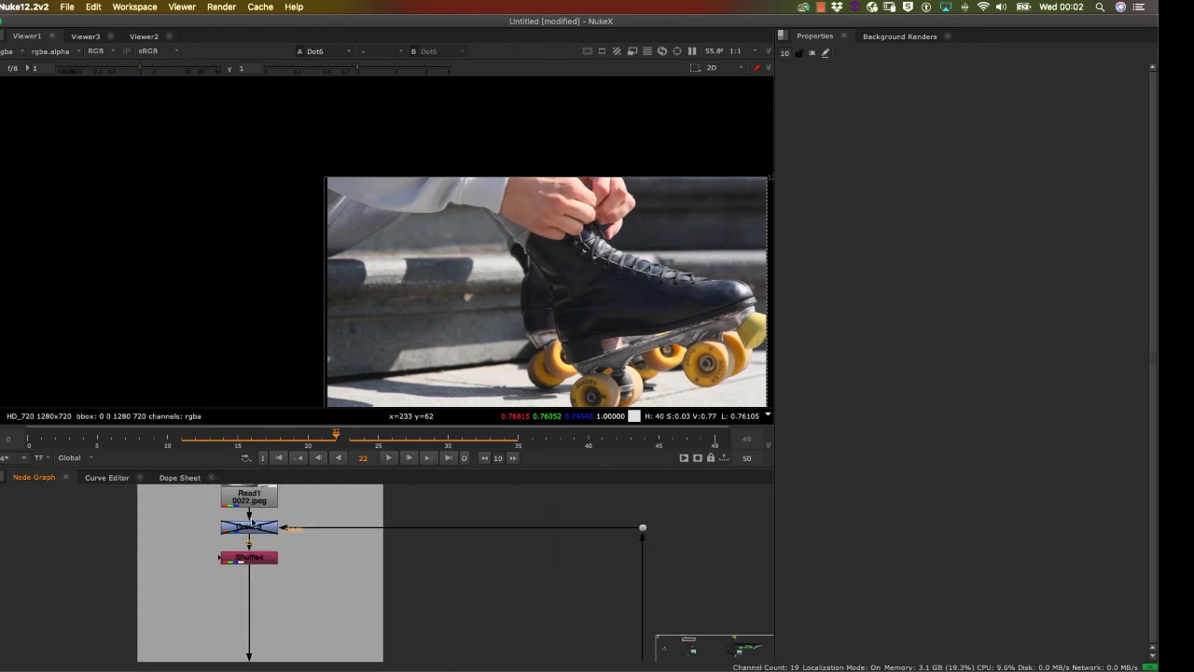
key(d)
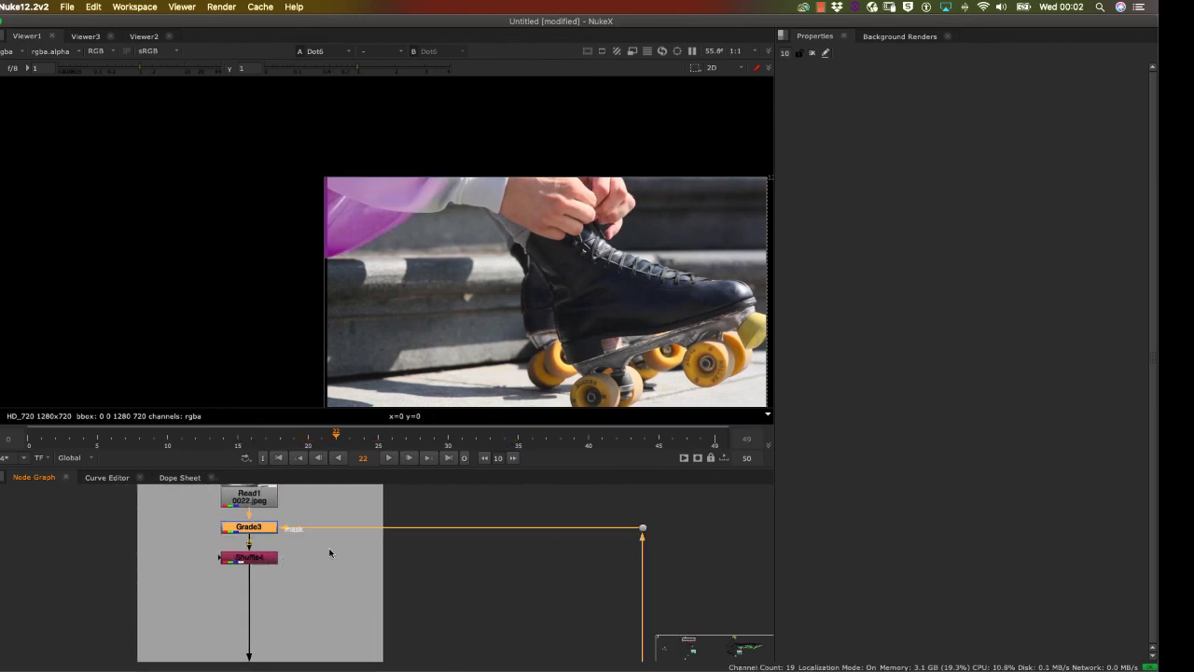